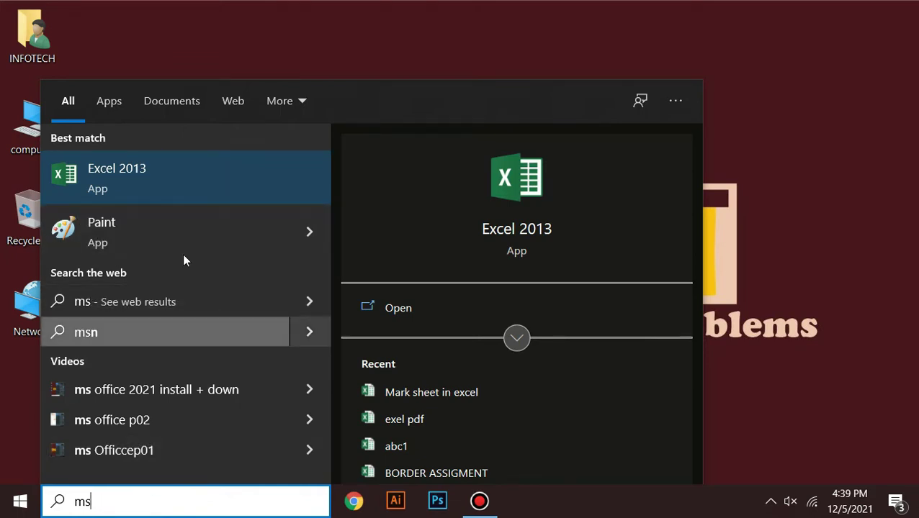
# Dismiss the open search results, search the computer for Paint and launch it.
pyautogui.click(167, 46)
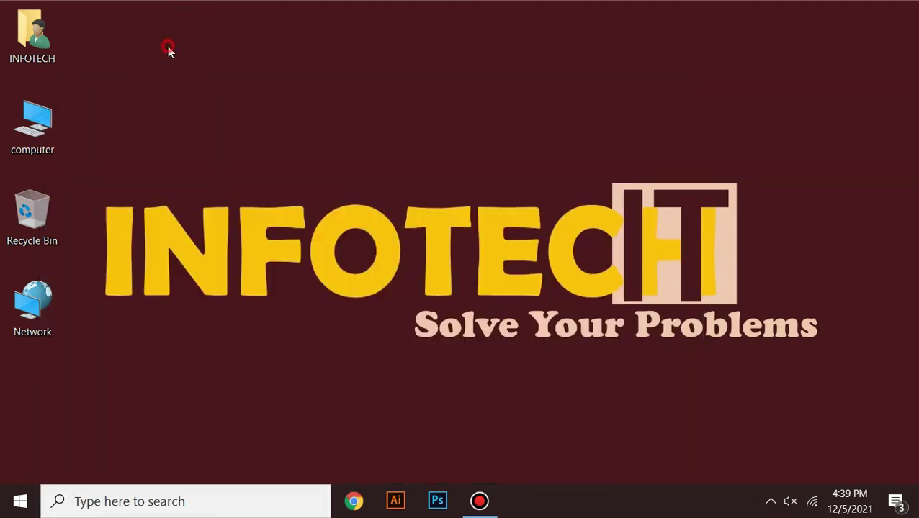
pyautogui.click(20, 502)
pyautogui.write('paint')
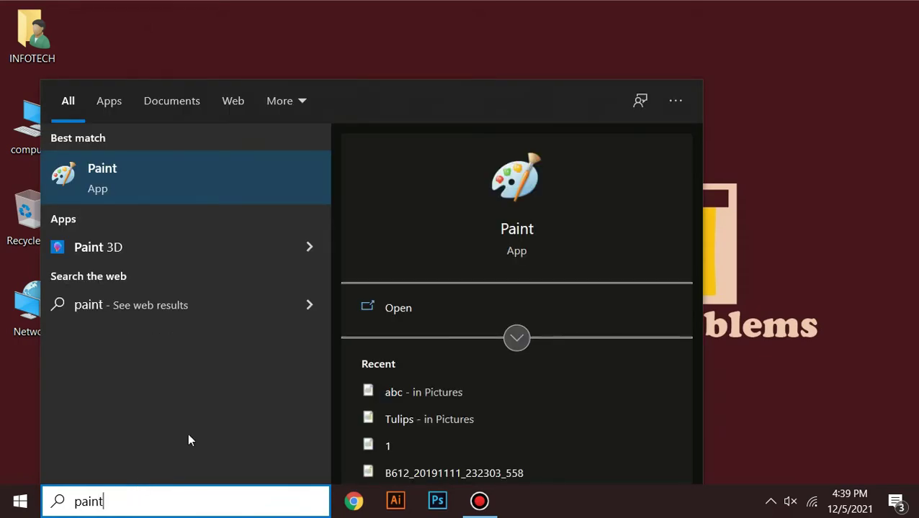
pyautogui.click(117, 189)
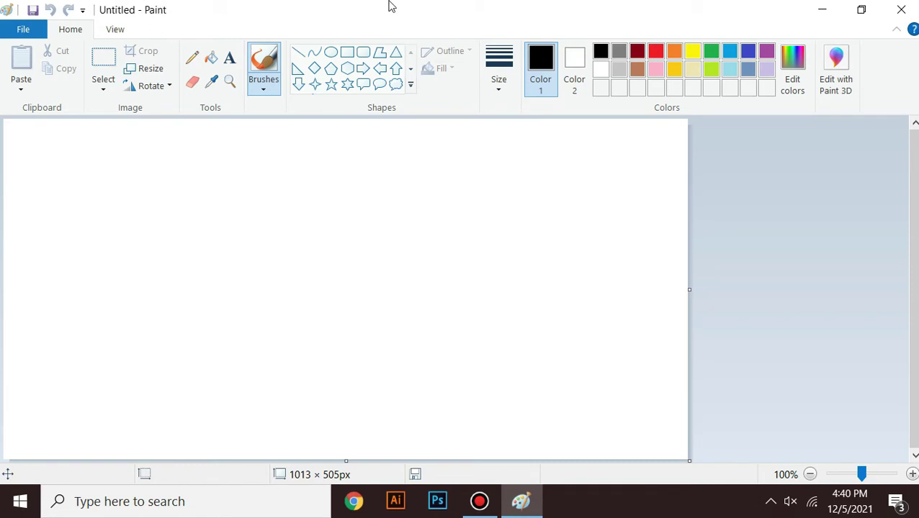
# Take the Paint window out of its maximized state and close it.
pyautogui.moveTo(668, 6); pyautogui.dragTo(451, 140)
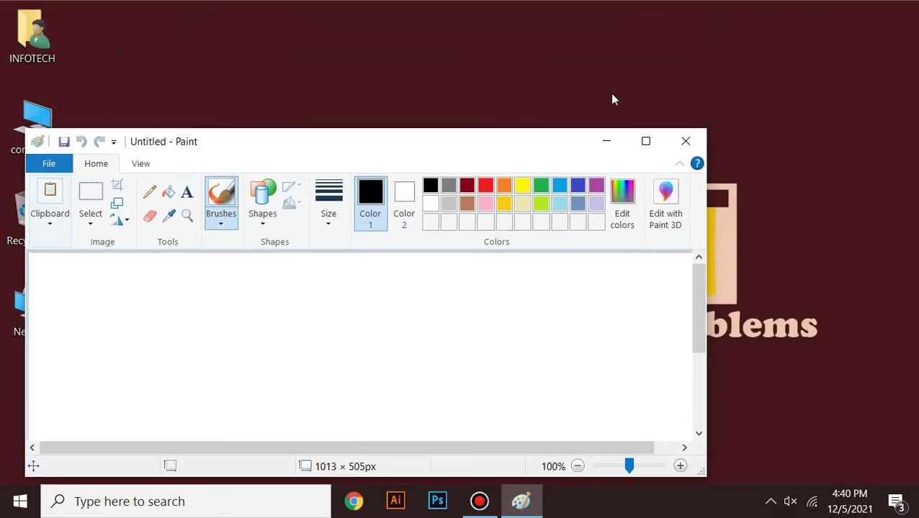
pyautogui.click(686, 144)
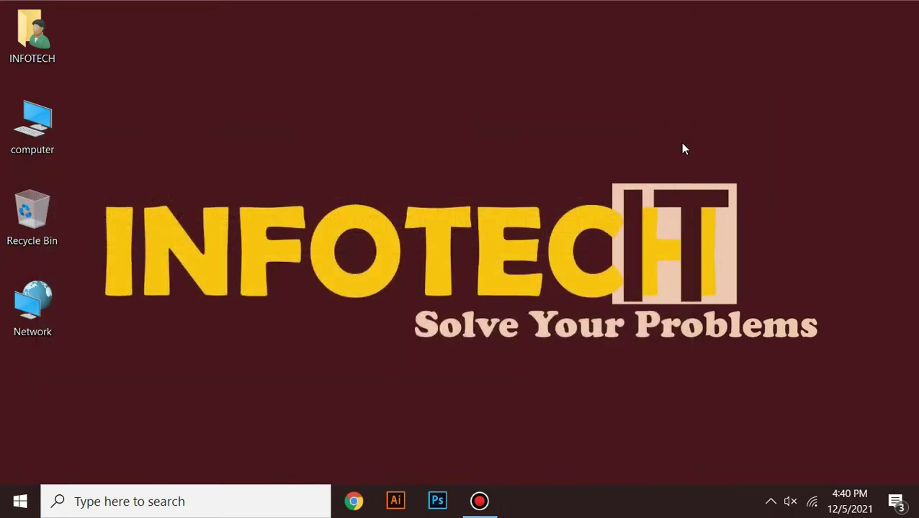
# Search for Paint again and reopen it with a blank canvas.
pyautogui.click(13, 504)
pyautogui.write('pai')
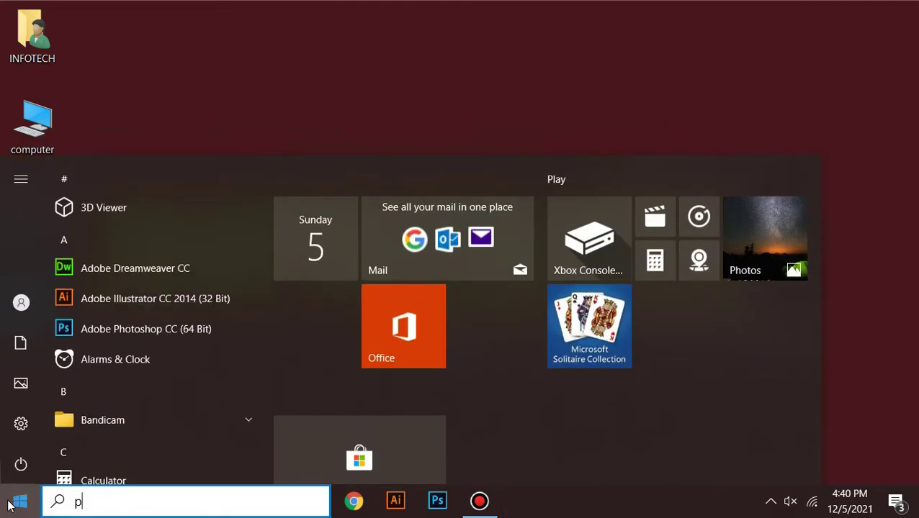
pyautogui.write('nt')
pyautogui.press('Return')
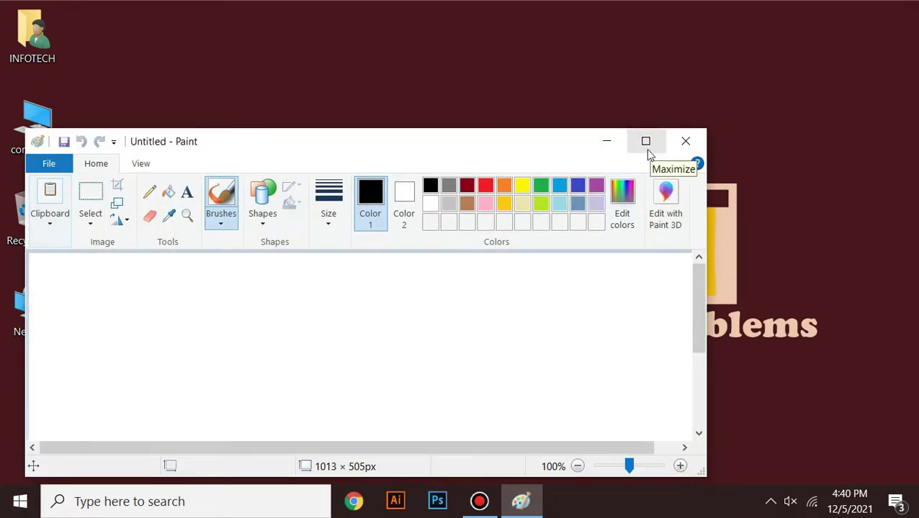
# Move the Paint window up on the desktop, narrow it to about half its width, and maximize it.
pyautogui.moveTo(490, 141)
pyautogui.mouseDown()
pyautogui.moveTo(490, 109)
pyautogui.moveTo(520, 79)
pyautogui.moveTo(483, 77)
pyautogui.moveTo(518, 104)
pyautogui.moveTo(509, 116)
pyautogui.moveTo(529, 92)
pyautogui.moveTo(536, 105)
pyautogui.mouseUp()
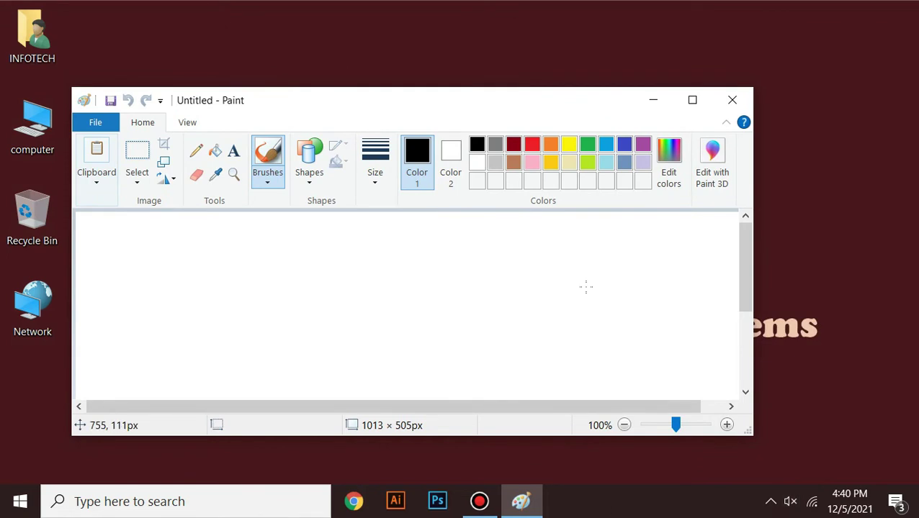
pyautogui.click(693, 101)
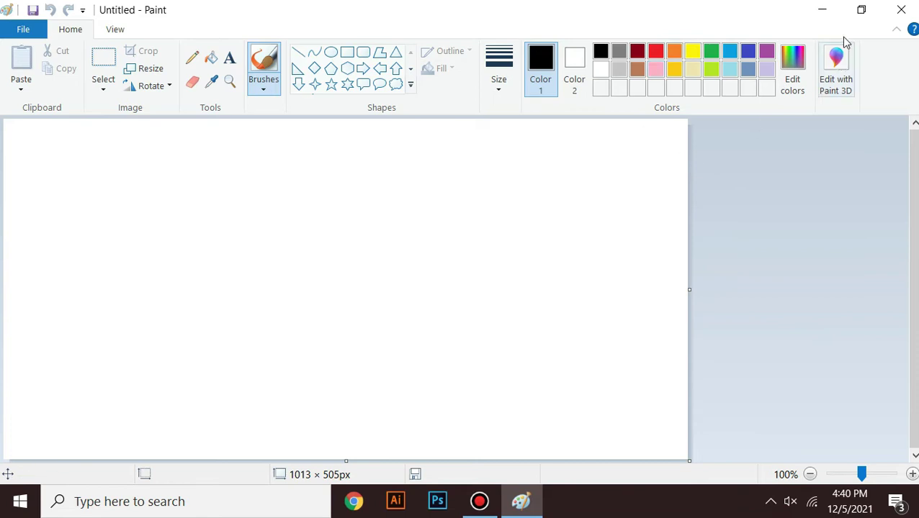
pyautogui.click(862, 10)
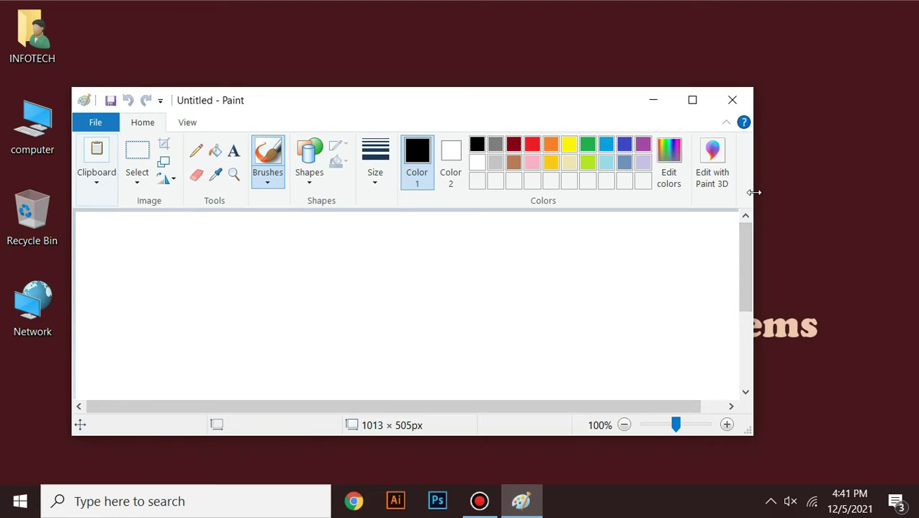
pyautogui.moveTo(754, 192)
pyautogui.mouseDown()
pyautogui.moveTo(352, 182)
pyautogui.moveTo(429, 188)
pyautogui.mouseUp()
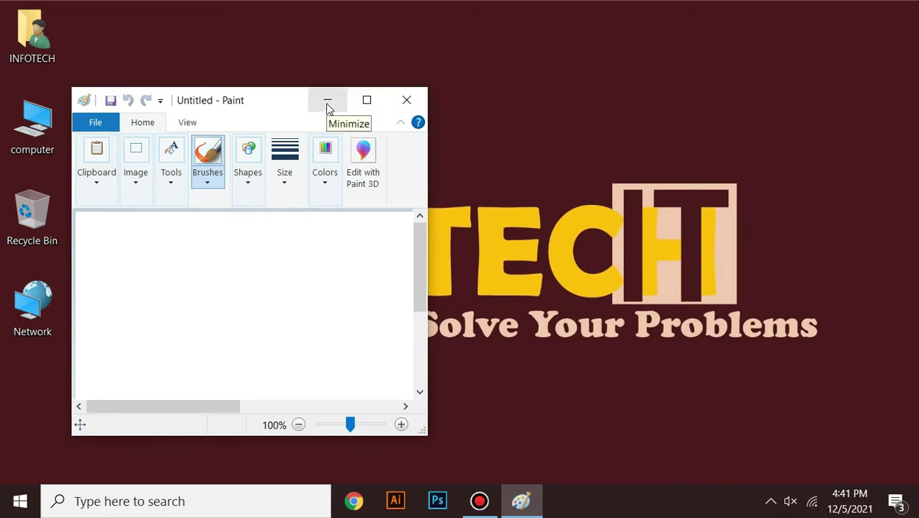
pyautogui.click(368, 98)
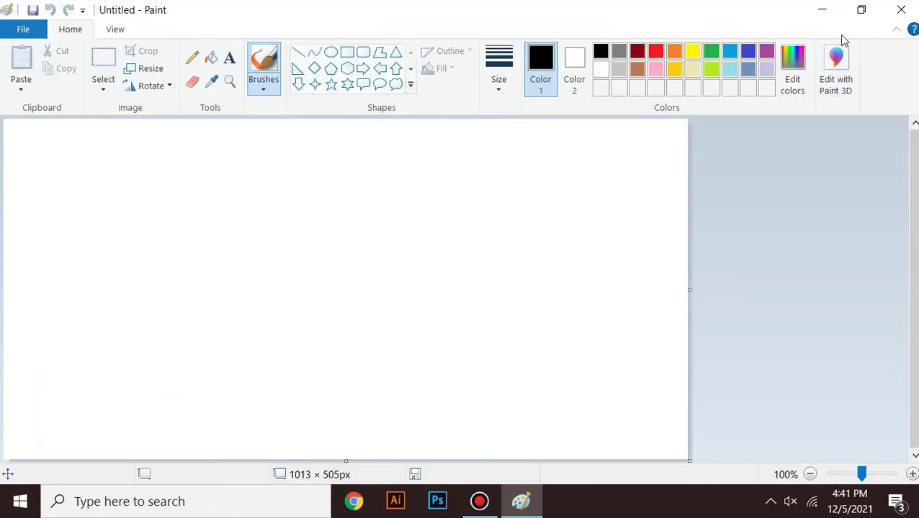
# Minimize the Paint window and bring it back onto the screen.
pyautogui.click(823, 10)
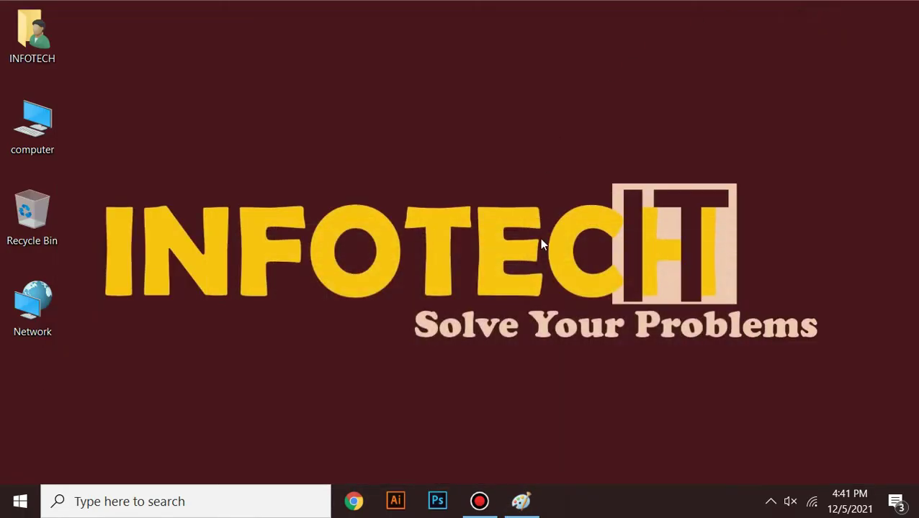
pyautogui.moveTo(523, 510)
pyautogui.click(521, 500)
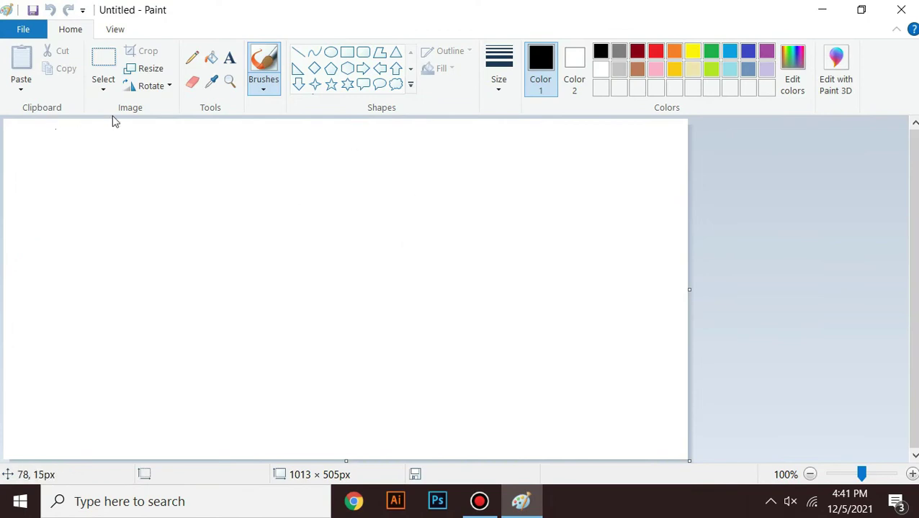
# Look over the zoom and display commands and return to the drawing tools.
pyautogui.click(102, 31)
pyautogui.click(71, 29)
pyautogui.click(109, 32)
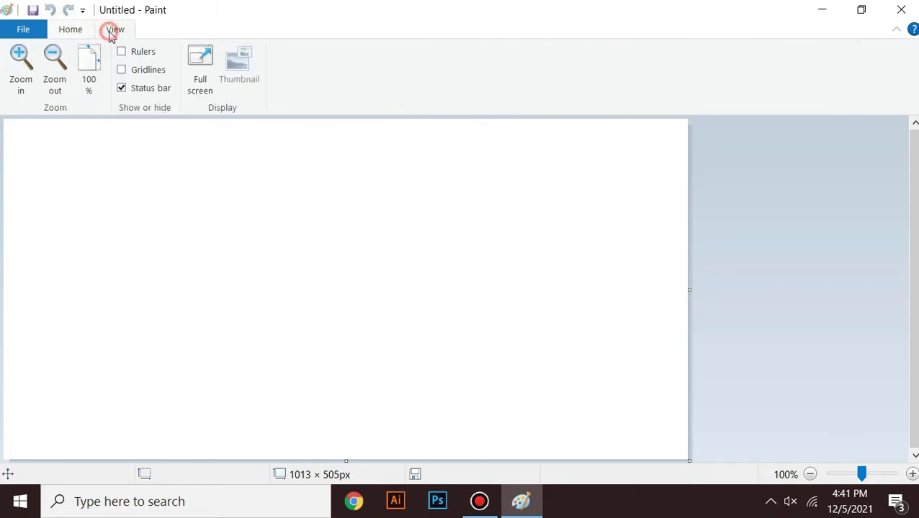
pyautogui.click(82, 33)
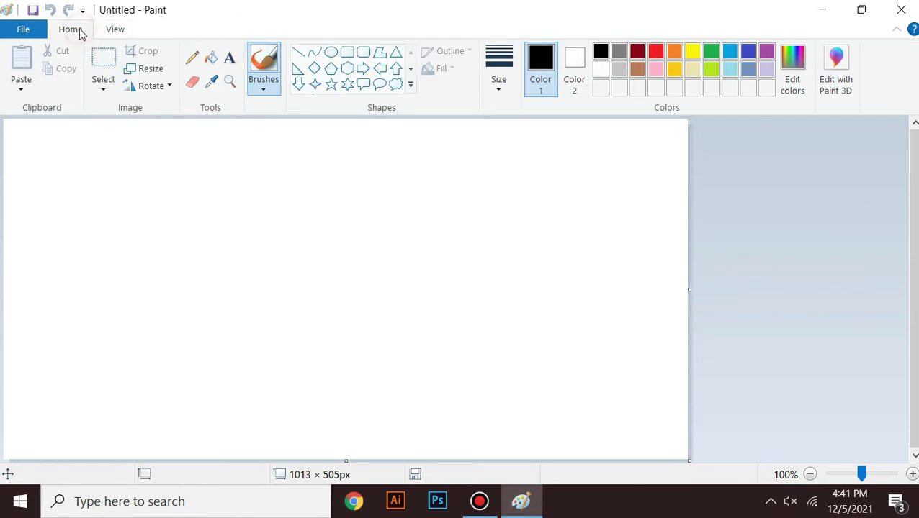
# Review the file commands and select OneNote for Windows 10 in the print settings, cancelling without printing.
pyautogui.click(24, 31)
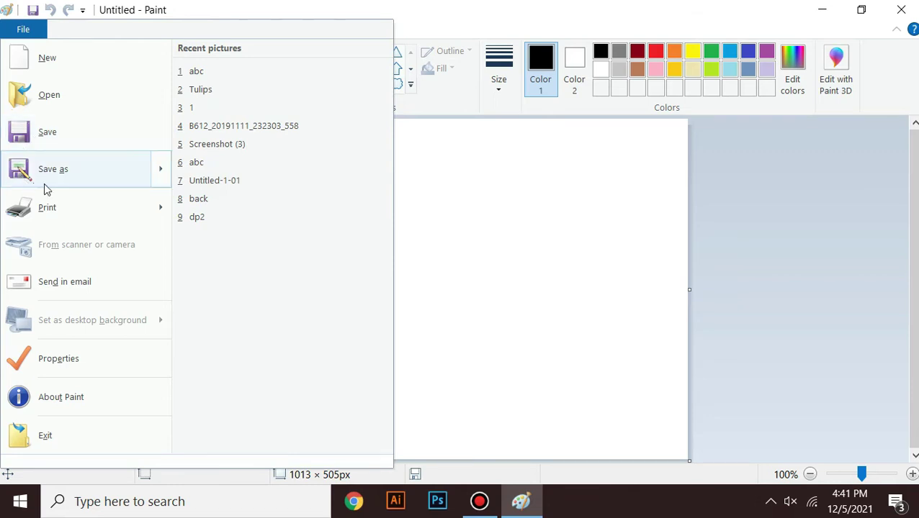
pyautogui.moveTo(47, 182)
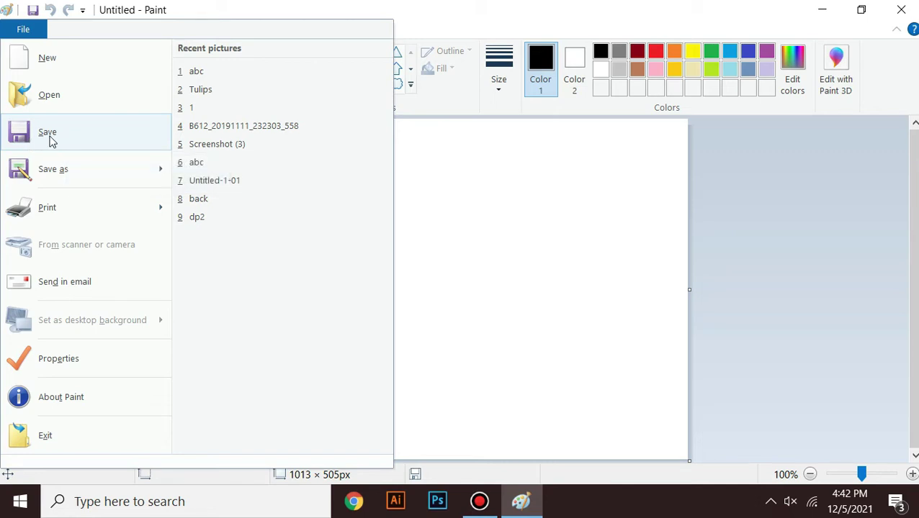
pyautogui.press('Escape')
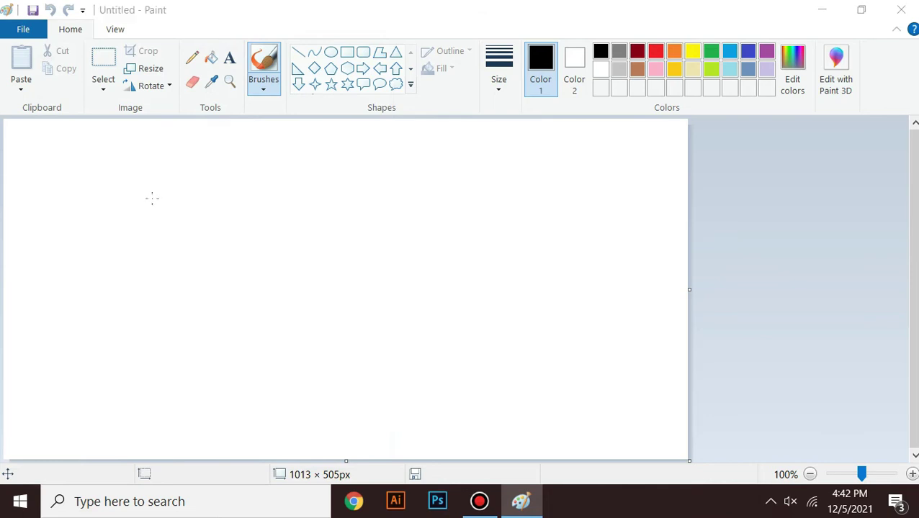
pyautogui.click(289, 89)
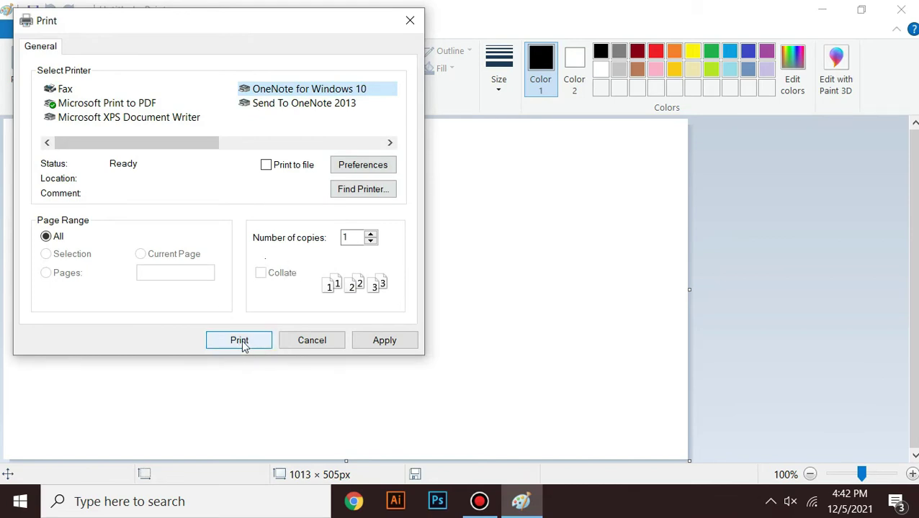
pyautogui.click(306, 343)
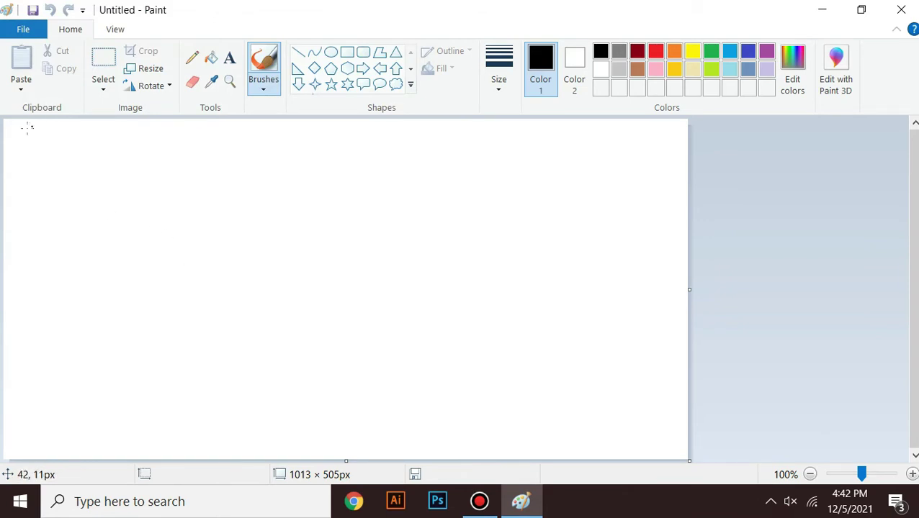
# Brush a rough black freehand rectangle around the canvas close to its edges.
pyautogui.moveTo(17, 135)
pyautogui.mouseDown()
pyautogui.moveTo(147, 132)
pyautogui.moveTo(363, 147)
pyautogui.moveTo(656, 141)
pyautogui.moveTo(656, 431)
pyautogui.moveTo(578, 444)
pyautogui.moveTo(111, 438)
pyautogui.moveTo(12, 392)
pyautogui.moveTo(7, 284)
pyautogui.moveTo(33, 169)
pyautogui.moveTo(14, 128)
pyautogui.mouseUp()
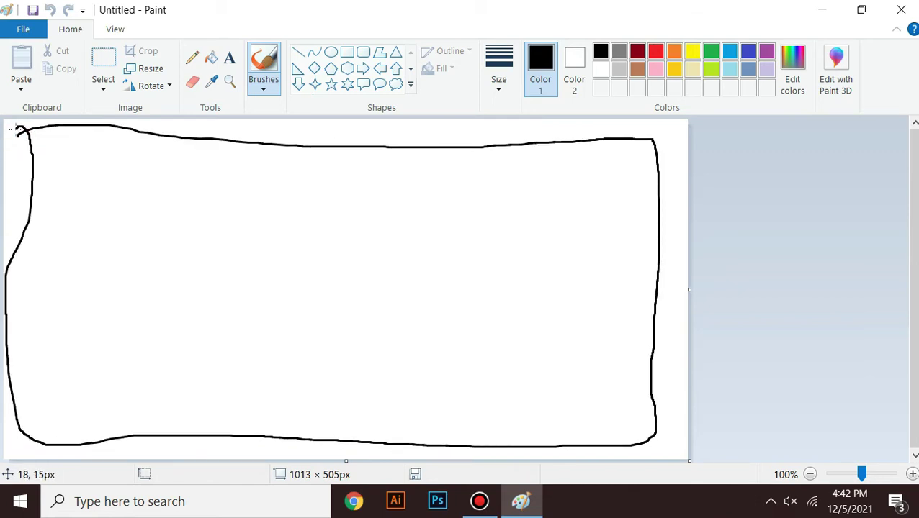
pyautogui.click(104, 209)
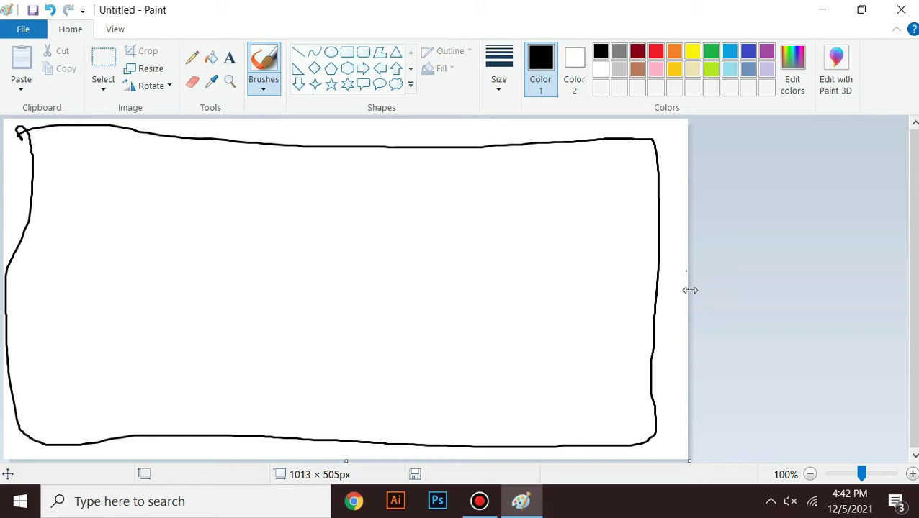
# Cut the canvas to about a third of its width, widen it to 850 px, and reduce it to 648 × 457 px.
pyautogui.moveTo(689, 288); pyautogui.dragTo(234, 278)
pyautogui.moveTo(299, 292); pyautogui.dragTo(579, 308)
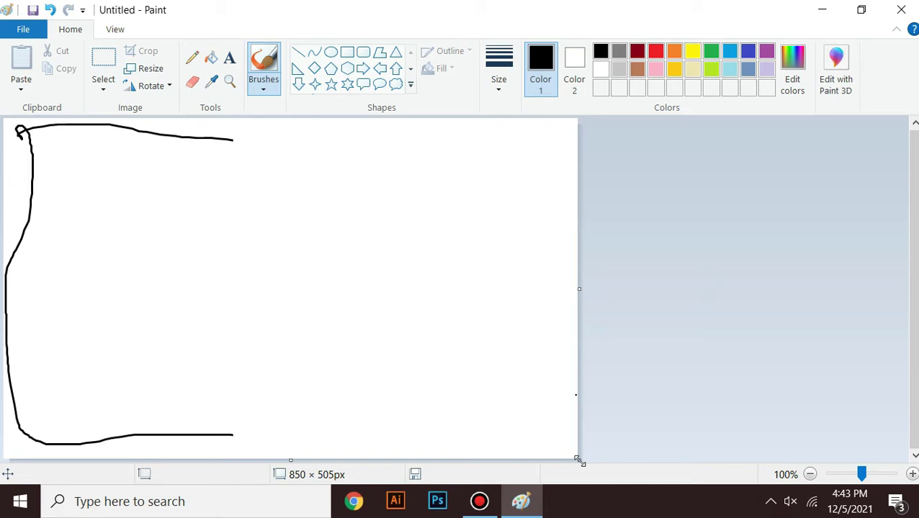
pyautogui.moveTo(580, 461); pyautogui.dragTo(441, 429)
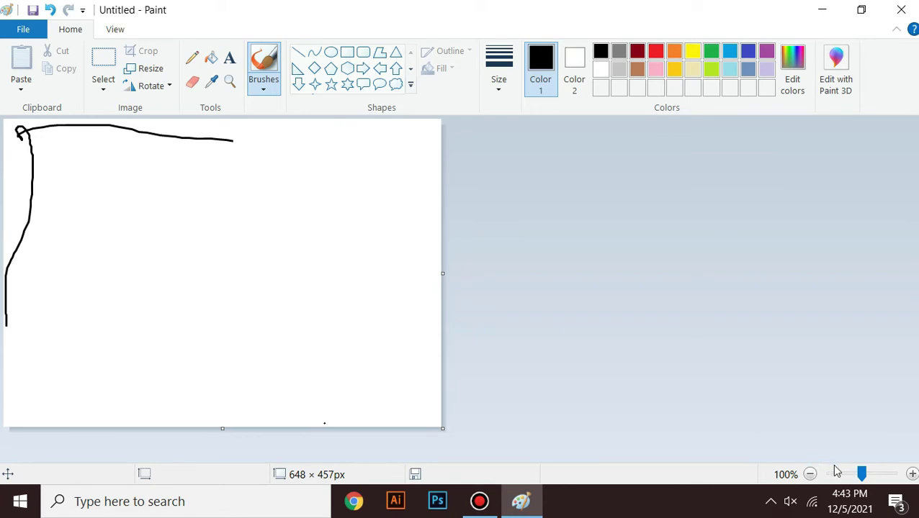
# Zoom in on the canvas to 800%.
pyautogui.click(912, 475)
pyautogui.click(913, 475)
pyautogui.click(912, 475)
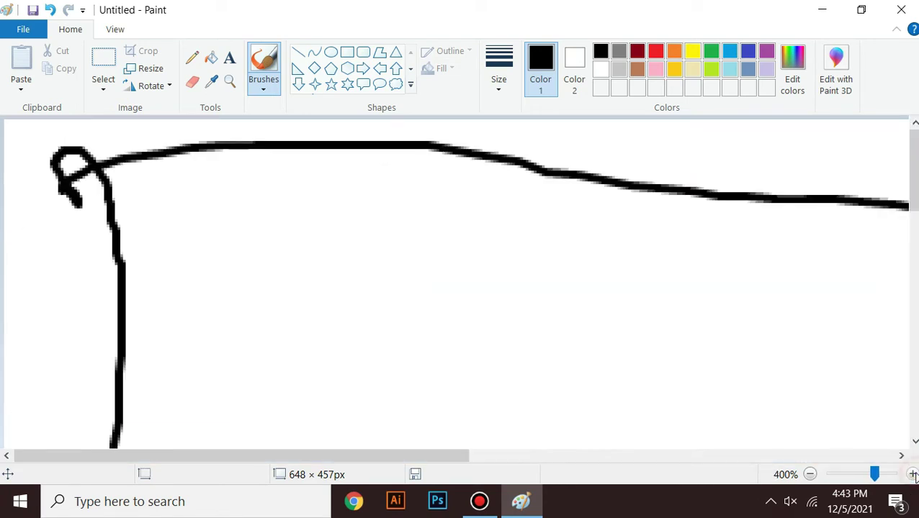
pyautogui.click(913, 475)
pyautogui.click(912, 475)
pyautogui.click(912, 476)
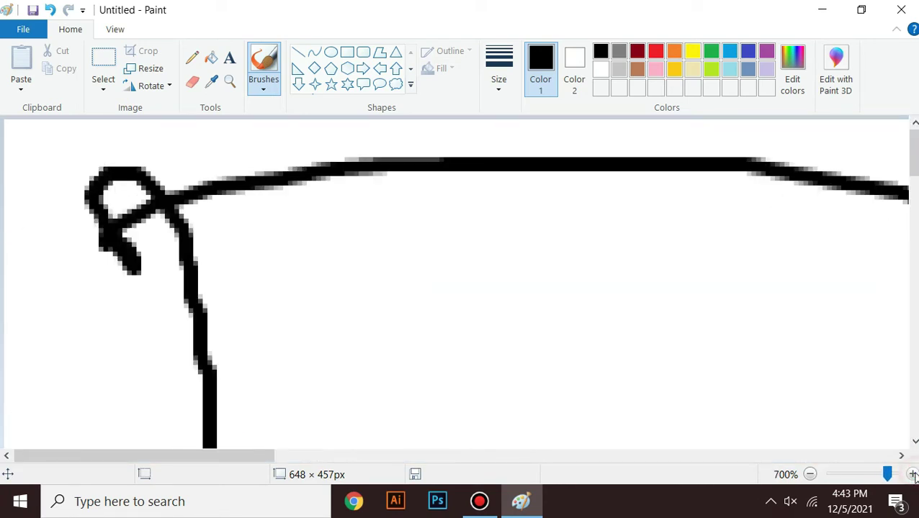
pyautogui.click(913, 475)
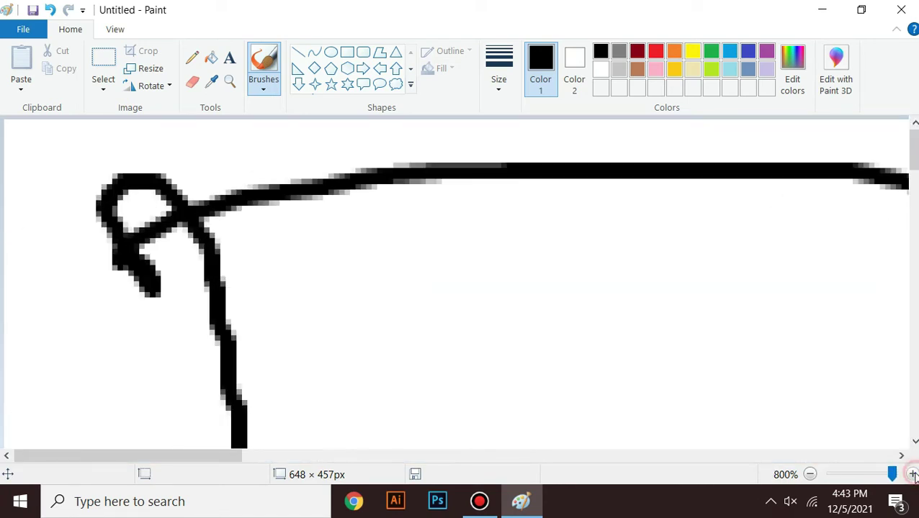
# Zoom out until the canvas is shown at 50%.
pyautogui.click(809, 475)
pyautogui.click(810, 475)
pyautogui.click(809, 475)
pyautogui.click(809, 475)
pyautogui.click(809, 476)
pyautogui.click(810, 475)
pyautogui.click(810, 475)
pyautogui.click(809, 475)
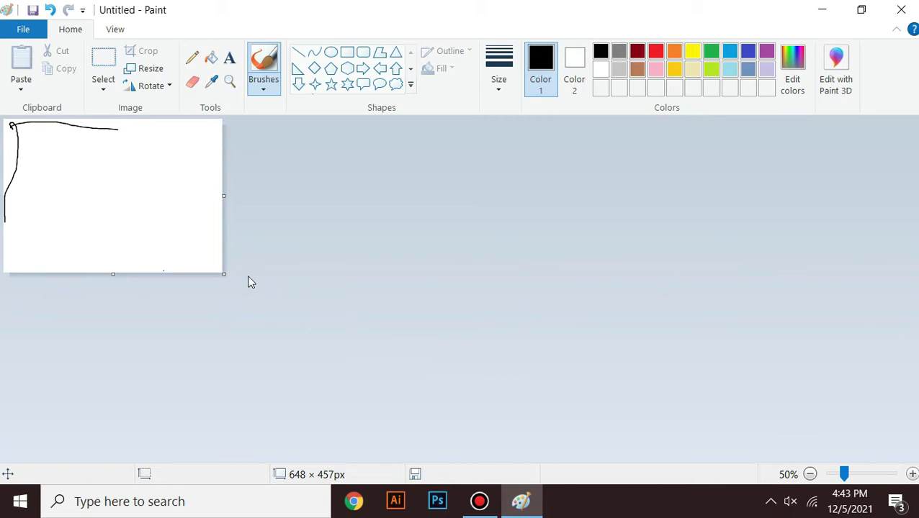
# Zoom the canvas in to 400%, out to 12.5%, and back in to 600%.
pyautogui.scroll(3, 247, 277)
pyautogui.scroll(1, 266, 275)
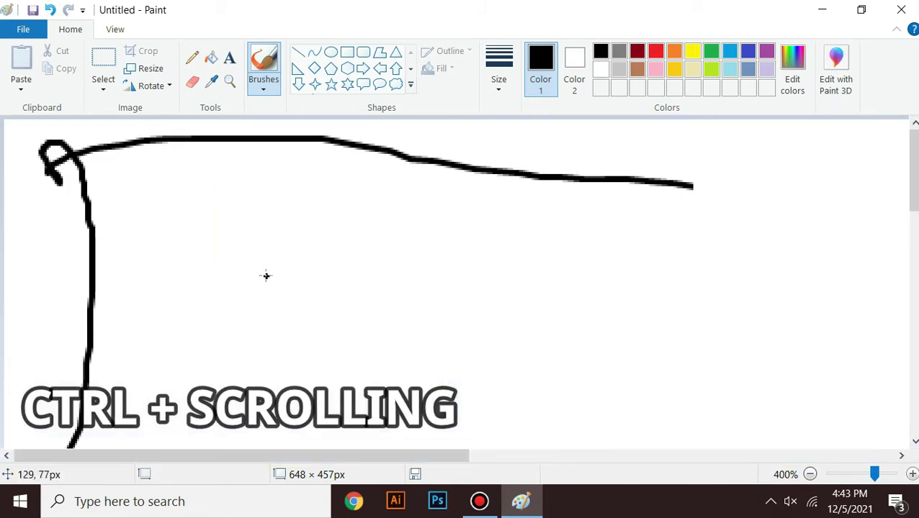
pyautogui.scroll(-4, 266, 276)
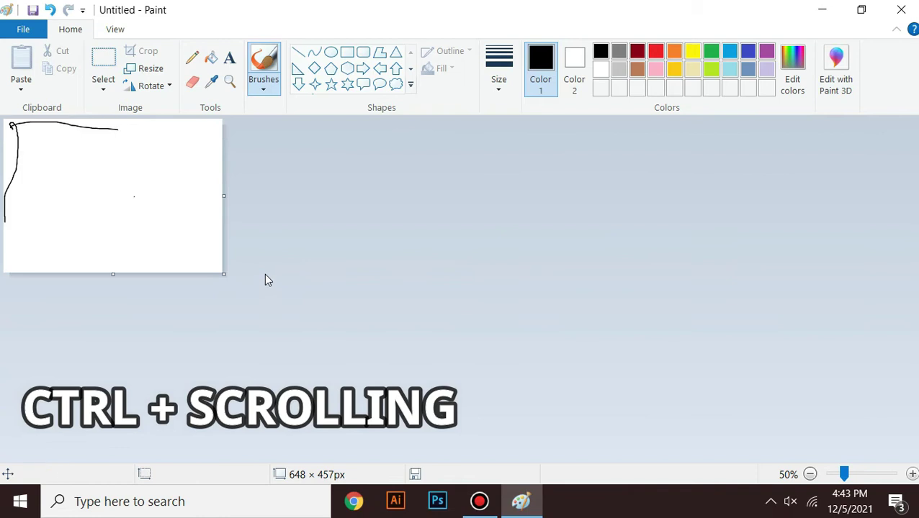
pyautogui.scroll(-2, 233, 252)
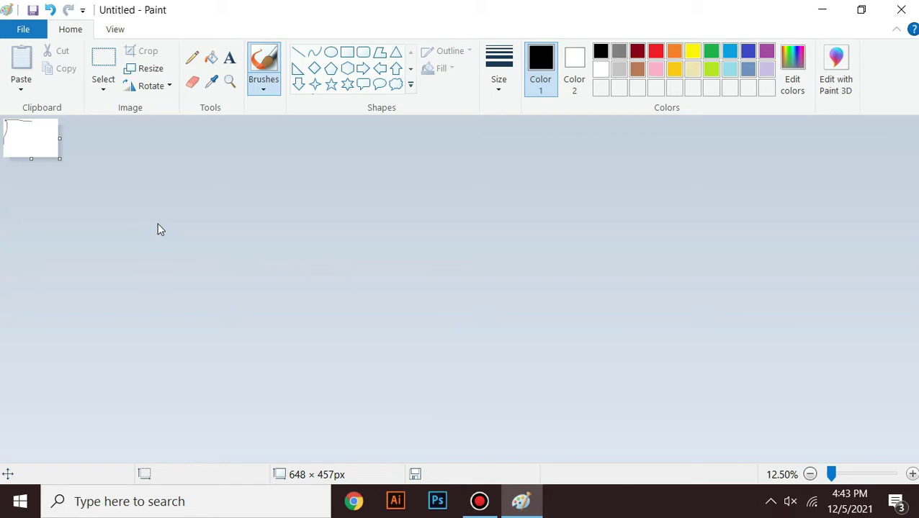
pyautogui.scroll(1, 163, 229)
pyautogui.scroll(2, 163, 229)
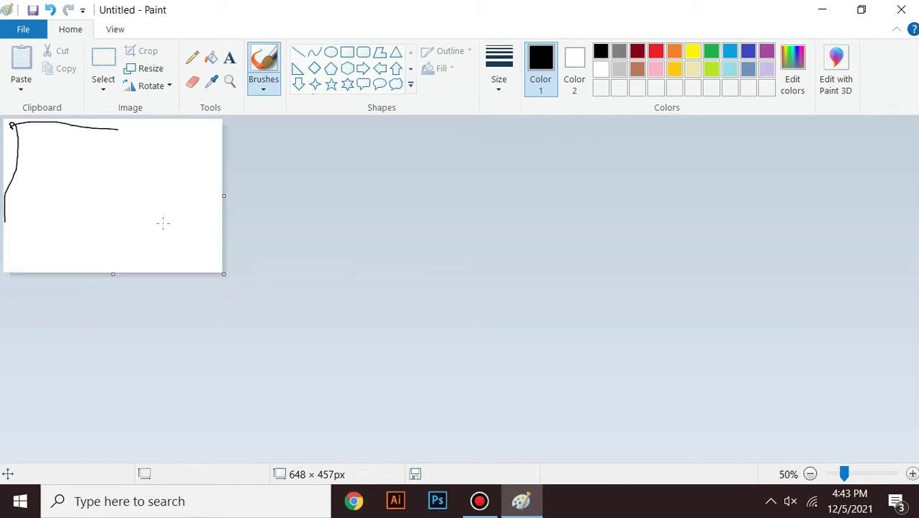
pyautogui.scroll(1, 162, 223)
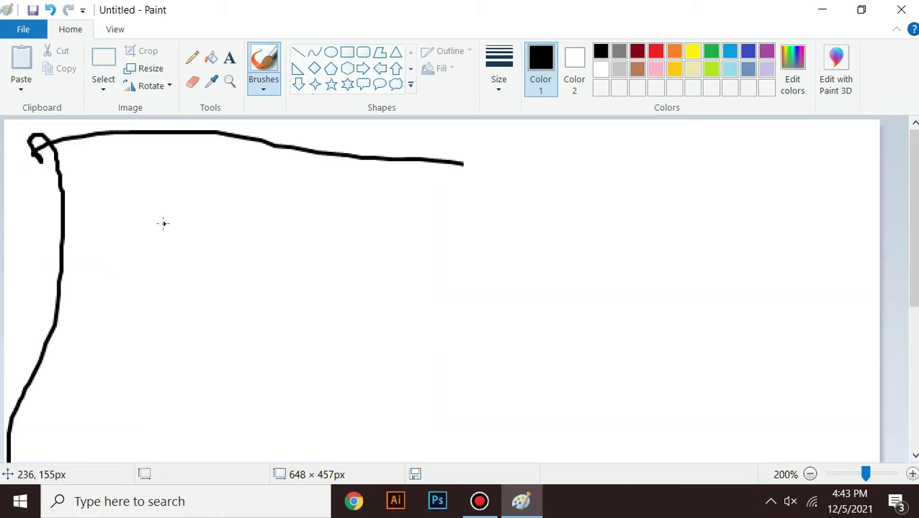
pyautogui.scroll(2, 163, 223)
pyautogui.scroll(2, 164, 225)
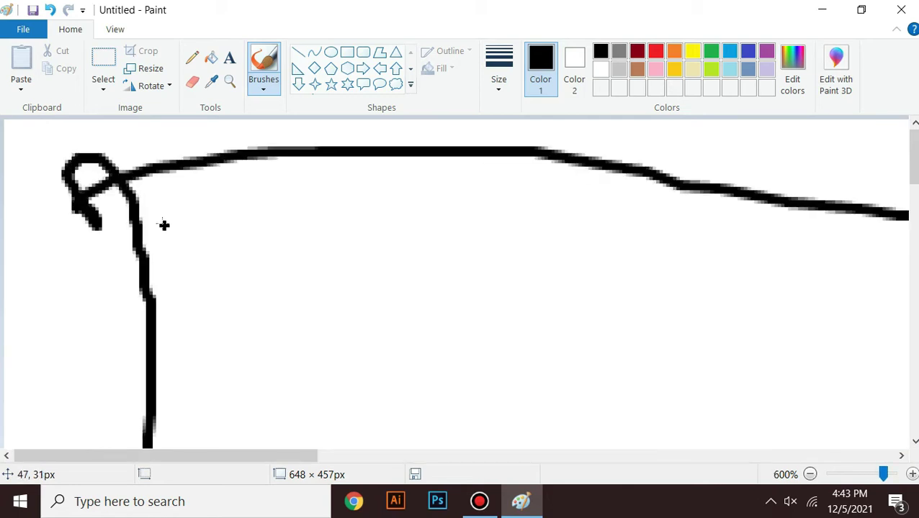
# Draw four freehand black brush strokes across the empty middle and lower area of the canvas.
pyautogui.scroll(1, 164, 225)
pyautogui.scroll(-5, 163, 223)
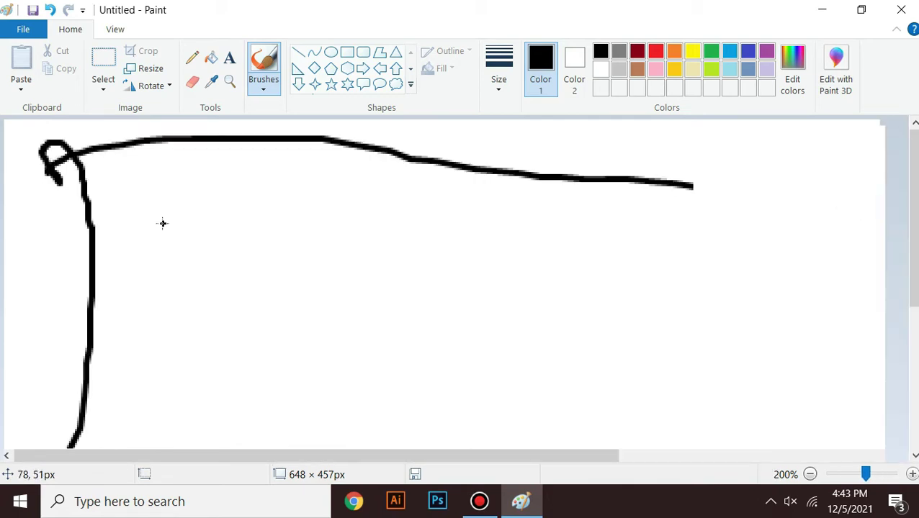
pyautogui.scroll(-1, 162, 223)
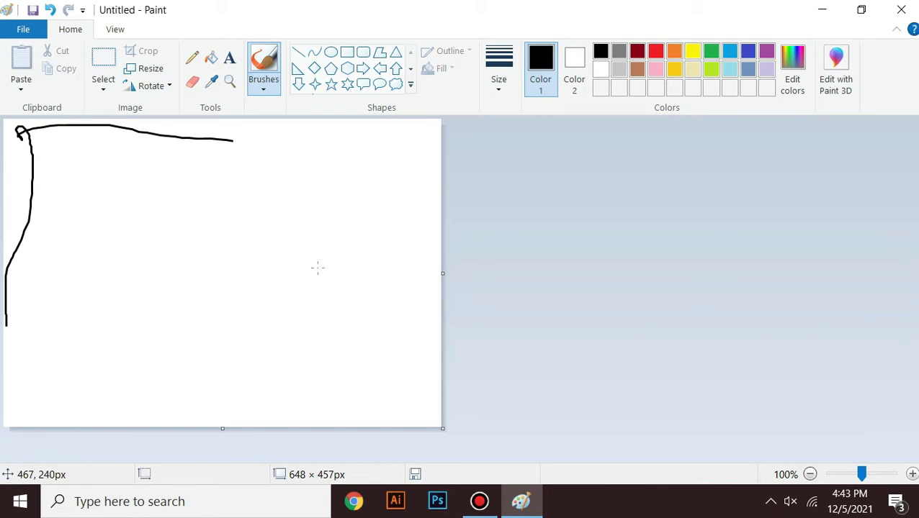
pyautogui.moveTo(119, 178)
pyautogui.mouseDown()
pyautogui.moveTo(168, 178)
pyautogui.moveTo(261, 272)
pyautogui.mouseUp()
pyautogui.moveTo(113, 211)
pyautogui.mouseDown()
pyautogui.moveTo(168, 280)
pyautogui.moveTo(272, 276)
pyautogui.mouseUp()
pyautogui.moveTo(344, 191); pyautogui.dragTo(322, 336)
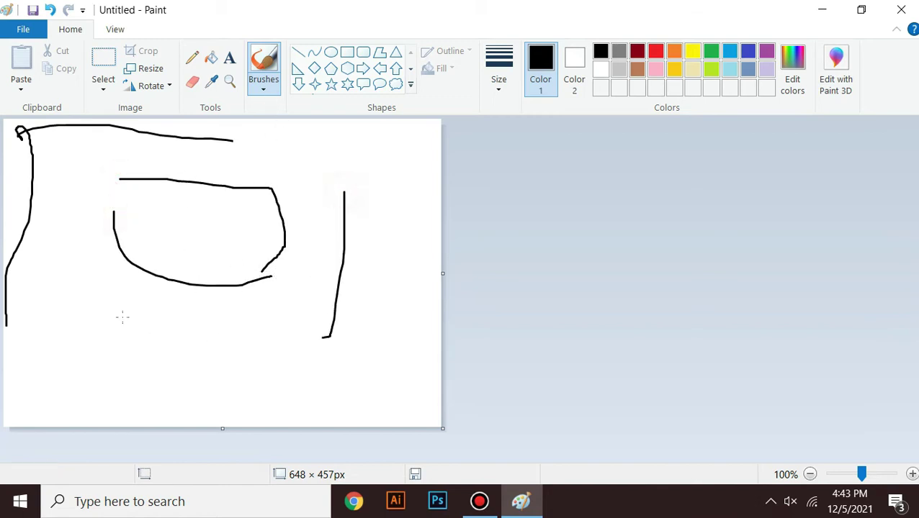
pyautogui.moveTo(54, 283); pyautogui.dragTo(149, 342)
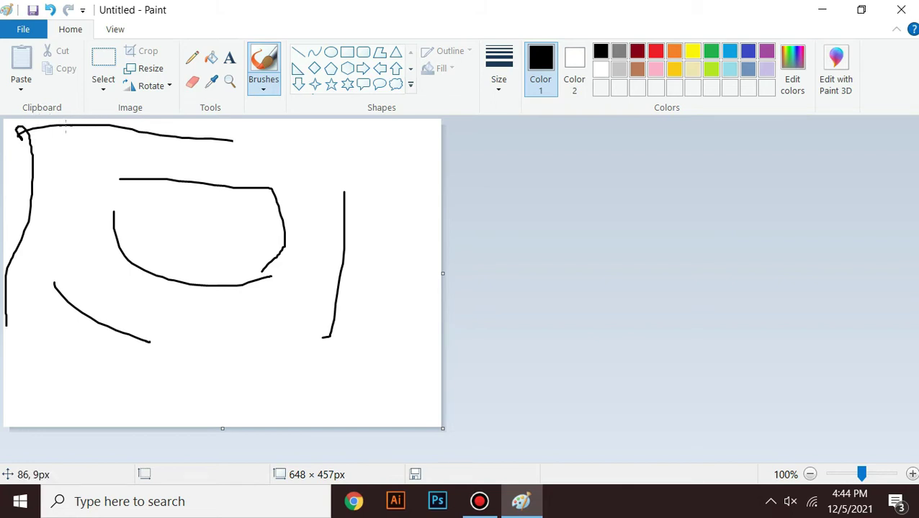
# Select a rectangular area of about 543 × 367 px around all the brush strokes and delete its contents.
pyautogui.click(432, 134)
pyautogui.click(104, 67)
pyautogui.moveTo(8, 124); pyautogui.dragTo(371, 389)
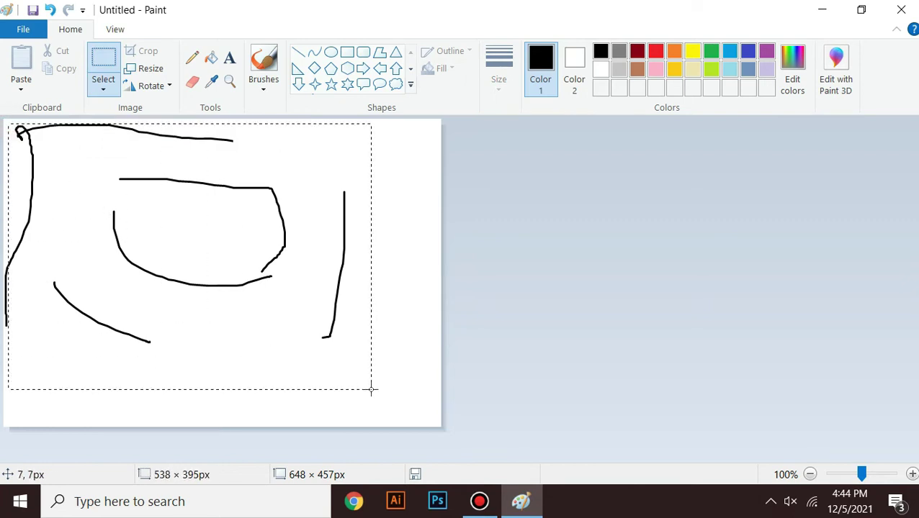
pyautogui.moveTo(372, 389); pyautogui.dragTo(372, 390)
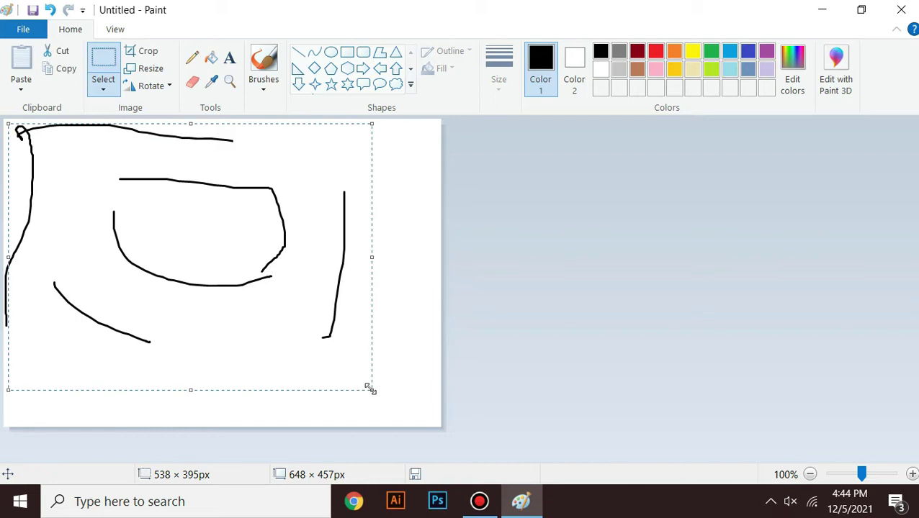
pyautogui.press('Escape')
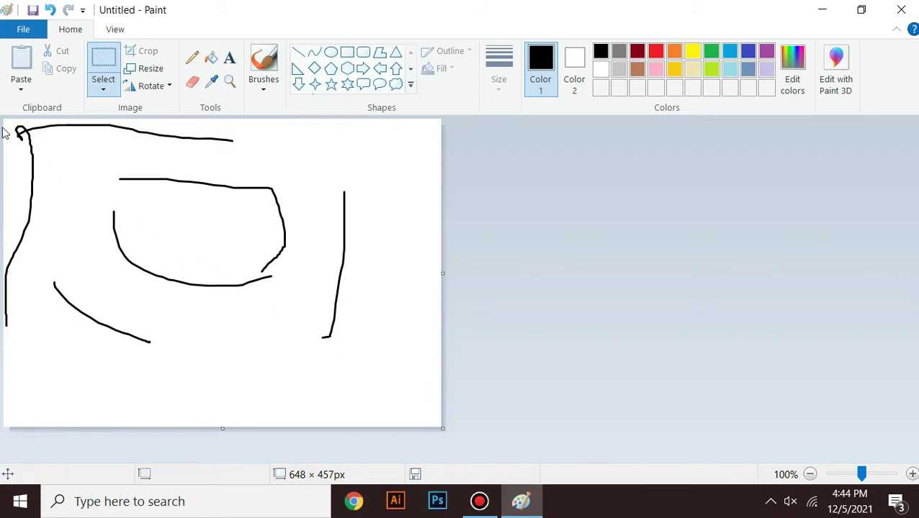
pyautogui.moveTo(4, 122); pyautogui.dragTo(369, 369)
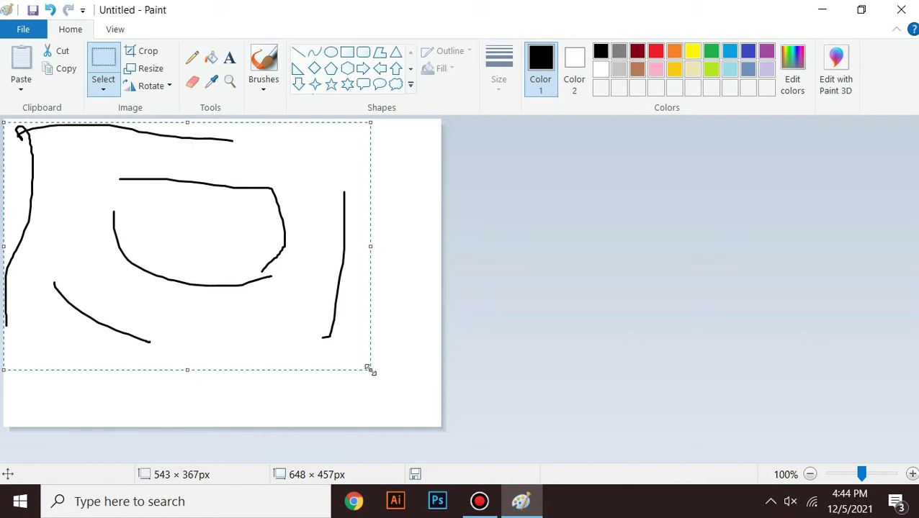
pyautogui.press('Delete')
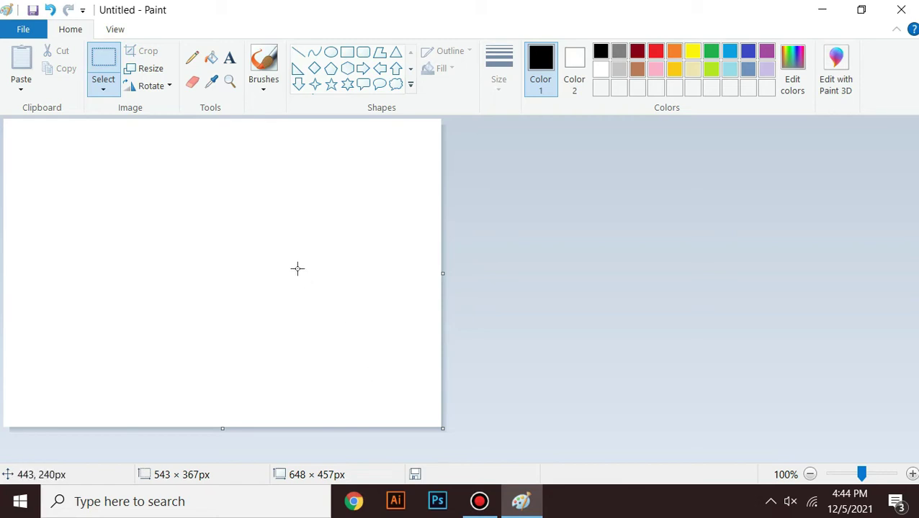
# Draw the letters S, H and a boxy O freehand in black with the Pencil tool.
pyautogui.click(192, 62)
pyautogui.moveTo(93, 173)
pyautogui.mouseDown()
pyautogui.moveTo(79, 246)
pyautogui.moveTo(130, 337)
pyautogui.moveTo(77, 335)
pyautogui.mouseUp()
pyautogui.moveTo(119, 224); pyautogui.dragTo(155, 337)
pyautogui.click(143, 291)
pyautogui.moveTo(180, 272)
pyautogui.mouseDown()
pyautogui.moveTo(199, 265)
pyautogui.moveTo(211, 333)
pyautogui.mouseUp()
pyautogui.moveTo(212, 263)
pyautogui.mouseDown()
pyautogui.moveTo(264, 249)
pyautogui.moveTo(290, 342)
pyautogui.moveTo(214, 273)
pyautogui.moveTo(236, 358)
pyautogui.moveTo(295, 354)
pyautogui.mouseUp()
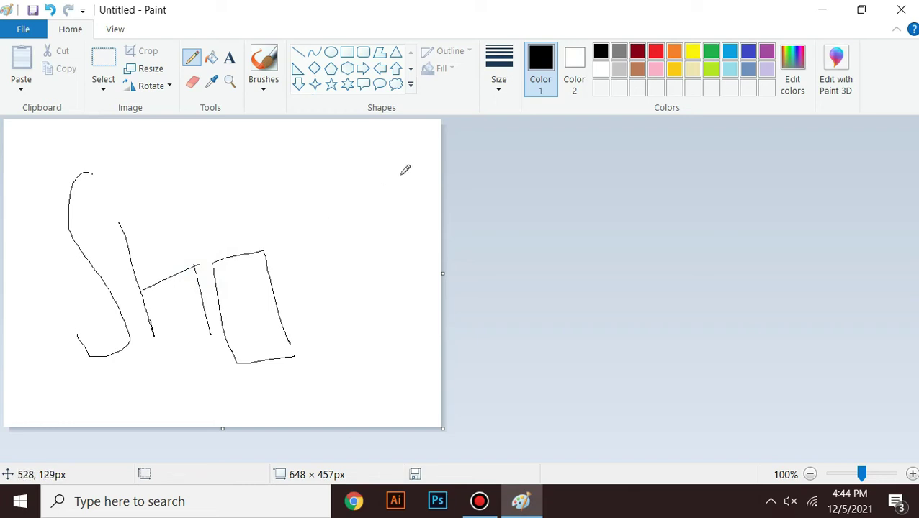
# Draw red freehand S-shaped and zigzag pencil lines above and beside the black letters.
pyautogui.click(655, 51)
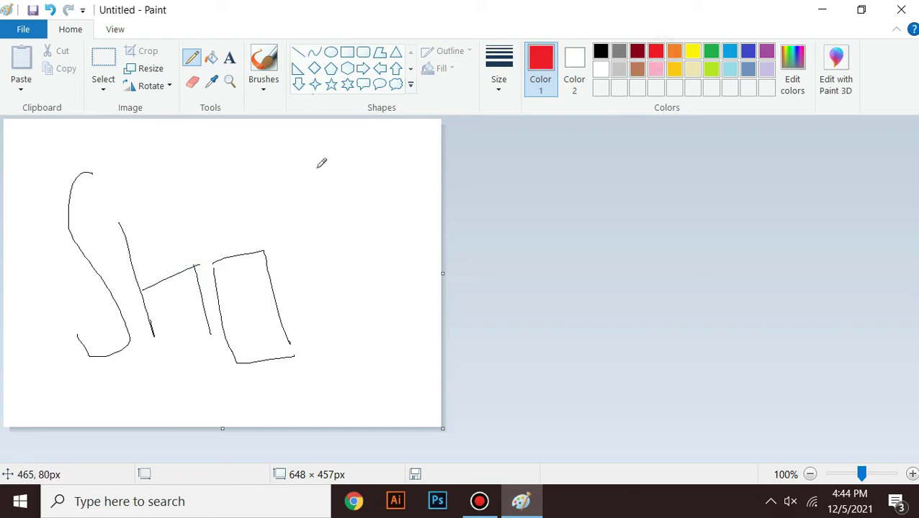
pyautogui.moveTo(257, 146)
pyautogui.mouseDown()
pyautogui.moveTo(251, 168)
pyautogui.moveTo(288, 204)
pyautogui.mouseUp()
pyautogui.moveTo(308, 234); pyautogui.dragTo(253, 227)
pyautogui.moveTo(306, 160)
pyautogui.mouseDown()
pyautogui.moveTo(309, 239)
pyautogui.moveTo(359, 194)
pyautogui.moveTo(391, 230)
pyautogui.moveTo(377, 336)
pyautogui.moveTo(328, 280)
pyautogui.moveTo(302, 291)
pyautogui.moveTo(328, 361)
pyautogui.moveTo(351, 347)
pyautogui.mouseUp()
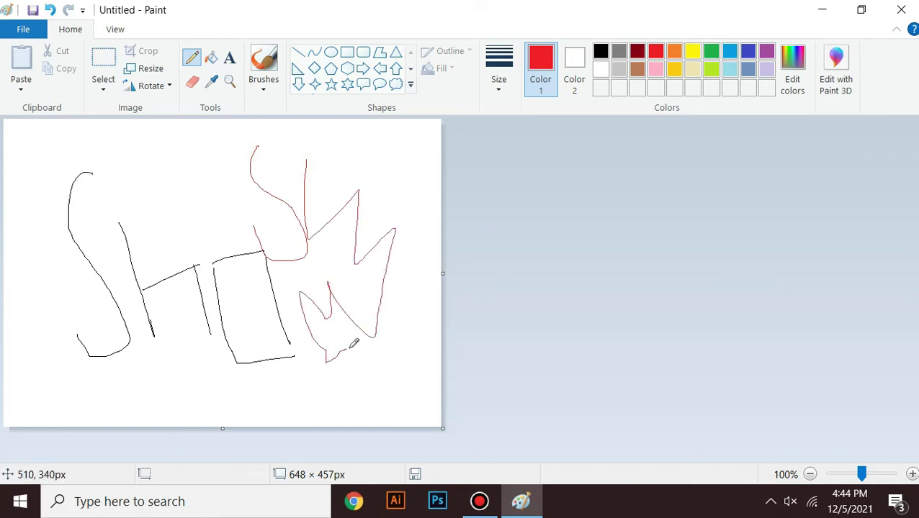
pyautogui.moveTo(121, 148)
pyautogui.mouseDown()
pyautogui.moveTo(155, 144)
pyautogui.moveTo(133, 195)
pyautogui.moveTo(162, 164)
pyautogui.moveTo(193, 212)
pyautogui.moveTo(231, 176)
pyautogui.moveTo(210, 166)
pyautogui.moveTo(213, 153)
pyautogui.moveTo(242, 149)
pyautogui.moveTo(228, 150)
pyautogui.moveTo(213, 204)
pyautogui.mouseUp()
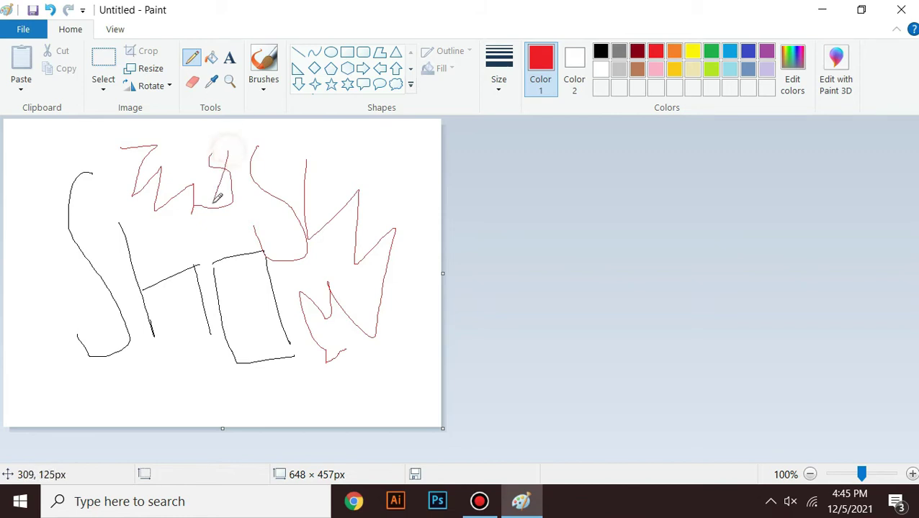
# Set the pencil to the thickest line size and draw a red star-like scribble and a long looping stroke.
pyautogui.click(498, 83)
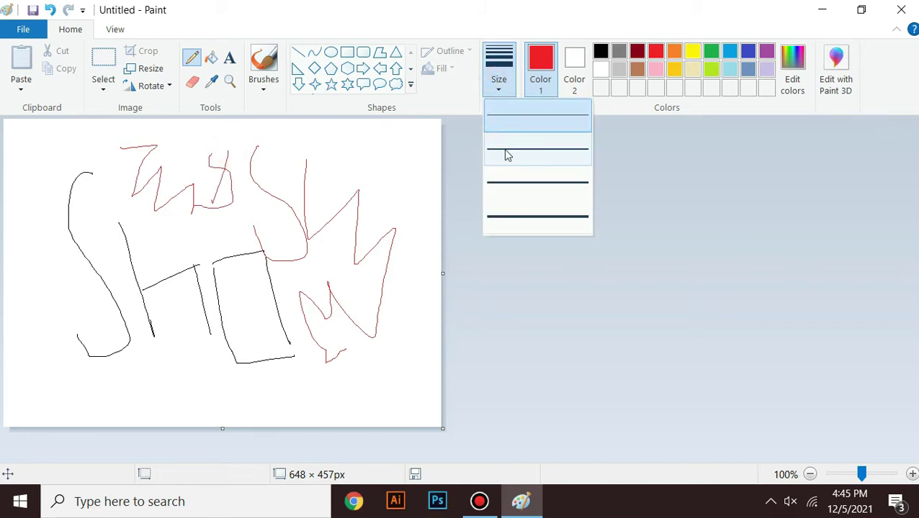
pyautogui.click(522, 219)
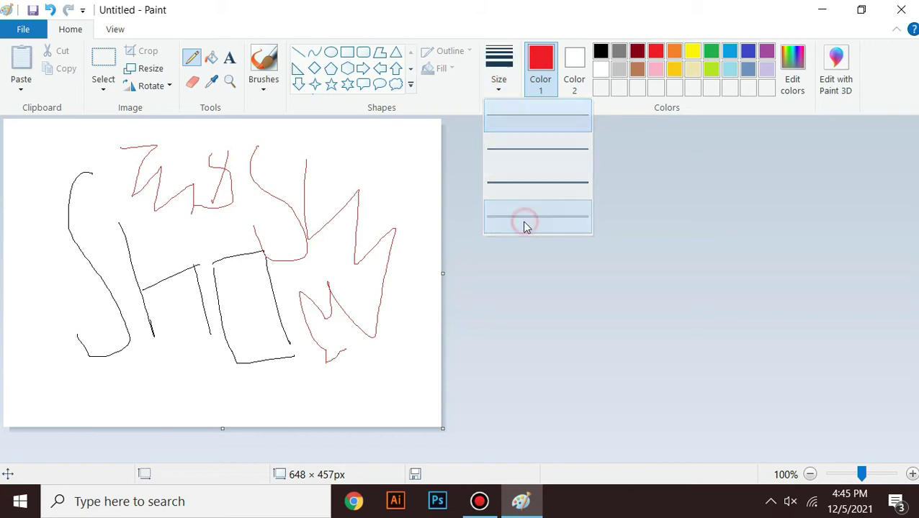
pyautogui.moveTo(411, 160)
pyautogui.mouseDown()
pyautogui.moveTo(385, 189)
pyautogui.moveTo(368, 145)
pyautogui.moveTo(425, 188)
pyautogui.moveTo(362, 182)
pyautogui.moveTo(349, 159)
pyautogui.moveTo(390, 235)
pyautogui.moveTo(372, 253)
pyautogui.mouseUp()
pyautogui.moveTo(290, 252)
pyautogui.mouseDown()
pyautogui.moveTo(334, 298)
pyautogui.moveTo(296, 215)
pyautogui.moveTo(208, 232)
pyautogui.moveTo(145, 172)
pyautogui.moveTo(167, 221)
pyautogui.moveTo(105, 288)
pyautogui.moveTo(194, 285)
pyautogui.moveTo(170, 298)
pyautogui.moveTo(166, 361)
pyautogui.moveTo(225, 337)
pyautogui.mouseUp()
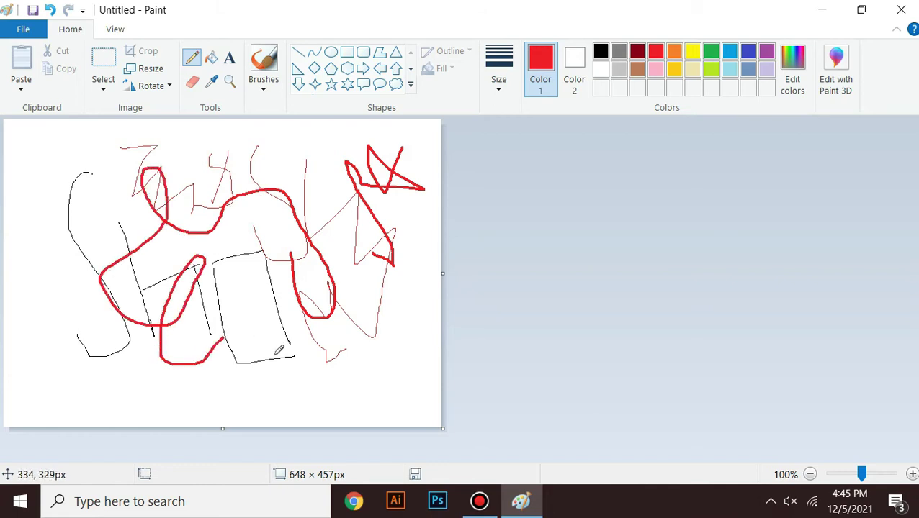
# Fill the enclosed areas inside the star-like scribble and the looping stroke's two narrow loops with yellow.
pyautogui.click(211, 63)
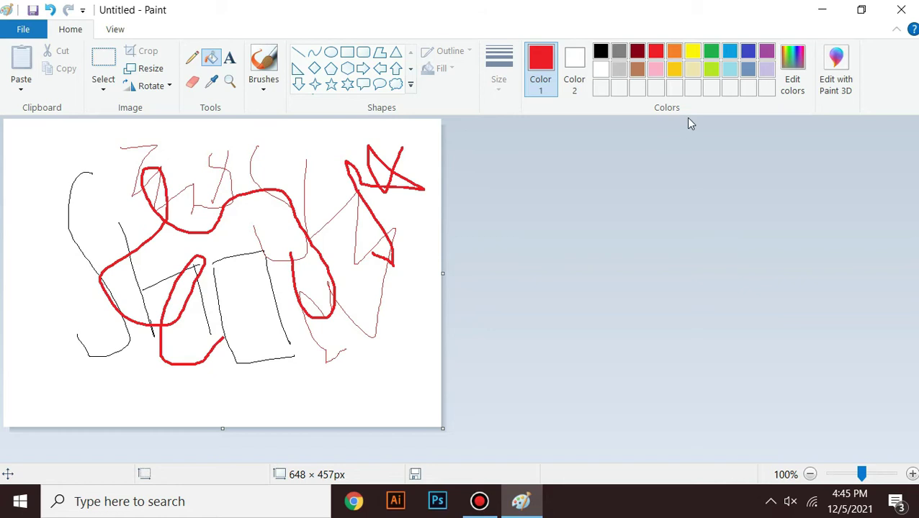
pyautogui.click(690, 53)
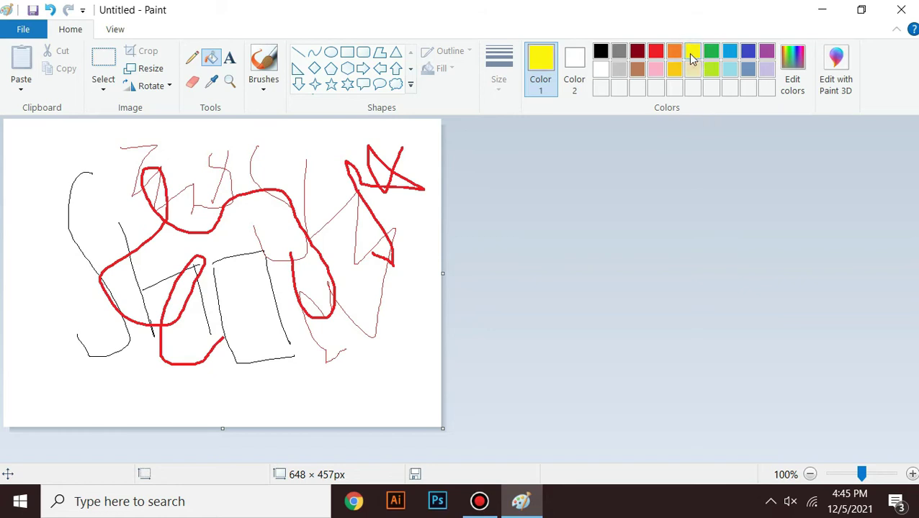
pyautogui.click(381, 174)
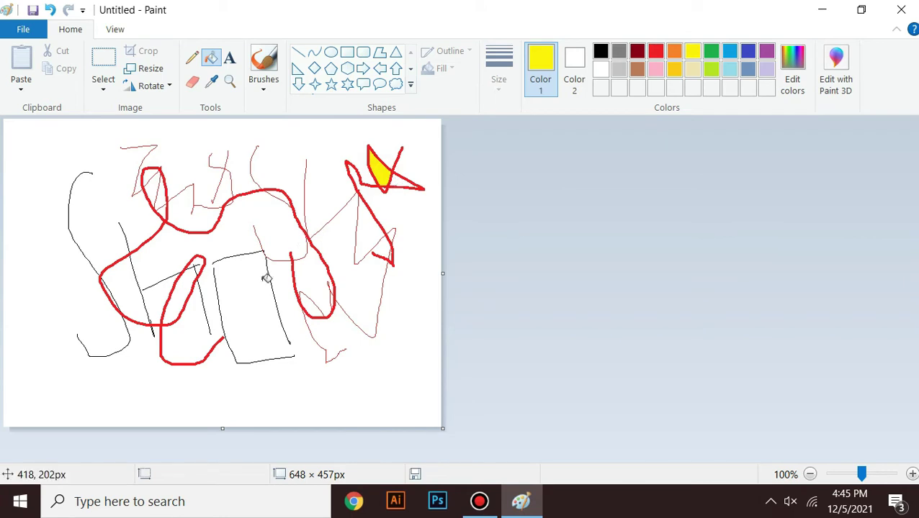
pyautogui.click(180, 298)
pyautogui.click(155, 186)
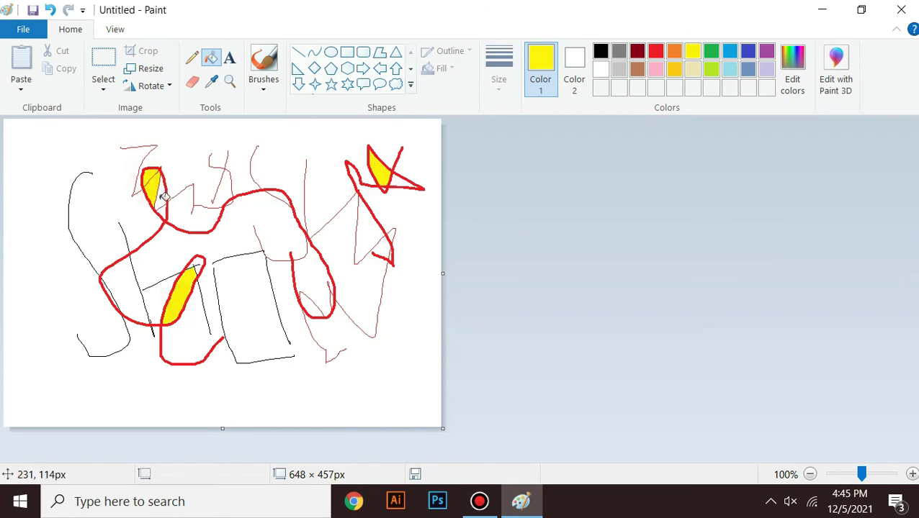
pyautogui.click(164, 198)
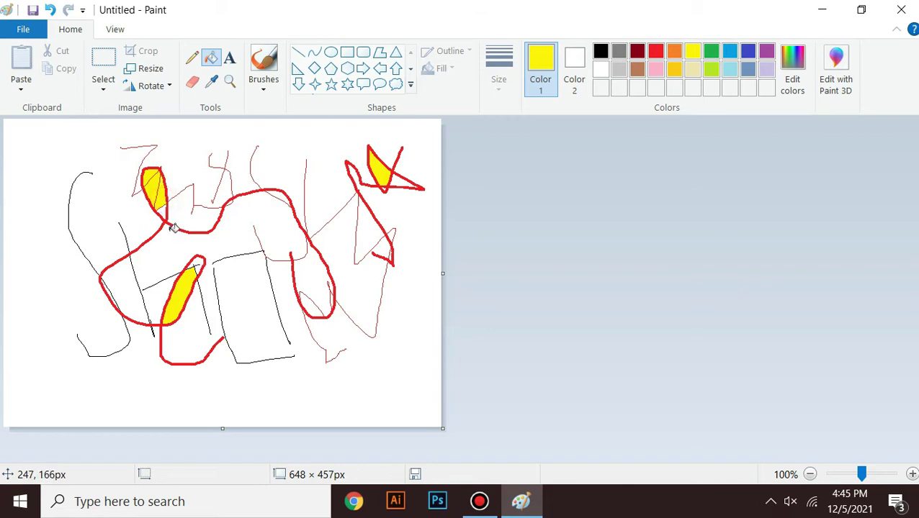
# Recolor the long looping stroke yellow and the star-like scribble's outline green with the fill tool.
pyautogui.click(167, 221)
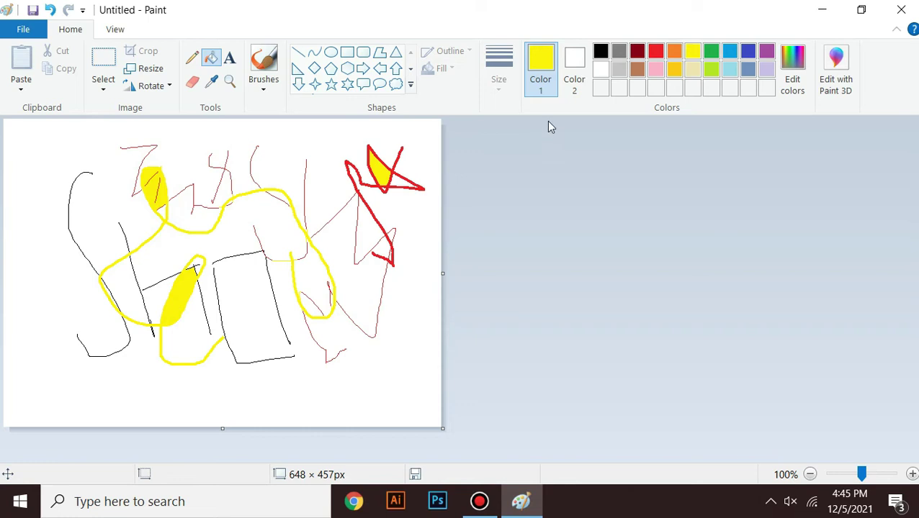
pyautogui.click(711, 51)
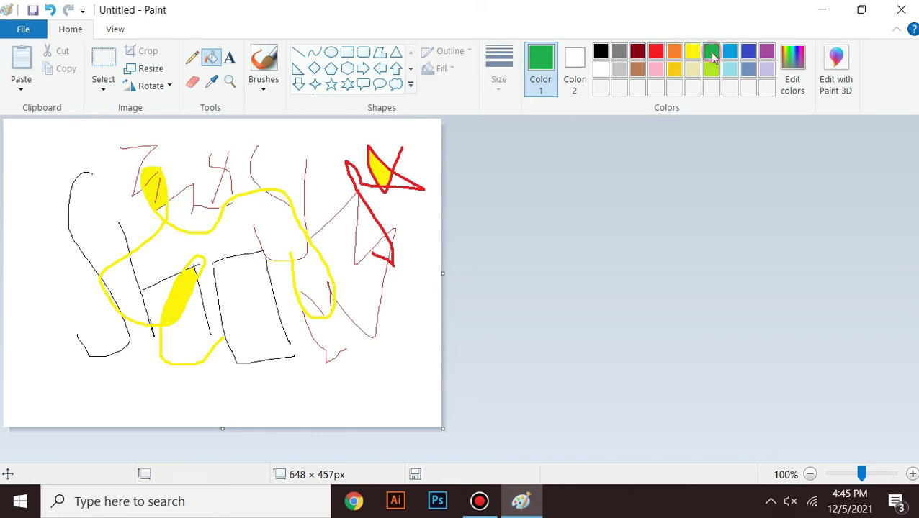
pyautogui.click(393, 173)
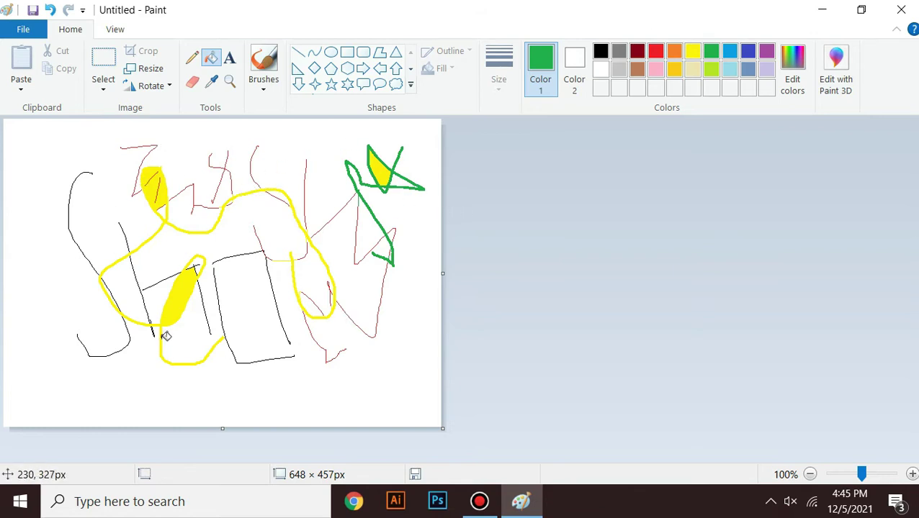
pyautogui.click(103, 59)
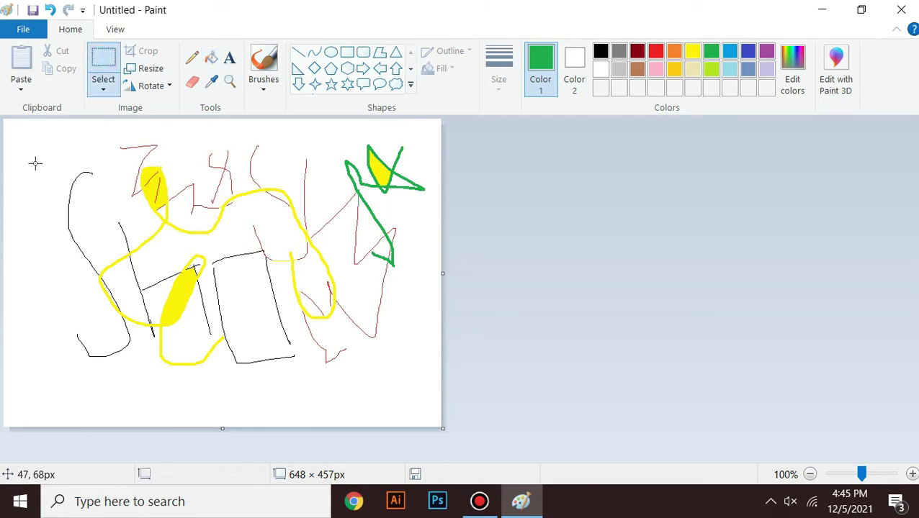
pyautogui.moveTo(49, 133); pyautogui.dragTo(433, 393)
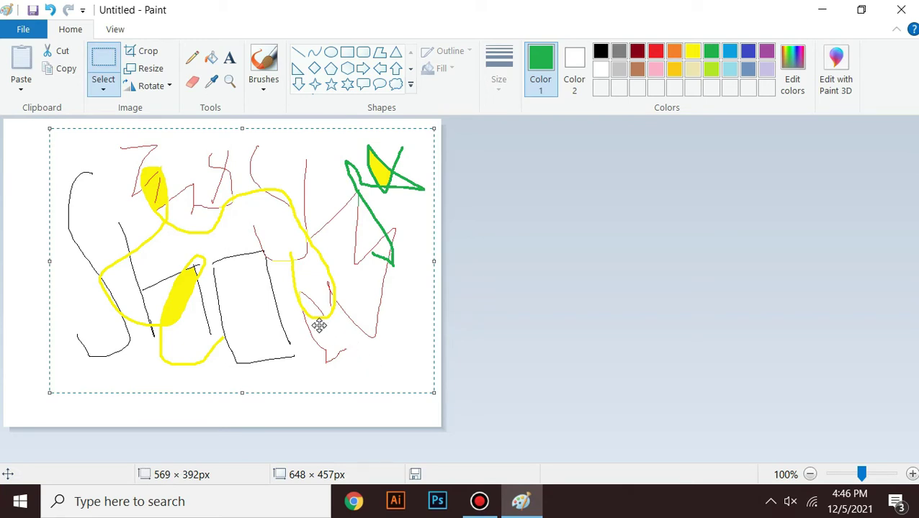
pyautogui.click(43, 198)
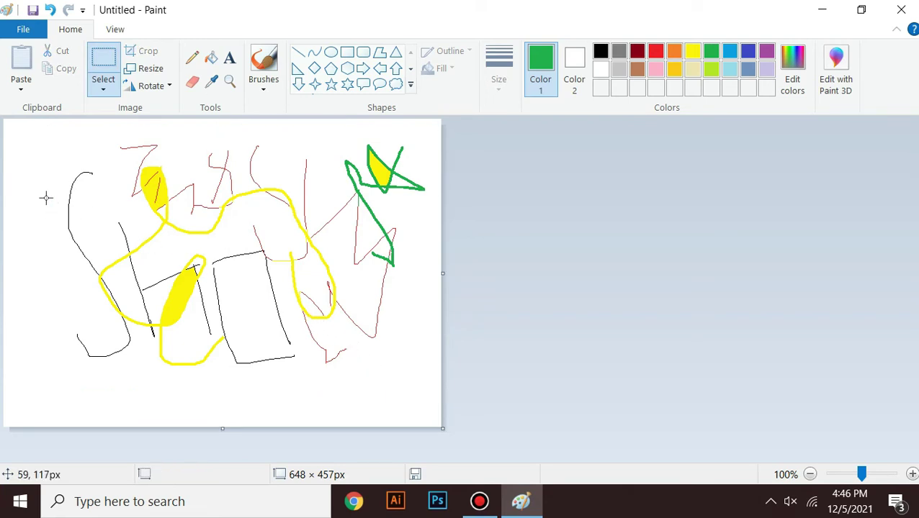
# Erase all the drawn strokes from the canvas, enlarging the eraser once the upper curve of the black S is removed.
pyautogui.click(191, 88)
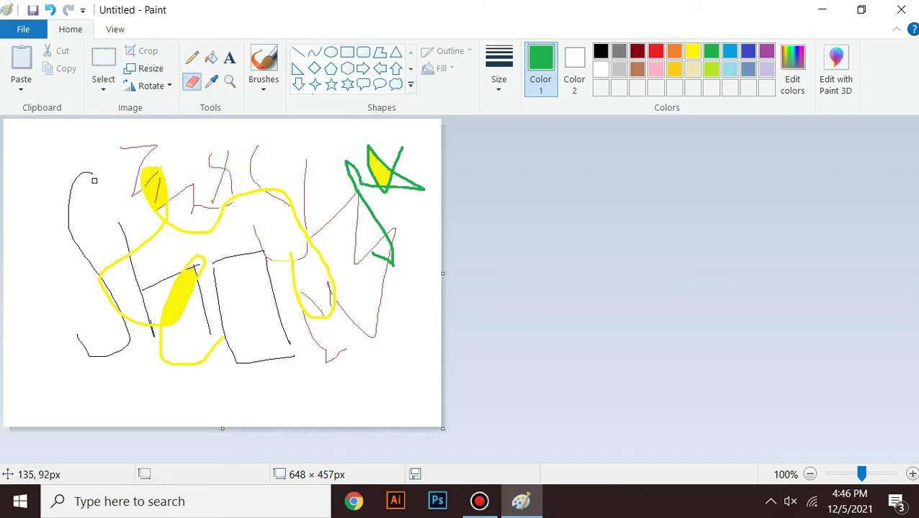
pyautogui.moveTo(84, 174)
pyautogui.mouseDown()
pyautogui.moveTo(68, 194)
pyautogui.moveTo(70, 165)
pyautogui.mouseUp()
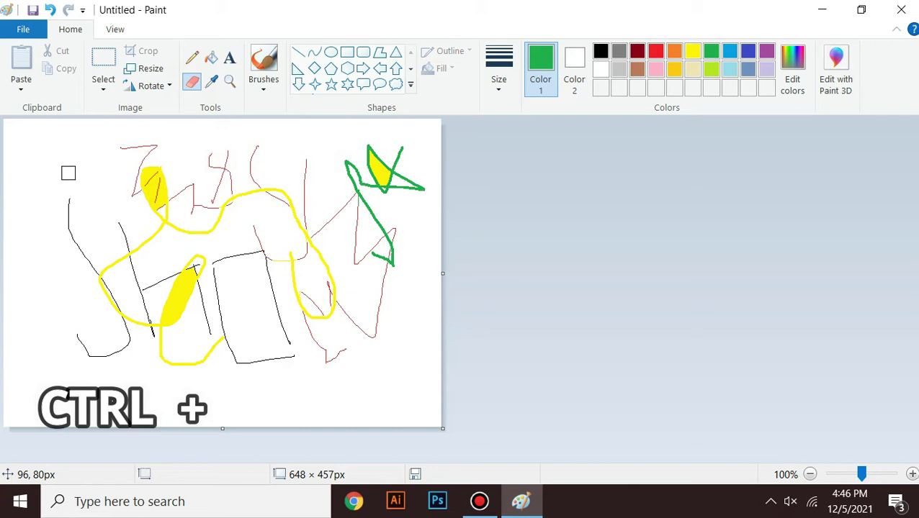
pyautogui.hotkey('ctrl', '+')
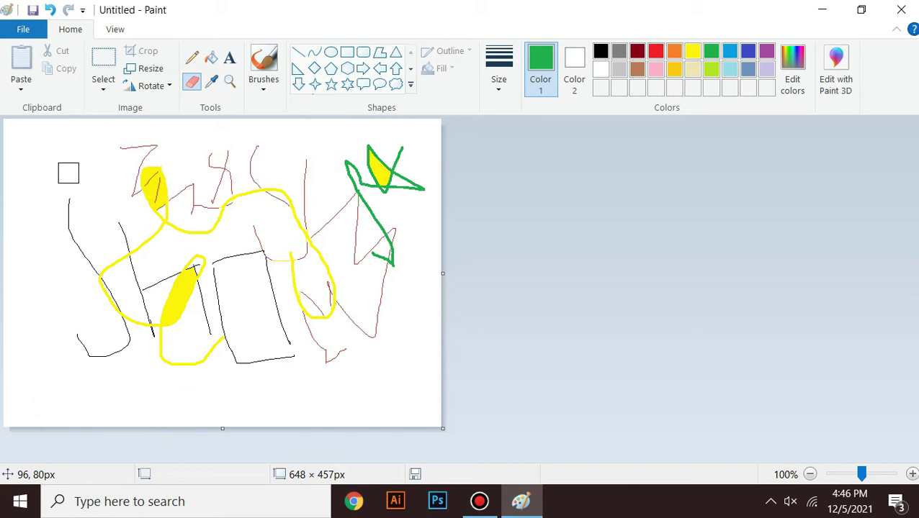
pyautogui.hotkey('ctrl', '+')
pyautogui.hotkey('ctrl', '+')
pyautogui.hotkey('ctrl', '+')
pyautogui.hotkey('ctrl', '+')
pyautogui.hotkey('ctrl', '+')
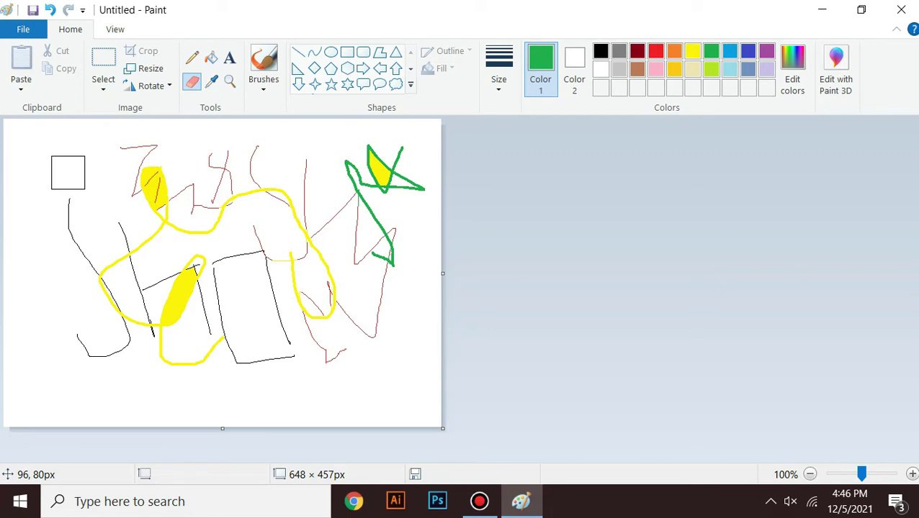
pyautogui.moveTo(67, 172)
pyautogui.mouseDown()
pyautogui.moveTo(81, 220)
pyautogui.moveTo(90, 216)
pyautogui.moveTo(77, 189)
pyautogui.moveTo(80, 250)
pyautogui.moveTo(125, 387)
pyautogui.moveTo(78, 352)
pyautogui.moveTo(270, 360)
pyautogui.moveTo(386, 343)
pyautogui.moveTo(150, 342)
pyautogui.moveTo(244, 334)
pyautogui.moveTo(95, 309)
pyautogui.moveTo(309, 306)
pyautogui.moveTo(350, 334)
pyautogui.moveTo(302, 320)
pyautogui.moveTo(395, 151)
pyautogui.moveTo(413, 161)
pyautogui.moveTo(385, 147)
pyautogui.moveTo(361, 156)
pyautogui.moveTo(72, 157)
pyautogui.moveTo(106, 167)
pyautogui.moveTo(108, 182)
pyautogui.moveTo(374, 179)
pyautogui.moveTo(373, 201)
pyautogui.moveTo(31, 208)
pyautogui.moveTo(108, 247)
pyautogui.moveTo(193, 269)
pyautogui.moveTo(102, 292)
pyautogui.moveTo(232, 293)
pyautogui.moveTo(360, 251)
pyautogui.moveTo(241, 214)
pyautogui.moveTo(322, 229)
pyautogui.mouseUp()
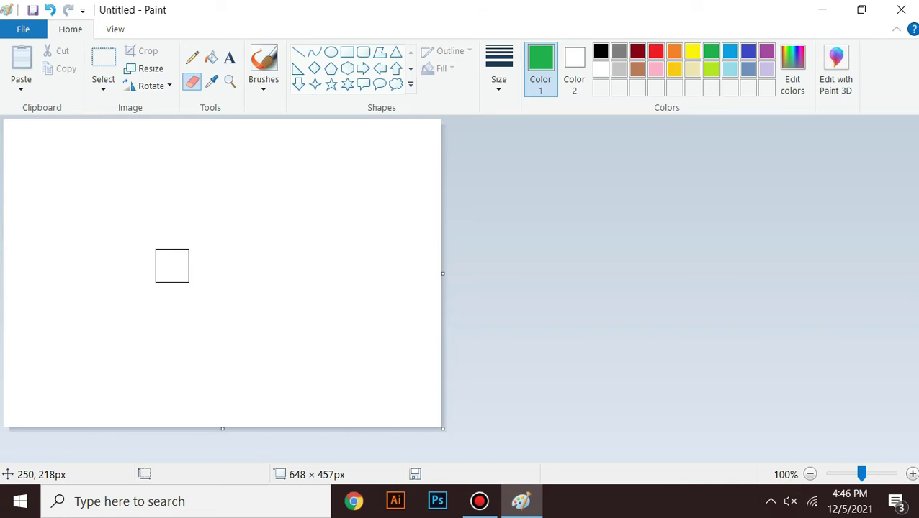
# Shrink the enlarged eraser by several size increments.
pyautogui.hotkey('ctrl', '-')
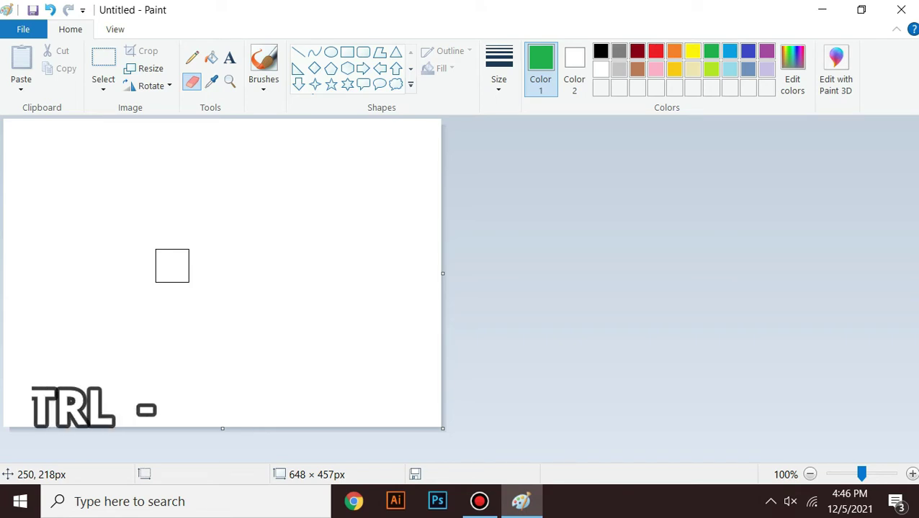
pyautogui.hotkey('ctrl', '-')
pyautogui.hotkey('ctrl', '-')
pyautogui.hotkey('ctrl', '-')
pyautogui.hotkey('ctrl', '-')
pyautogui.hotkey('ctrl', '-')
pyautogui.hotkey('ctrl', '-')
pyautogui.hotkey('ctrl', '-')
pyautogui.hotkey('ctrl', '-')
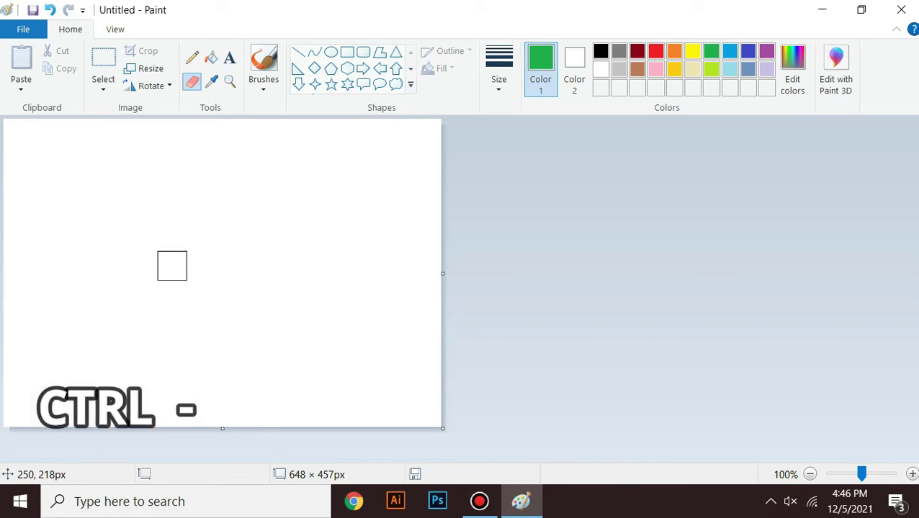
pyautogui.hotkey('ctrl', '-')
pyautogui.hotkey('ctrl', '-')
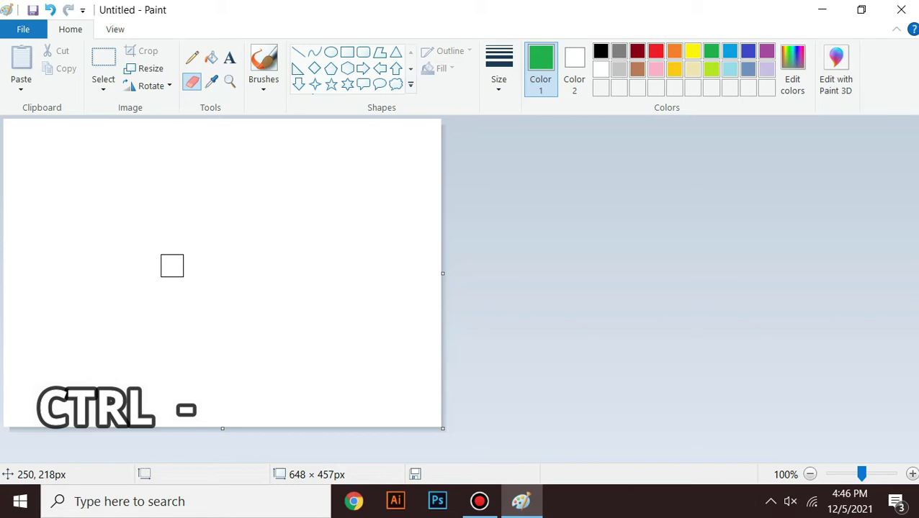
# Reduce the eraser further to a small square.
pyautogui.hotkey('ctrl', '-')
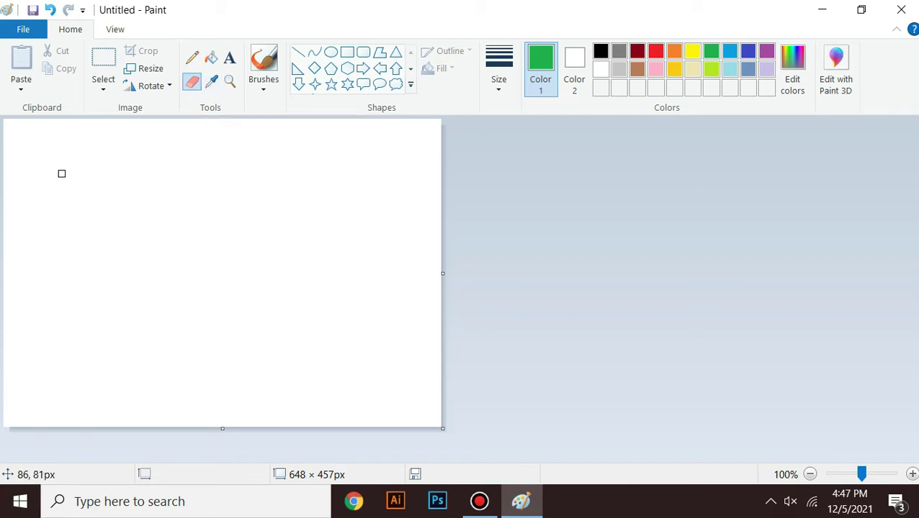
# Open the picture MS-01 from the 37 home keys folder, discarding the changes to the untitled drawing.
pyautogui.click(24, 33)
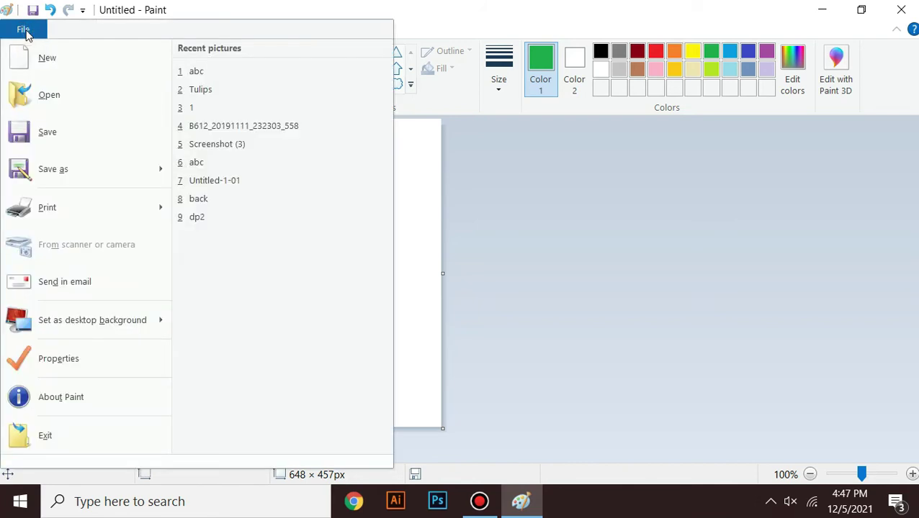
pyautogui.click(55, 99)
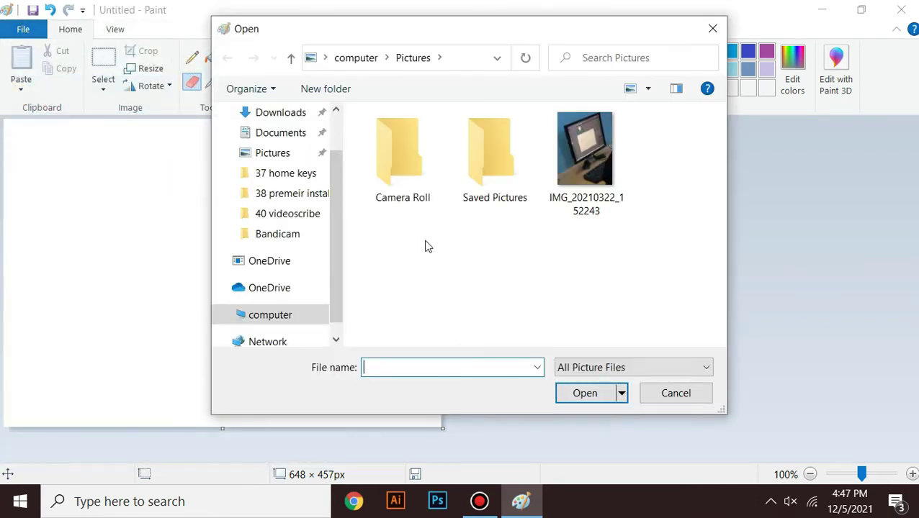
pyautogui.moveTo(341, 258); pyautogui.dragTo(341, 285)
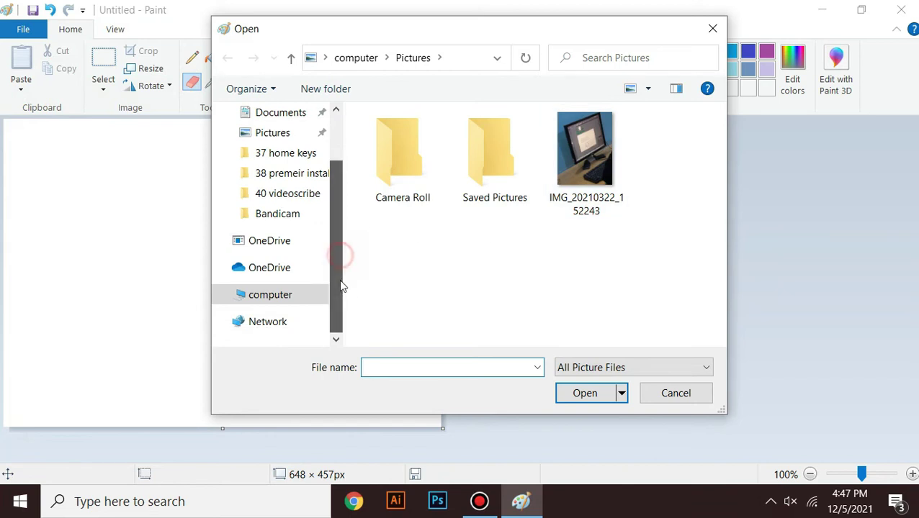
pyautogui.click(295, 154)
pyautogui.click(393, 169)
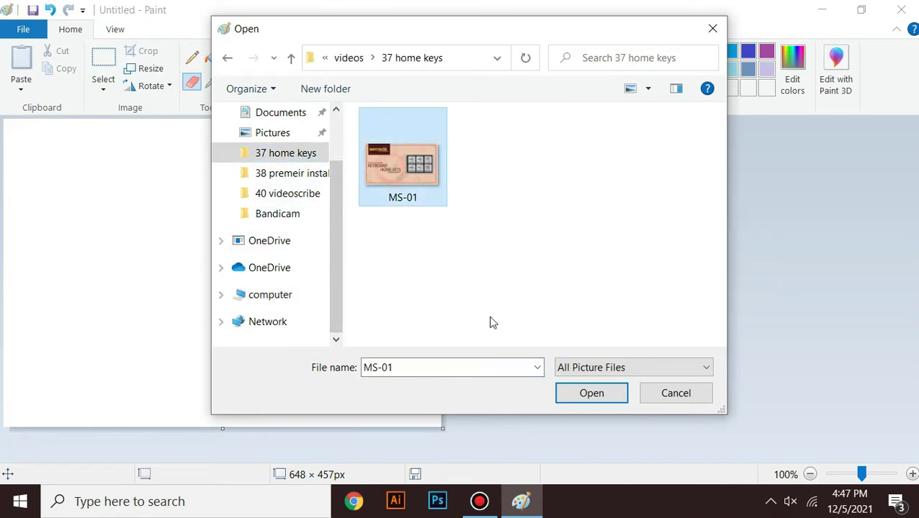
pyautogui.click(604, 394)
pyautogui.click(486, 258)
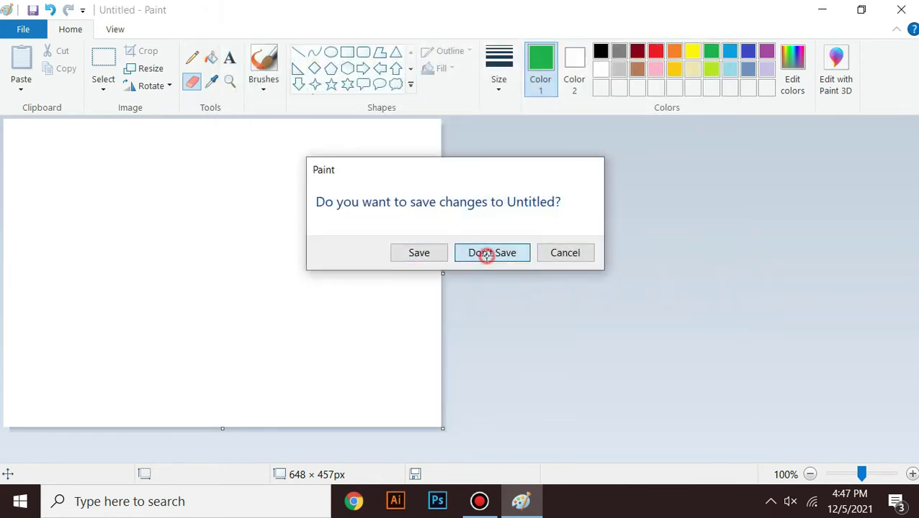
pyautogui.scroll(-2, 374, 310)
pyautogui.scroll(-1, 344, 305)
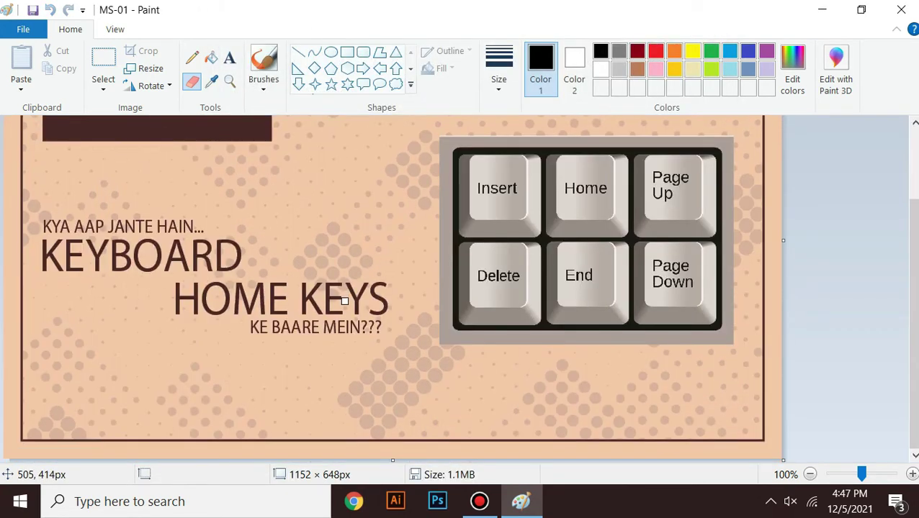
# Sample the logo's dark brown, the INFOTECH lettering's yellow-orange and finally the background's peach as Color 1 with the color picker.
pyautogui.click(211, 83)
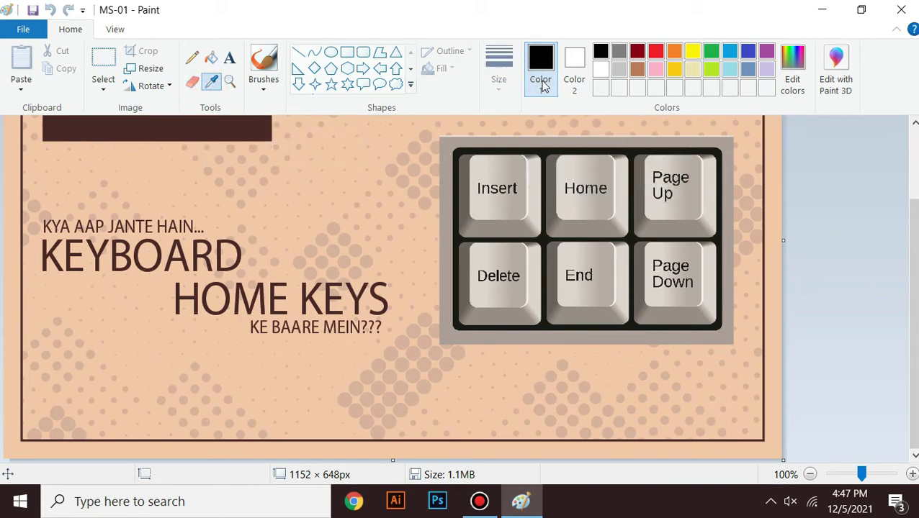
pyautogui.scroll(3, 173, 238)
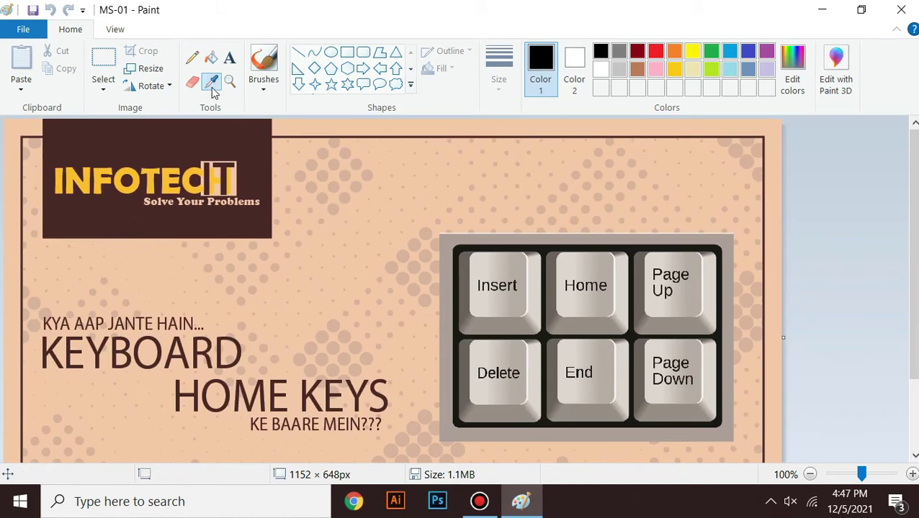
pyautogui.click(154, 133)
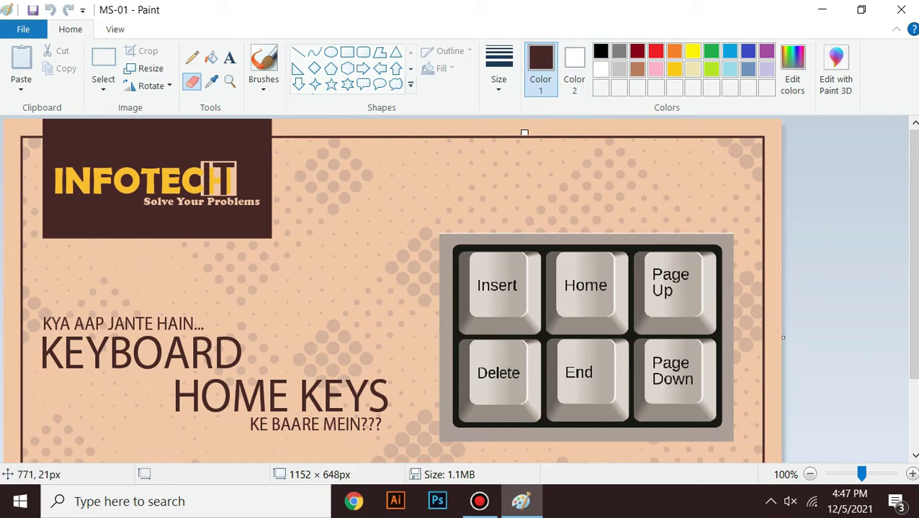
pyautogui.click(212, 82)
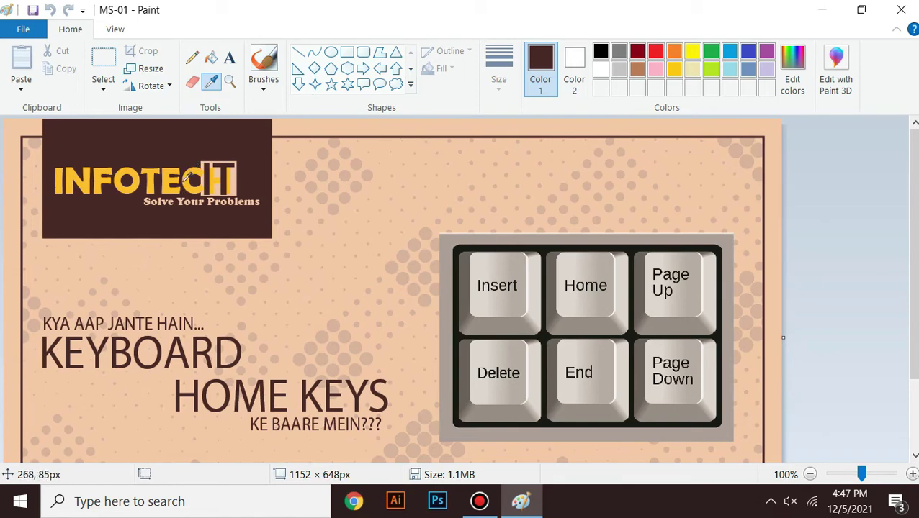
pyautogui.click(192, 167)
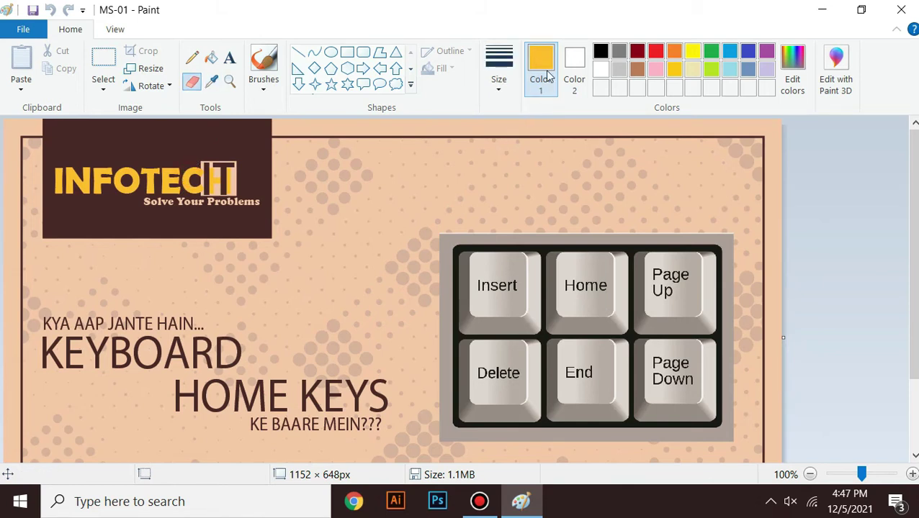
pyautogui.click(211, 82)
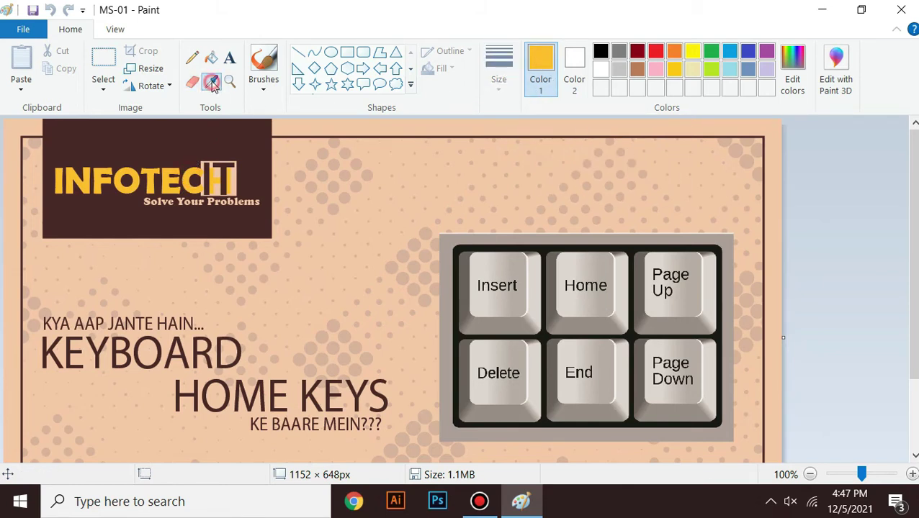
pyautogui.click(390, 149)
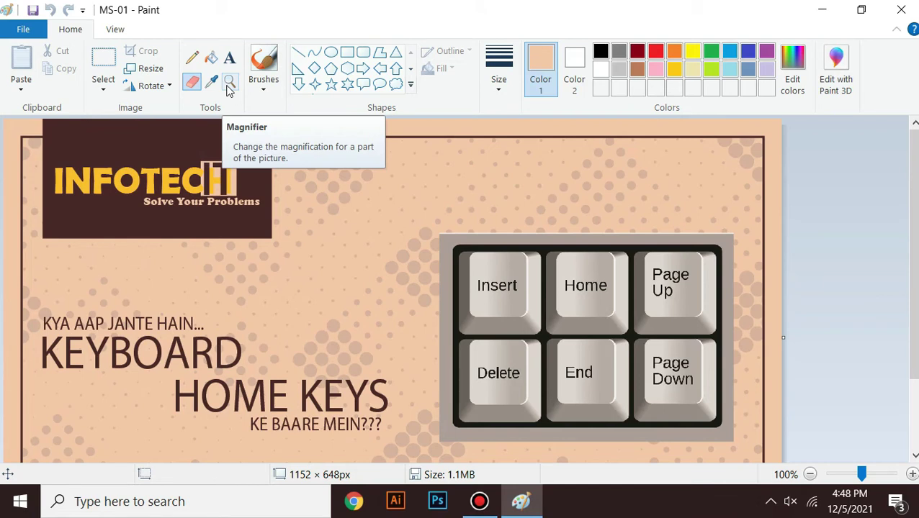
# Magnify the INFOTECH logo to 300% with the Magnifier and zoom back out to 50%.
pyautogui.click(231, 84)
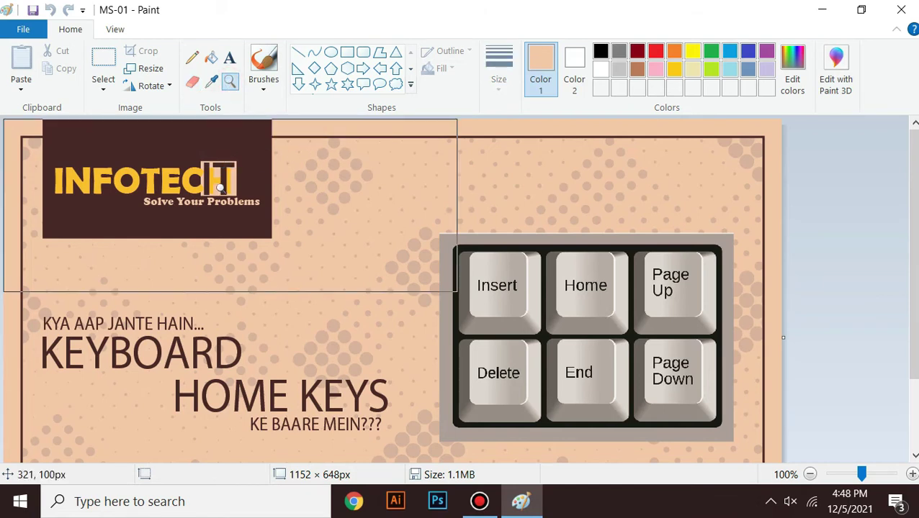
pyautogui.click(283, 249)
pyautogui.click(257, 227)
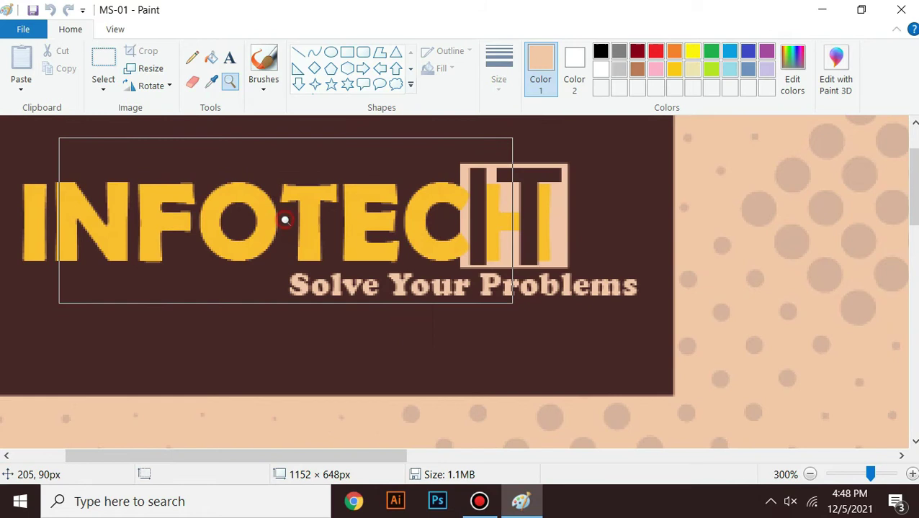
pyautogui.click(810, 475)
pyautogui.click(810, 474)
pyautogui.click(810, 474)
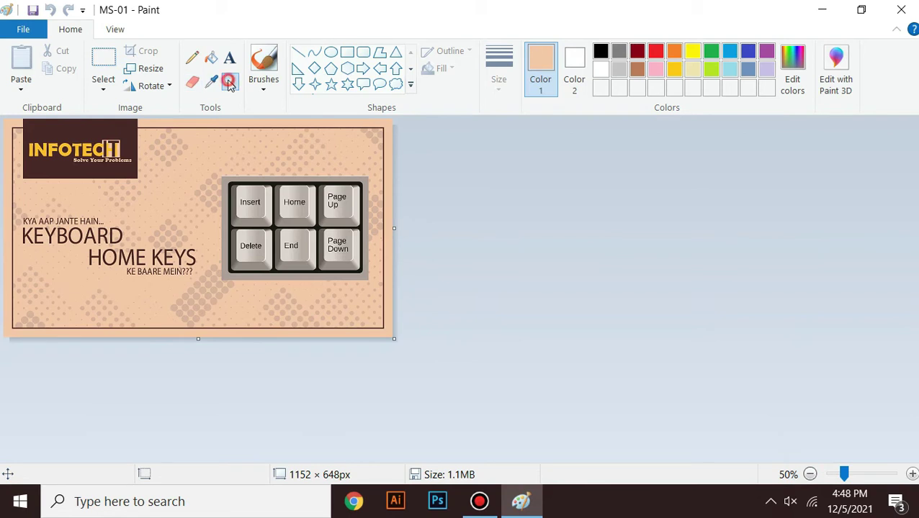
# Return to the Magnifier after switching to the eraser, and enlarge the logo area to 300% again.
pyautogui.click(192, 81)
pyautogui.click(230, 81)
pyautogui.click(152, 175)
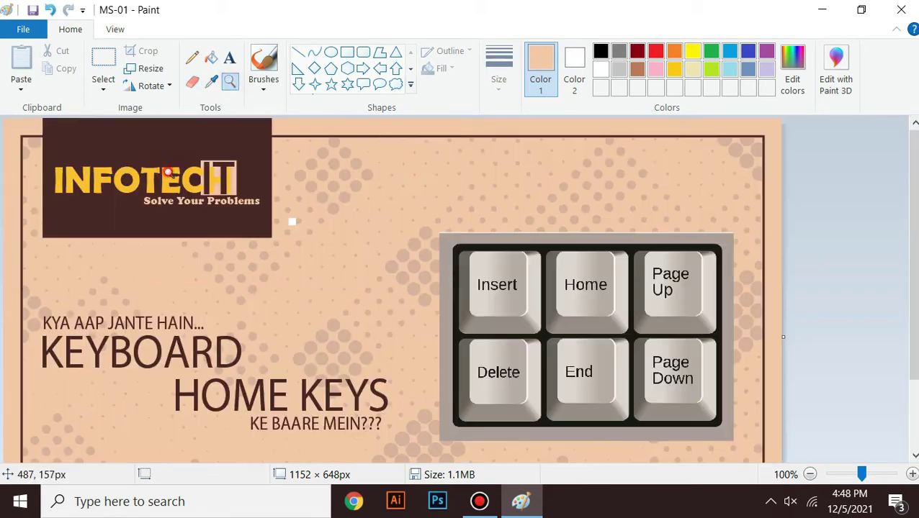
pyautogui.click(167, 173)
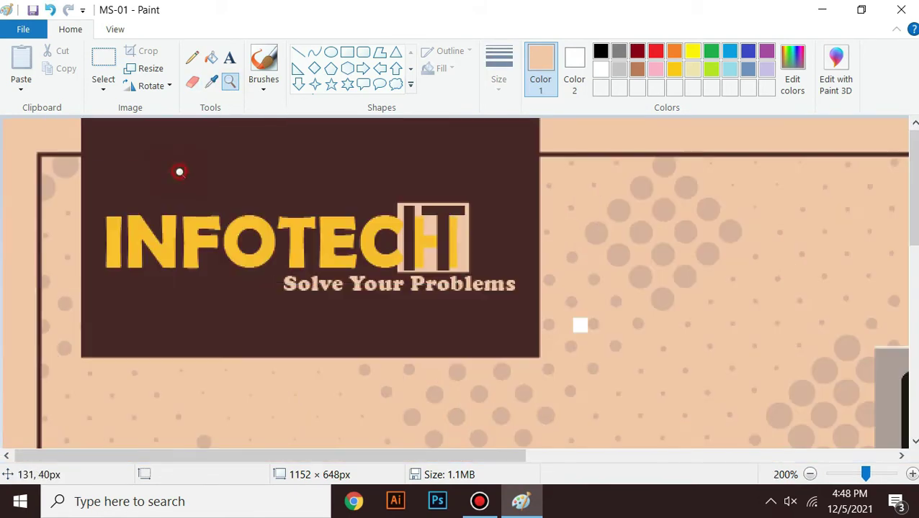
pyautogui.click(209, 204)
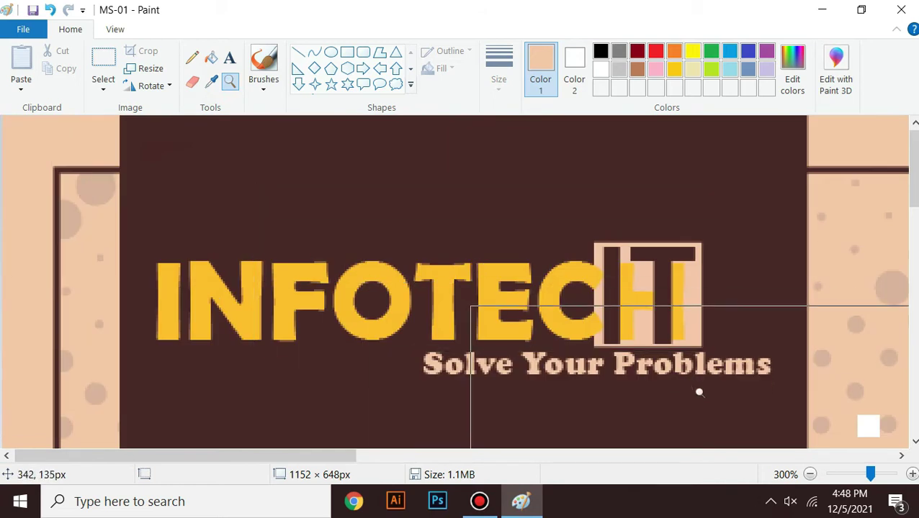
# Zoom the picture out to 25% and restore it to 100%.
pyautogui.click(810, 475)
pyautogui.click(810, 474)
pyautogui.click(810, 474)
pyautogui.click(810, 475)
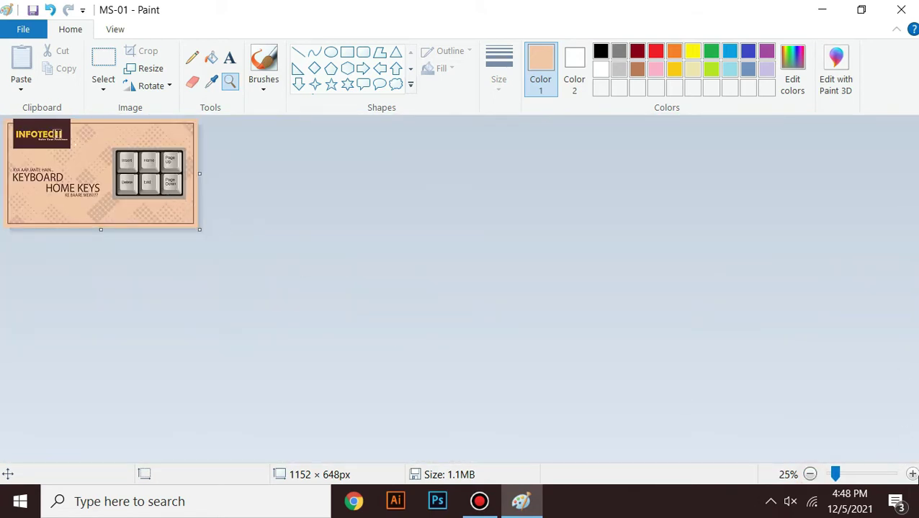
pyautogui.click(911, 475)
pyautogui.click(912, 474)
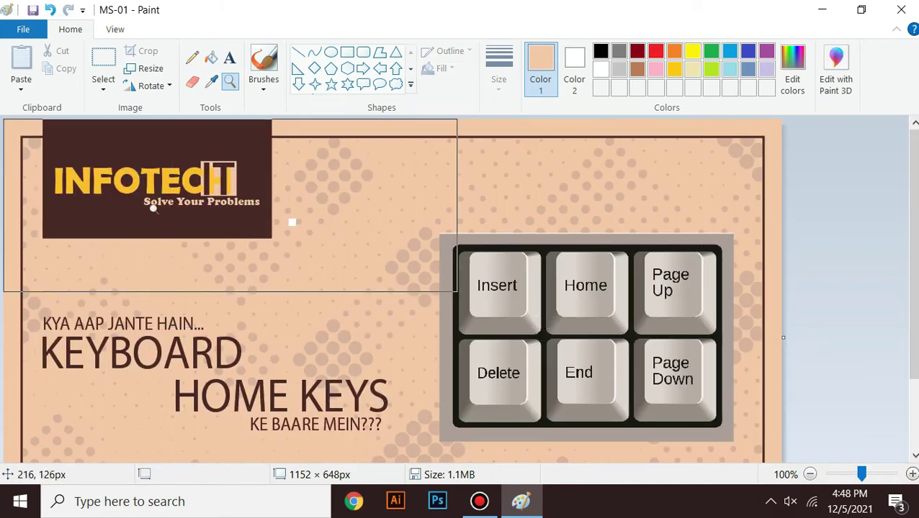
pyautogui.click(23, 29)
pyautogui.click(58, 95)
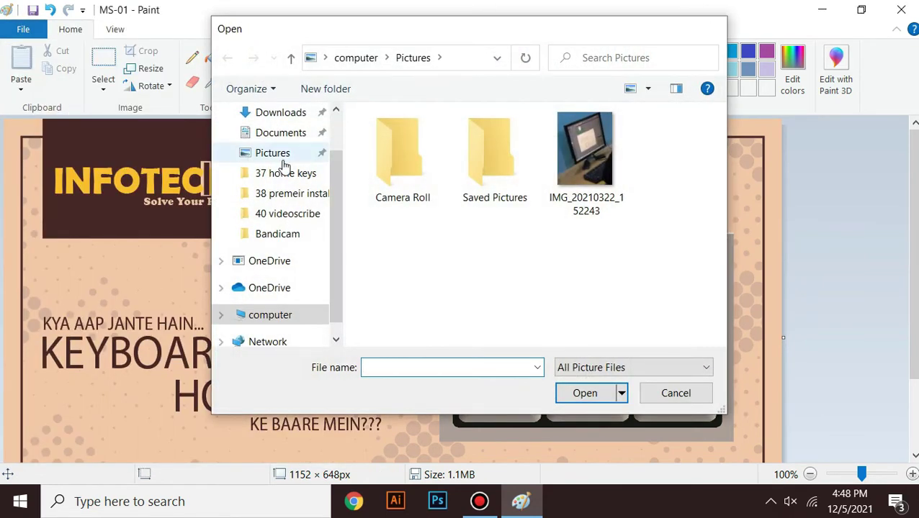
pyautogui.press('Escape')
pyautogui.scroll(-3, 309, 252)
pyautogui.scroll(3, 298, 259)
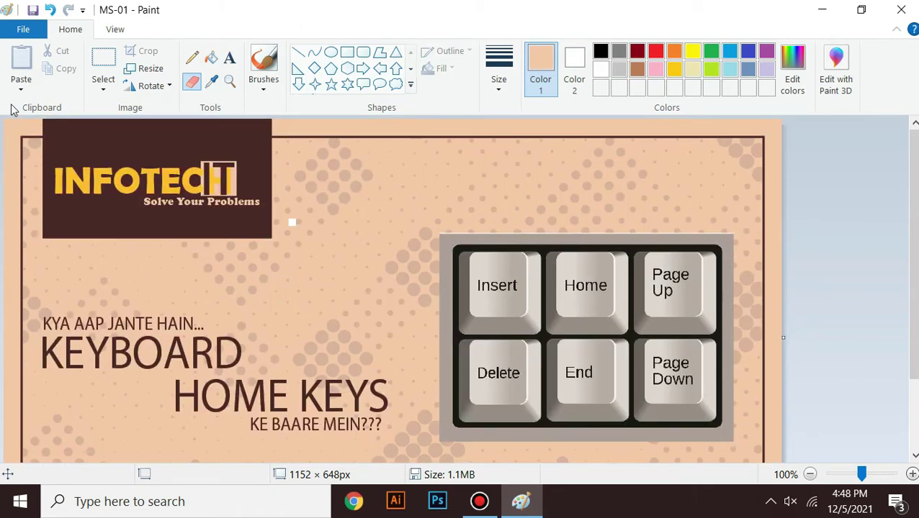
# Start a new blank picture without saving the changes to MS-01.jpg.
pyautogui.click(23, 29)
pyautogui.click(53, 65)
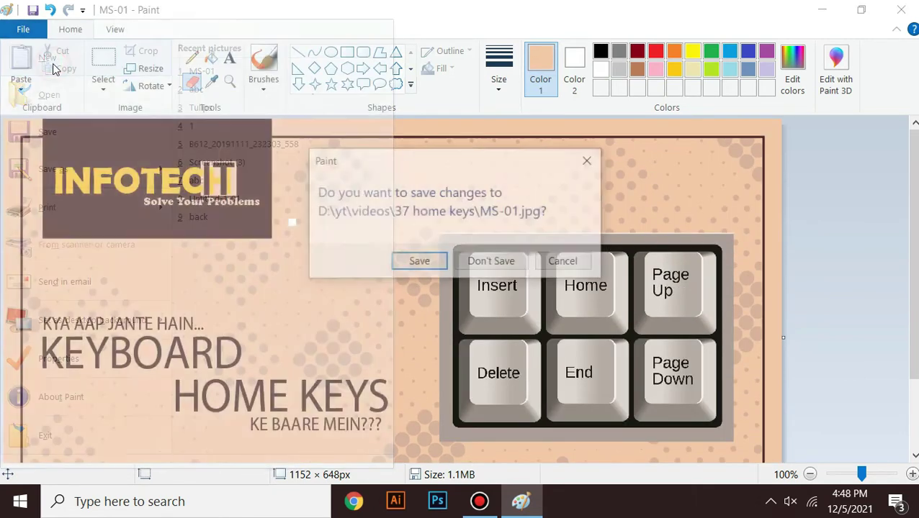
pyautogui.moveTo(372, 165); pyautogui.dragTo(194, 139)
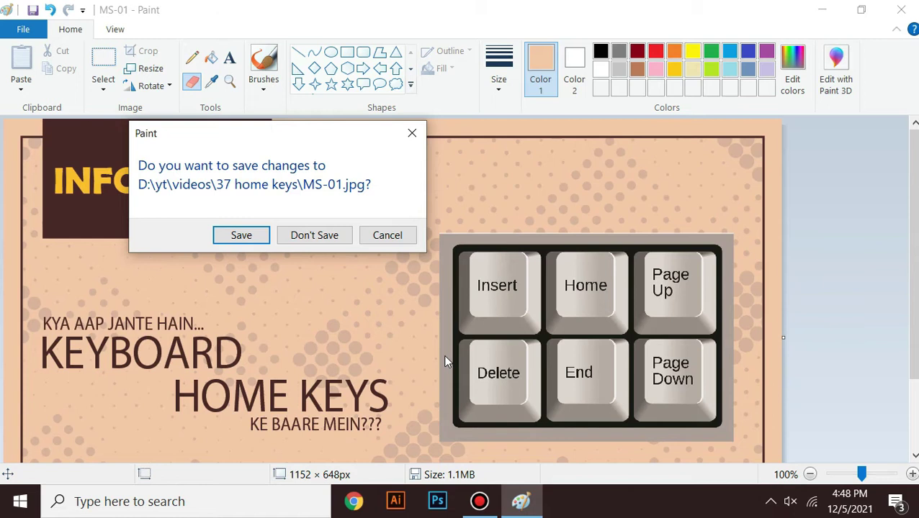
pyautogui.click(314, 235)
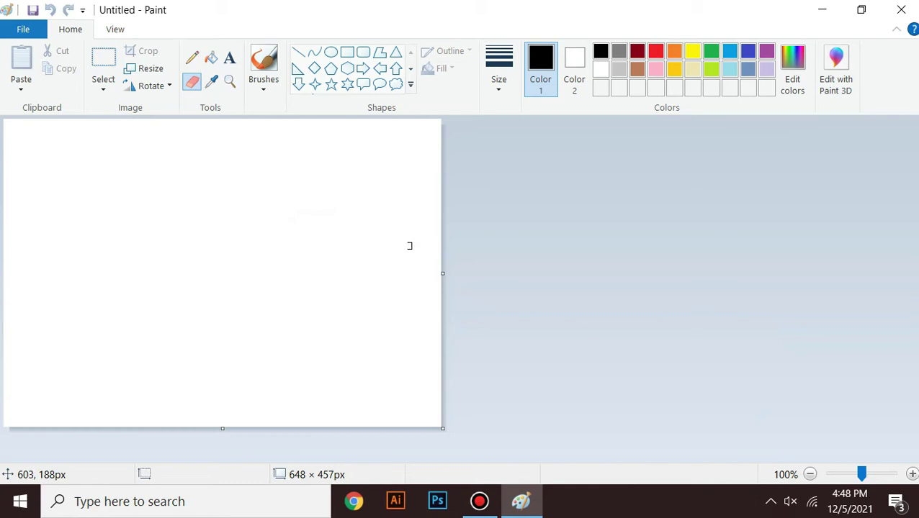
pyautogui.moveTo(303, 5)
pyautogui.mouseDown()
pyautogui.moveTo(416, 78)
pyautogui.moveTo(392, 62)
pyautogui.moveTo(395, 7)
pyautogui.moveTo(300, 238)
pyautogui.moveTo(406, 2)
pyautogui.mouseUp()
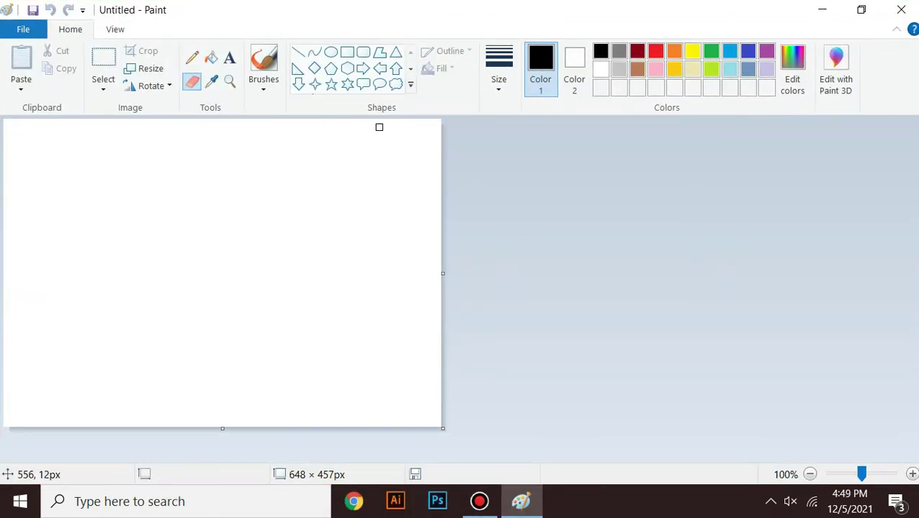
# Draw four black straight lines crossing each other like a star in the upper-left part of the canvas with the Line shape.
pyautogui.click(410, 86)
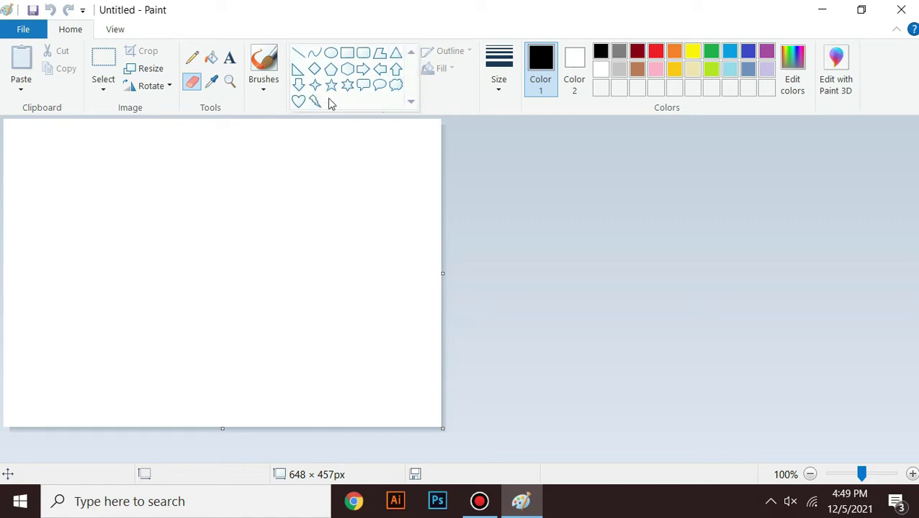
pyautogui.click(297, 53)
pyautogui.moveTo(94, 166); pyautogui.dragTo(277, 284)
pyautogui.moveTo(255, 160); pyautogui.dragTo(104, 312)
pyautogui.moveTo(172, 154); pyautogui.dragTo(191, 329)
pyautogui.moveTo(66, 260); pyautogui.dragTo(302, 233)
# Draw more straight lines around the star: two near-horizontal ones below it, one horizontal above it and three vertical ones beside it.
pyautogui.moveTo(65, 362); pyautogui.dragTo(313, 329)
pyautogui.moveTo(371, 201); pyautogui.dragTo(372, 401)
pyautogui.moveTo(114, 387)
pyautogui.mouseDown()
pyautogui.moveTo(267, 391)
pyautogui.moveTo(342, 382)
pyautogui.mouseUp()
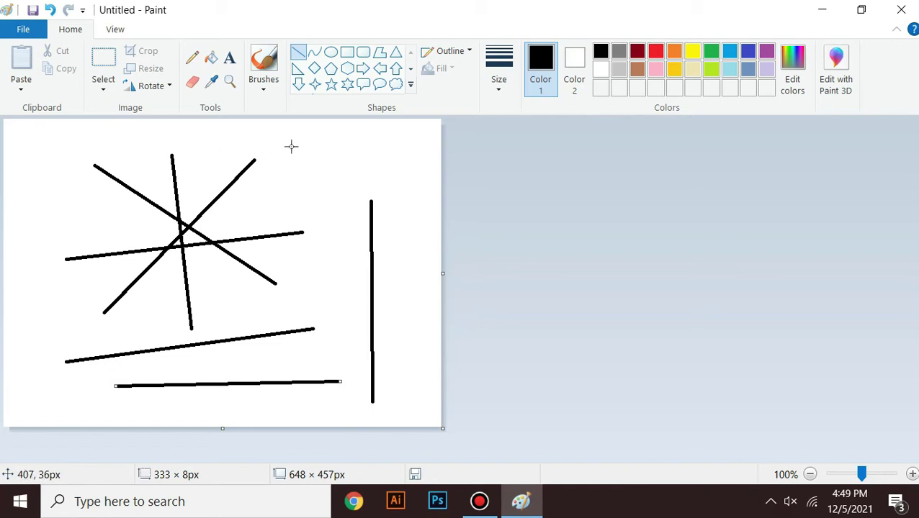
pyautogui.moveTo(332, 143)
pyautogui.mouseDown()
pyautogui.moveTo(342, 303)
pyautogui.moveTo(344, 291)
pyautogui.moveTo(324, 302)
pyautogui.moveTo(331, 297)
pyautogui.mouseUp()
pyautogui.moveTo(38, 138)
pyautogui.mouseDown()
pyautogui.moveTo(388, 165)
pyautogui.moveTo(406, 155)
pyautogui.moveTo(404, 351)
pyautogui.moveTo(424, 309)
pyautogui.moveTo(405, 324)
pyautogui.moveTo(407, 340)
pyautogui.mouseUp()
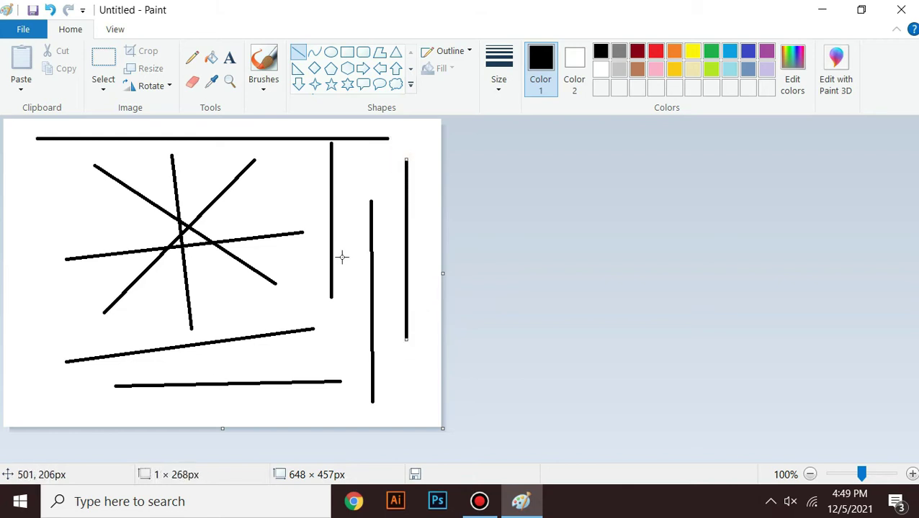
# Select an area of about 601 × 436 px enclosing all the lines and delete it.
pyautogui.click(103, 59)
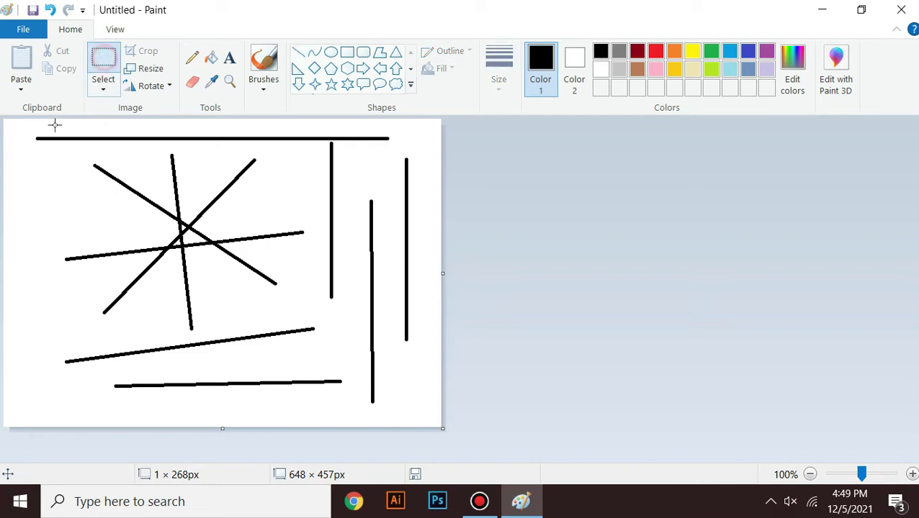
pyautogui.moveTo(29, 127); pyautogui.dragTo(435, 422)
pyautogui.press('Delete')
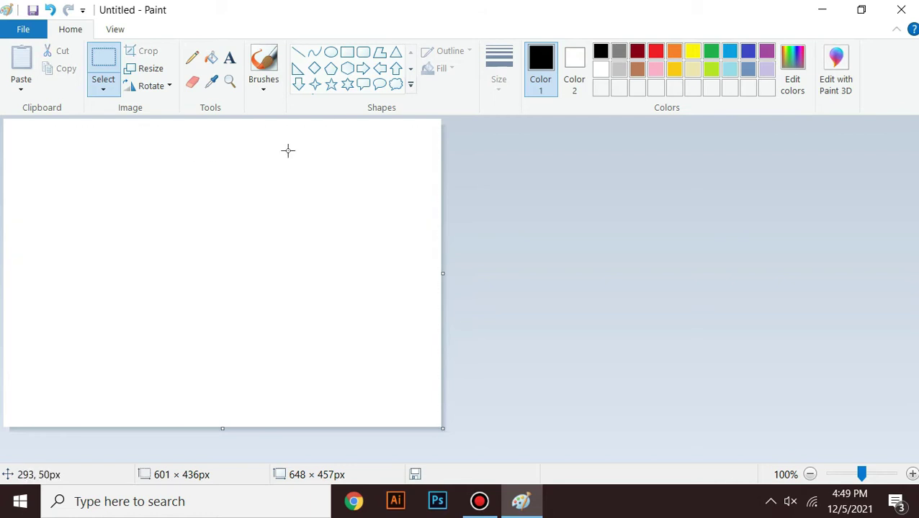
# Draw a black circle of about 313 × 307 px on the canvas with the Oval shape.
pyautogui.click(330, 53)
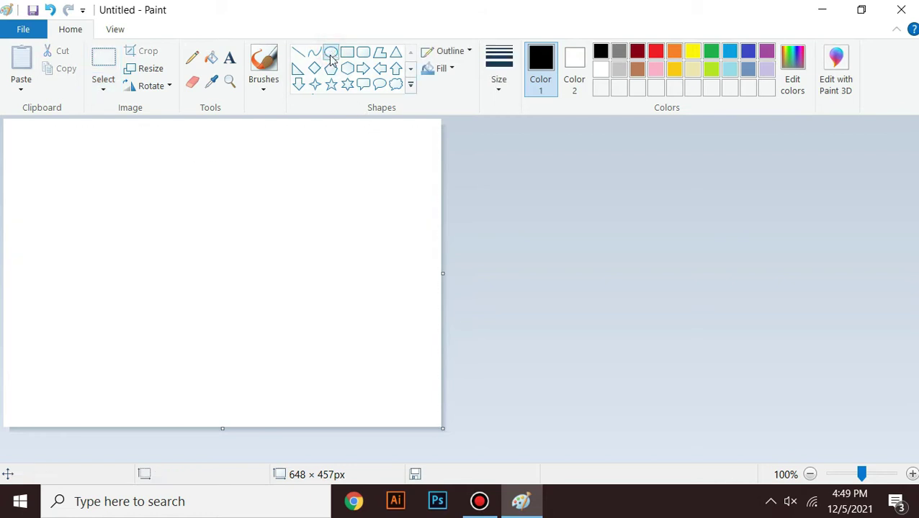
pyautogui.moveTo(87, 158); pyautogui.dragTo(298, 367)
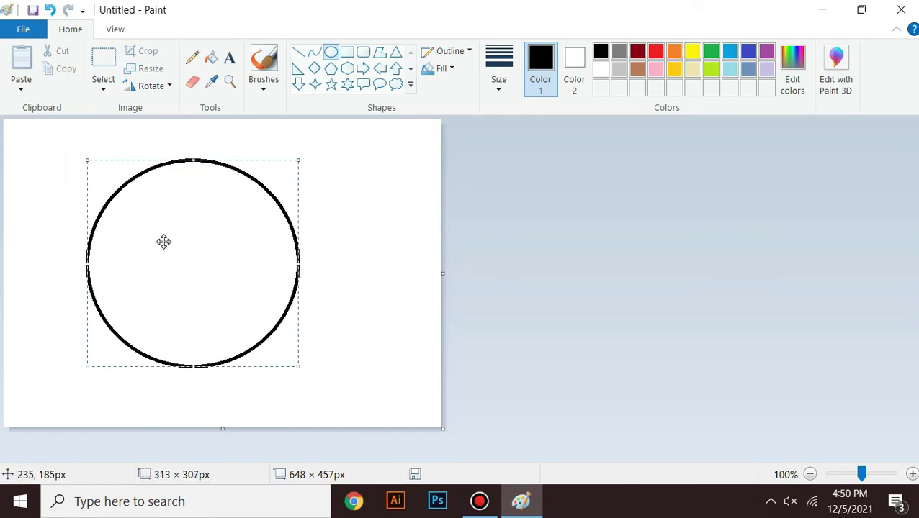
# Fill the canvas background outside the circle with yellow.
pyautogui.click(211, 61)
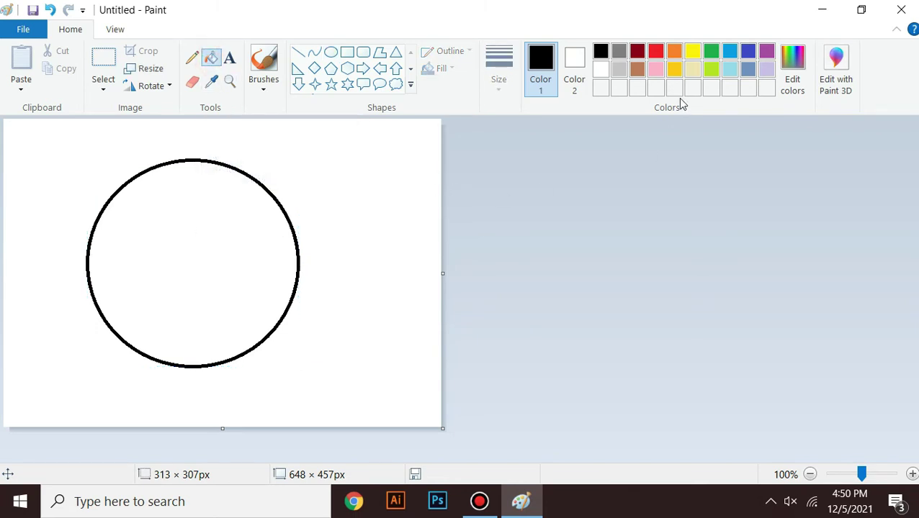
pyautogui.click(691, 51)
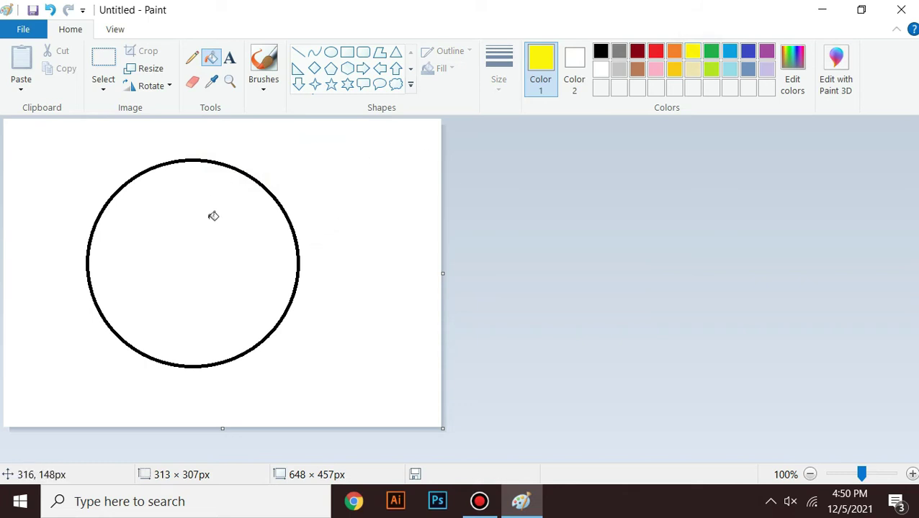
pyautogui.click(383, 180)
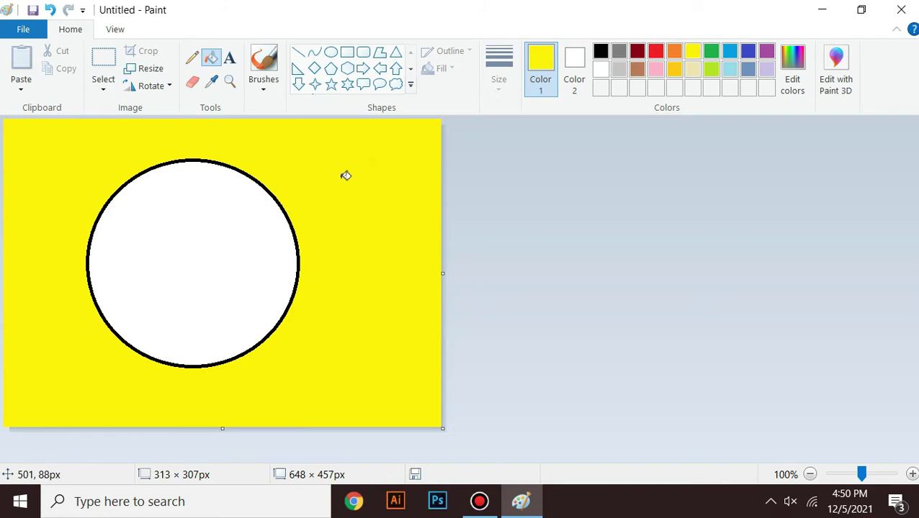
# Undo all edits, including the yellow fill, the circle and the straight lines, back to the initial blank canvas.
pyautogui.hotkey('ctrl', 'z')
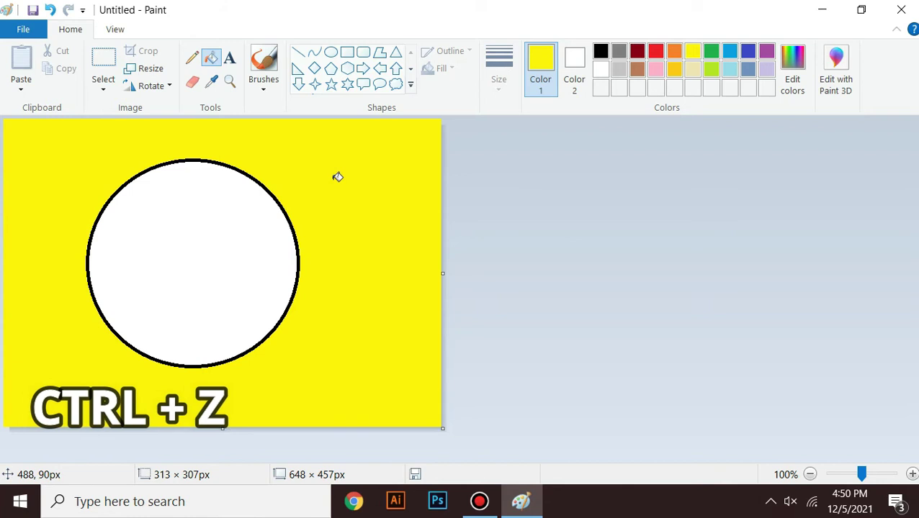
pyautogui.hotkey('ctrl', 'z')
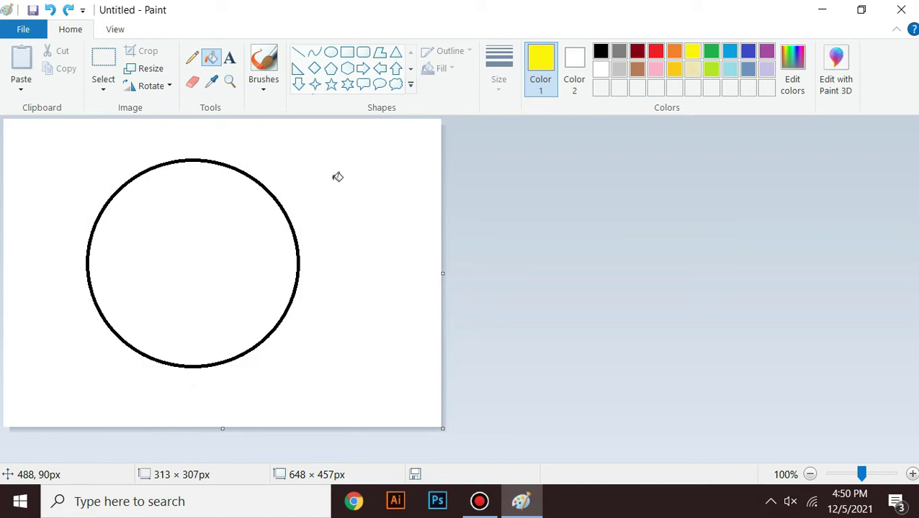
pyautogui.hotkey('ctrl', 'z')
pyautogui.hotkey('ctrl', 'z')
pyautogui.hotkey('ctrl', 'z')
pyautogui.hotkey('ctrl', 'z')
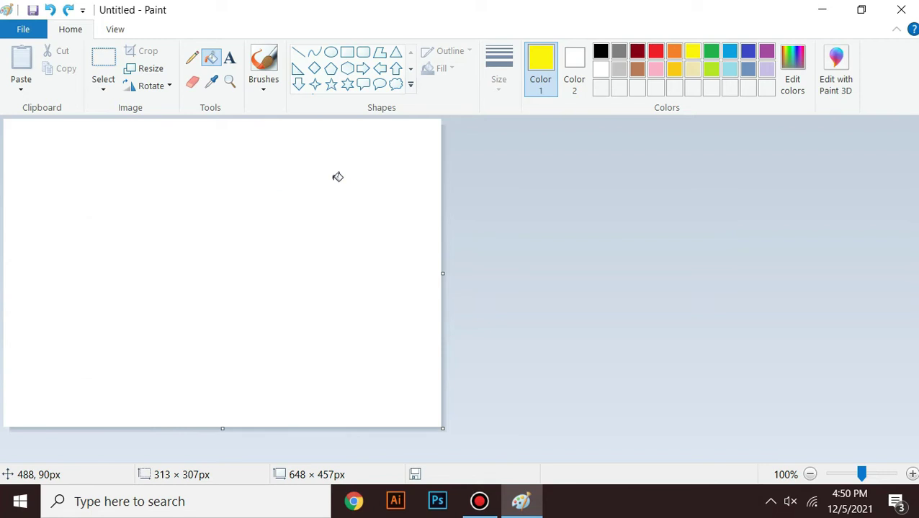
pyautogui.hotkey('ctrl', 'z')
pyautogui.hotkey('ctrl', 'z')
pyautogui.hotkey('ctrl', 'z')
pyautogui.hotkey('ctrl', 'z')
pyautogui.hotkey('ctrl', 'z')
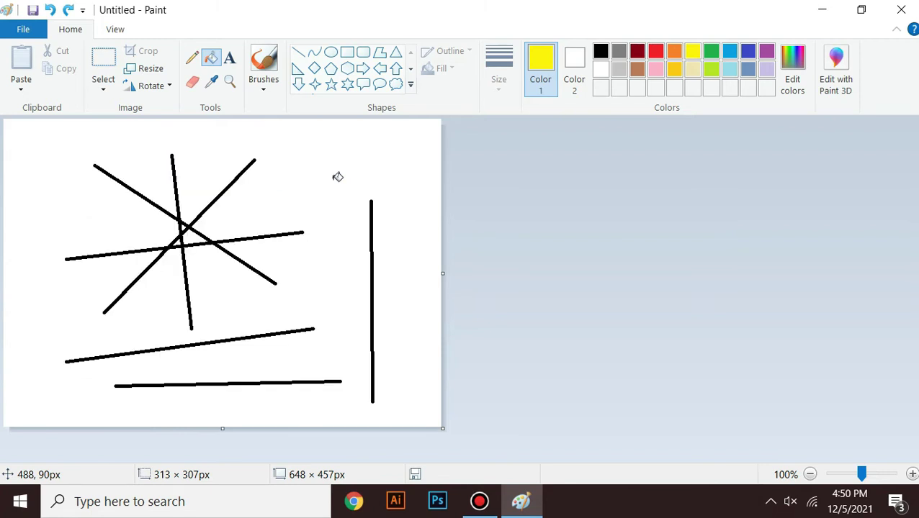
pyautogui.hotkey('ctrl', 'z')
pyautogui.hotkey('ctrl', 'z')
pyautogui.hotkey('ctrl', 'z')
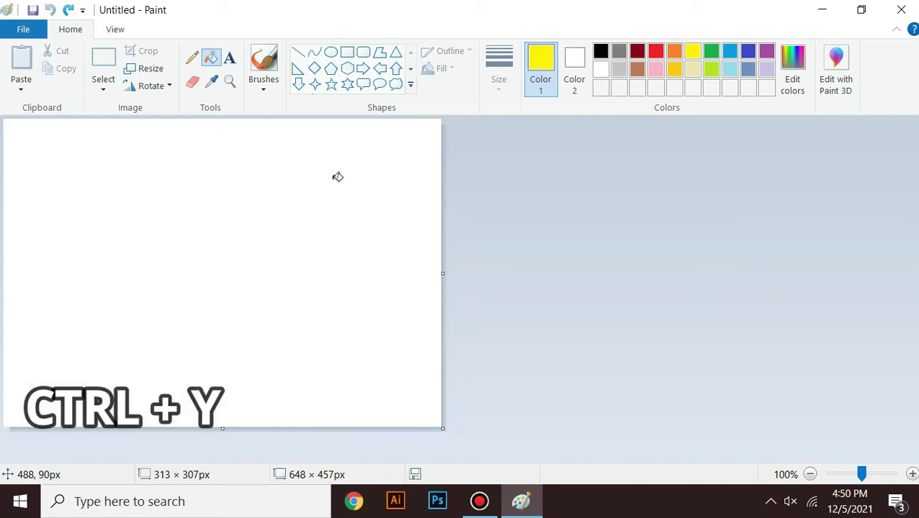
# Redo all the undone edits up to the yellow background fill around the circle.
pyautogui.hotkey('ctrl', 'y')
pyautogui.hotkey('ctrl', 'y')
pyautogui.hotkey('ctrl', 'y')
pyautogui.hotkey('ctrl', 'y')
pyautogui.hotkey('ctrl', 'y')
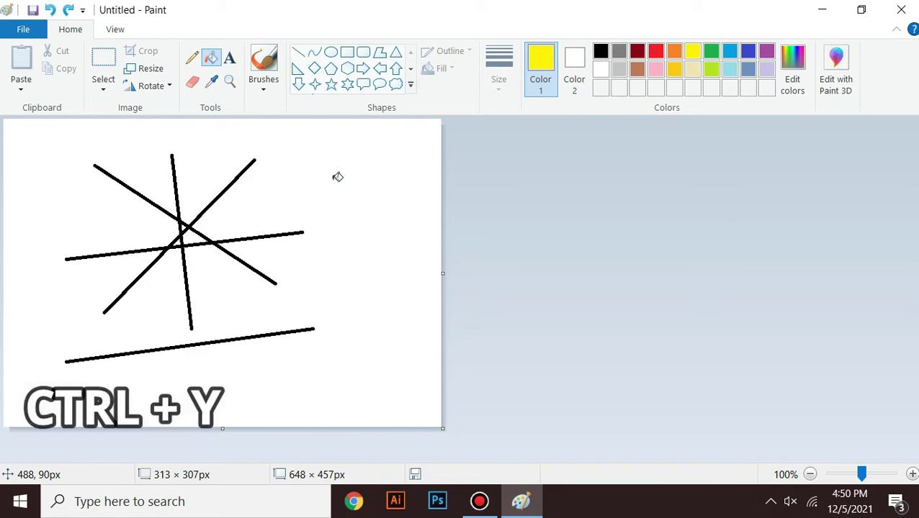
pyautogui.hotkey('ctrl', 'y')
pyautogui.hotkey('ctrl', 'y')
pyautogui.hotkey('ctrl', 'y')
pyautogui.hotkey('ctrl', 'y')
pyautogui.hotkey('ctrl', 'y')
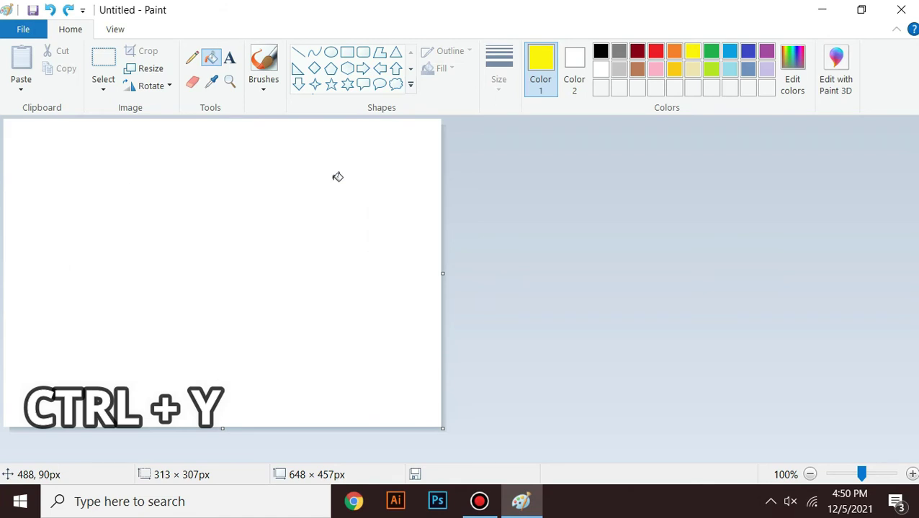
pyautogui.hotkey('ctrl', 'y')
pyautogui.hotkey('ctrl', 'y')
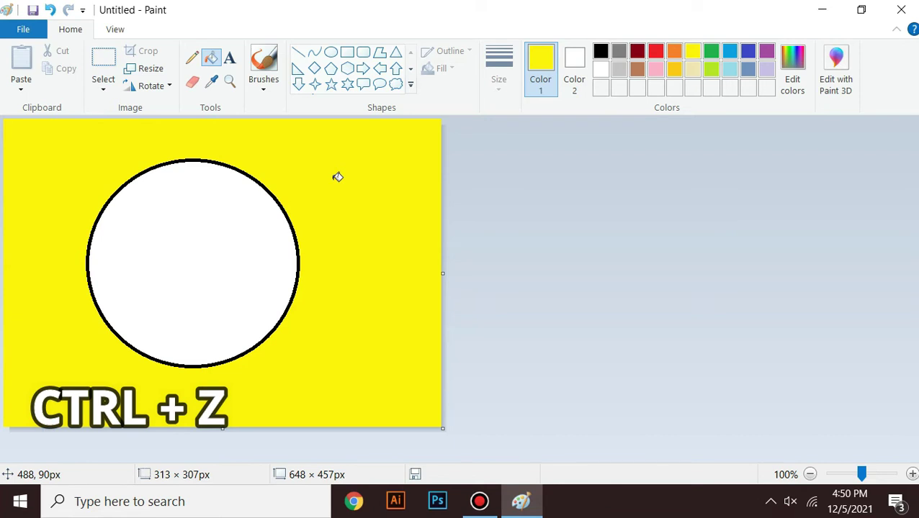
# Undo the yellow background fill and fill the inside of the circle with yellow instead.
pyautogui.hotkey('ctrl', 'z')
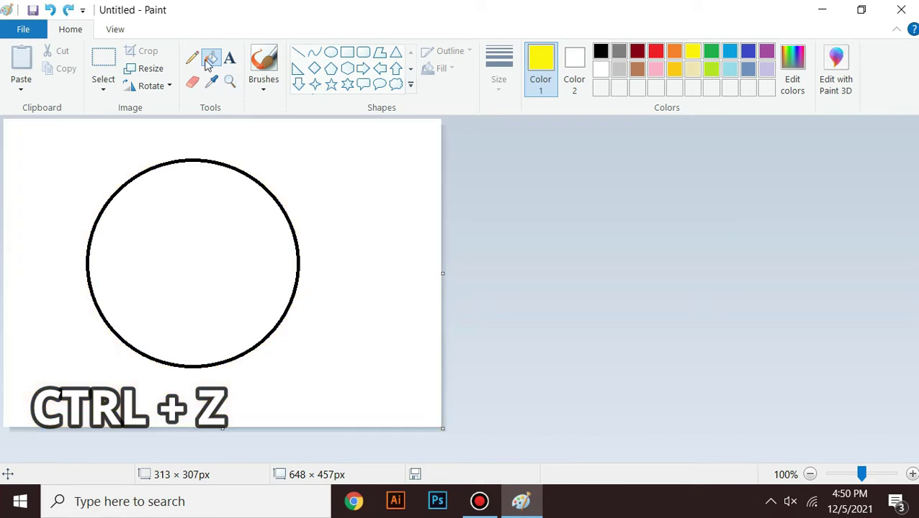
pyautogui.click(198, 230)
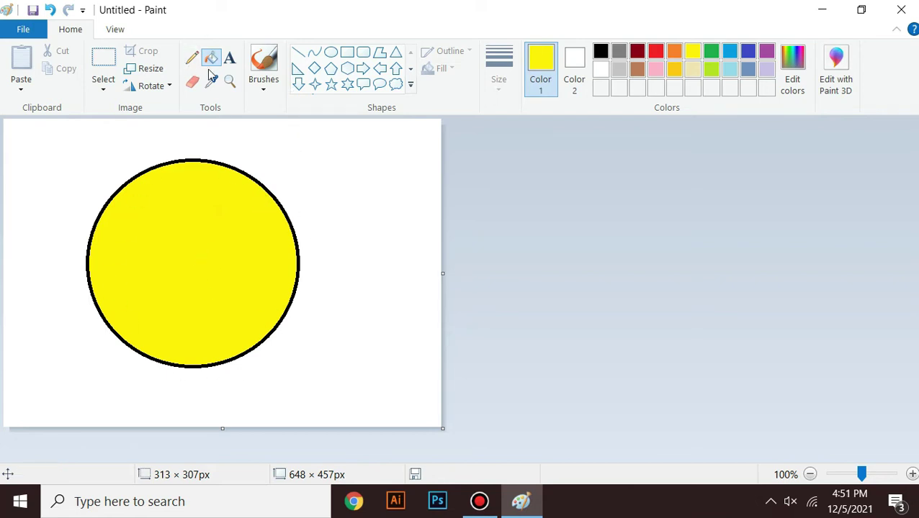
# Draw a five-pointed star of about 153 × 143 px with a black outline to the upper right of the circle.
pyautogui.click(330, 85)
pyautogui.moveTo(331, 152)
pyautogui.mouseDown()
pyautogui.moveTo(373, 209)
pyautogui.moveTo(432, 247)
pyautogui.mouseUp()
pyautogui.moveTo(389, 212); pyautogui.dragTo(373, 200)
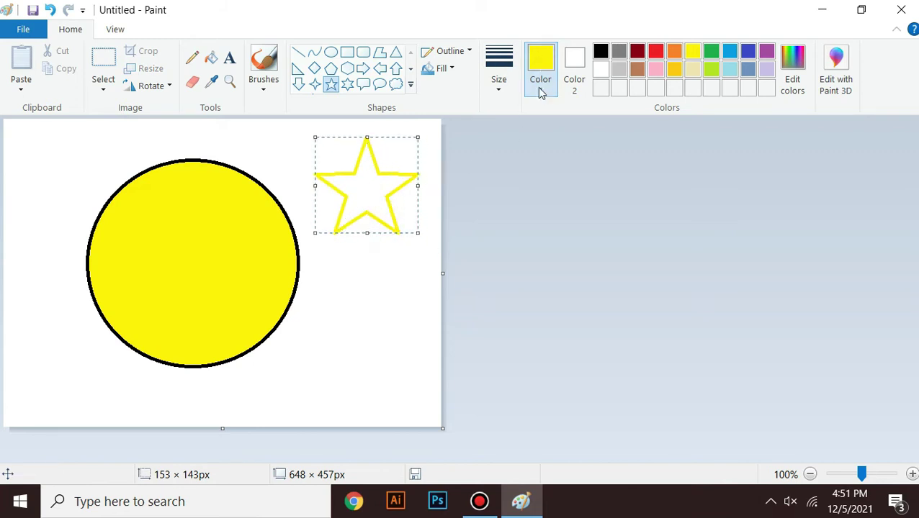
pyautogui.click(602, 52)
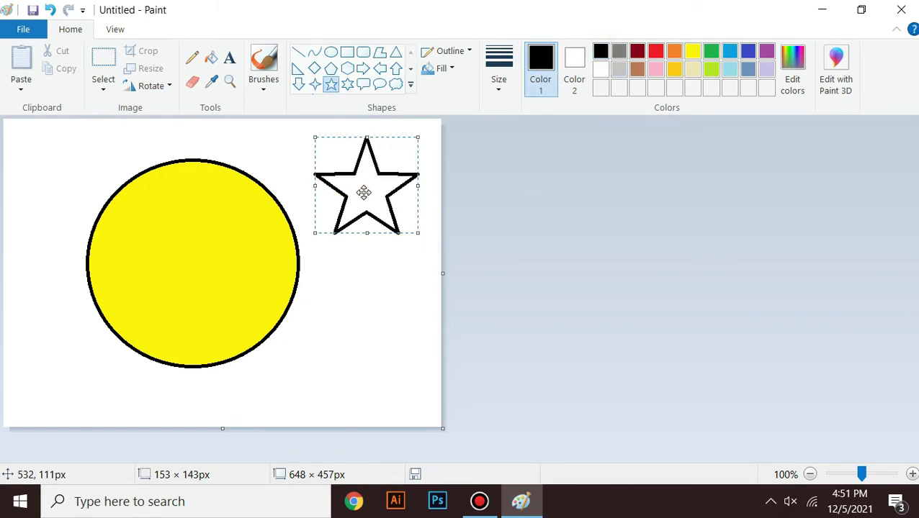
pyautogui.moveTo(361, 191); pyautogui.dragTo(358, 198)
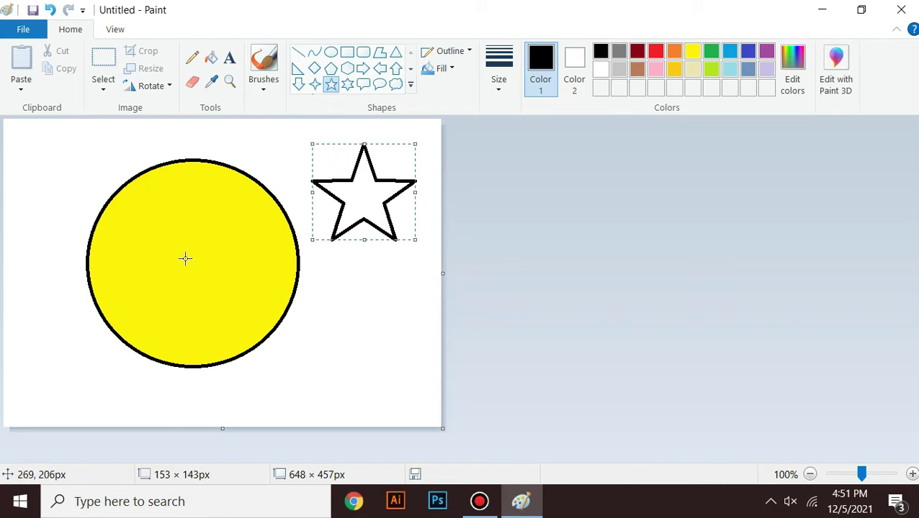
pyautogui.click(343, 331)
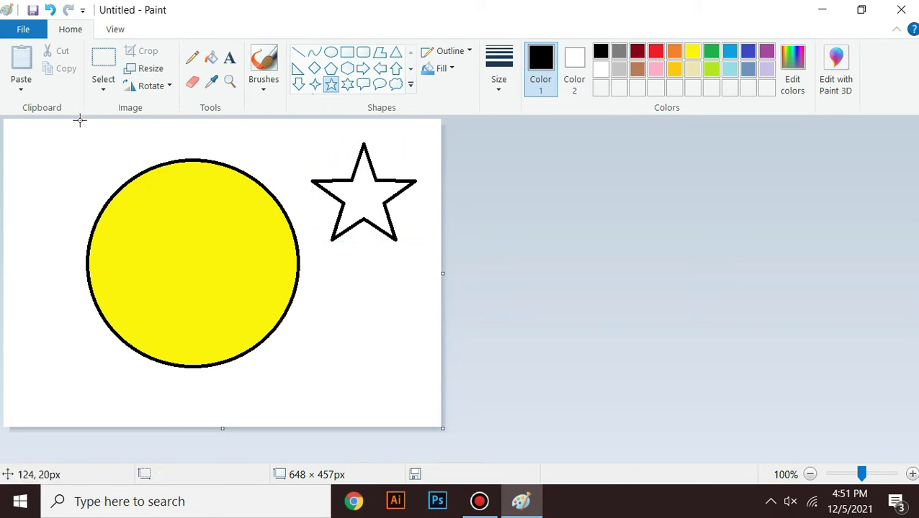
# Try placing an opaque copy of the five-pointed star inside the yellow circle, and delete the copy.
pyautogui.click(104, 66)
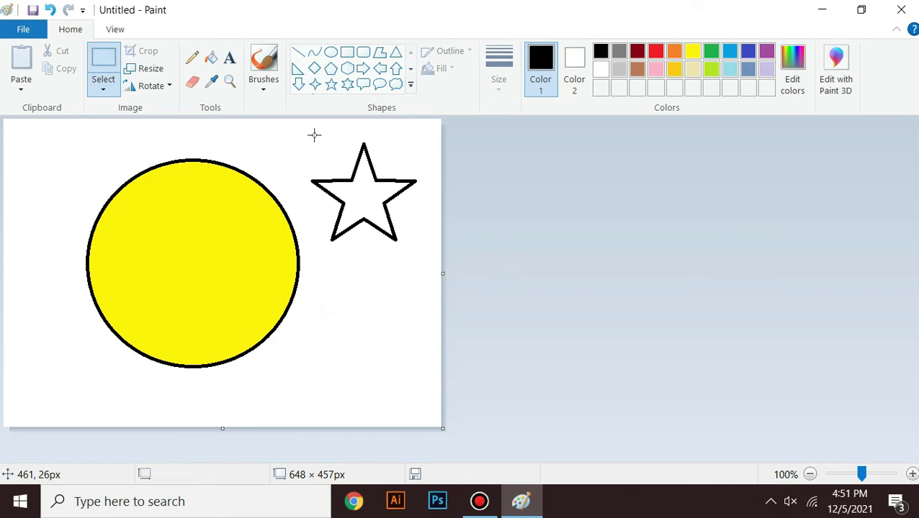
pyautogui.moveTo(303, 130); pyautogui.dragTo(430, 247)
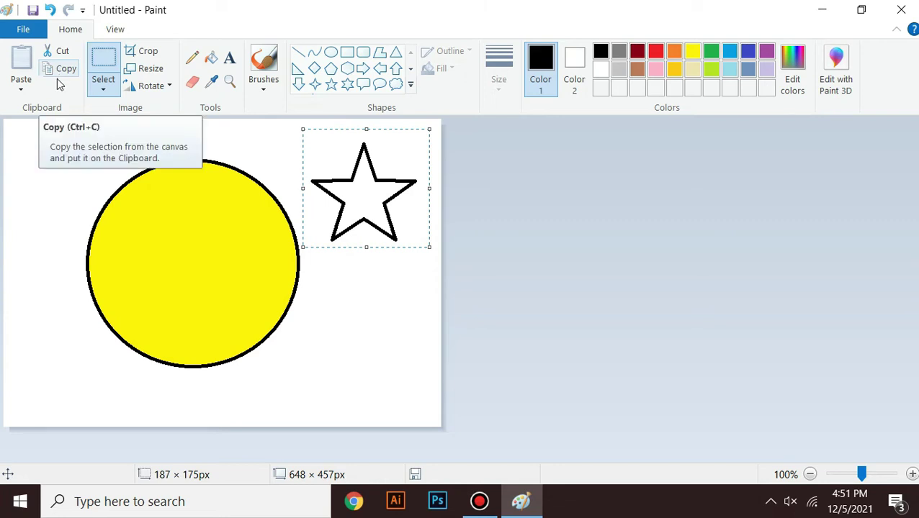
pyautogui.hotkey('ctrl', 'c')
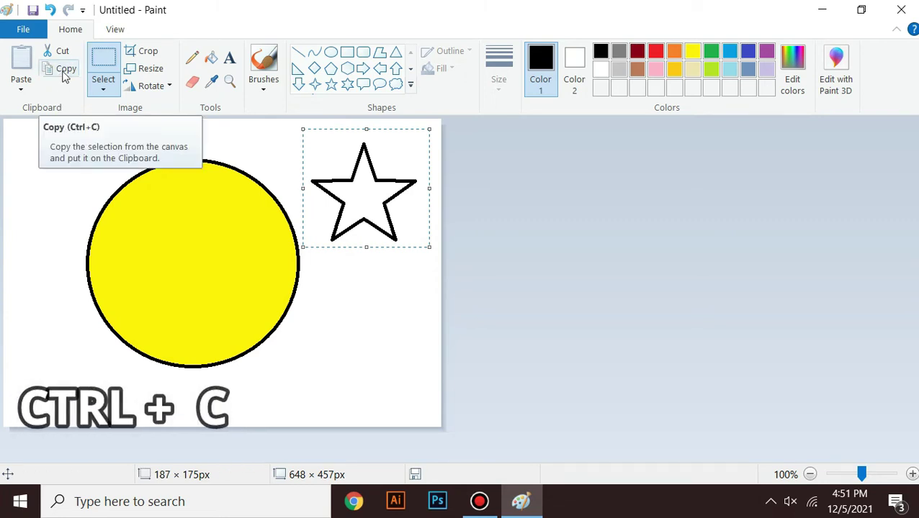
pyautogui.click(22, 63)
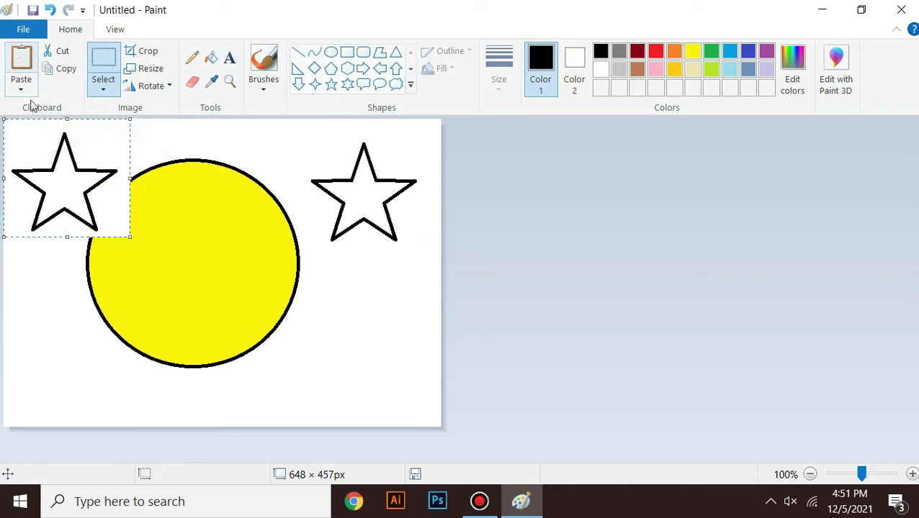
pyautogui.moveTo(63, 182); pyautogui.dragTo(193, 266)
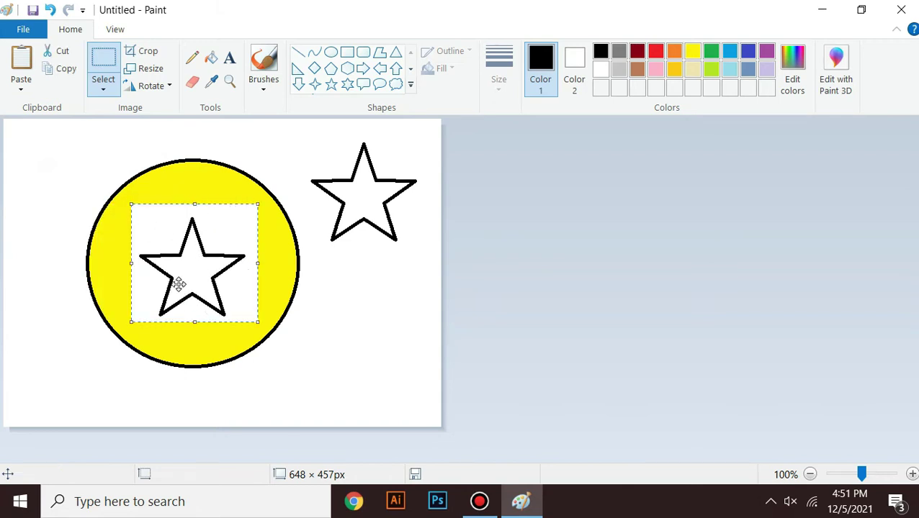
pyautogui.press('Delete')
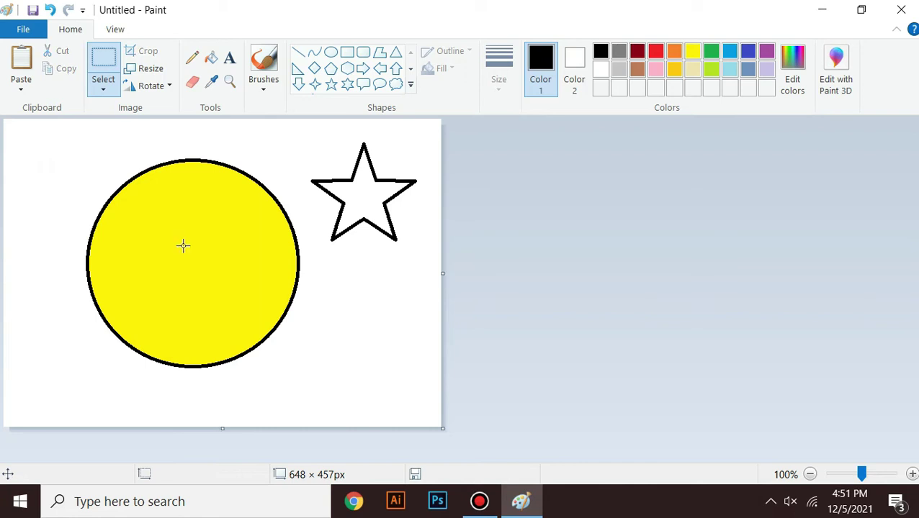
# Turn on Transparent selection and place a copy of the five-pointed star in the middle of the yellow circle.
pyautogui.click(102, 92)
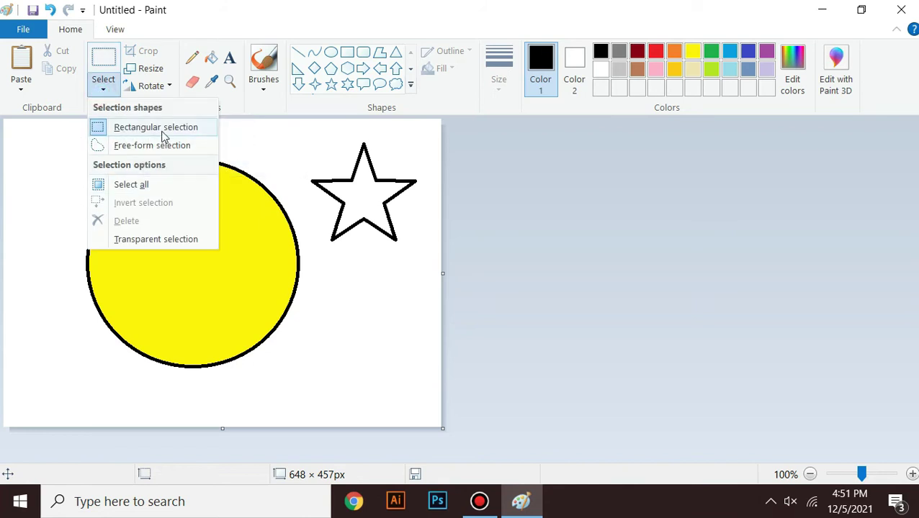
pyautogui.click(141, 239)
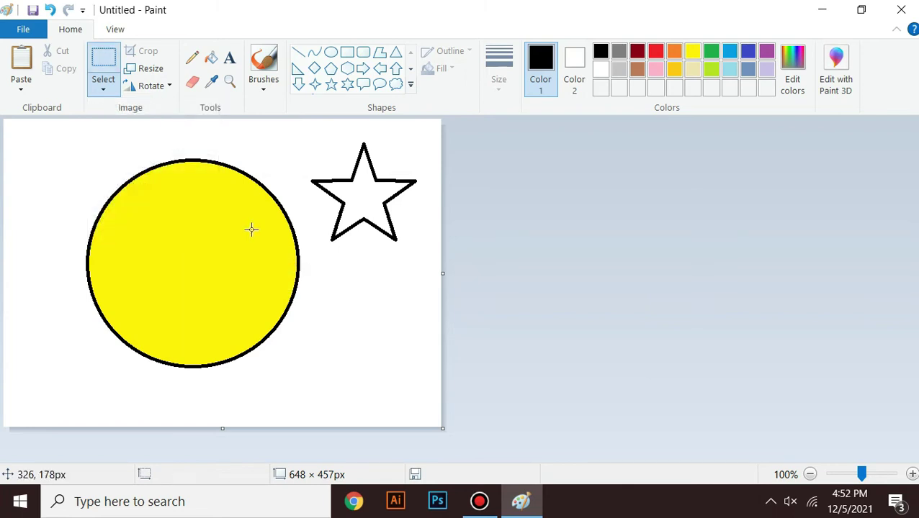
pyautogui.moveTo(308, 131); pyautogui.dragTo(424, 252)
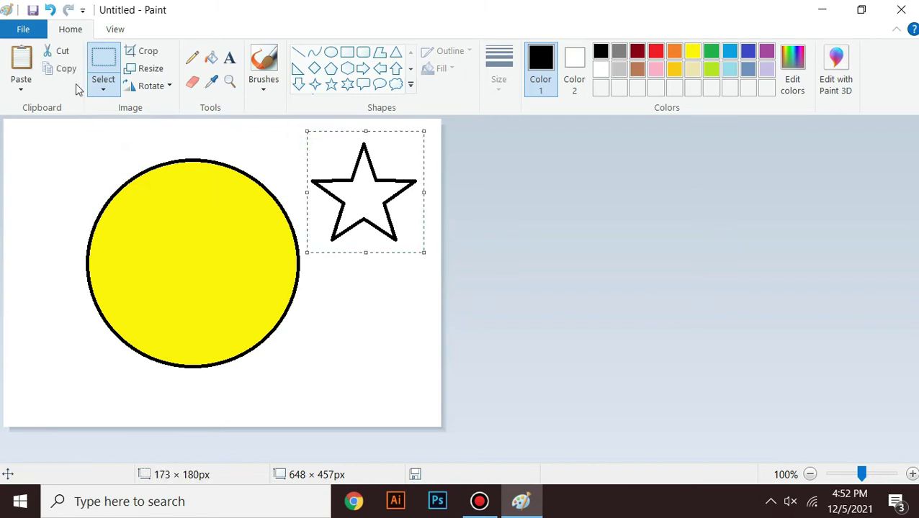
pyautogui.click(28, 68)
pyautogui.moveTo(61, 180); pyautogui.dragTo(193, 260)
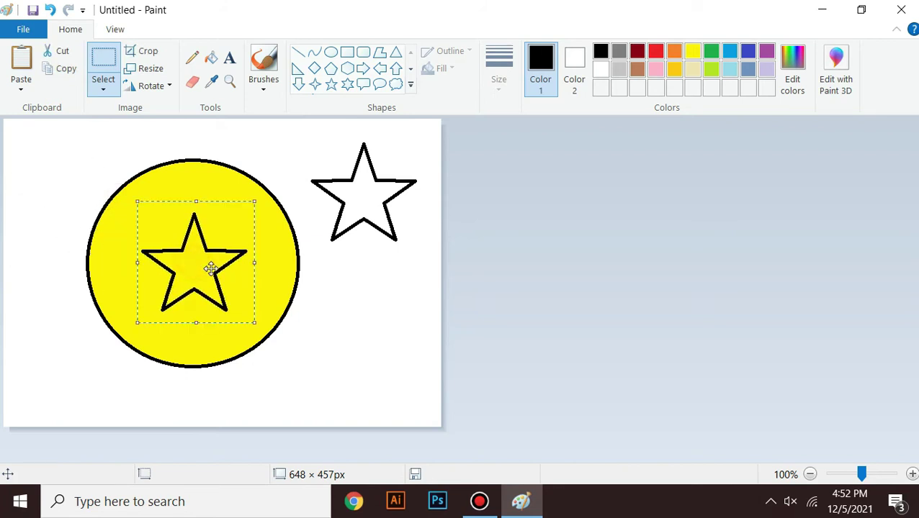
pyautogui.click(364, 306)
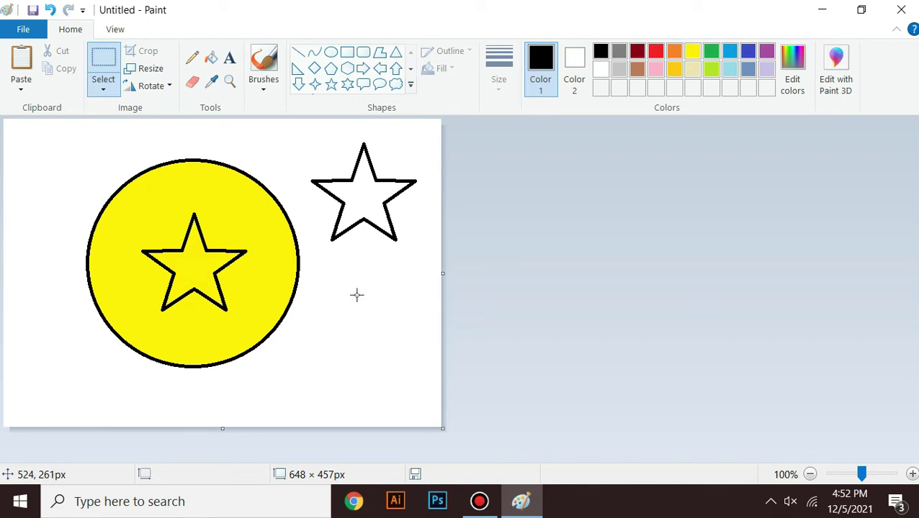
# Draw a black six-pointed star of about 143 × 159 px below the five-pointed star and nudge it slightly upward.
pyautogui.click(347, 84)
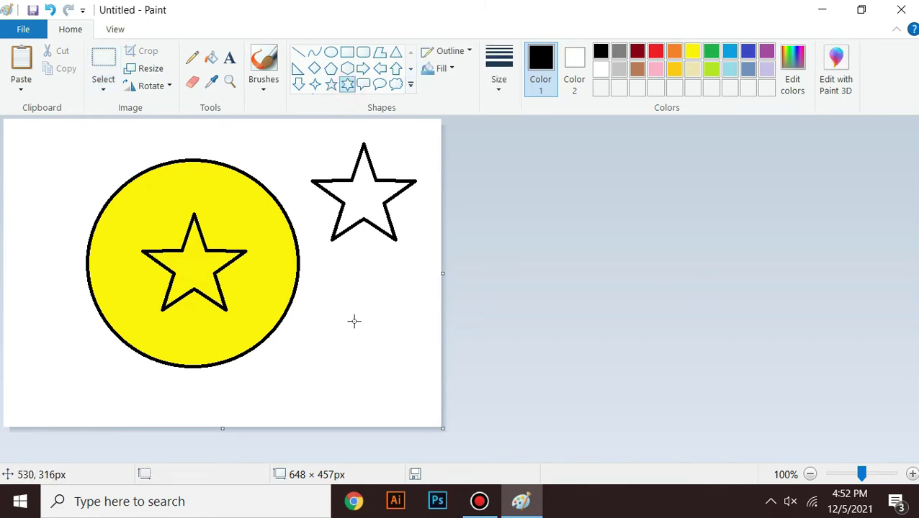
pyautogui.moveTo(326, 301); pyautogui.dragTo(422, 407)
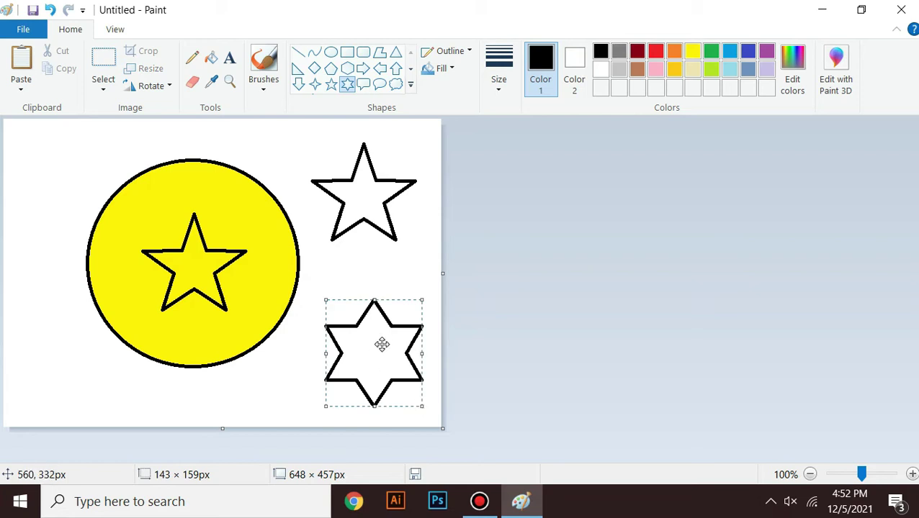
pyautogui.moveTo(373, 358); pyautogui.dragTo(373, 350)
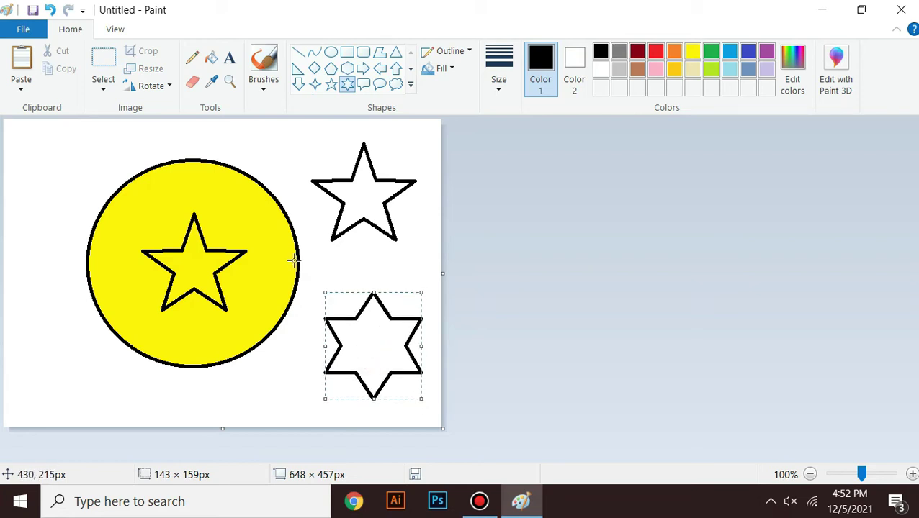
# Undo the six-pointed star and the star copy in the circle, and draw a new six-pointed star of about 148 × 157 px.
pyautogui.hotkey('ctrl', 'z')
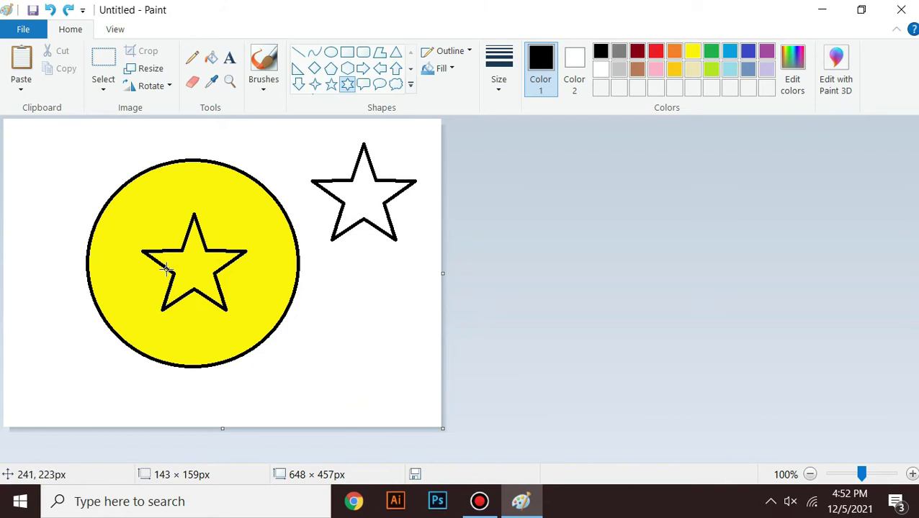
pyautogui.hotkey('ctrl', 'z')
pyautogui.moveTo(321, 306); pyautogui.dragTo(421, 411)
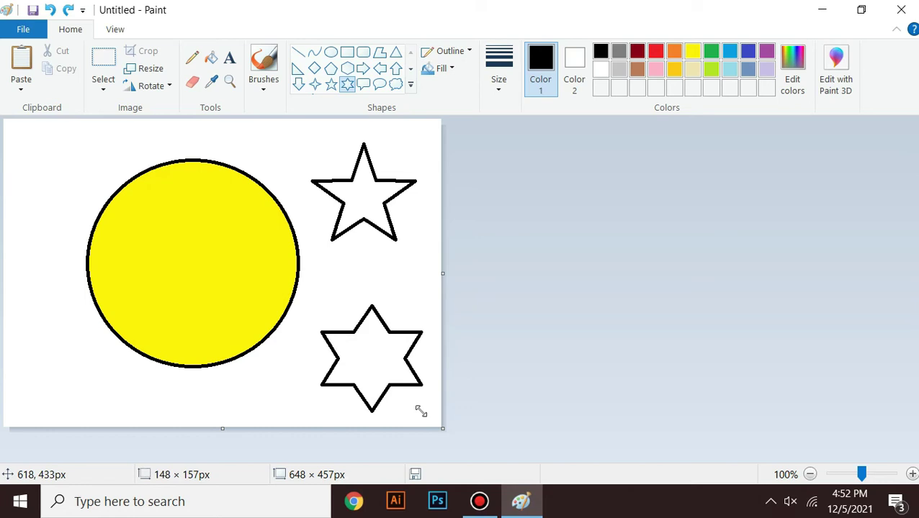
# Turn off the Transparent selection option.
pyautogui.click(101, 86)
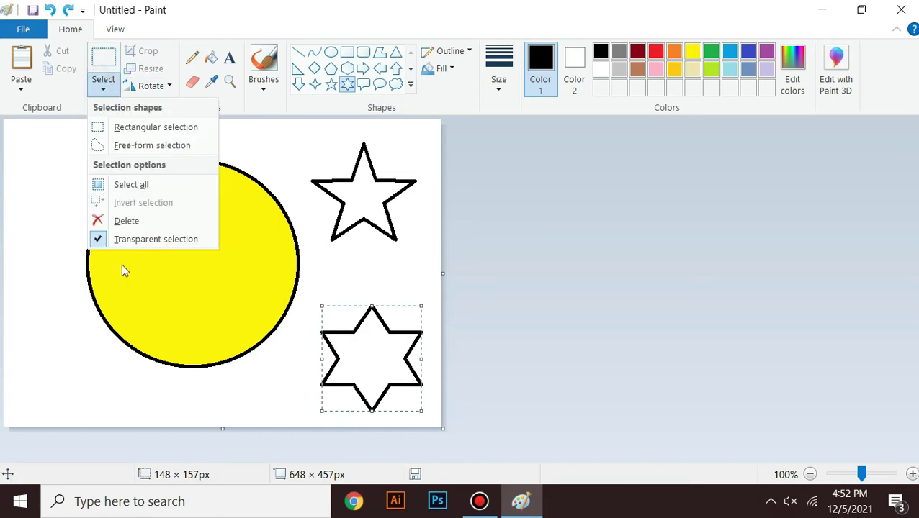
pyautogui.click(152, 242)
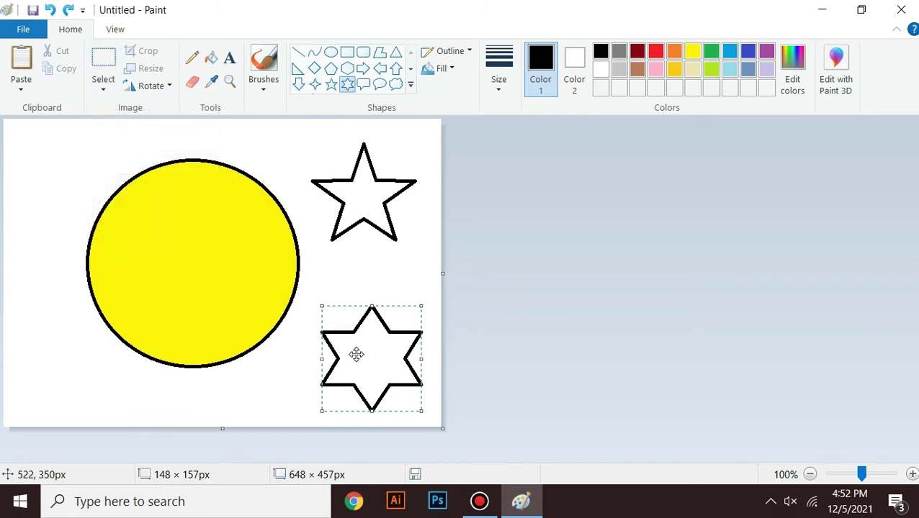
# Copy the six-pointed star and place the pasted copy in the middle of the yellow circle.
pyautogui.hotkey('ctrl', 'v')
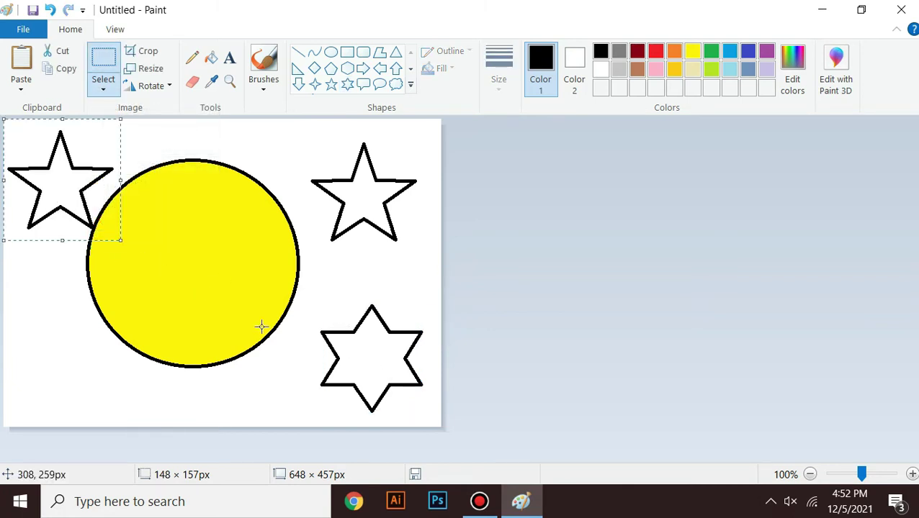
pyautogui.press('Delete')
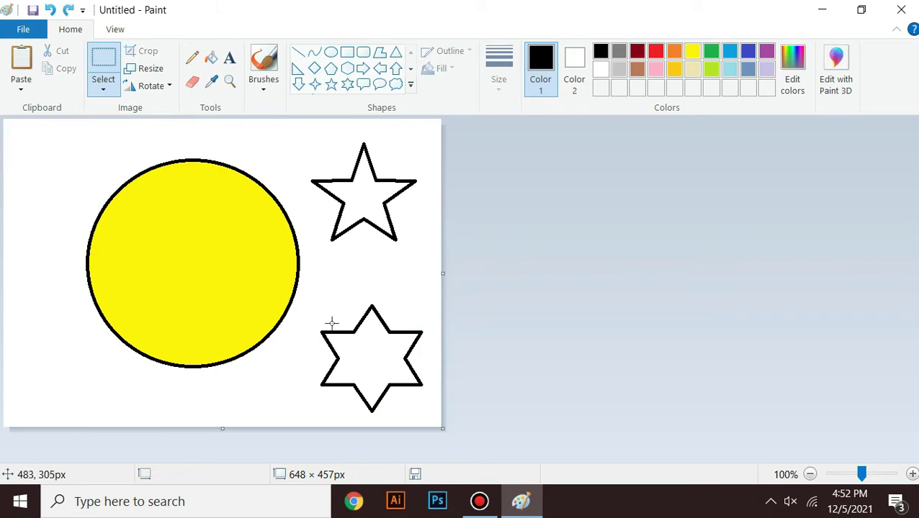
pyautogui.moveTo(308, 288); pyautogui.dragTo(432, 421)
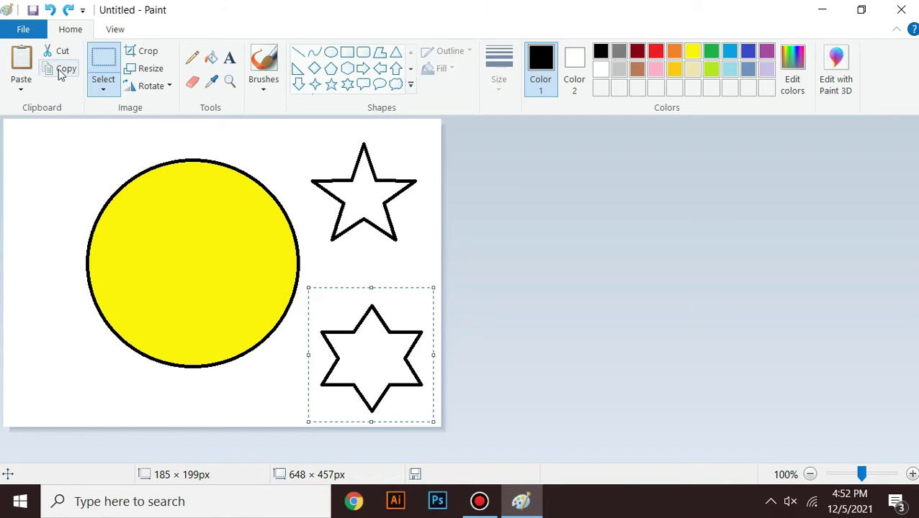
pyautogui.click(61, 72)
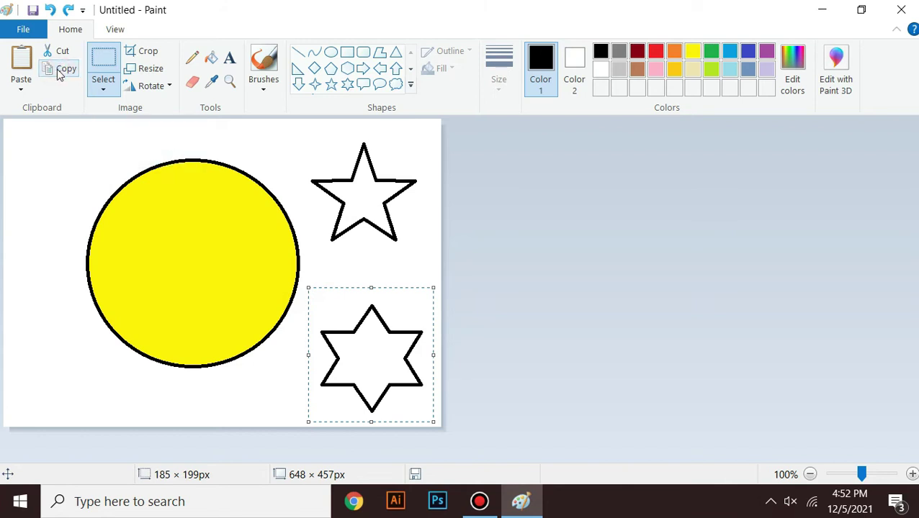
pyautogui.click(12, 54)
pyautogui.moveTo(61, 172); pyautogui.dragTo(190, 247)
pyautogui.click(275, 150)
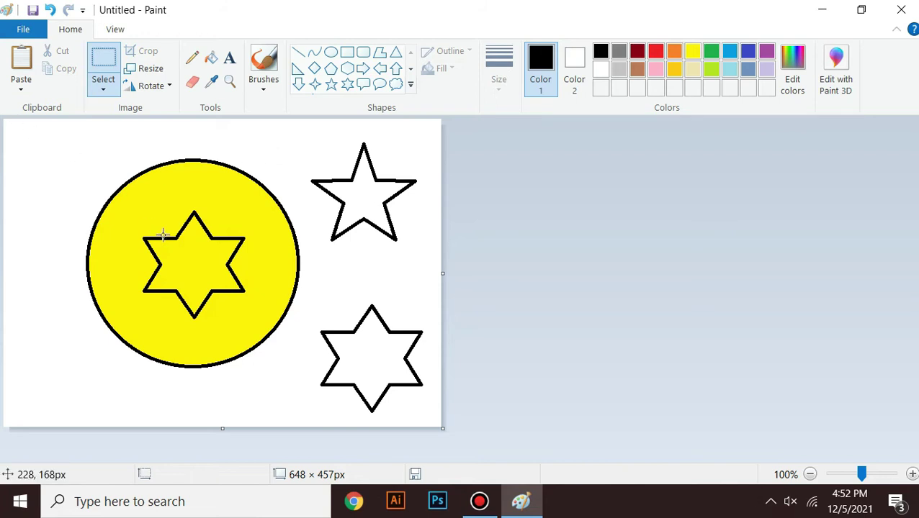
# Select the whole canvas and delete everything on it.
pyautogui.moveTo(38, 132); pyautogui.dragTo(436, 423)
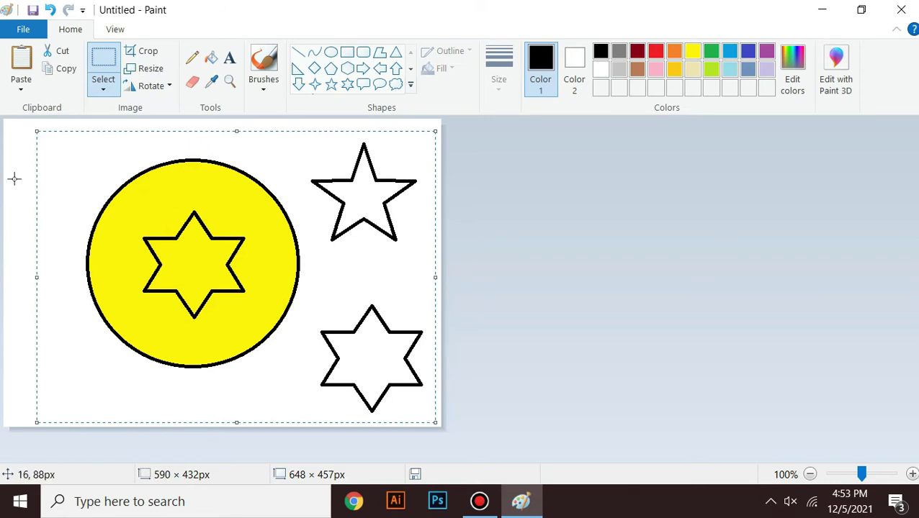
pyautogui.hotkey('ctrl', 'a')
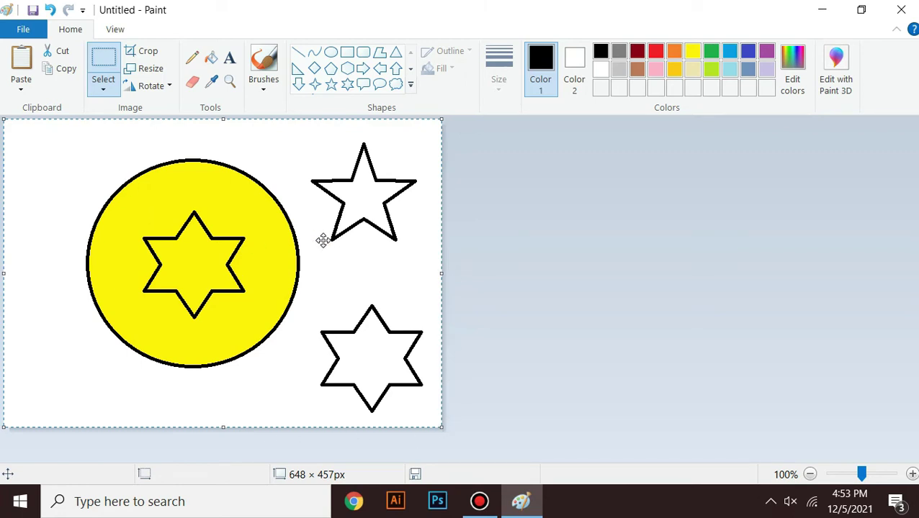
pyautogui.press('Delete')
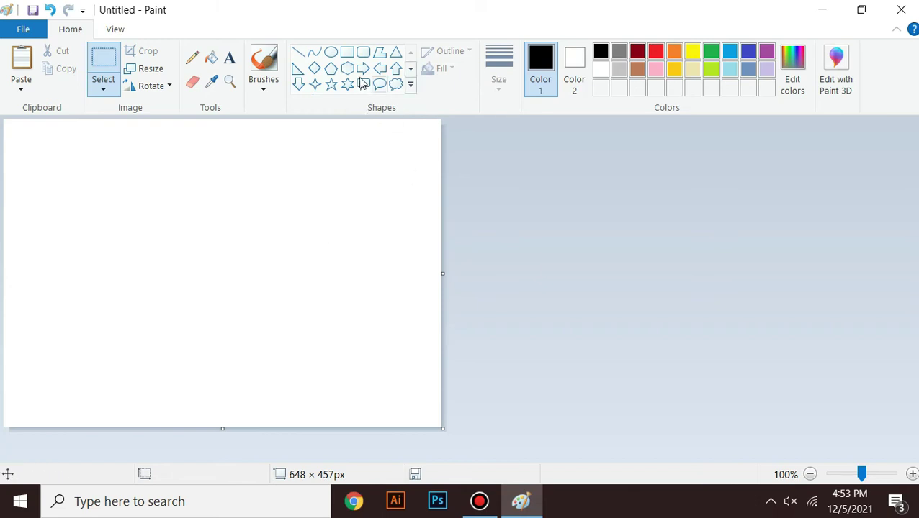
# Draw a black rectangle of about 296 × 254 px and set its outline to the thickest line size offered.
pyautogui.click(347, 57)
pyautogui.moveTo(84, 152); pyautogui.dragTo(285, 323)
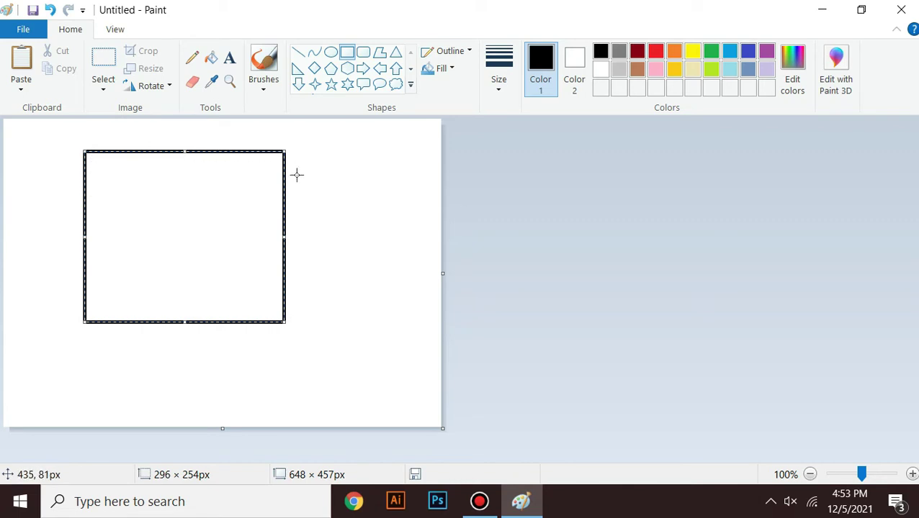
pyautogui.click(497, 88)
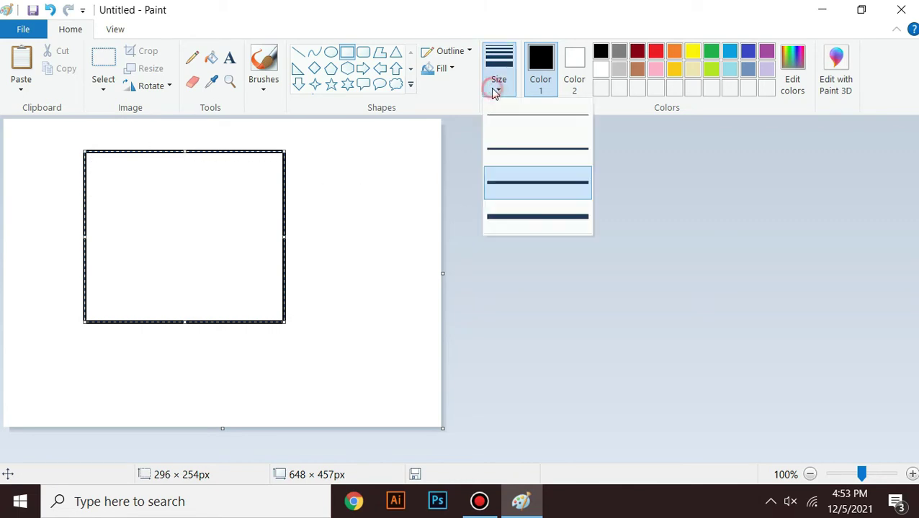
pyautogui.click(503, 217)
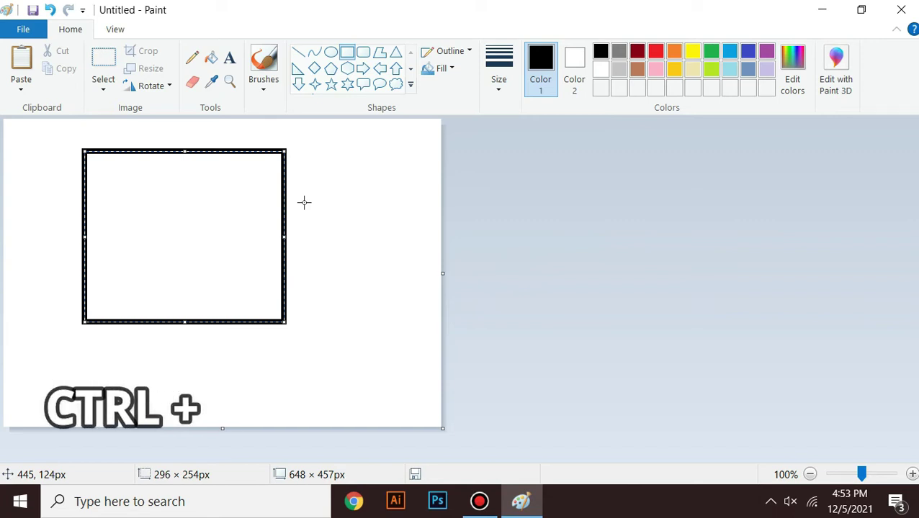
# Gradually thicken the rectangle's outline well beyond the preset sizes until it forms a broad black frame.
pyautogui.hotkey('ctrl', '+')
pyautogui.hotkey('ctrl', '+')
pyautogui.hotkey('ctrl', '+')
pyautogui.hotkey('ctrl', '+')
pyautogui.hotkey('ctrl', '+')
pyautogui.hotkey('ctrl', '+')
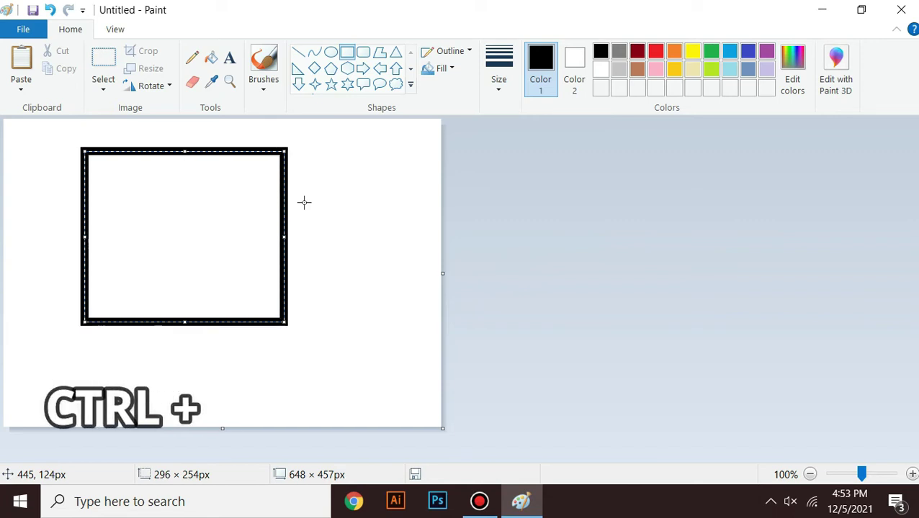
pyautogui.hotkey('ctrl', '+')
pyautogui.hotkey('ctrl', '+')
pyautogui.hotkey('ctrl', '+')
pyautogui.hotkey('ctrl', '+')
pyautogui.hotkey('ctrl', '+')
pyautogui.hotkey('ctrl', '+')
pyautogui.hotkey('ctrl', '+')
pyautogui.hotkey('ctrl', '+')
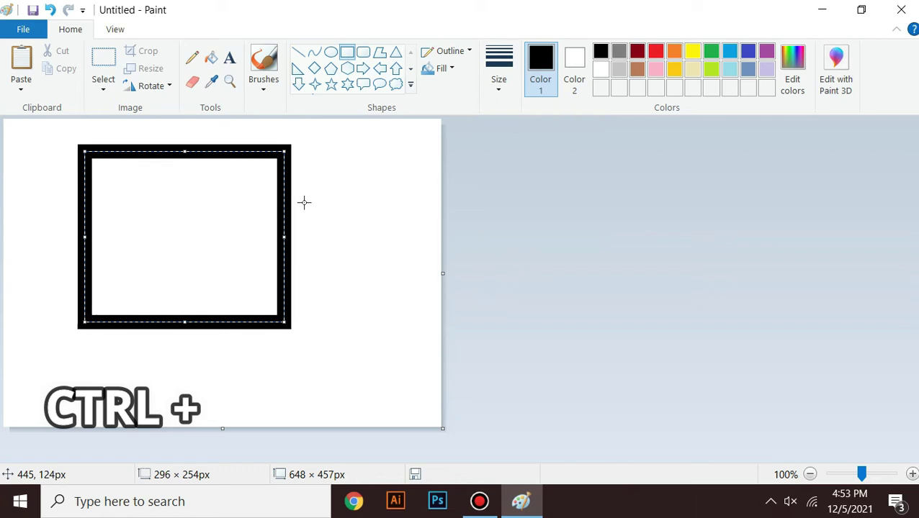
pyautogui.hotkey('ctrl', '+')
pyautogui.hotkey('ctrl', '+')
pyautogui.hotkey('ctrl', '+')
pyautogui.hotkey('ctrl', '+')
pyautogui.hotkey('ctrl', '+')
pyautogui.hotkey('ctrl', '+')
pyautogui.hotkey('ctrl', '+')
pyautogui.hotkey('ctrl', '+')
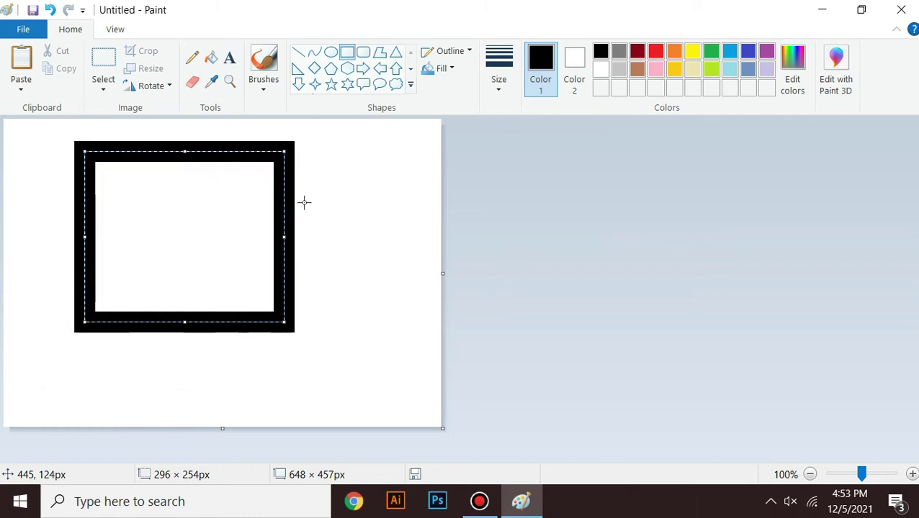
pyautogui.hotkey('ctrl', '+')
pyautogui.hotkey('ctrl', '+')
pyautogui.hotkey('ctrl', '+')
pyautogui.hotkey('ctrl', '+')
pyautogui.hotkey('ctrl', '+')
pyautogui.hotkey('ctrl', '+')
pyautogui.hotkey('ctrl', '+')
pyautogui.hotkey('ctrl', '+')
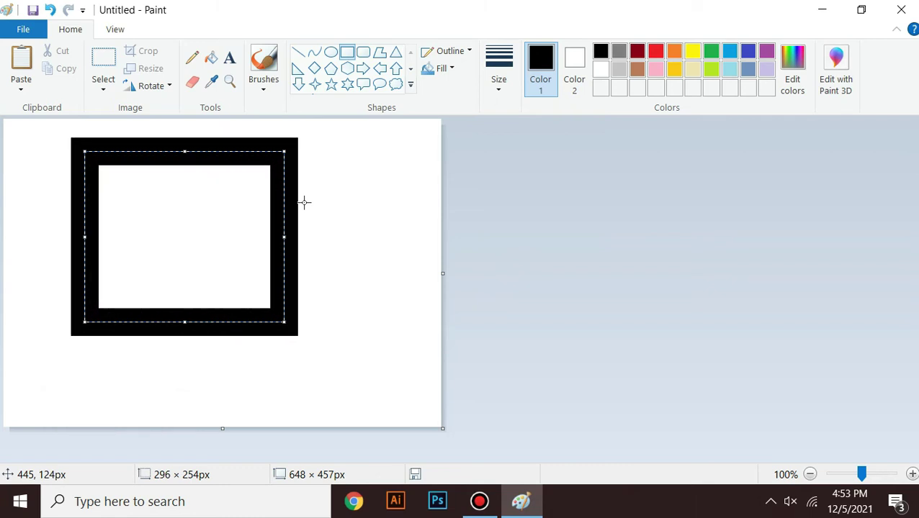
pyautogui.hotkey('ctrl', '+')
pyautogui.hotkey('ctrl', '+')
pyautogui.hotkey('ctrl', '+')
pyautogui.hotkey('ctrl', '+')
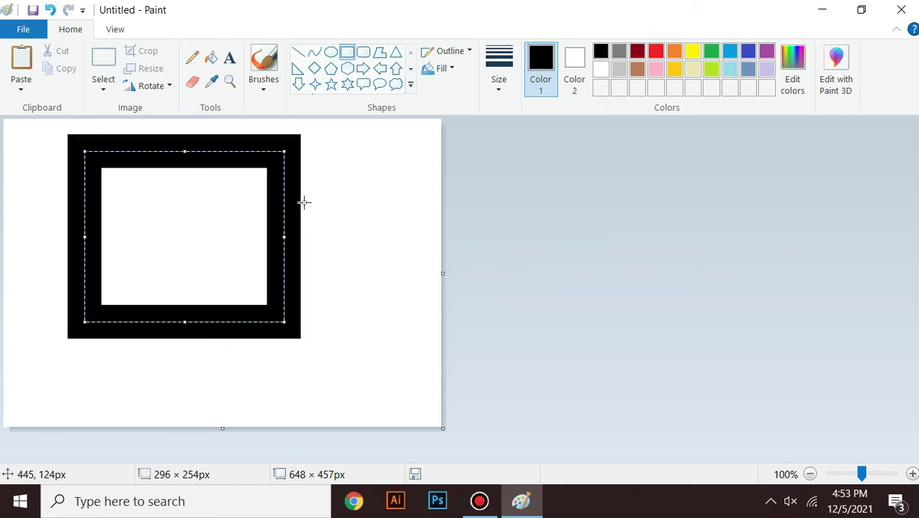
# Gradually thin the rectangle's outline to roughly half of its broadest thickness.
pyautogui.hotkey('ctrl', '-')
pyautogui.hotkey('ctrl', '-')
pyautogui.hotkey('ctrl', '-')
pyautogui.hotkey('ctrl', '-')
pyautogui.hotkey('ctrl', '-')
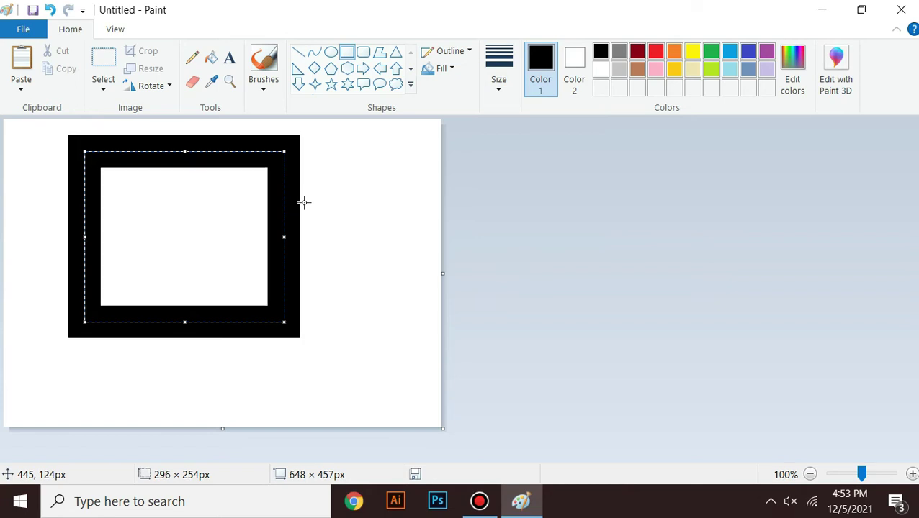
pyautogui.hotkey('ctrl', '-')
pyautogui.hotkey('ctrl', '-')
pyautogui.hotkey('ctrl', '-')
pyautogui.hotkey('ctrl', '-')
pyautogui.hotkey('ctrl', '-')
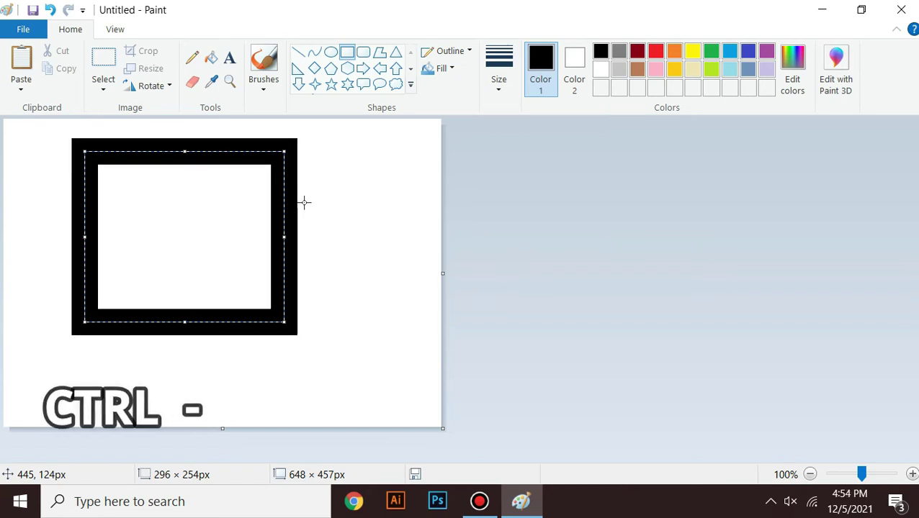
pyautogui.hotkey('ctrl', '-')
pyautogui.hotkey('ctrl', '-')
pyautogui.hotkey('ctrl', '-')
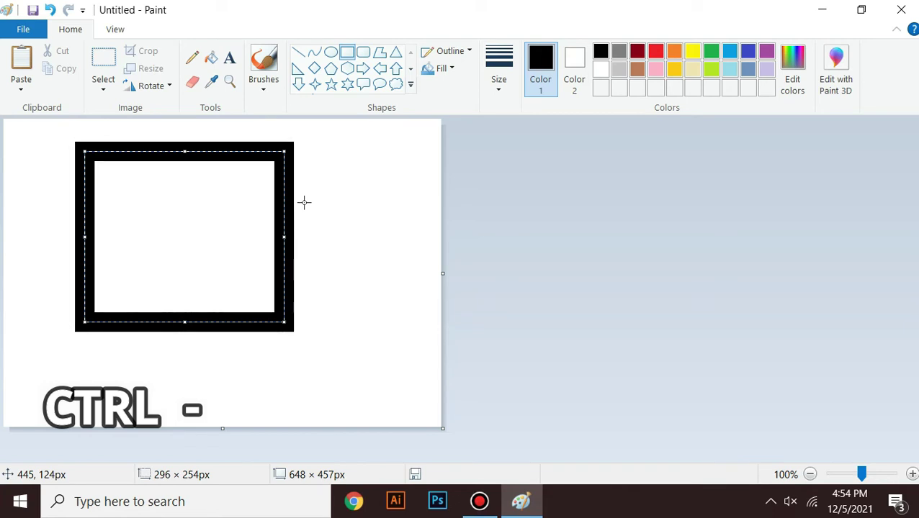
# Replace the rectangle with a newly drawn one in the canvas's upper left area, resized to about 236 × 154 px.
pyautogui.press('Delete')
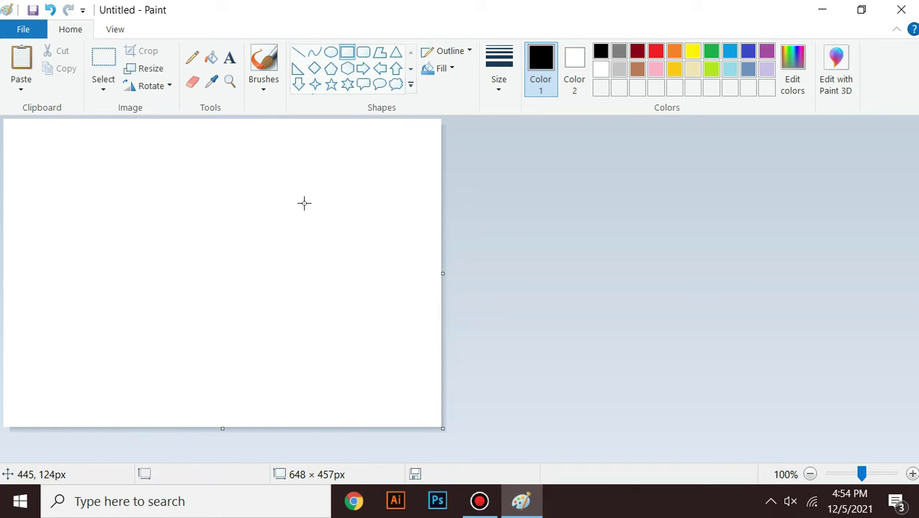
pyautogui.moveTo(74, 146)
pyautogui.mouseDown()
pyautogui.moveTo(291, 353)
pyautogui.moveTo(340, 360)
pyautogui.mouseUp()
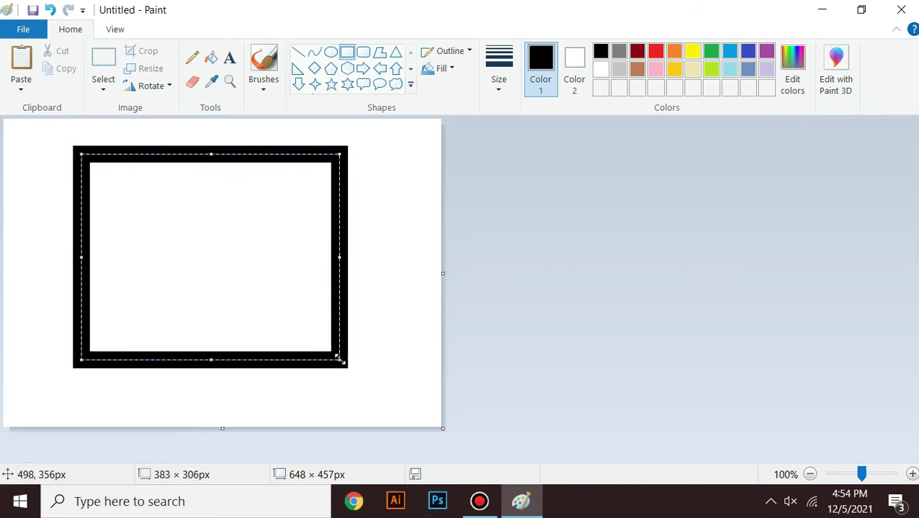
pyautogui.moveTo(80, 360); pyautogui.dragTo(74, 364)
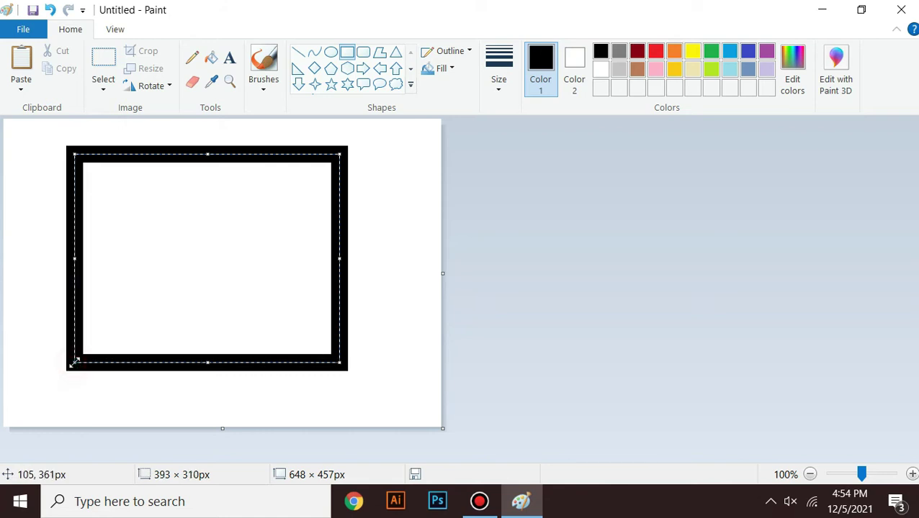
pyautogui.moveTo(207, 364); pyautogui.dragTo(206, 258)
pyautogui.moveTo(338, 207); pyautogui.dragTo(243, 209)
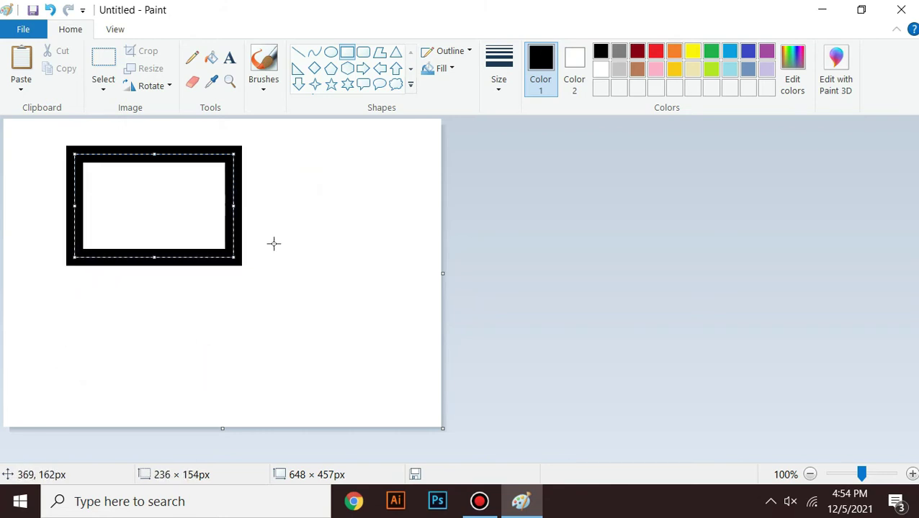
# Gradually thin the new rectangle's outline to a narrow black line and deselect the shape.
pyautogui.hotkey('ctrl', '-')
pyautogui.hotkey('ctrl', '-')
pyautogui.hotkey('ctrl', '-')
pyautogui.hotkey('ctrl', '-')
pyautogui.hotkey('ctrl', '-')
pyautogui.hotkey('ctrl', '-')
pyautogui.hotkey('ctrl', '-')
pyautogui.hotkey('ctrl', '-')
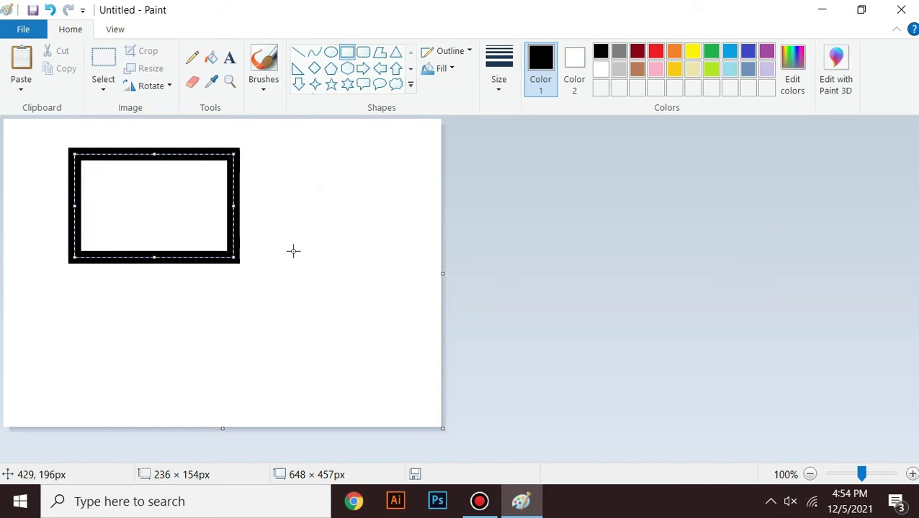
pyautogui.hotkey('ctrl', '-')
pyautogui.hotkey('ctrl', '-')
pyautogui.hotkey('ctrl', '-')
pyautogui.hotkey('ctrl', '-')
pyautogui.hotkey('ctrl', '-')
pyautogui.hotkey('ctrl', '-')
pyautogui.hotkey('ctrl', '-')
pyautogui.hotkey('ctrl', '-')
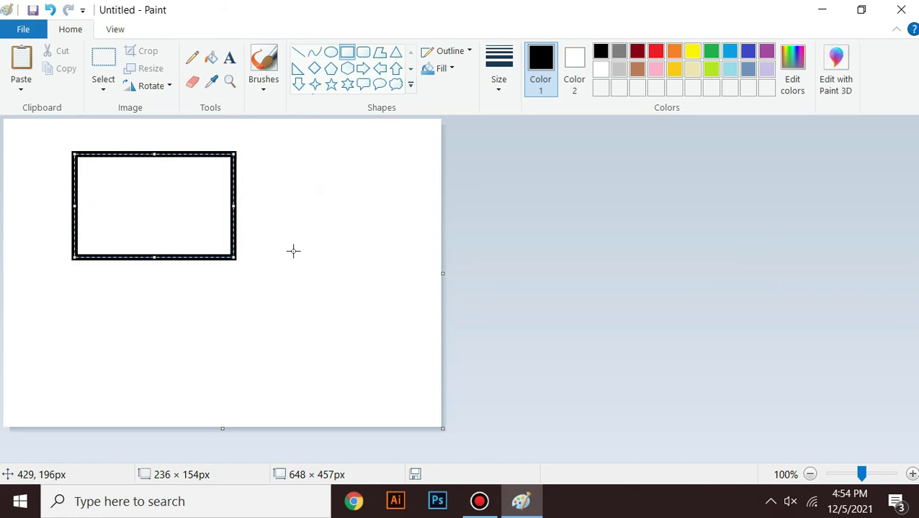
pyautogui.hotkey('ctrl', '-')
pyautogui.hotkey('ctrl', '-')
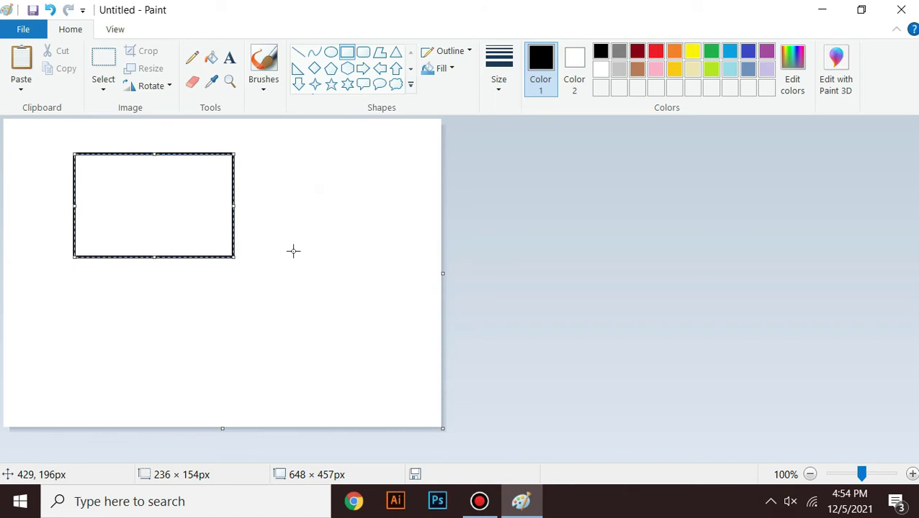
pyautogui.click(278, 261)
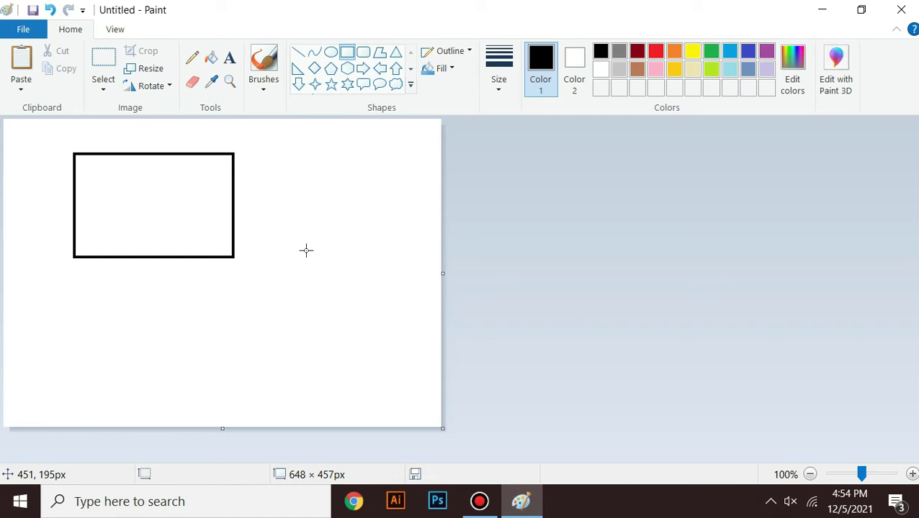
# Draw a second rectangle of about 220 × 209 px to the lower right of the first and give it the second-thickest outline size.
pyautogui.moveTo(253, 199)
pyautogui.mouseDown()
pyautogui.moveTo(357, 321)
pyautogui.moveTo(404, 342)
pyautogui.mouseUp()
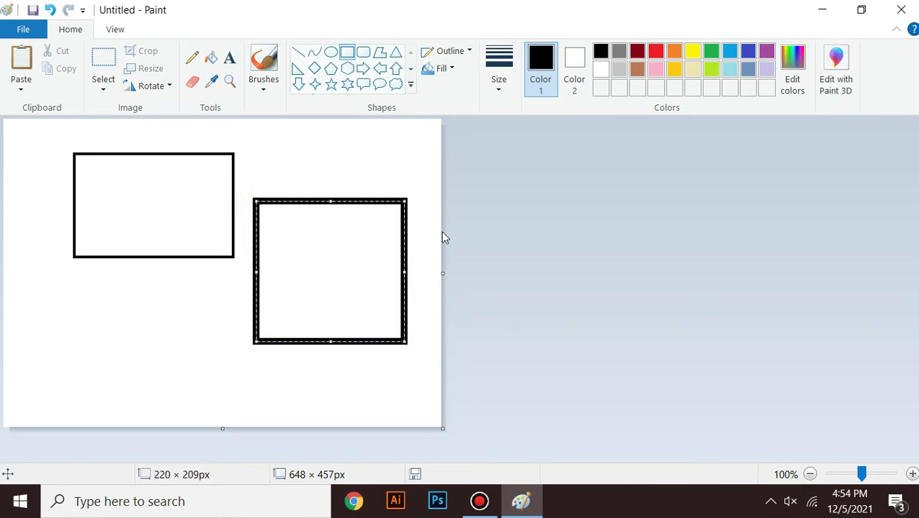
pyautogui.hotkey('ctrl', '-')
pyautogui.hotkey('ctrl', '-')
pyautogui.hotkey('ctrl', '-')
pyautogui.hotkey('ctrl', '-')
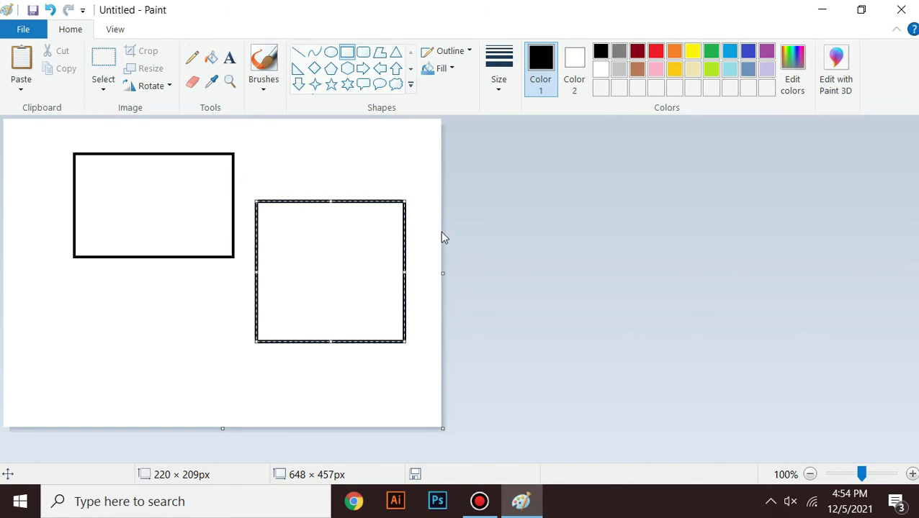
pyautogui.click(499, 78)
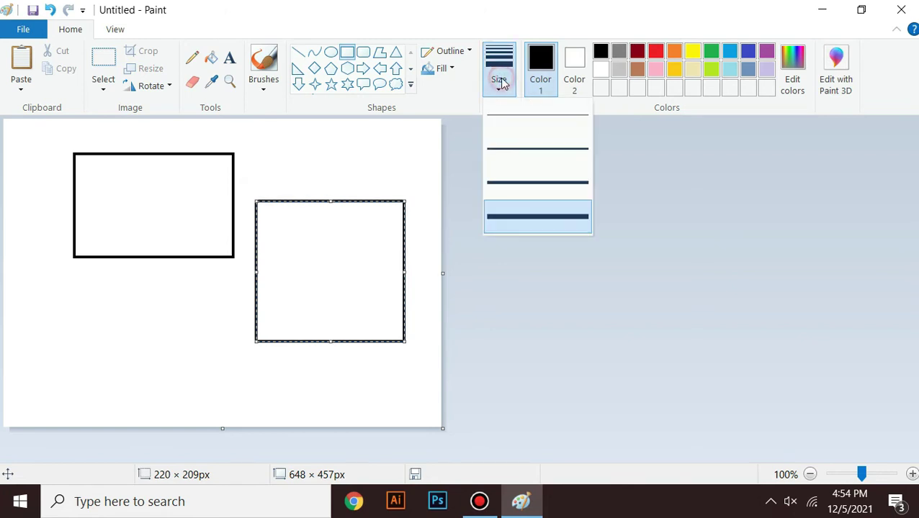
pyautogui.click(542, 184)
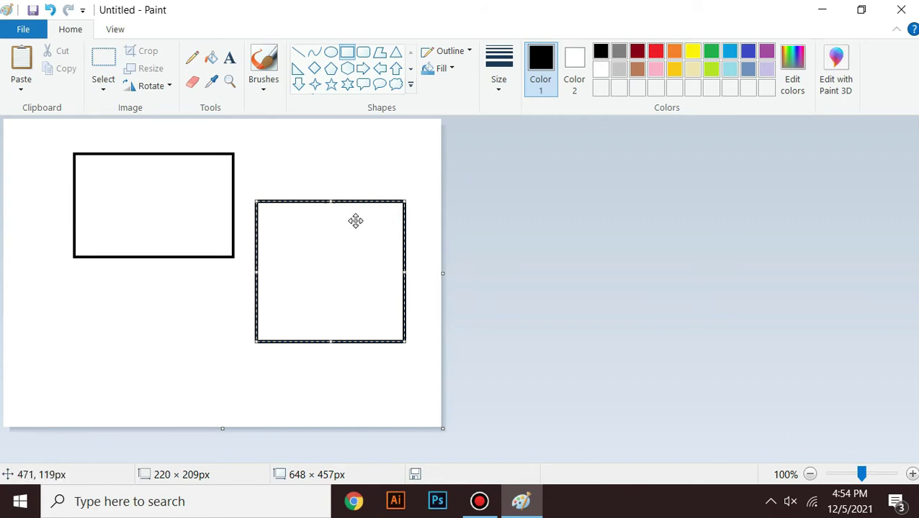
# Fill the second rectangle with orange and the first rectangle with blue.
pyautogui.click(211, 61)
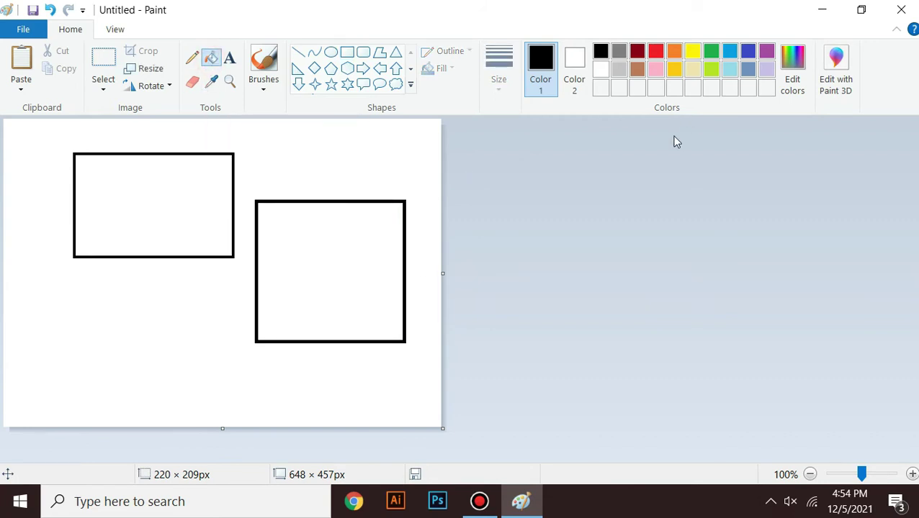
pyautogui.click(671, 53)
pyautogui.click(367, 231)
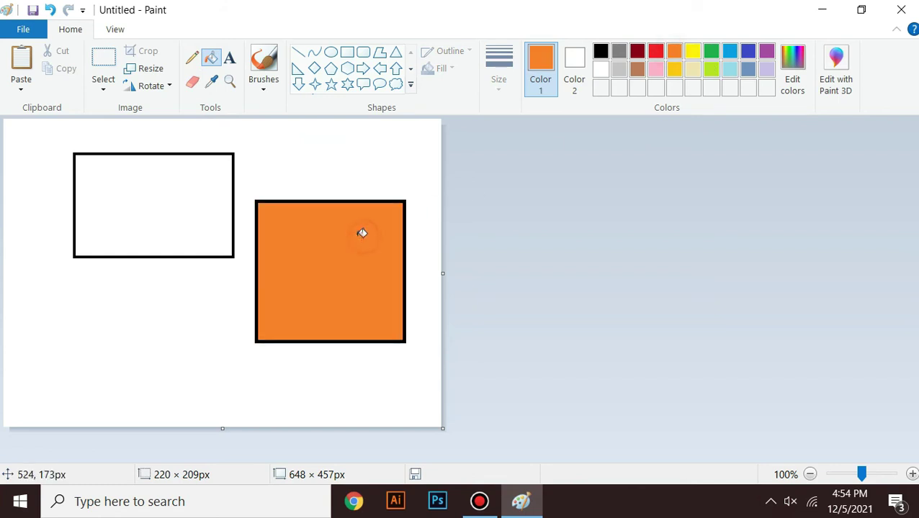
pyautogui.click(728, 53)
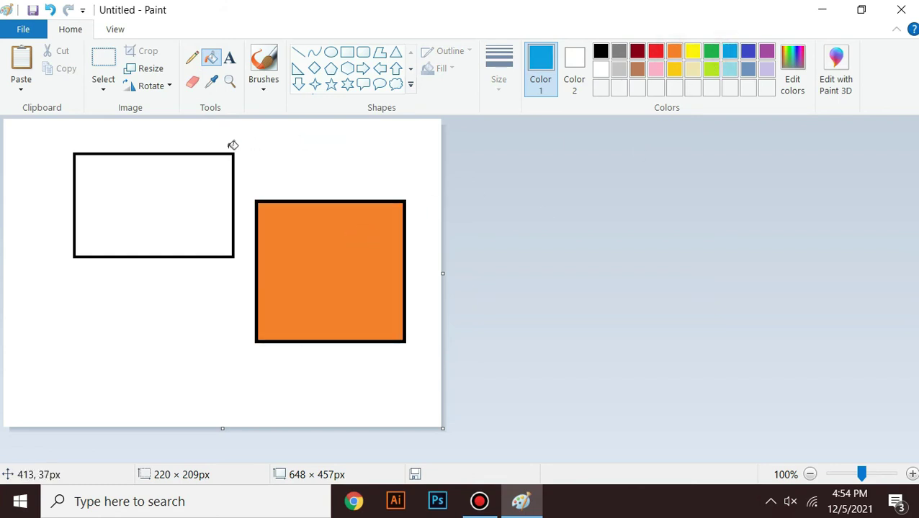
pyautogui.click(172, 183)
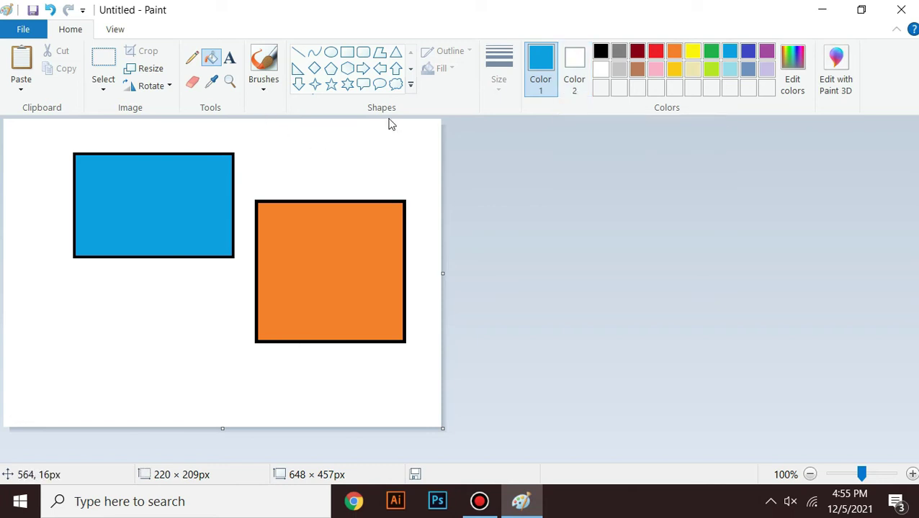
# Draw a black-outlined rectangle of about 204 × 170 px below the blue rectangle.
pyautogui.click(601, 51)
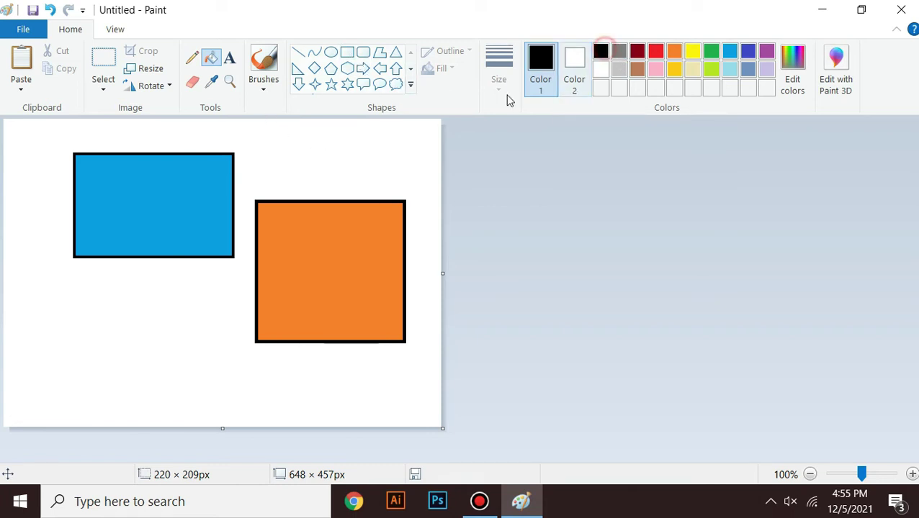
pyautogui.click(347, 52)
pyautogui.moveTo(71, 286); pyautogui.dragTo(210, 401)
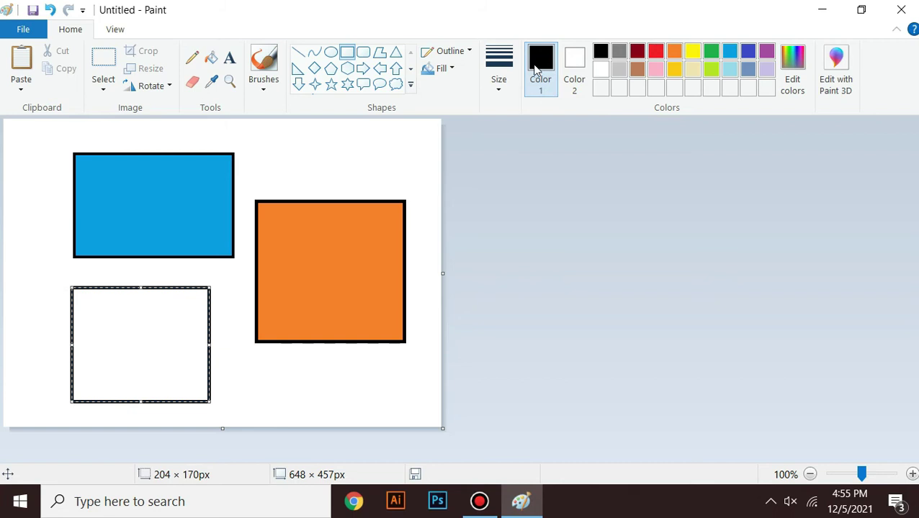
pyautogui.moveTo(143, 337)
pyautogui.mouseDown()
pyautogui.moveTo(150, 257)
pyautogui.moveTo(146, 329)
pyautogui.moveTo(131, 331)
pyautogui.mouseUp()
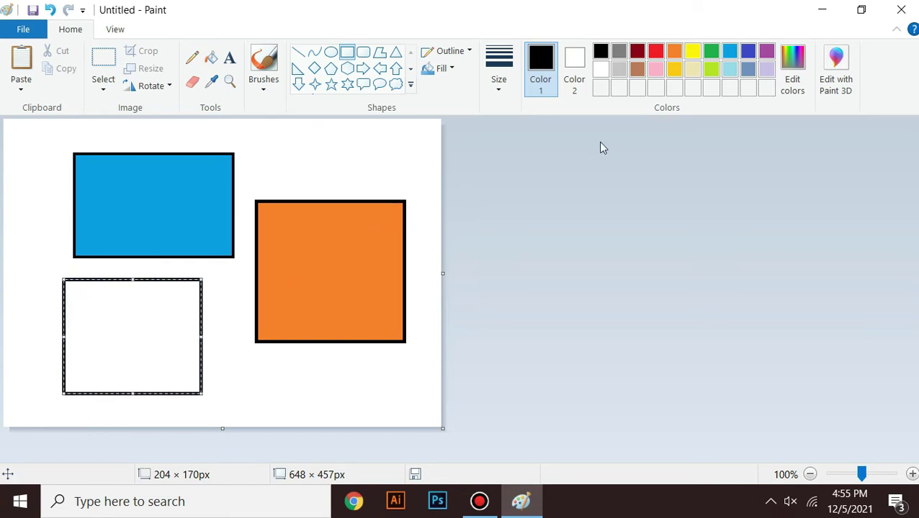
# Set Color 2 to orange, draw a rectangle of about 185 × 84 px above the orange one and flood it with black.
pyautogui.click(576, 76)
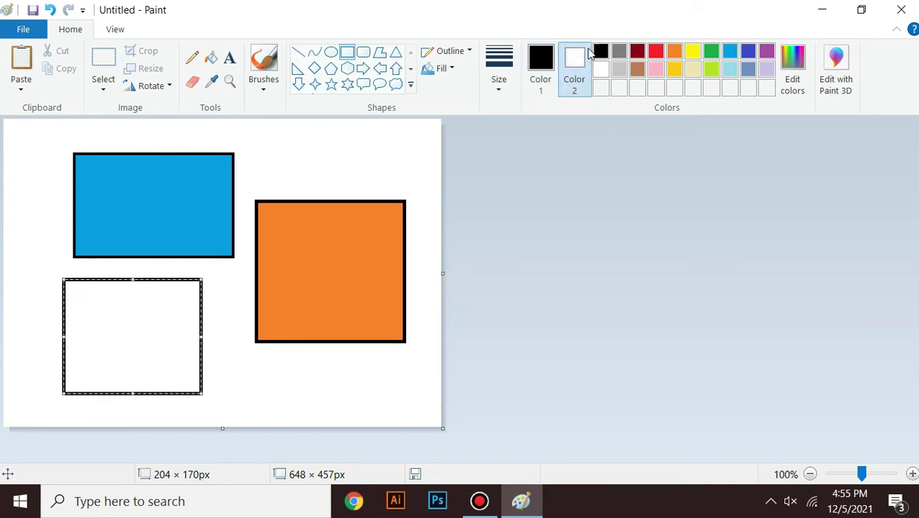
pyautogui.click(675, 56)
pyautogui.moveTo(275, 131); pyautogui.dragTo(401, 189)
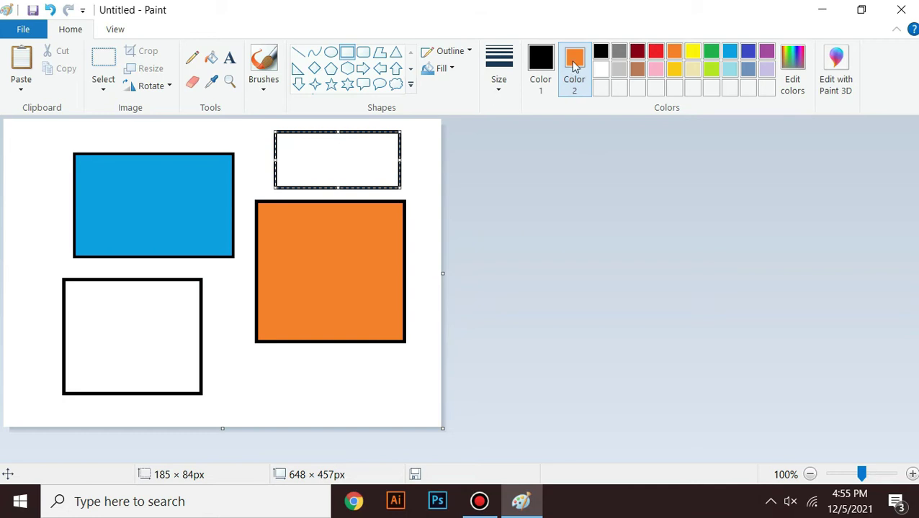
pyautogui.moveTo(341, 148); pyautogui.dragTo(332, 148)
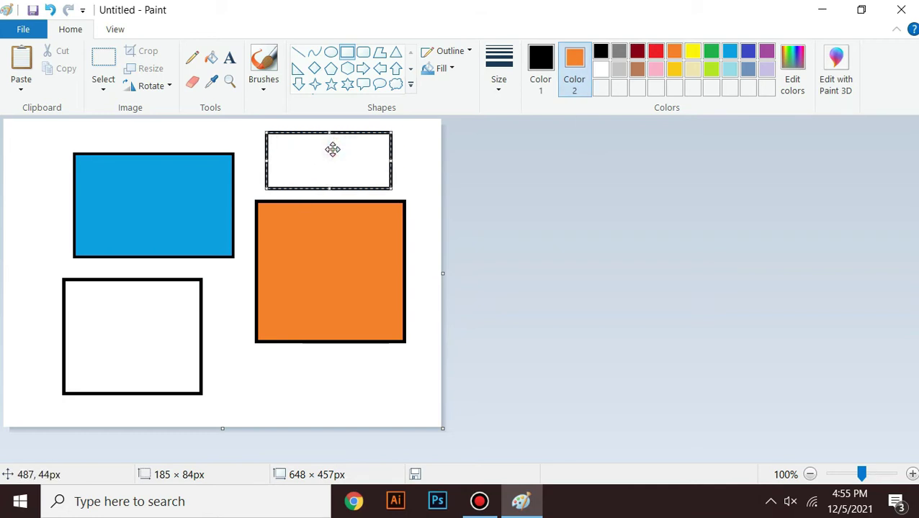
pyautogui.click(211, 60)
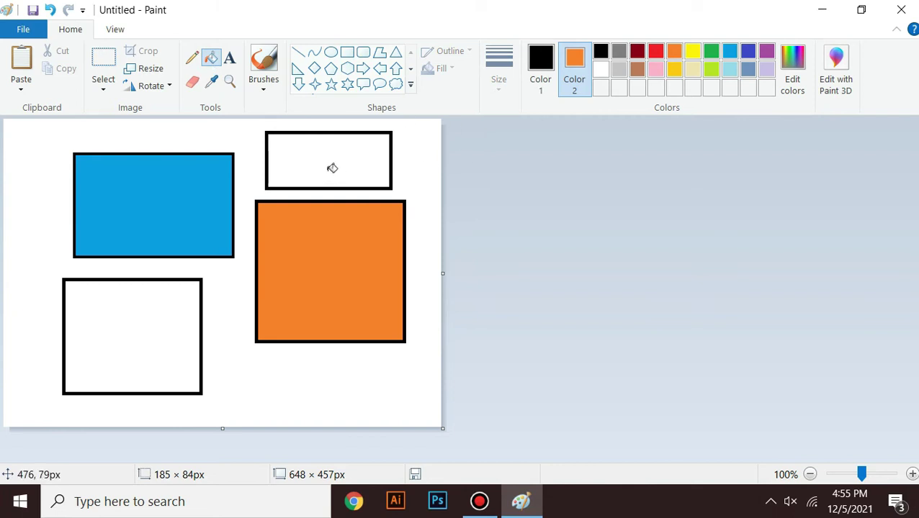
pyautogui.click(353, 160)
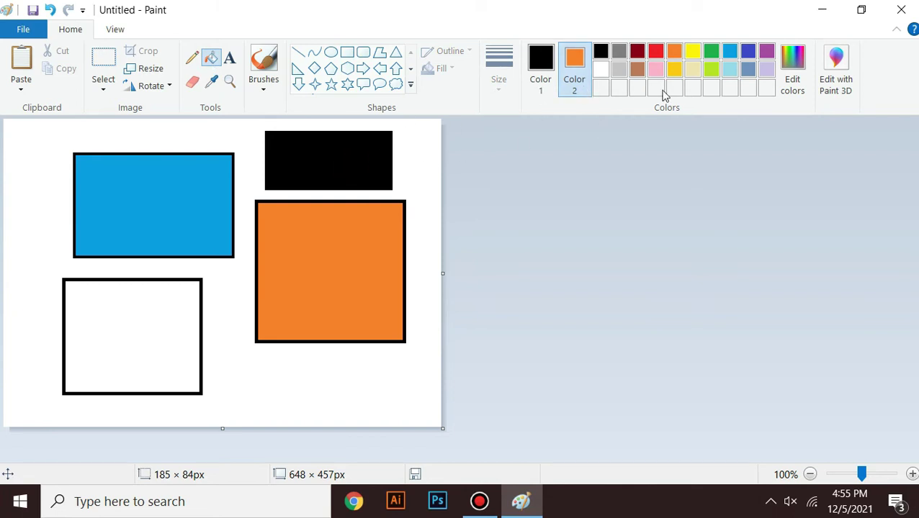
# Fill all four rectangles, the large right-hand rectangle's outline and the canvas background with gray.
pyautogui.click(540, 68)
pyautogui.click(619, 52)
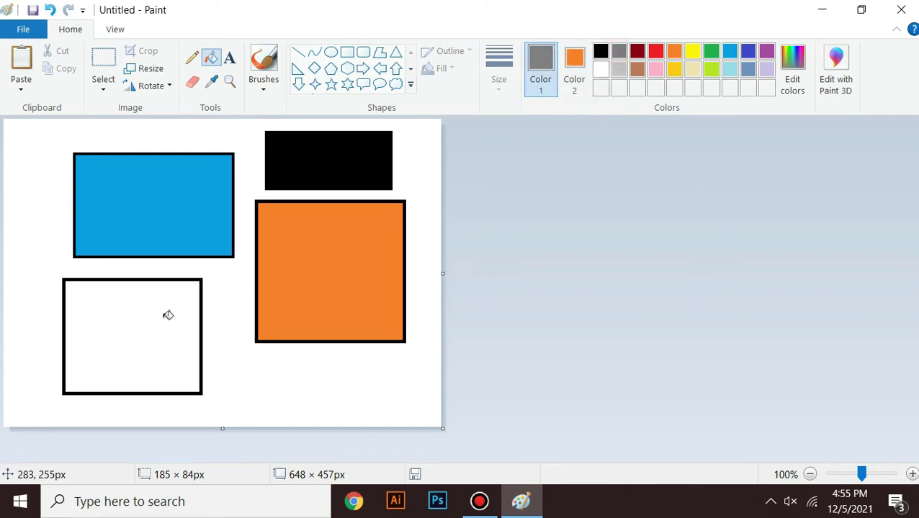
pyautogui.click(154, 325)
pyautogui.click(339, 157)
pyautogui.click(334, 282)
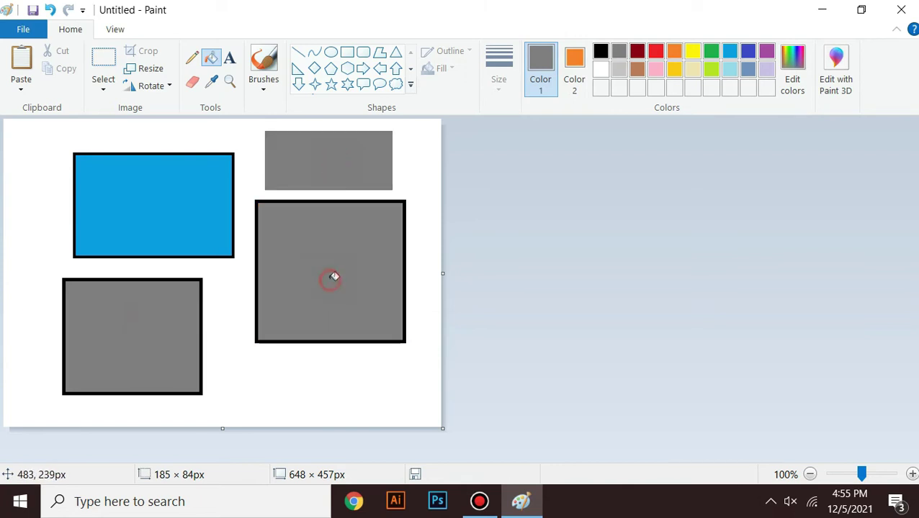
pyautogui.click(173, 199)
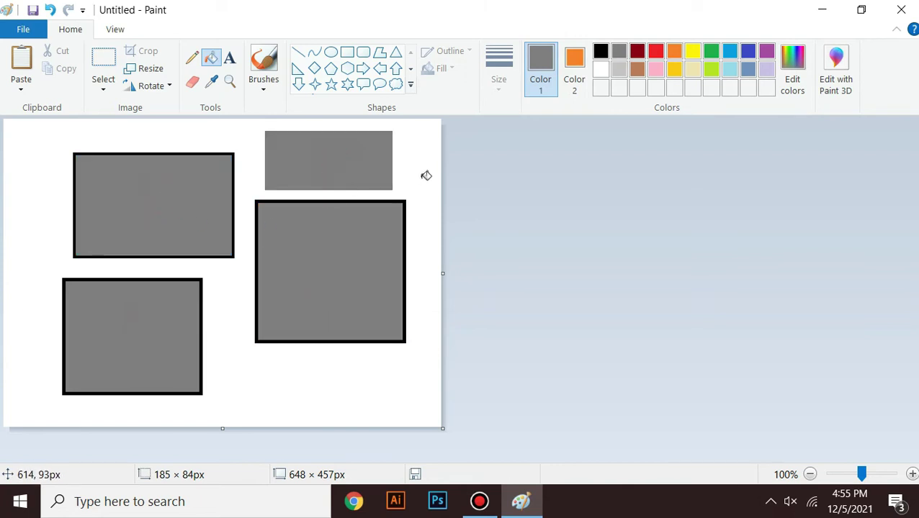
pyautogui.click(405, 203)
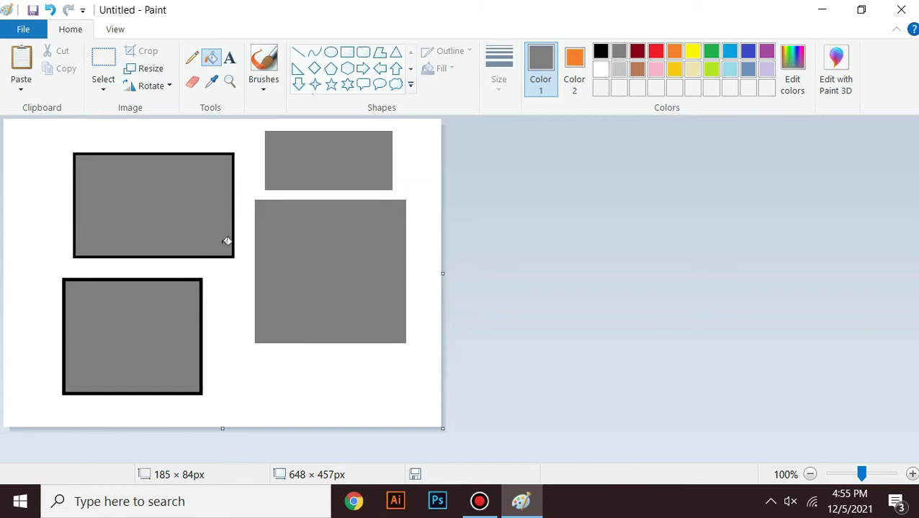
pyautogui.click(236, 258)
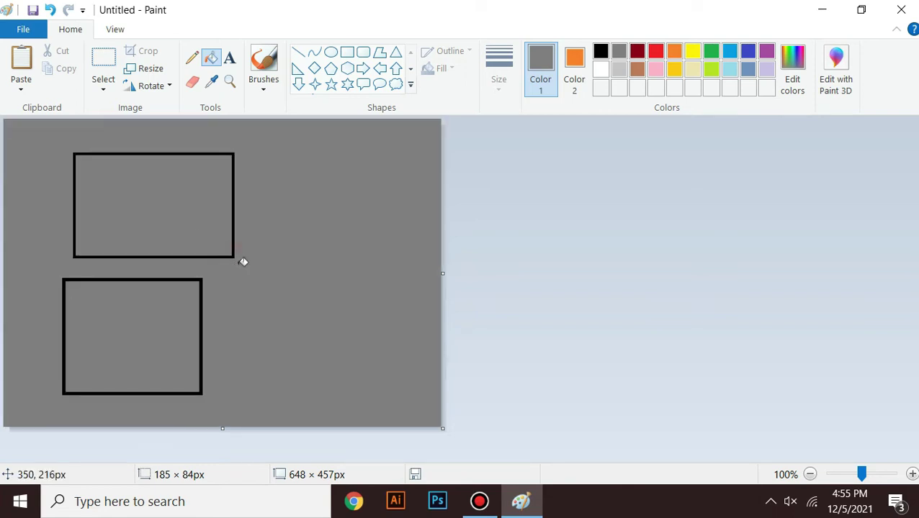
# Undo all the fills and drawn rectangles back to an empty canvas.
pyautogui.hotkey('ctrl', 'z')
pyautogui.hotkey('ctrl', 'z')
pyautogui.hotkey('ctrl', 'z')
pyautogui.hotkey('ctrl', 'z')
pyautogui.hotkey('ctrl', 'z')
pyautogui.hotkey('ctrl', 'z')
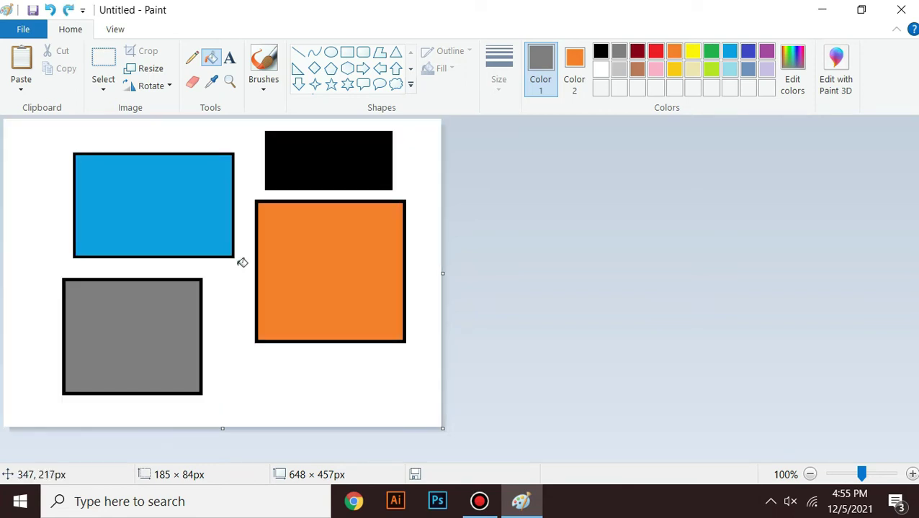
pyautogui.hotkey('ctrl', 'z')
pyautogui.hotkey('ctrl', 'z')
pyautogui.hotkey('ctrl', 'z')
pyautogui.hotkey('ctrl', 'z')
pyautogui.hotkey('ctrl', 'z')
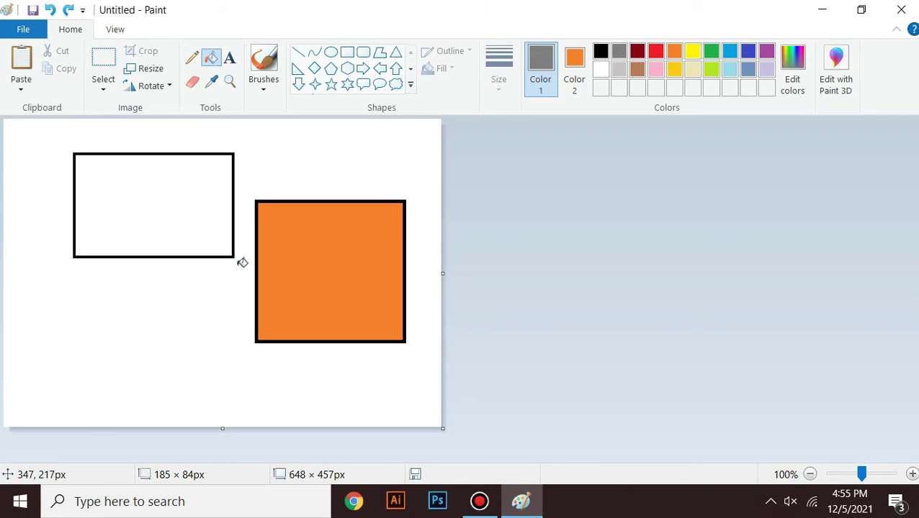
pyautogui.hotkey('ctrl', 'z')
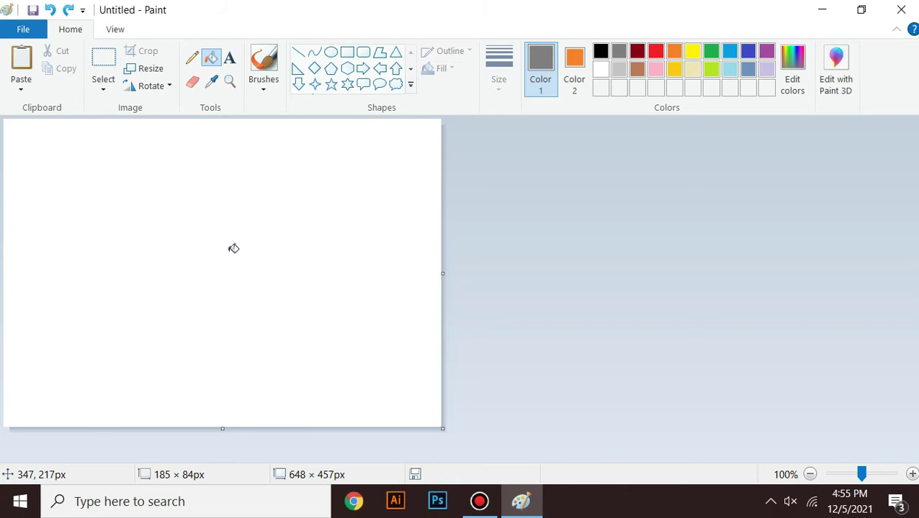
# Draw a gray-outlined rectangle of about 337 × 300 px around the canvas's middle and fill it with orange.
pyautogui.click(347, 52)
pyautogui.moveTo(130, 163)
pyautogui.mouseDown()
pyautogui.moveTo(181, 227)
pyautogui.moveTo(357, 365)
pyautogui.mouseUp()
pyautogui.moveTo(251, 254); pyautogui.dragTo(204, 267)
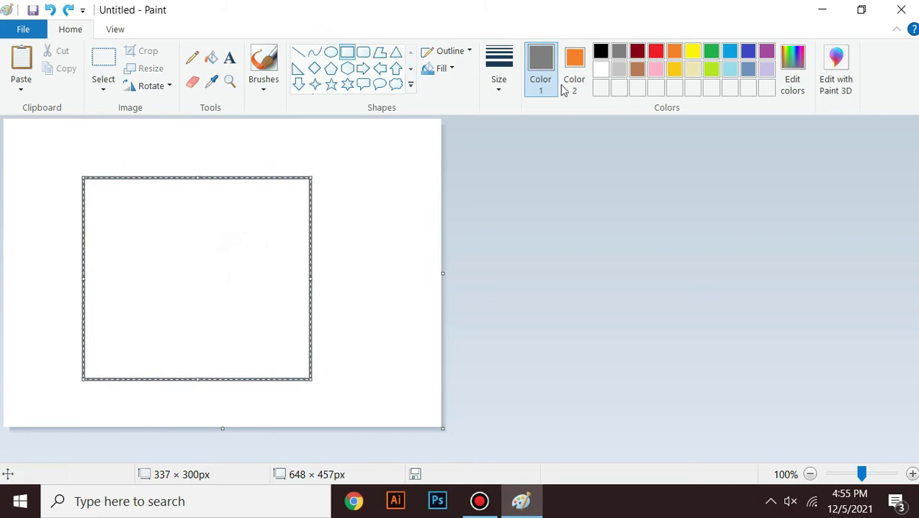
pyautogui.click(210, 58)
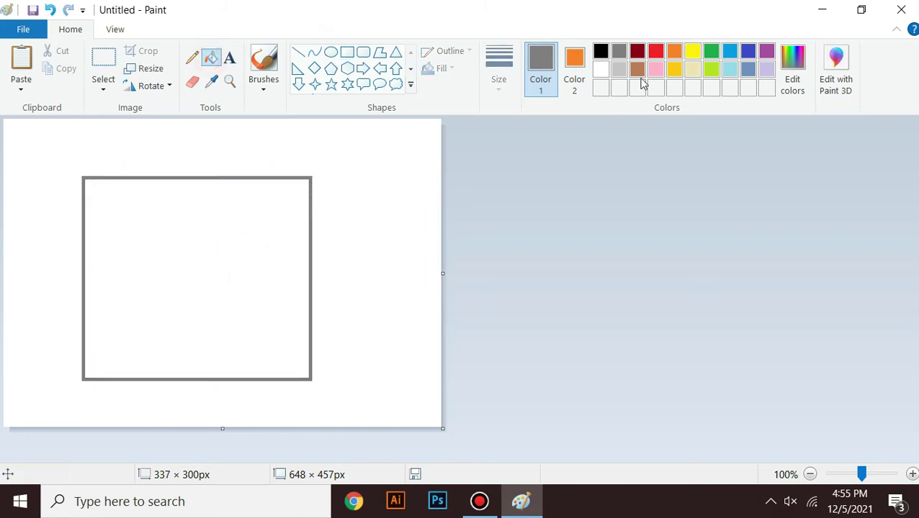
pyautogui.click(673, 50)
pyautogui.click(227, 268)
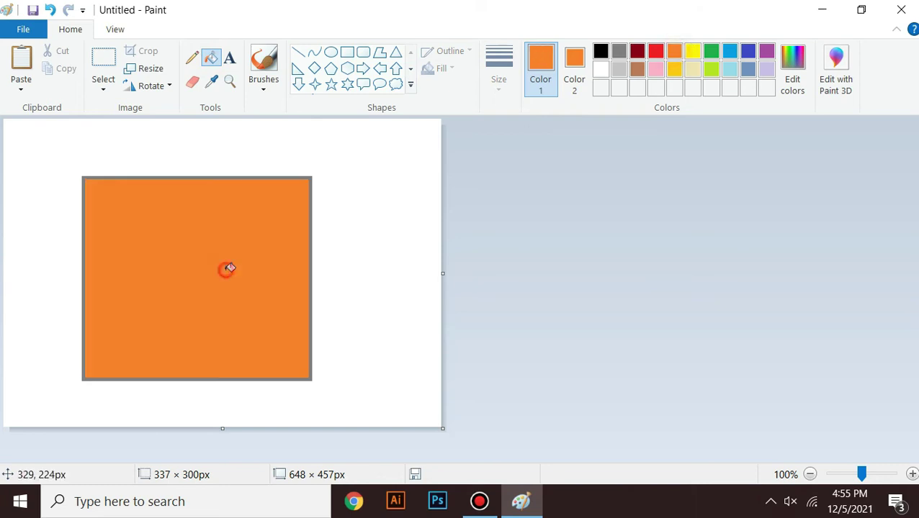
# Draw an ellipse of about 151 × 141 px beside the orange rectangle's right edge and give it a black outline.
pyautogui.click(331, 51)
pyautogui.moveTo(333, 202); pyautogui.dragTo(436, 297)
pyautogui.moveTo(391, 273); pyautogui.dragTo(388, 273)
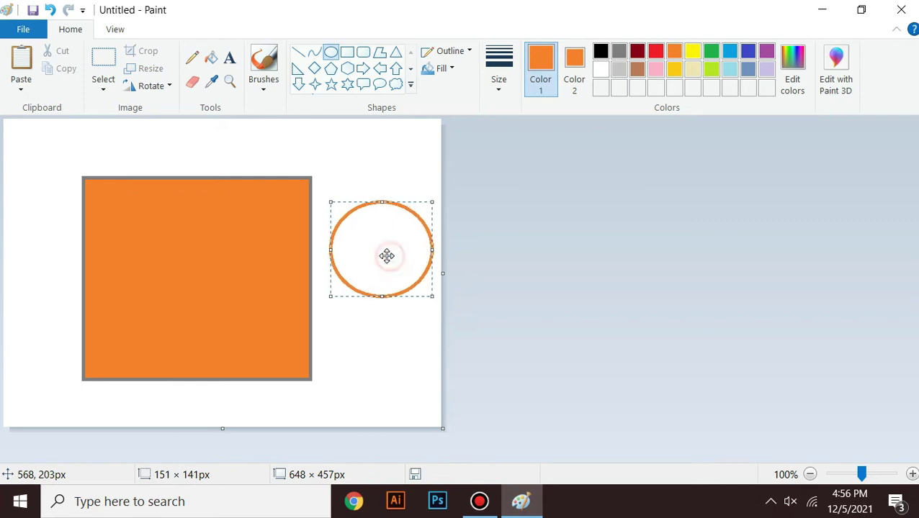
pyautogui.click(601, 53)
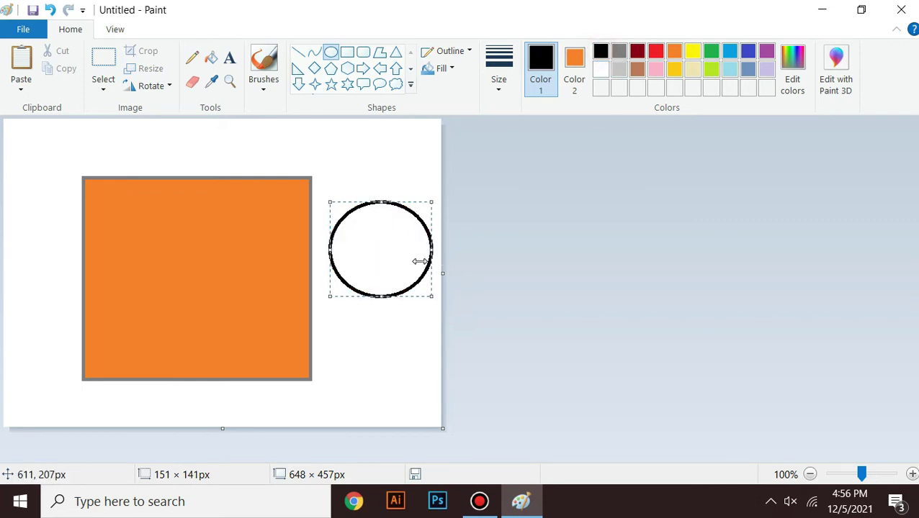
pyautogui.moveTo(389, 229); pyautogui.dragTo(370, 217)
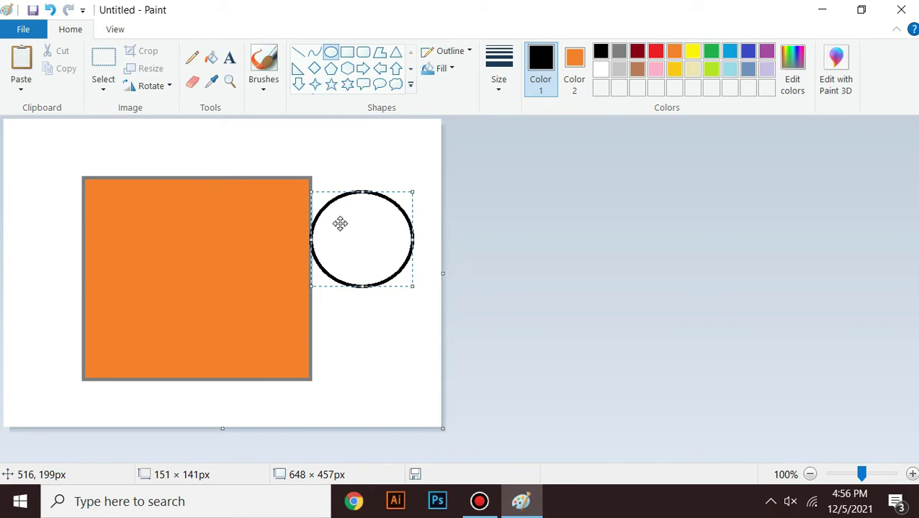
# Give the ellipse a solid color fill and move it onto the upper middle of the orange rectangle.
pyautogui.click(441, 69)
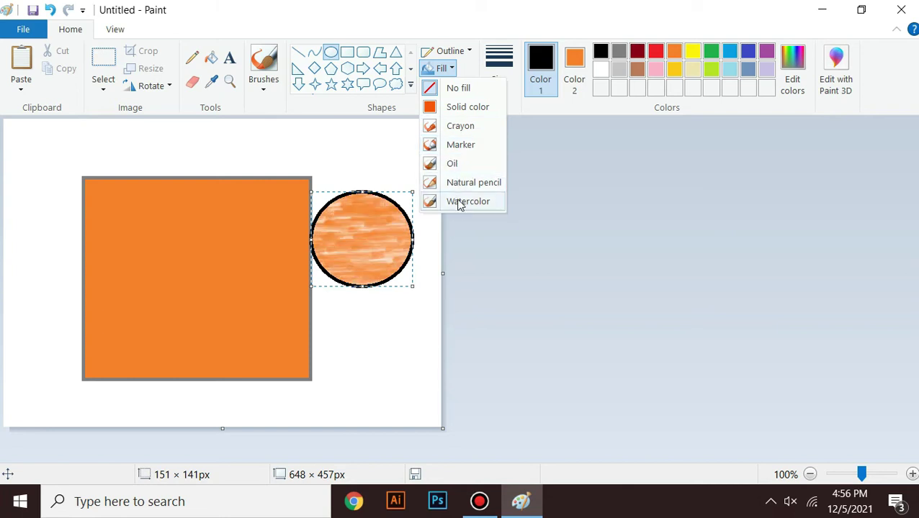
pyautogui.click(453, 107)
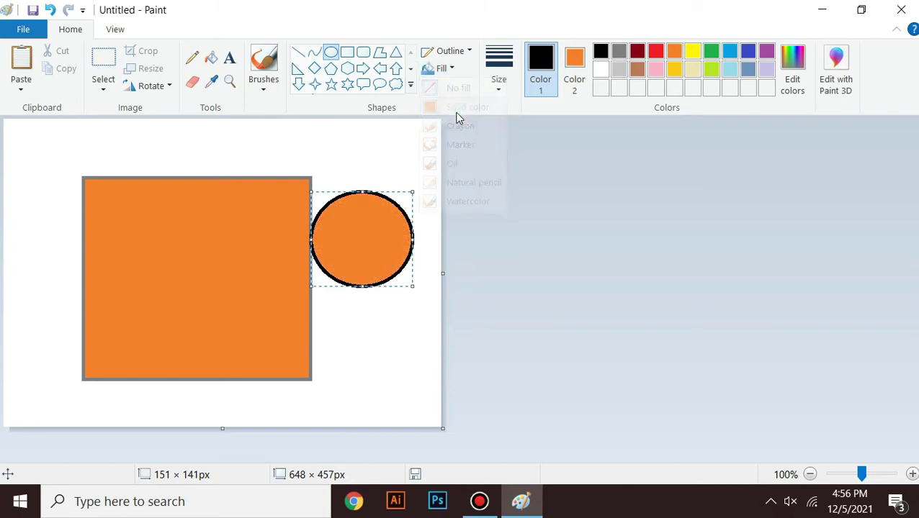
pyautogui.moveTo(360, 242); pyautogui.dragTo(197, 252)
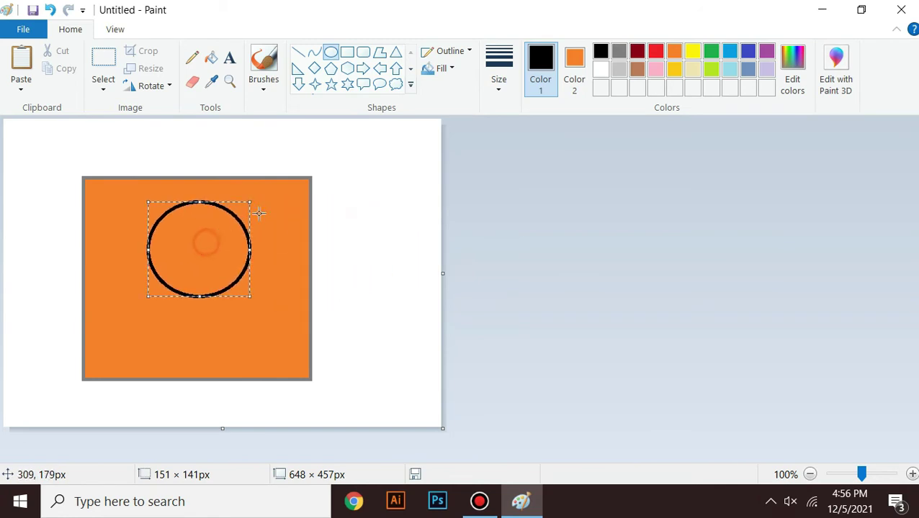
# Draw a rectangle of about 112 × 100 px in the canvas's upper right area and set its Color 2 fill to green.
pyautogui.click(346, 52)
pyautogui.moveTo(340, 160); pyautogui.dragTo(416, 227)
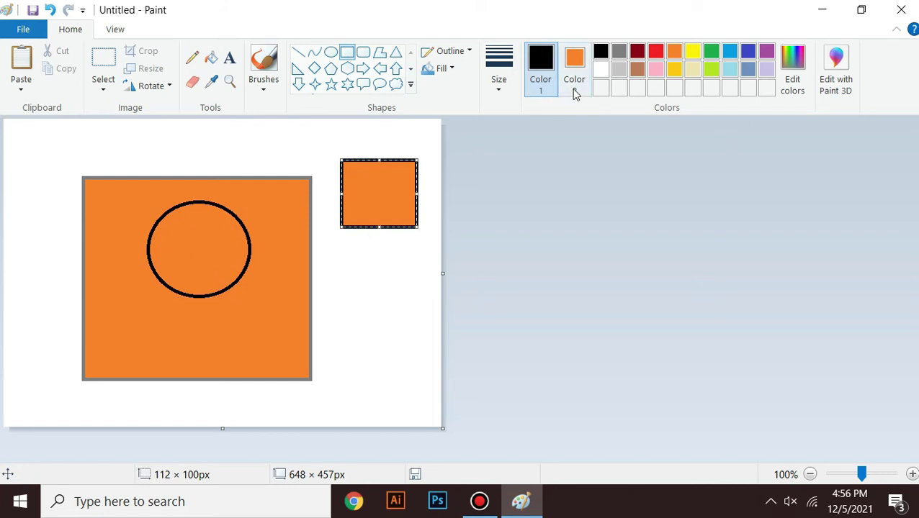
pyautogui.click(574, 87)
pyautogui.click(710, 51)
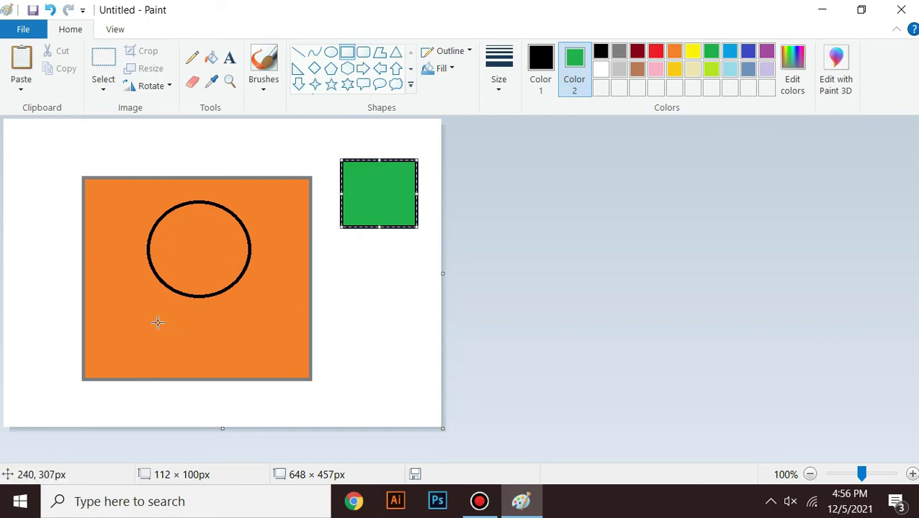
# Draw green rectangles of about 244 × 93 px below the ellipse, 120 × 167 px at the lower right and 336 × 62 px above the orange rectangle.
pyautogui.moveTo(118, 306); pyautogui.dragTo(284, 368)
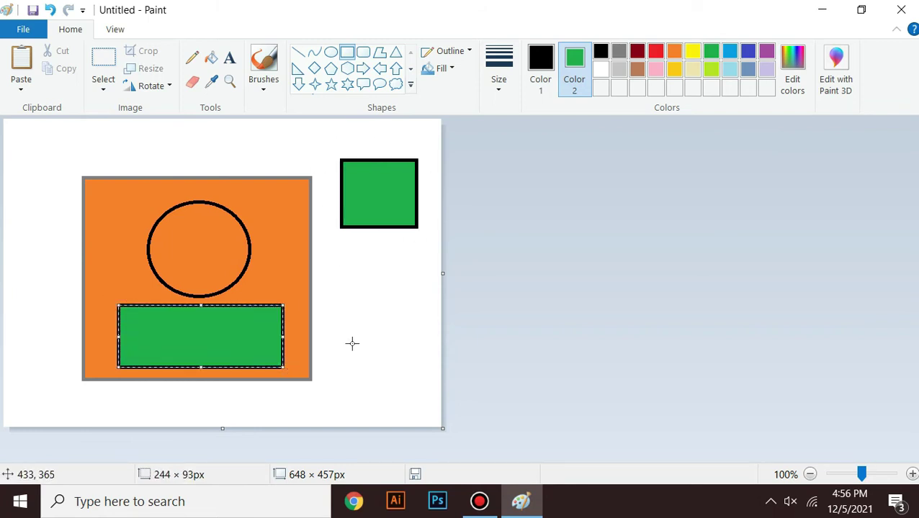
pyautogui.moveTo(338, 262); pyautogui.dragTo(421, 374)
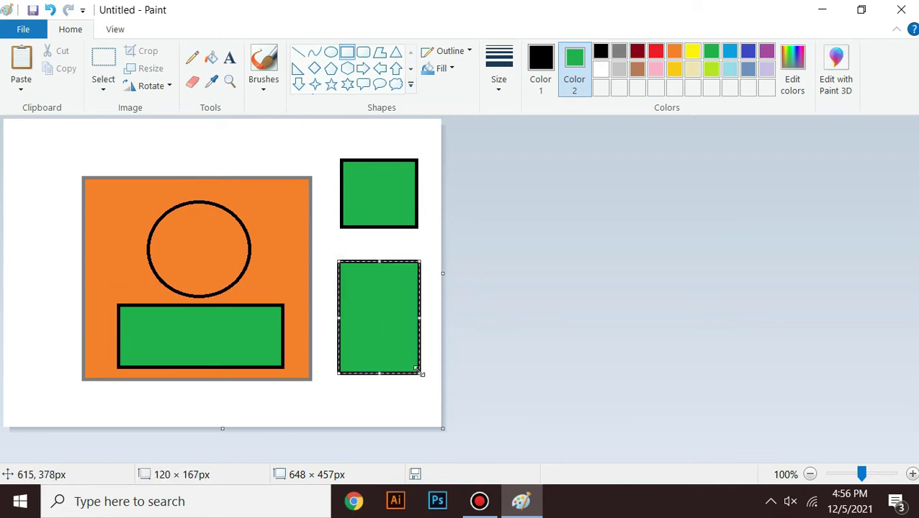
pyautogui.moveTo(81, 127); pyautogui.dragTo(309, 168)
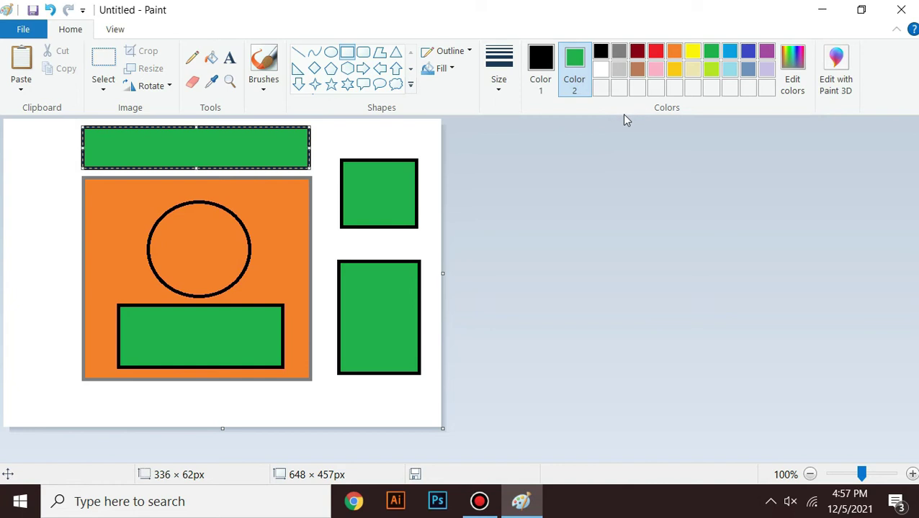
# Change the top rectangle's outline to gray and draw another gray-outlined green rectangle of about 79 × 361 px along the canvas's left edge.
pyautogui.click(540, 79)
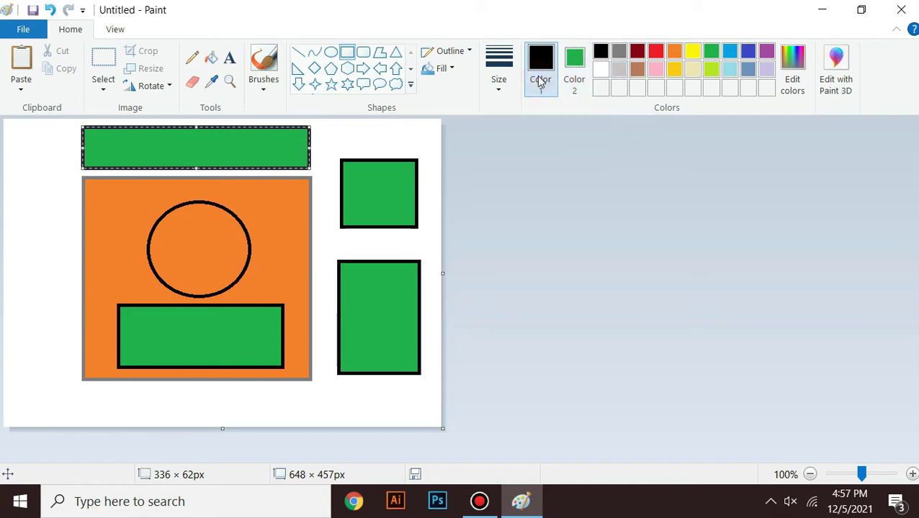
pyautogui.click(619, 53)
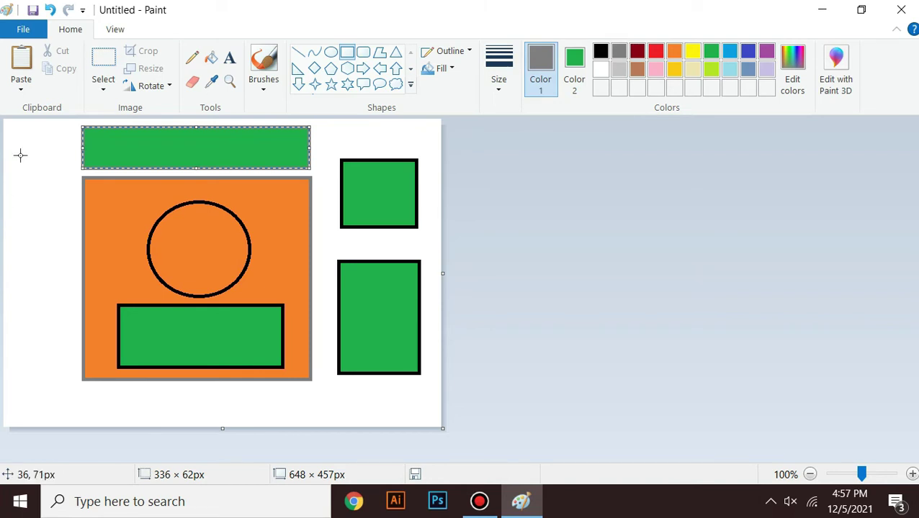
pyautogui.moveTo(8, 127); pyautogui.dragTo(65, 376)
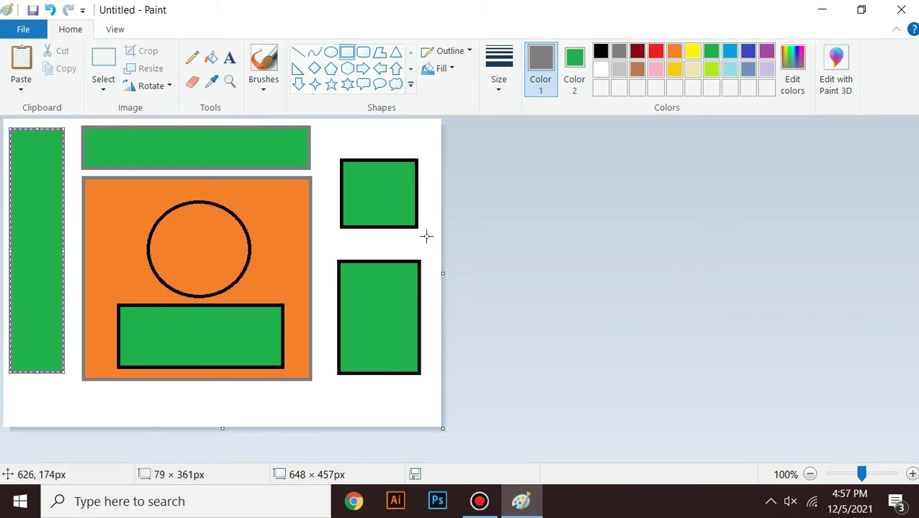
# Delete the entire canvas content with Color 2 set to green, and undo the deletion.
pyautogui.hotkey('ctrl', 'a')
pyautogui.press('Delete')
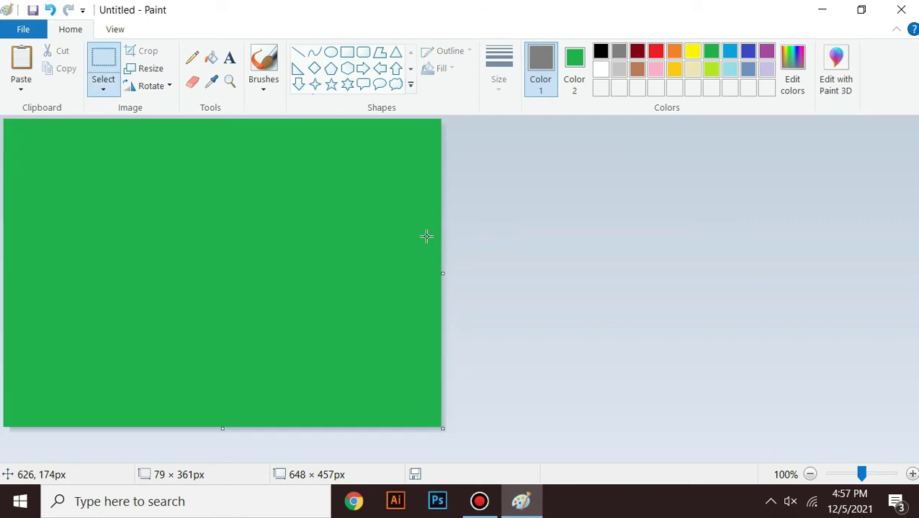
pyautogui.hotkey('ctrl', 'z')
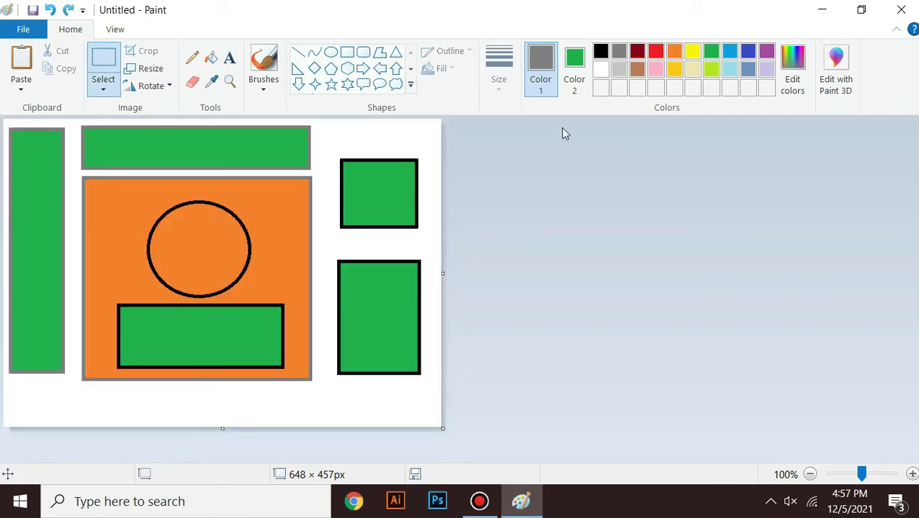
# Set Color 1 to black and Color 2 to white, and clear the entire canvas.
pyautogui.click(601, 69)
pyautogui.click(600, 50)
pyautogui.click(573, 68)
pyautogui.click(602, 70)
pyautogui.hotkey('ctrl', 'a')
pyautogui.press('Delete')
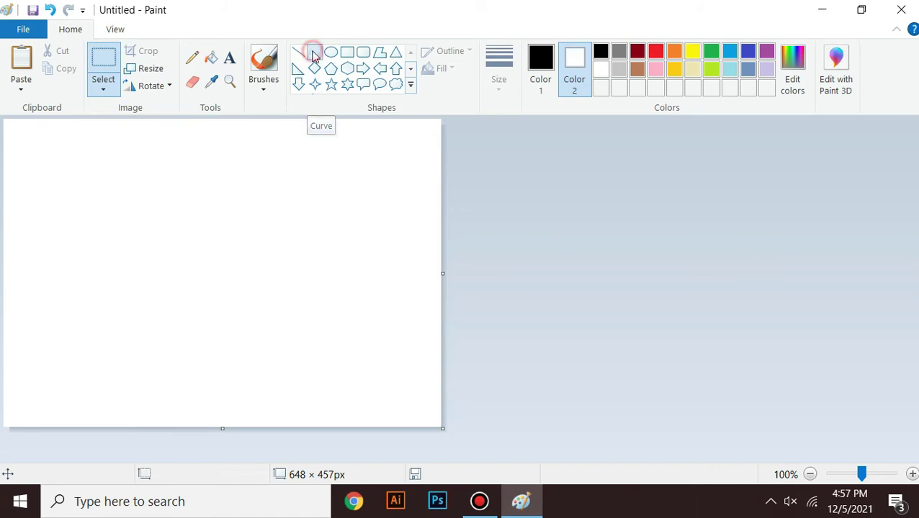
# Draw a black curve of about 399 × 272 px diagonally across the canvas and bend it toward the upper right corner.
pyautogui.click(314, 56)
pyautogui.click(540, 69)
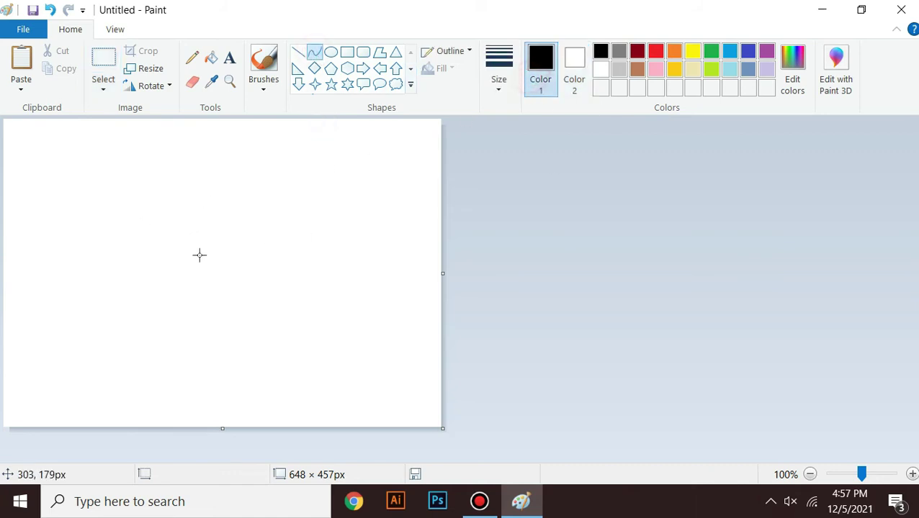
pyautogui.moveTo(88, 154); pyautogui.dragTo(357, 337)
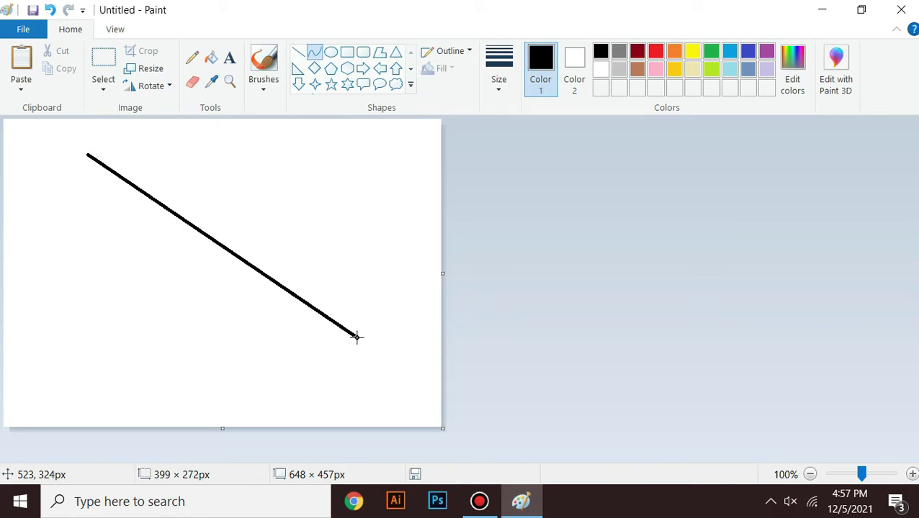
pyautogui.moveTo(225, 246); pyautogui.dragTo(342, 133)
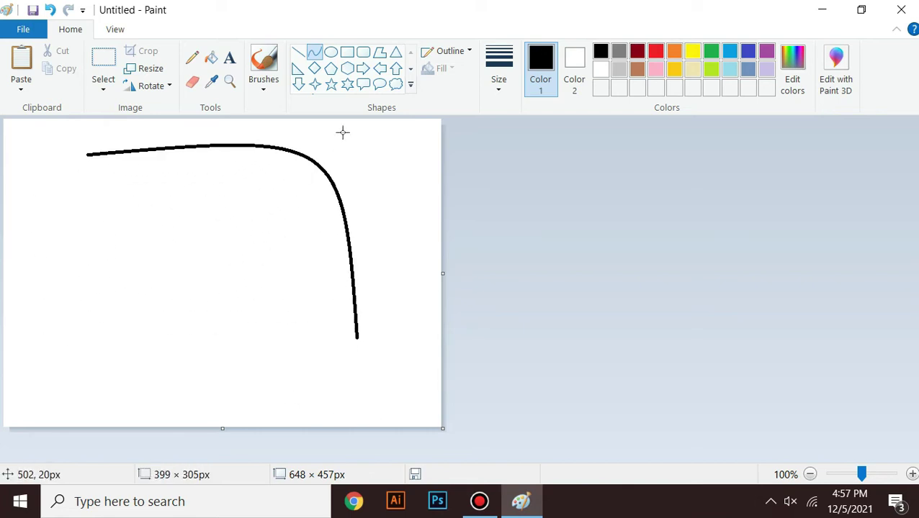
# Draw a second curve between the same endpoints and bend it toward the lower left corner to close a leaf shape.
pyautogui.click(314, 51)
pyautogui.moveTo(85, 155); pyautogui.dragTo(356, 338)
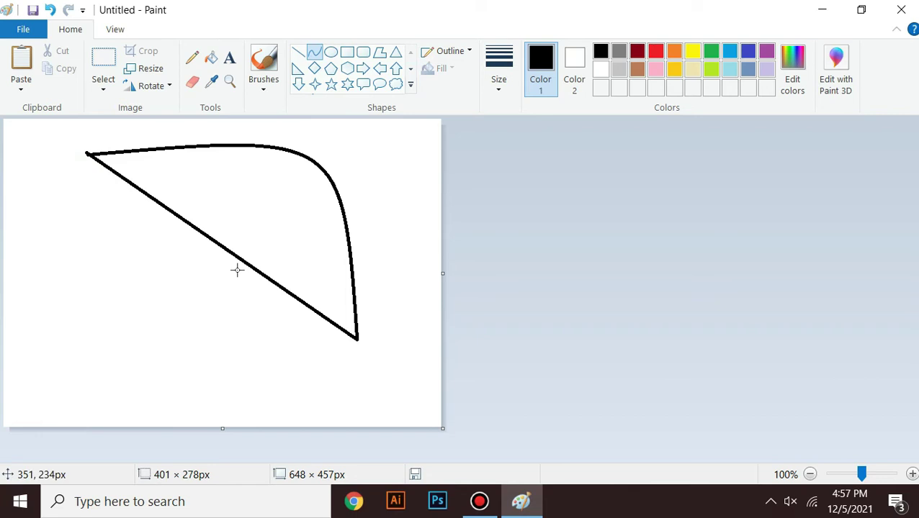
pyautogui.moveTo(238, 259); pyautogui.dragTo(121, 409)
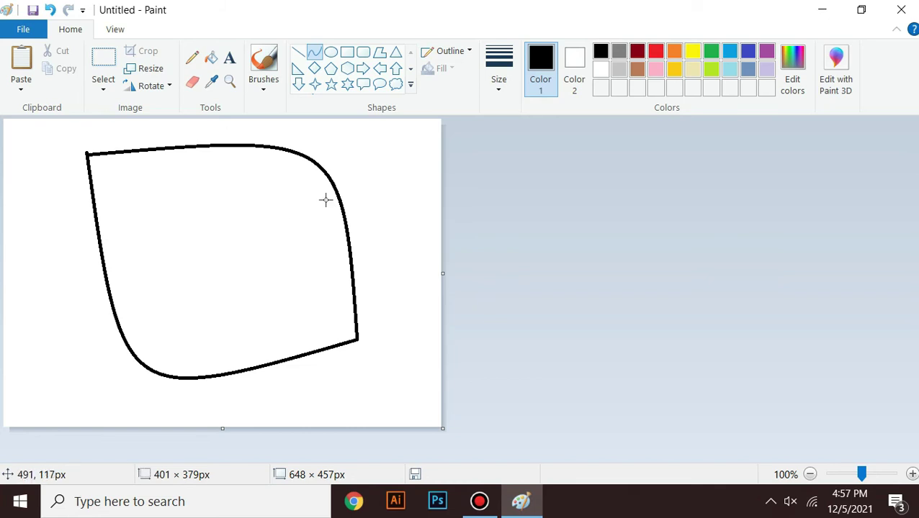
# Clear the canvas and draw a black-outlined rectangle of about 272 × 258 px near its center.
pyautogui.hotkey('ctrl', 'a')
pyautogui.press('Delete')
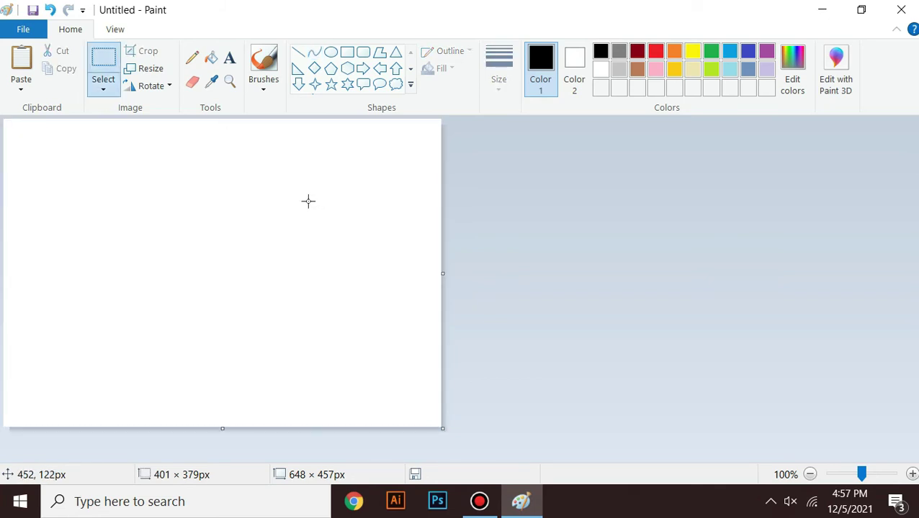
pyautogui.click(346, 52)
pyautogui.moveTo(114, 179); pyautogui.dragTo(299, 351)
pyautogui.moveTo(200, 247); pyautogui.dragTo(222, 244)
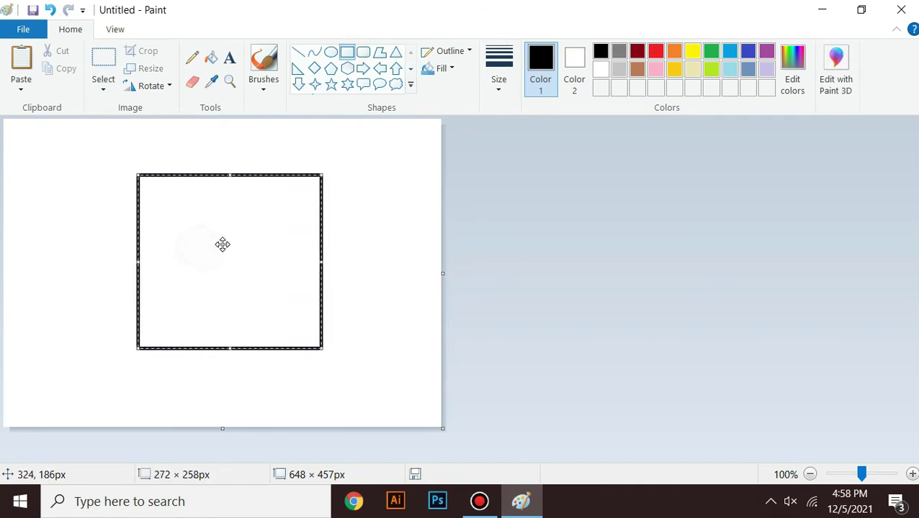
# Thicken the rectangle's outline considerably and move the rectangle slightly toward the upper right.
pyautogui.hotkey('ctrl', '+')
pyautogui.hotkey('ctrl', '+')
pyautogui.hotkey('ctrl', '+')
pyautogui.hotkey('ctrl', '+')
pyautogui.hotkey('ctrl', '+')
pyautogui.hotkey('ctrl', '+')
pyautogui.hotkey('ctrl', '+')
pyautogui.hotkey('ctrl', '+')
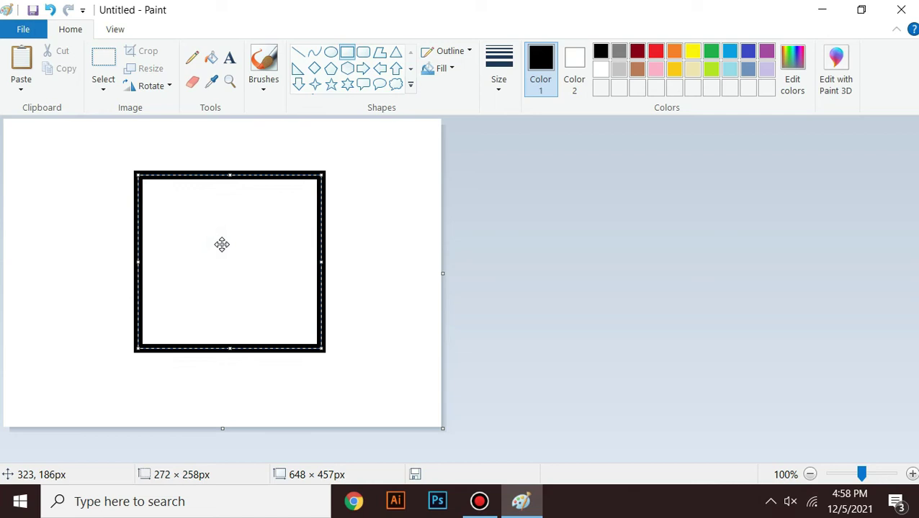
pyautogui.hotkey('ctrl', '+')
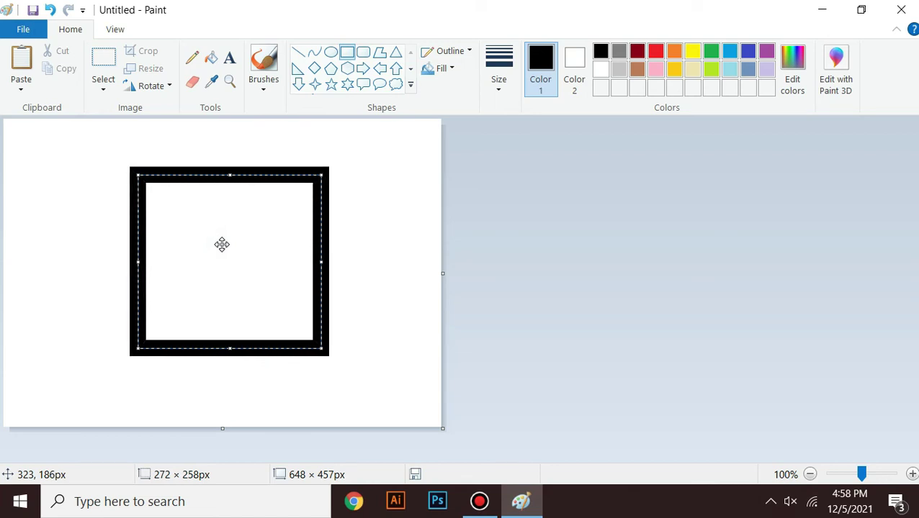
pyautogui.moveTo(237, 244); pyautogui.dragTo(258, 241)
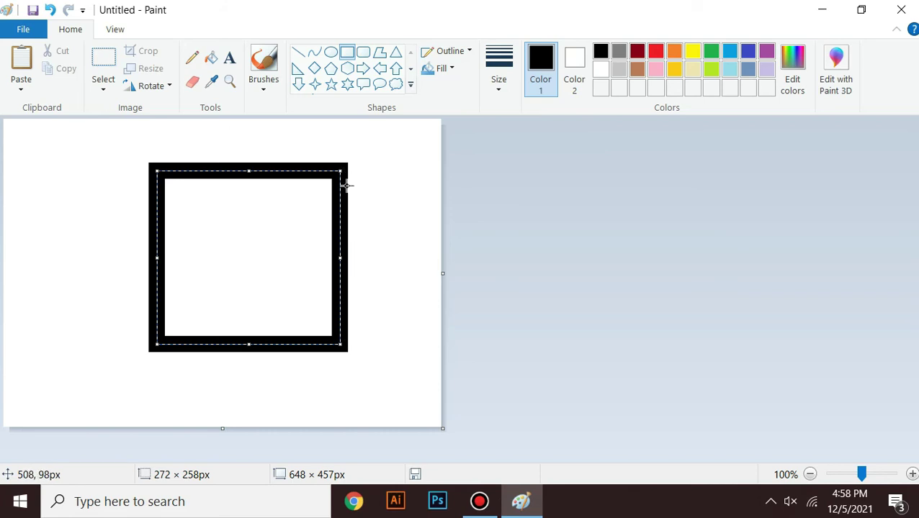
# Change the rectangle's outline style to Crayon and commit the shape.
pyautogui.click(449, 52)
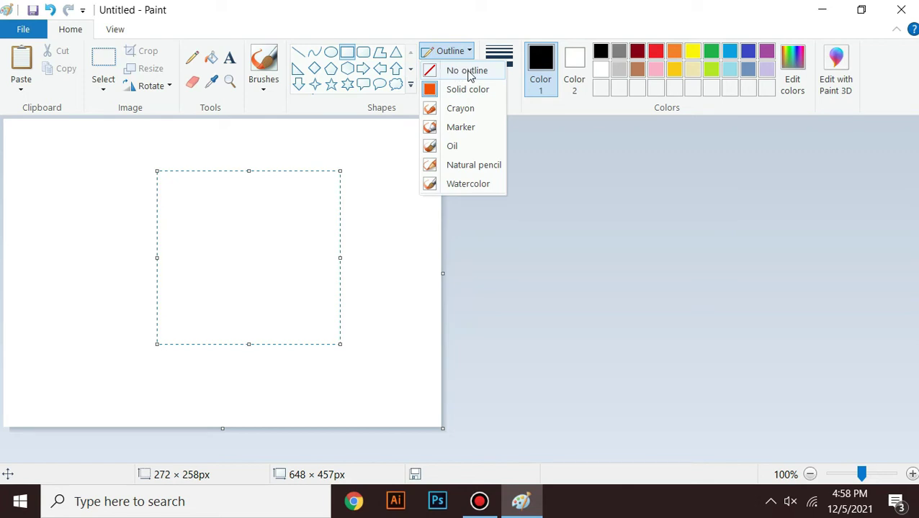
pyautogui.click(457, 109)
pyautogui.click(389, 214)
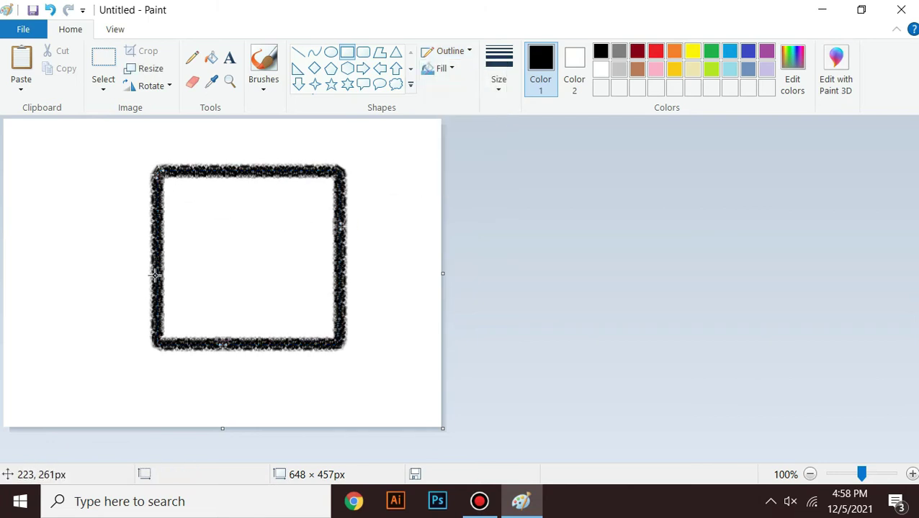
# Draw two crayon-outlined circles beside the rectangle's left edge, the lower one about 154 × 150 px.
pyautogui.click(331, 52)
pyautogui.moveTo(20, 157); pyautogui.dragTo(49, 187)
pyautogui.moveTo(83, 218); pyautogui.dragTo(139, 274)
pyautogui.moveTo(27, 306); pyautogui.dragTo(132, 408)
pyautogui.click(75, 355)
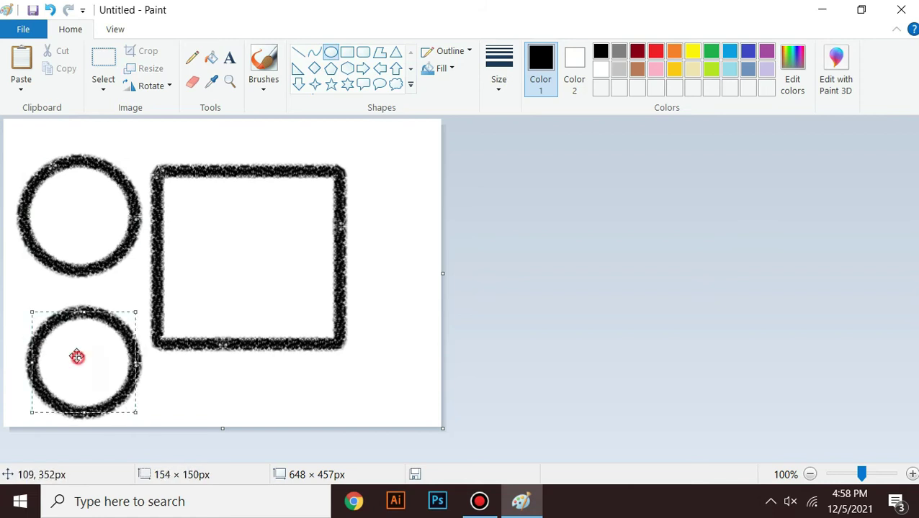
# Change the lower circle's outline to Oil and draw another oil-outlined ellipse of about 182 × 170 px inside the rectangle.
pyautogui.click(453, 54)
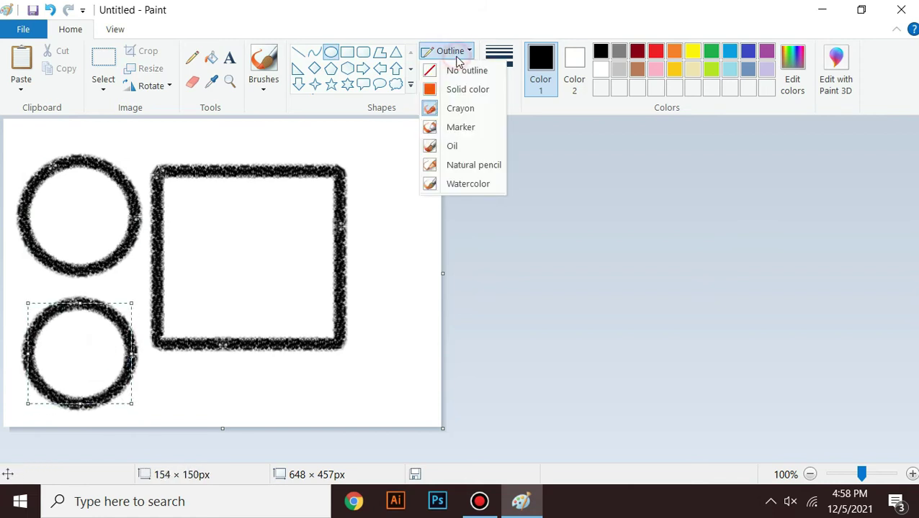
pyautogui.click(449, 150)
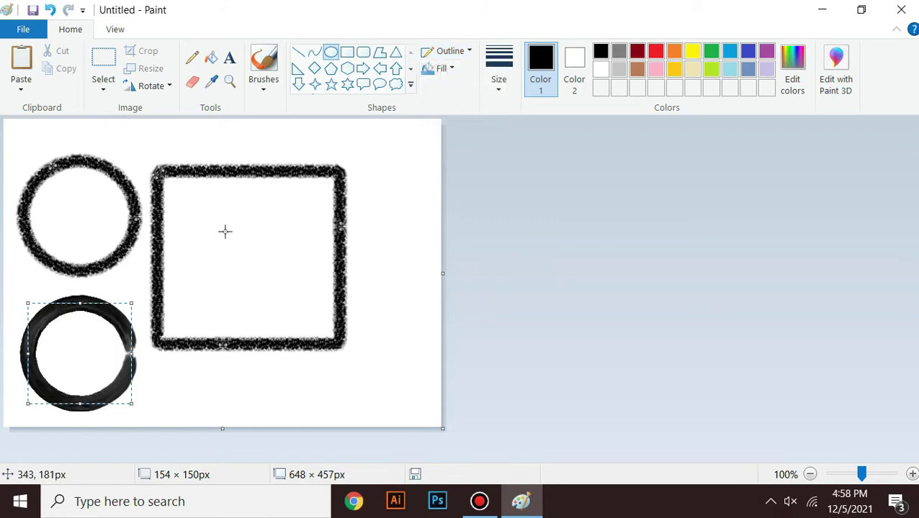
pyautogui.moveTo(194, 206)
pyautogui.mouseDown()
pyautogui.moveTo(285, 301)
pyautogui.moveTo(317, 321)
pyautogui.mouseUp()
pyautogui.moveTo(252, 273); pyautogui.dragTo(245, 262)
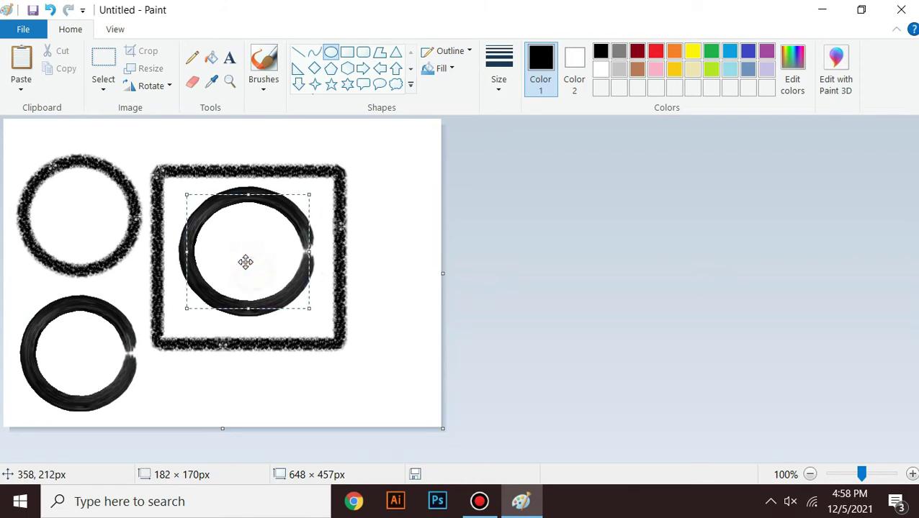
pyautogui.click(393, 223)
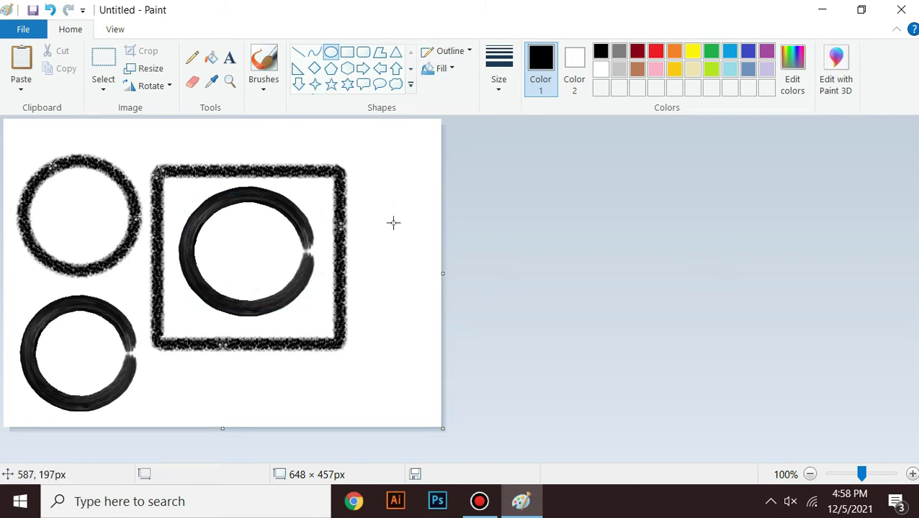
# Draw oil-outlined ellipses of about 81 × 282 px to the right of the rectangle and about 330 × 35 px above it.
pyautogui.moveTo(366, 172)
pyautogui.mouseDown()
pyautogui.moveTo(403, 270)
pyautogui.moveTo(420, 360)
pyautogui.mouseUp()
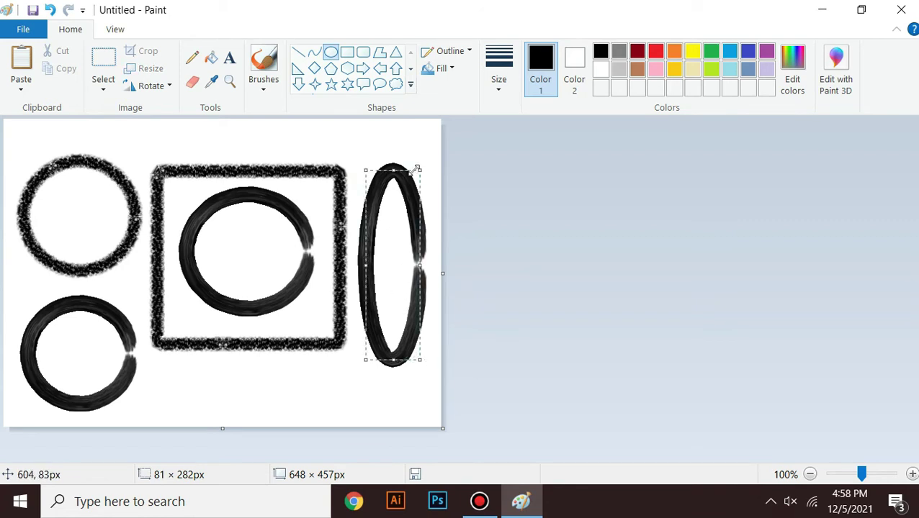
pyautogui.click(446, 51)
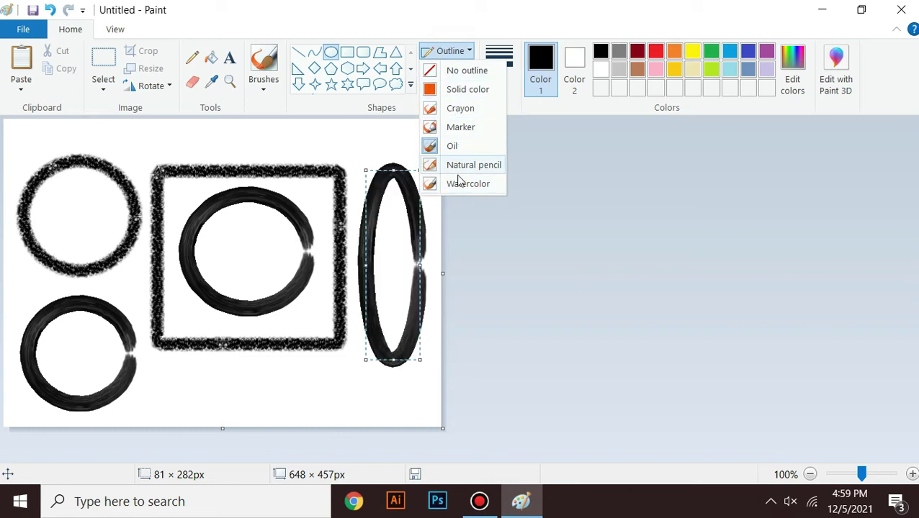
pyautogui.click(377, 132)
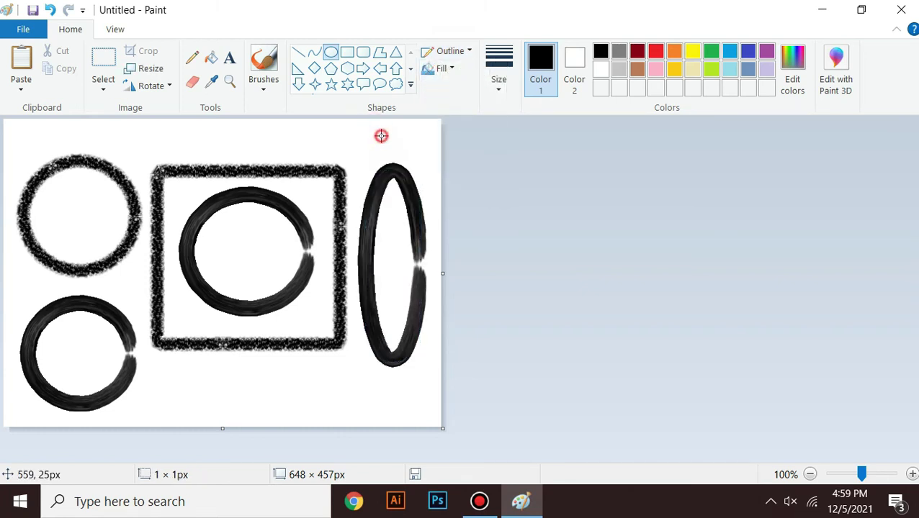
pyautogui.moveTo(129, 125); pyautogui.dragTo(366, 150)
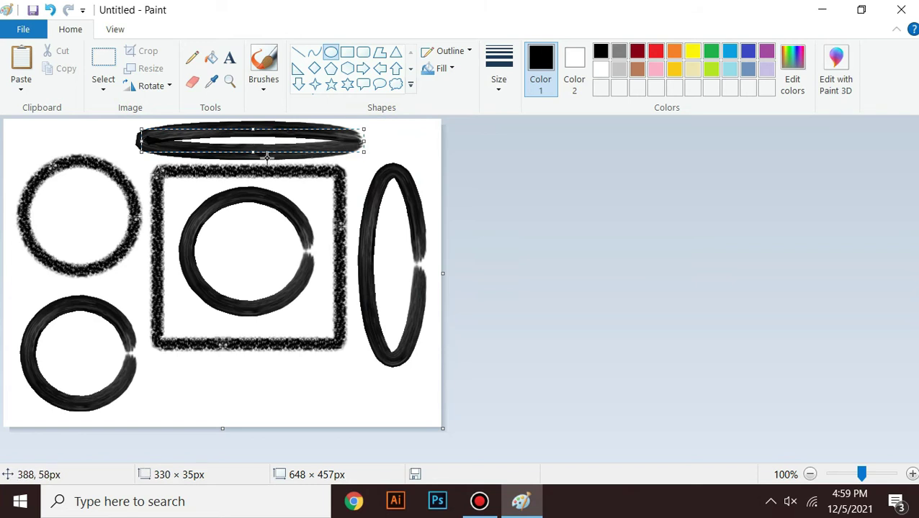
pyautogui.click(462, 54)
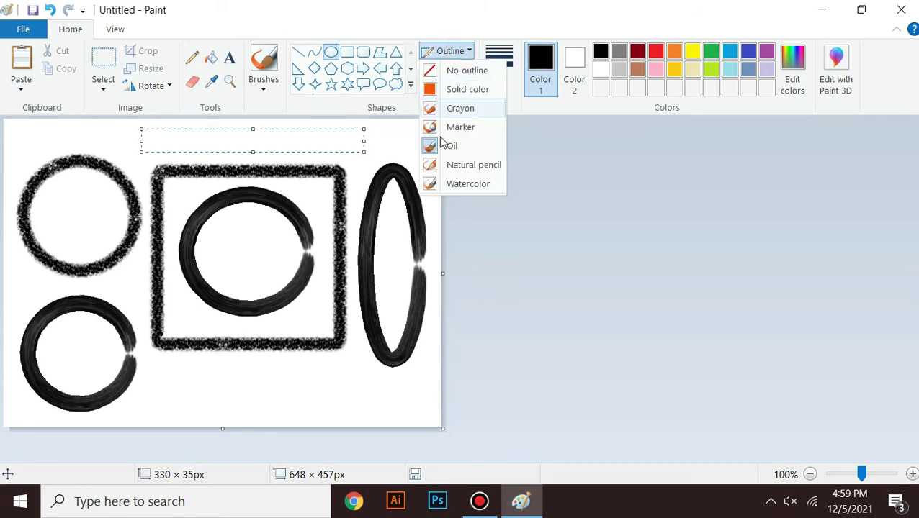
pyautogui.click(382, 176)
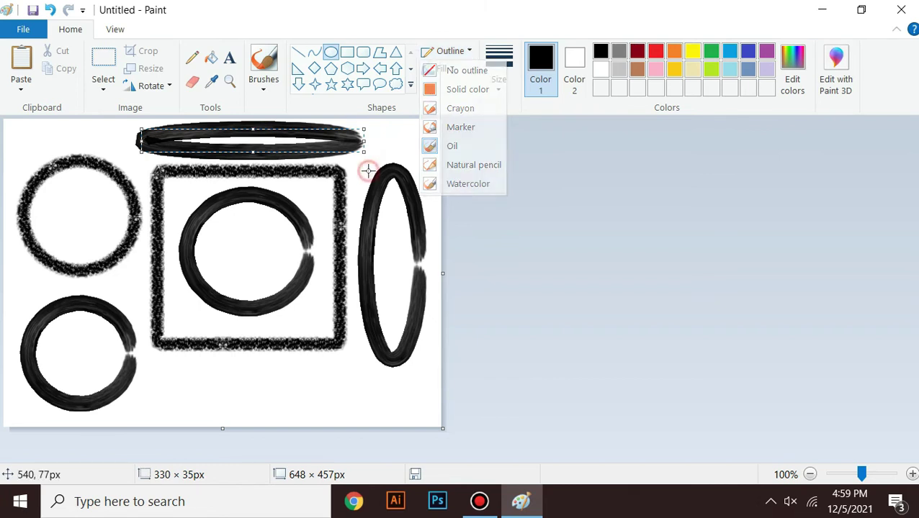
pyautogui.click(412, 146)
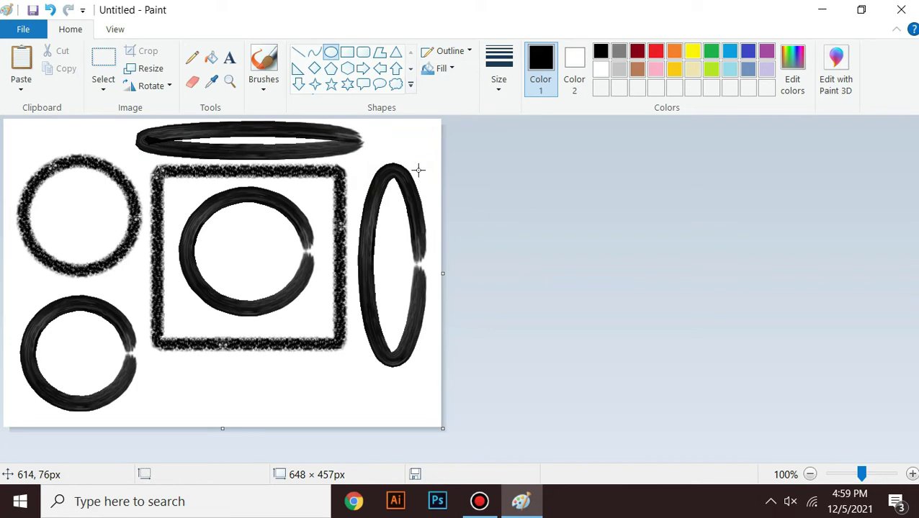
# Clear the canvas and paint two orange zigzag strokes on its left half with the standard brush.
pyautogui.hotkey('ctrl', 'a')
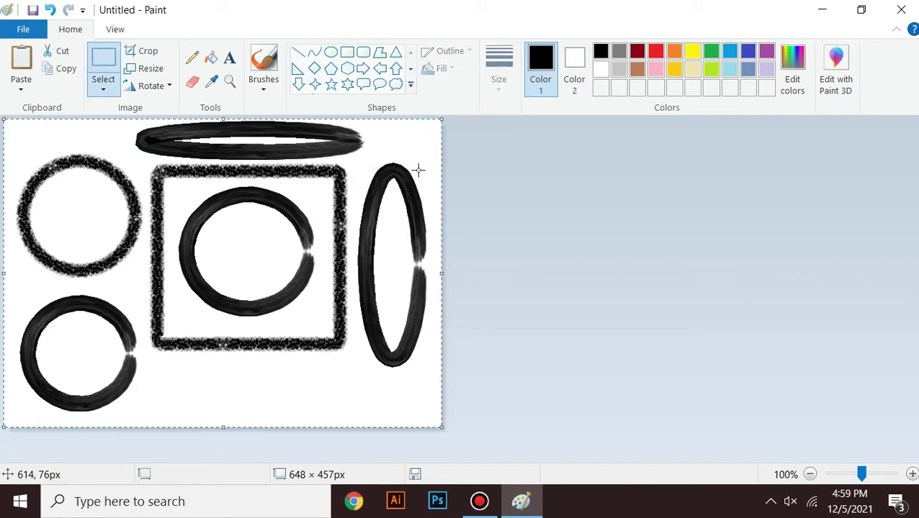
pyautogui.press('Delete')
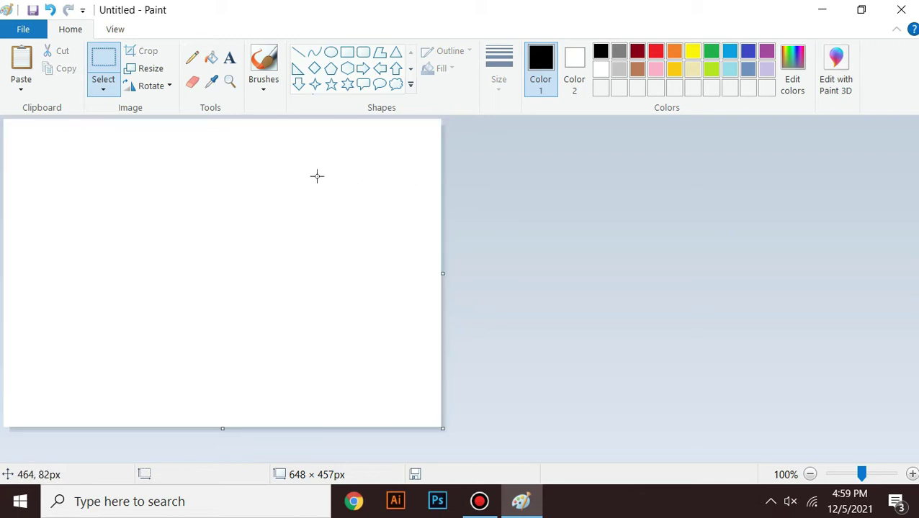
pyautogui.click(264, 89)
pyautogui.click(264, 115)
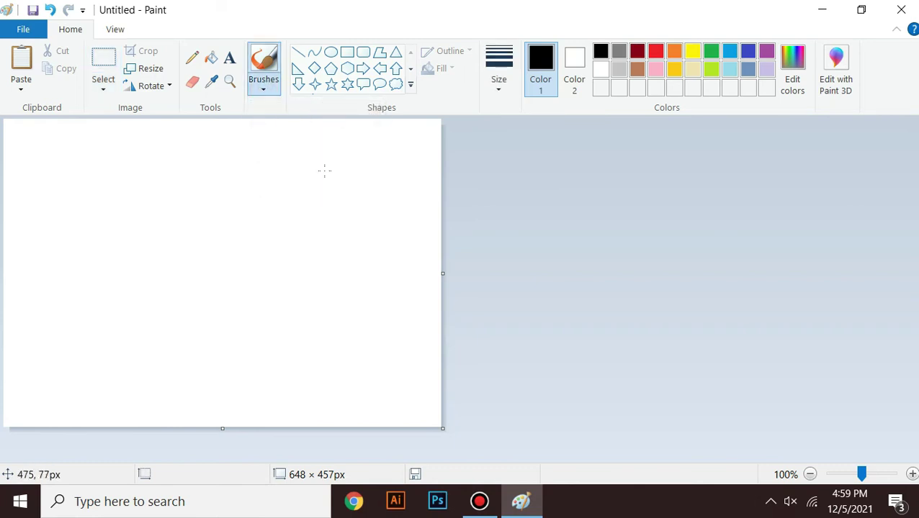
pyautogui.moveTo(85, 171)
pyautogui.mouseDown()
pyautogui.moveTo(61, 222)
pyautogui.moveTo(129, 214)
pyautogui.moveTo(69, 259)
pyautogui.moveTo(111, 264)
pyautogui.moveTo(119, 315)
pyautogui.mouseUp()
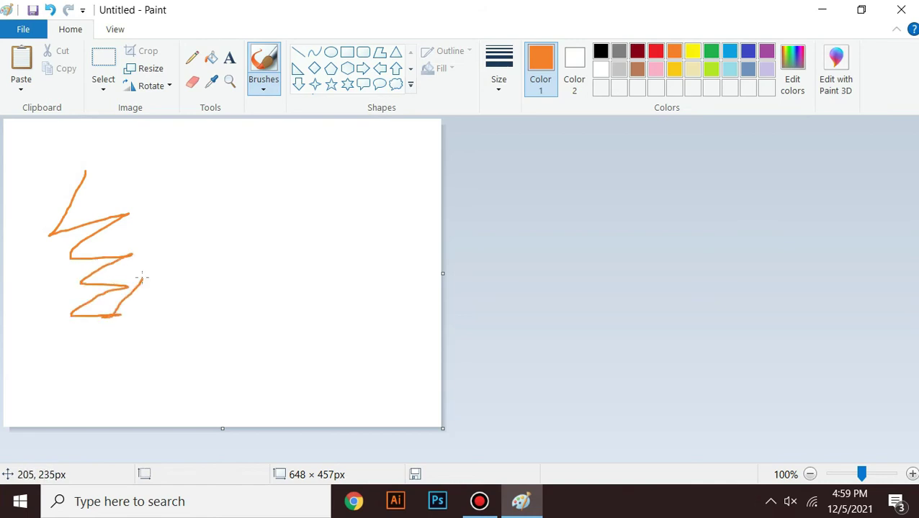
pyautogui.moveTo(157, 221)
pyautogui.mouseDown()
pyautogui.moveTo(199, 250)
pyautogui.moveTo(159, 336)
pyautogui.mouseUp()
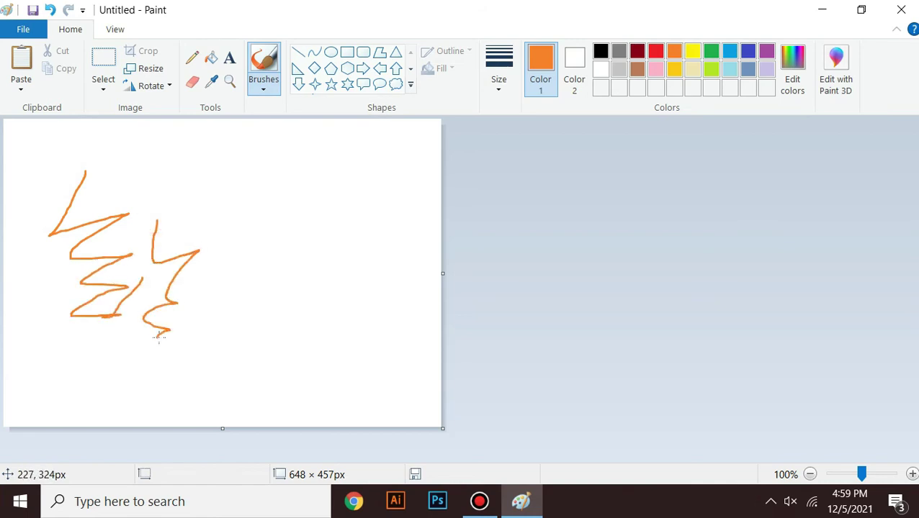
# Paint one orange S-shaped stroke with Calligraphy brush 1 and another to its right with Calligraphy brush 2.
pyautogui.click(265, 86)
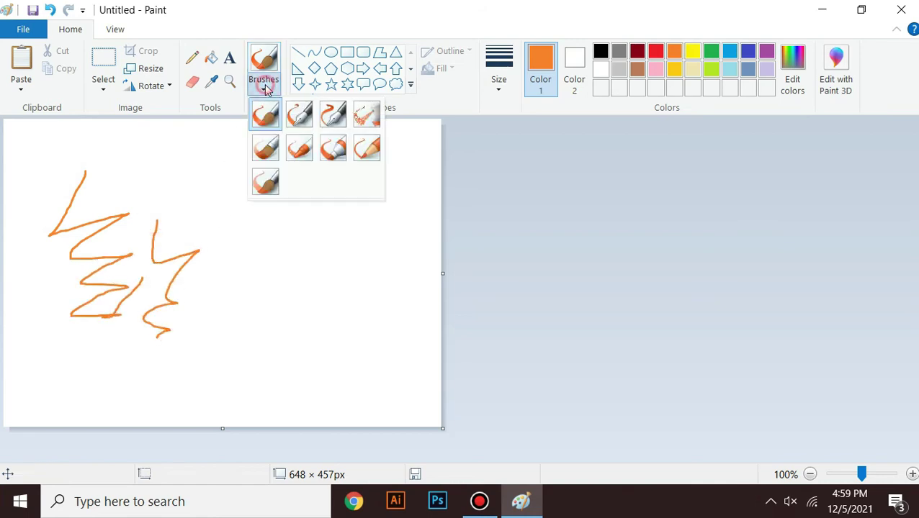
pyautogui.click(300, 114)
pyautogui.moveTo(272, 177)
pyautogui.mouseDown()
pyautogui.moveTo(245, 196)
pyautogui.moveTo(290, 304)
pyautogui.moveTo(229, 275)
pyautogui.mouseUp()
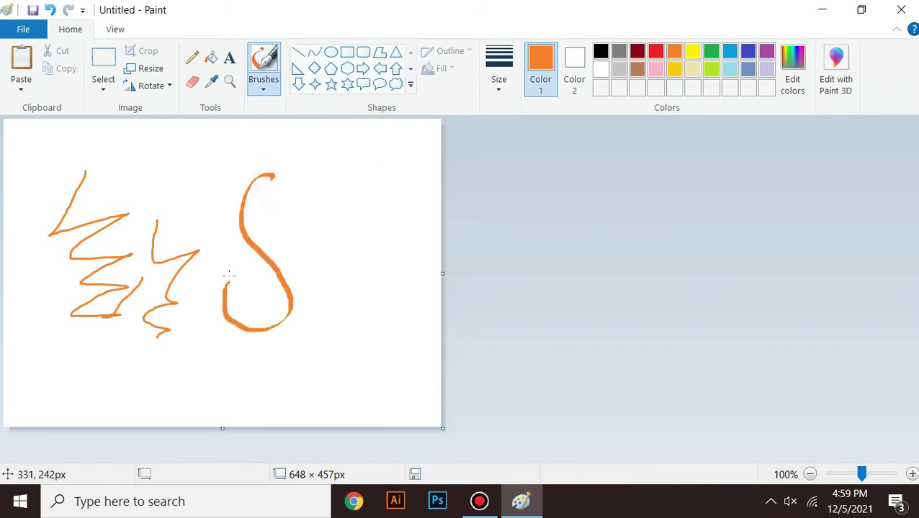
pyautogui.click(263, 83)
pyautogui.click(332, 114)
pyautogui.moveTo(366, 173)
pyautogui.mouseDown()
pyautogui.moveTo(338, 208)
pyautogui.moveTo(368, 260)
pyautogui.moveTo(371, 314)
pyautogui.moveTo(321, 255)
pyautogui.mouseUp()
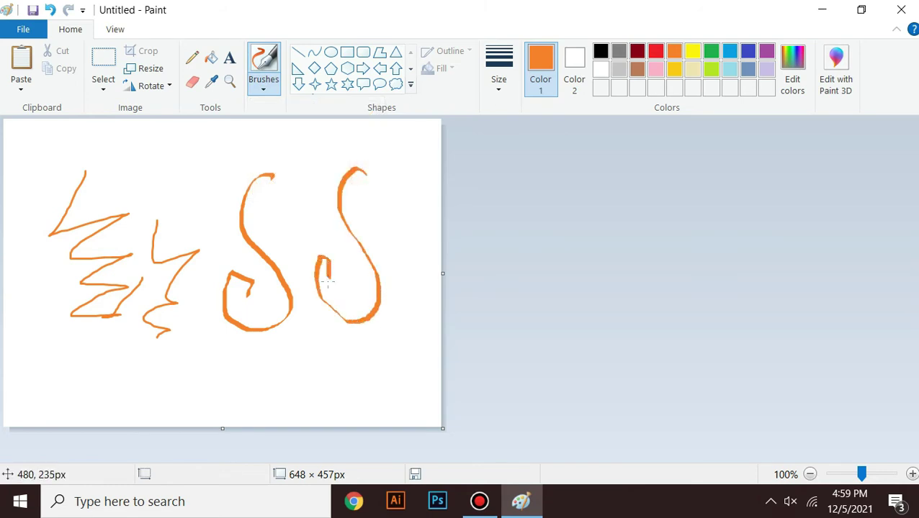
# Spray an orange zigzag left of the first S with the Airbrush and paint an Oil brush patch over the second S.
pyautogui.click(264, 80)
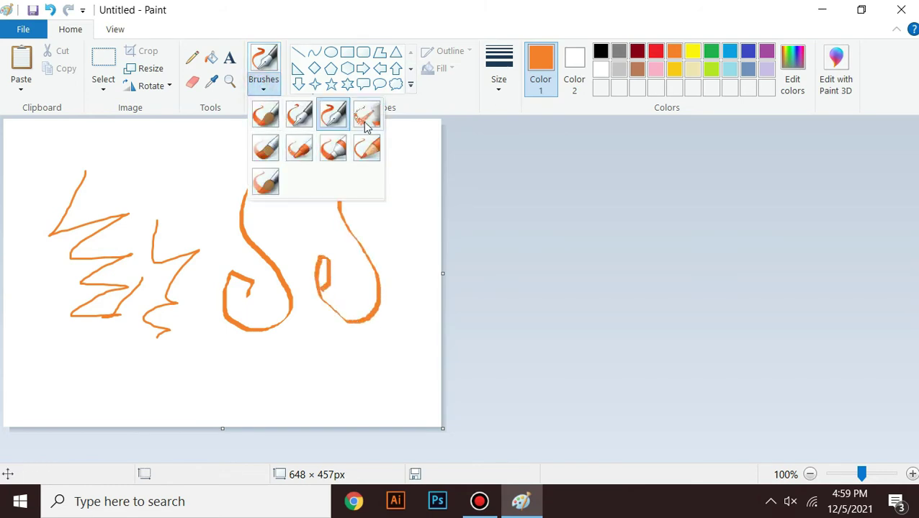
pyautogui.moveTo(219, 166)
pyautogui.mouseDown()
pyautogui.moveTo(194, 170)
pyautogui.moveTo(193, 202)
pyautogui.moveTo(230, 212)
pyautogui.moveTo(206, 240)
pyautogui.moveTo(205, 286)
pyautogui.moveTo(185, 316)
pyautogui.moveTo(210, 335)
pyautogui.mouseUp()
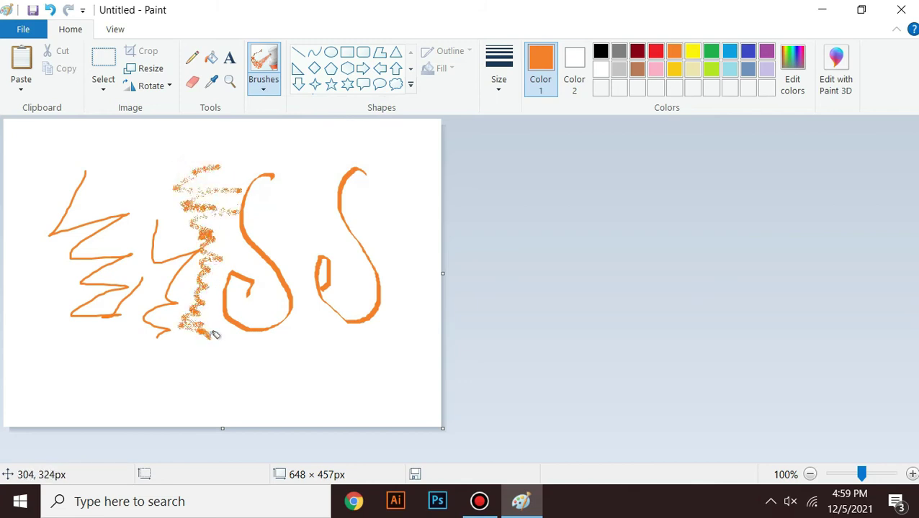
pyautogui.click(263, 80)
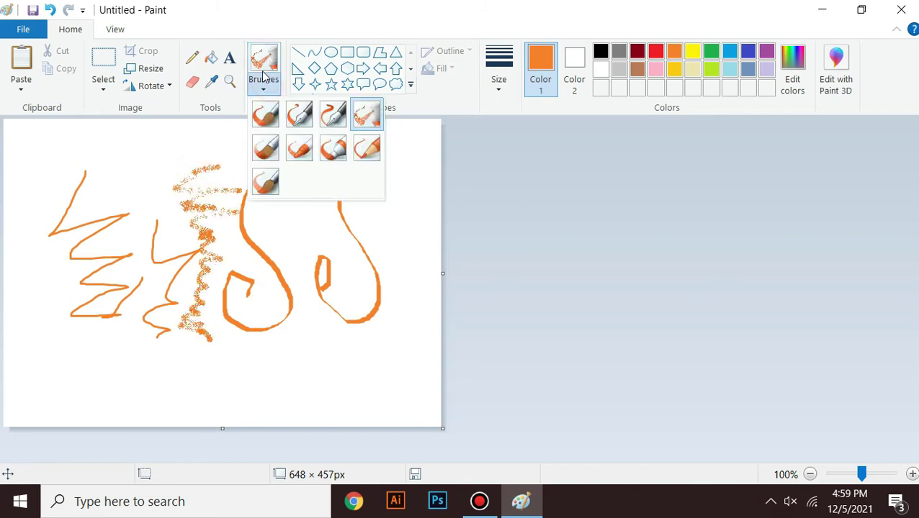
pyautogui.click(266, 149)
pyautogui.moveTo(388, 147)
pyautogui.mouseDown()
pyautogui.moveTo(310, 161)
pyautogui.moveTo(354, 177)
pyautogui.moveTo(364, 220)
pyautogui.mouseUp()
pyautogui.moveTo(308, 224); pyautogui.dragTo(312, 247)
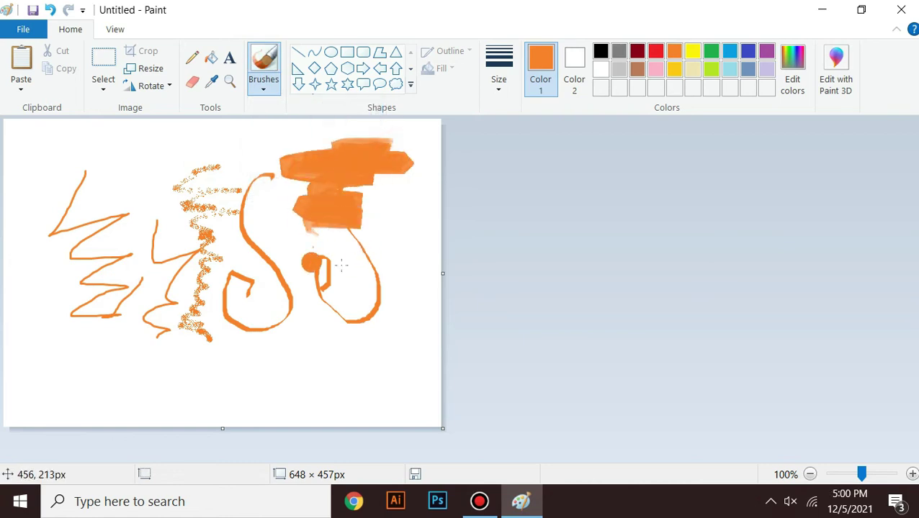
# Paint an S stroke at the upper left and a wavy stroke along the canvas bottom with the Marker, and set Color 1 to pink.
pyautogui.click(264, 80)
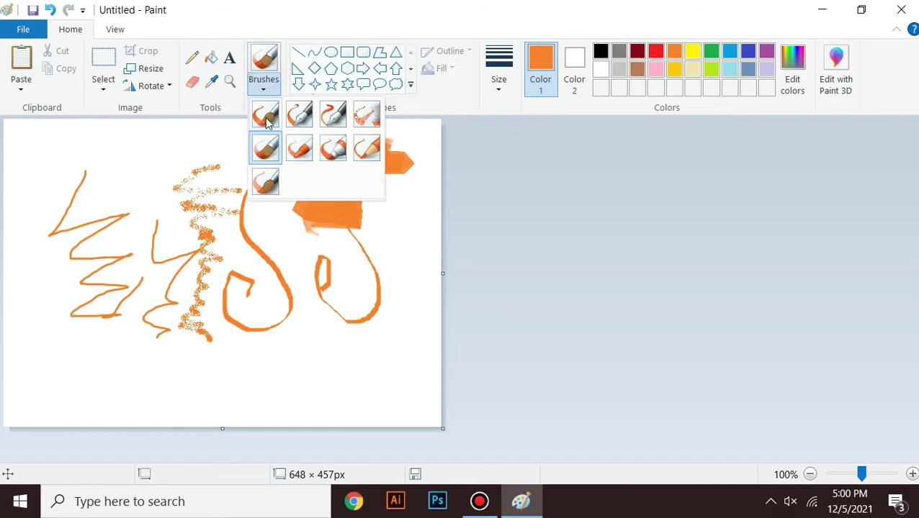
pyautogui.click(332, 149)
pyautogui.moveTo(160, 142)
pyautogui.mouseDown()
pyautogui.moveTo(154, 154)
pyautogui.moveTo(125, 163)
pyautogui.moveTo(136, 237)
pyautogui.moveTo(99, 216)
pyautogui.mouseUp()
pyautogui.moveTo(109, 386)
pyautogui.mouseDown()
pyautogui.moveTo(175, 388)
pyautogui.moveTo(194, 407)
pyautogui.moveTo(242, 374)
pyautogui.moveTo(282, 369)
pyautogui.moveTo(328, 390)
pyautogui.moveTo(358, 348)
pyautogui.moveTo(385, 367)
pyautogui.moveTo(392, 338)
pyautogui.moveTo(406, 365)
pyautogui.moveTo(411, 263)
pyautogui.moveTo(386, 232)
pyautogui.mouseUp()
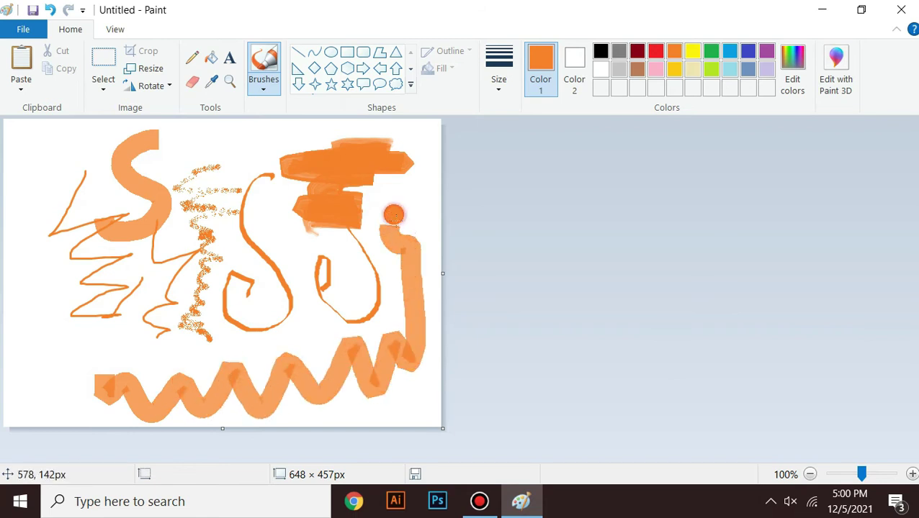
pyautogui.click(655, 69)
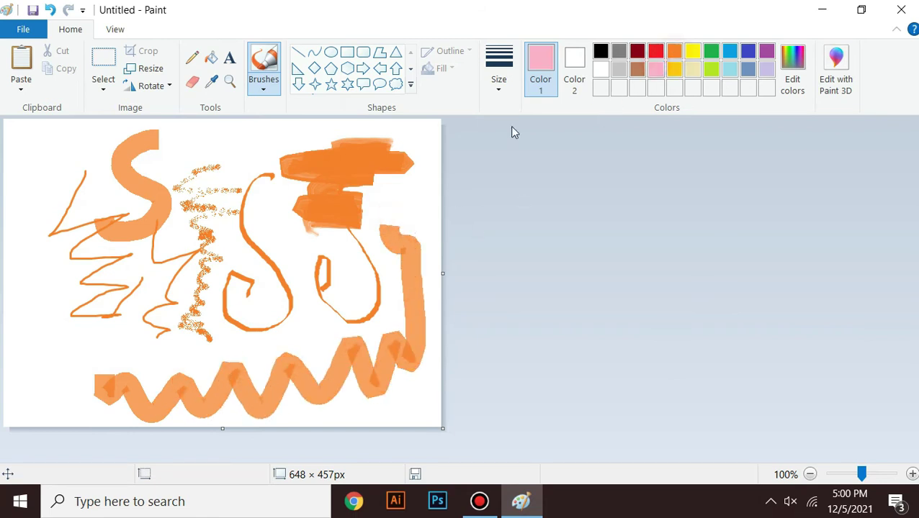
# Brush a wavy pink stroke down the left part of the drawing and clear the entire canvas.
pyautogui.moveTo(30, 148)
pyautogui.mouseDown()
pyautogui.moveTo(46, 180)
pyautogui.moveTo(36, 292)
pyautogui.moveTo(43, 353)
pyautogui.moveTo(54, 351)
pyautogui.mouseUp()
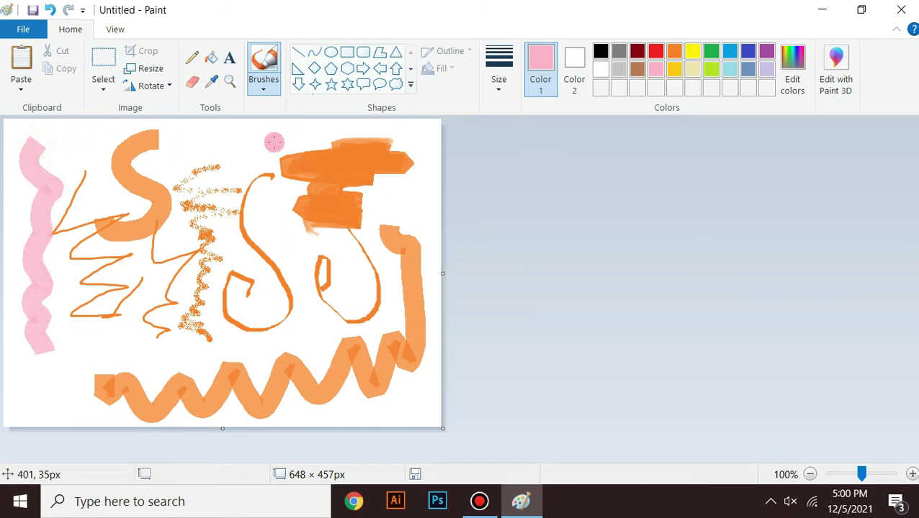
pyautogui.hotkey('ctrl', 'a')
pyautogui.press('Delete')
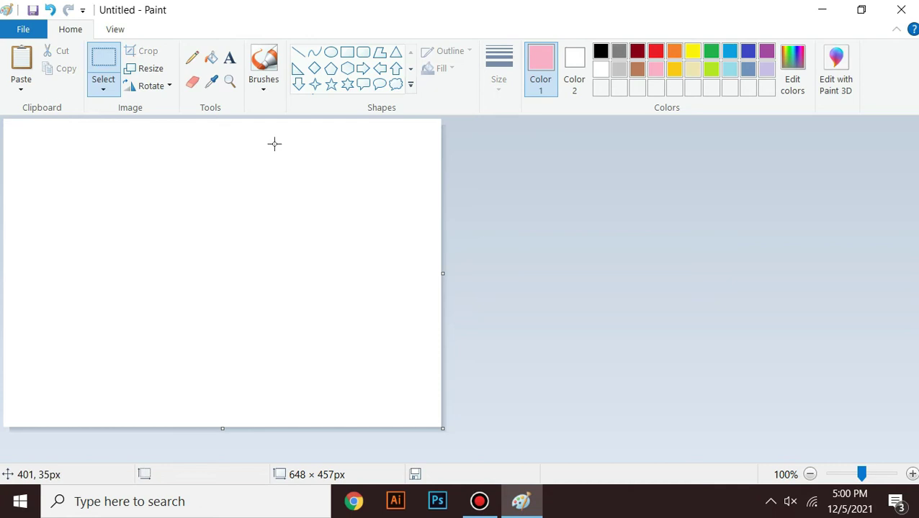
# Draw a pink ellipse about 324 × 303 px on the canvas and give it a solid color outline.
pyautogui.click(330, 51)
pyautogui.click(88, 170)
pyautogui.moveTo(102, 188); pyautogui.dragTo(306, 375)
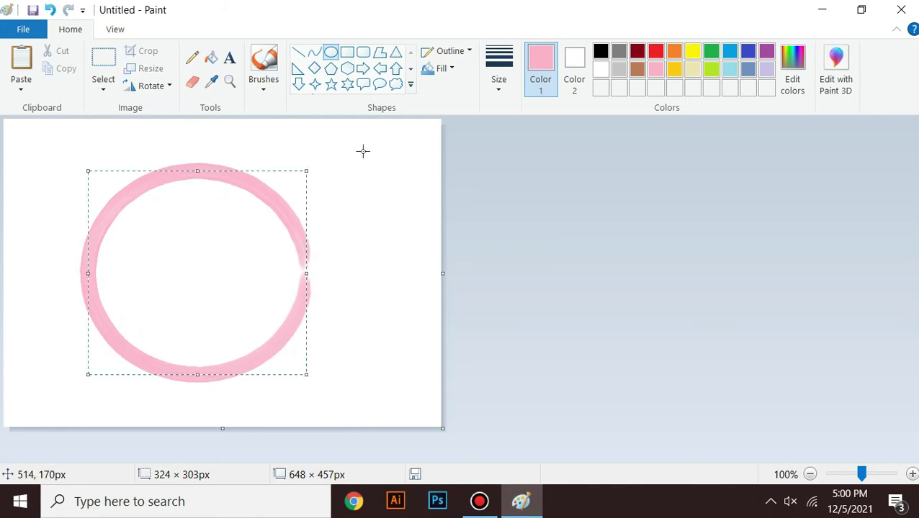
pyautogui.click(450, 56)
pyautogui.click(463, 89)
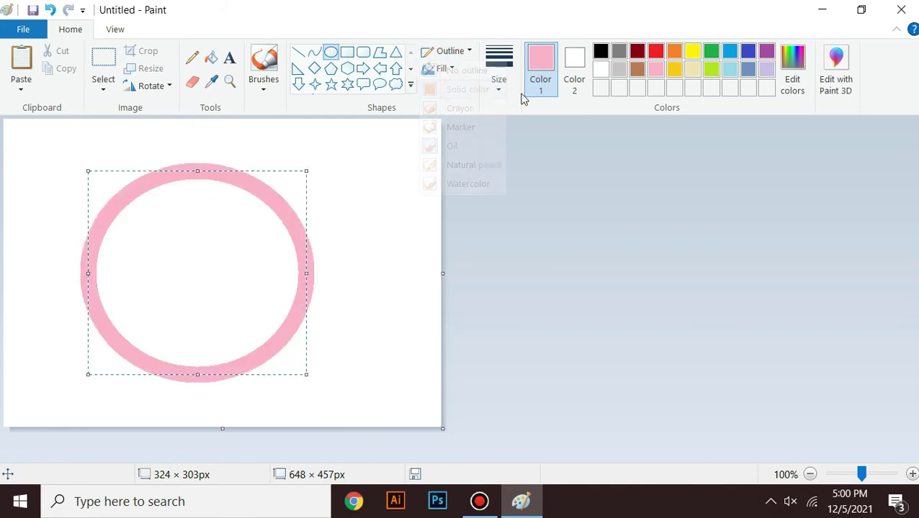
# Change the ellipse's outline color to black and reduce the outline to a thin line.
pyautogui.click(600, 51)
pyautogui.hotkey('ctrl', '-')
pyautogui.hotkey('ctrl', '-')
pyautogui.hotkey('ctrl', '-')
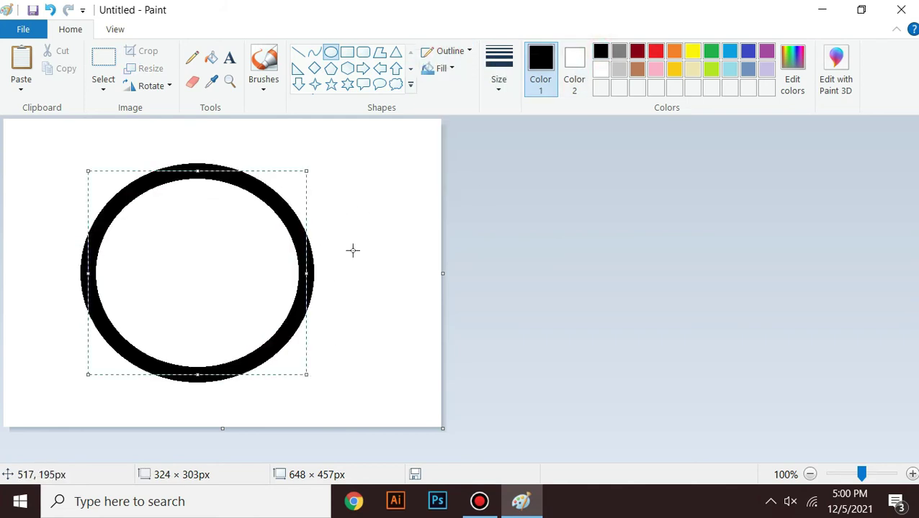
pyautogui.hotkey('ctrl', '-')
pyautogui.hotkey('ctrl', '-')
pyautogui.hotkey('ctrl', '-')
pyautogui.hotkey('ctrl', '-')
pyautogui.hotkey('ctrl', '-')
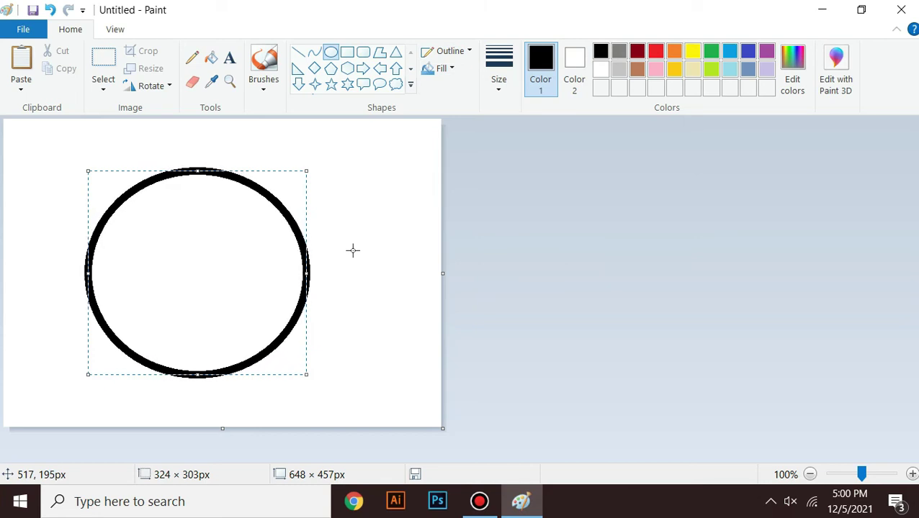
pyautogui.hotkey('ctrl', '+')
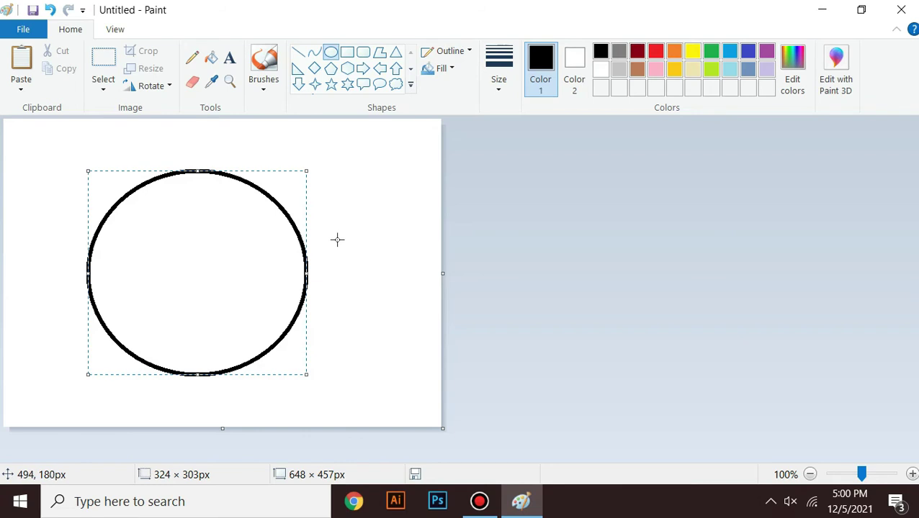
# Move the ellipse up and to the left, and resize it to about 399 × 376 px.
pyautogui.moveTo(187, 281); pyautogui.dragTo(152, 254)
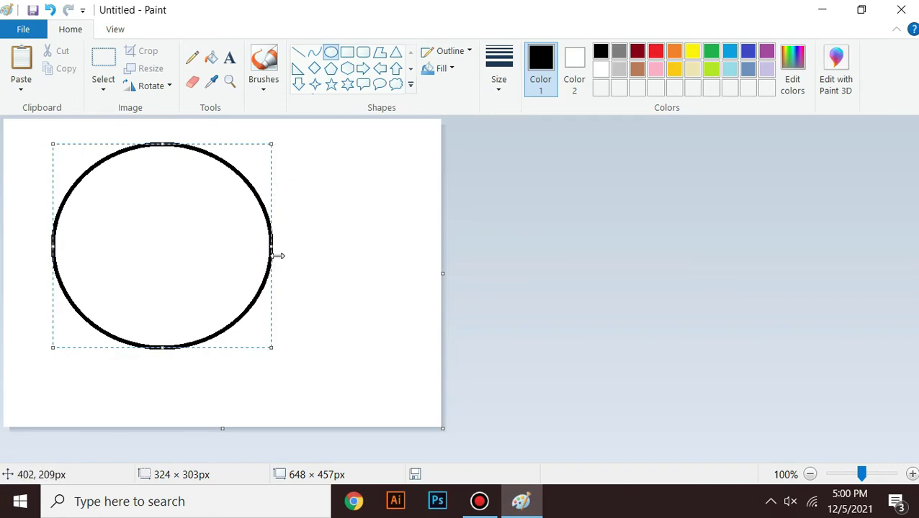
pyautogui.moveTo(273, 248); pyautogui.dragTo(345, 241)
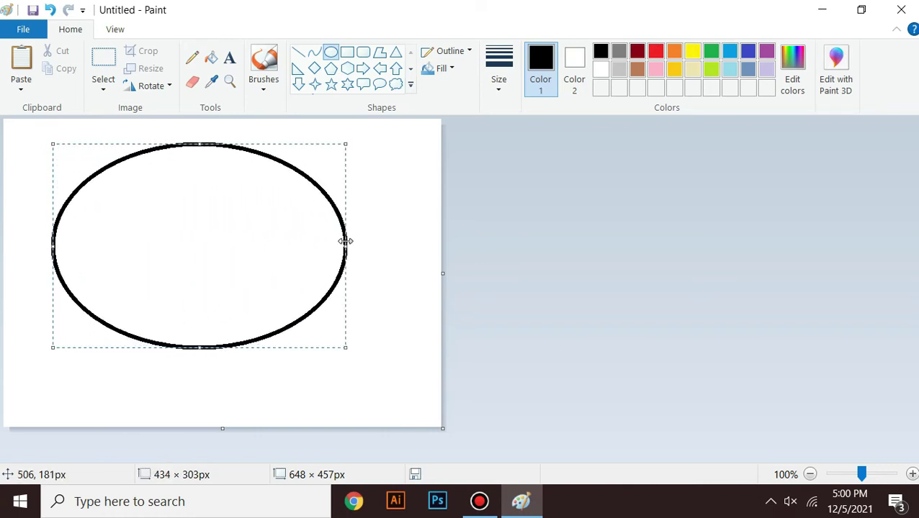
pyautogui.moveTo(199, 356)
pyautogui.mouseDown()
pyautogui.moveTo(199, 434)
pyautogui.moveTo(187, 282)
pyautogui.moveTo(186, 153)
pyautogui.moveTo(196, 121)
pyautogui.moveTo(206, 346)
pyautogui.mouseUp()
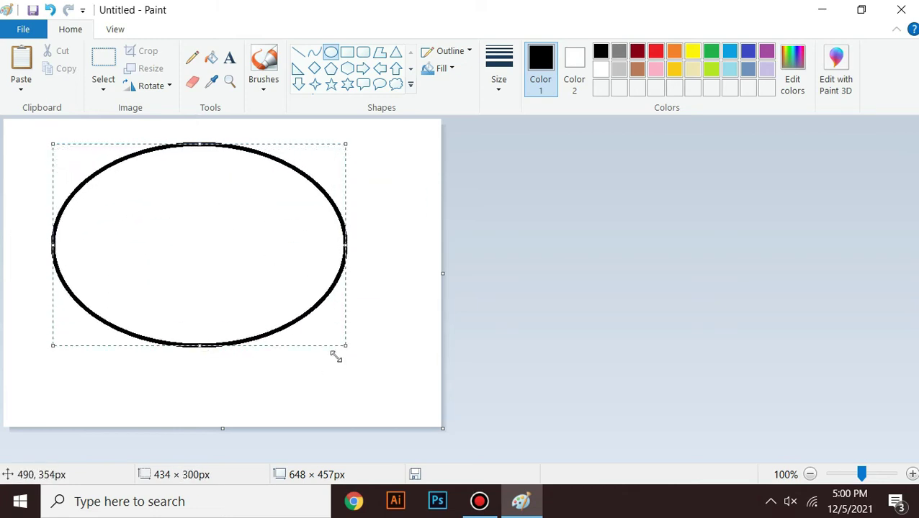
pyautogui.moveTo(346, 347); pyautogui.dragTo(322, 396)
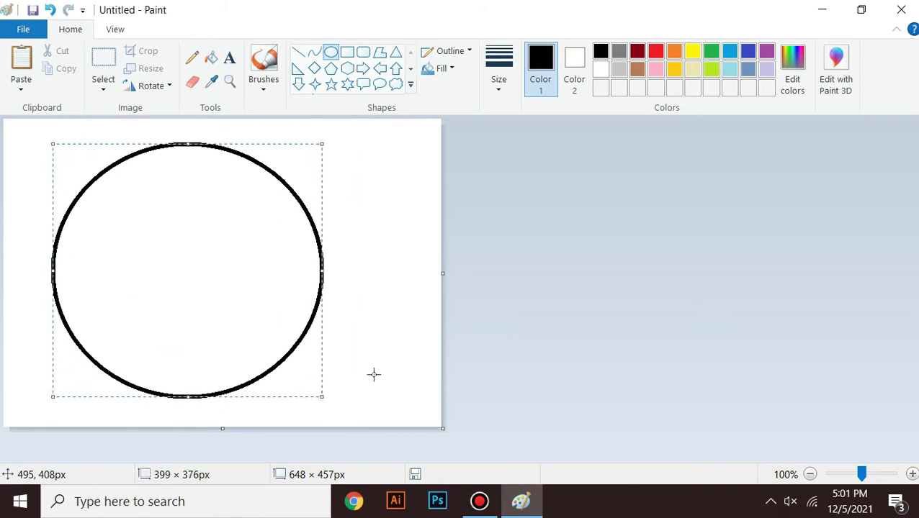
pyautogui.click(379, 295)
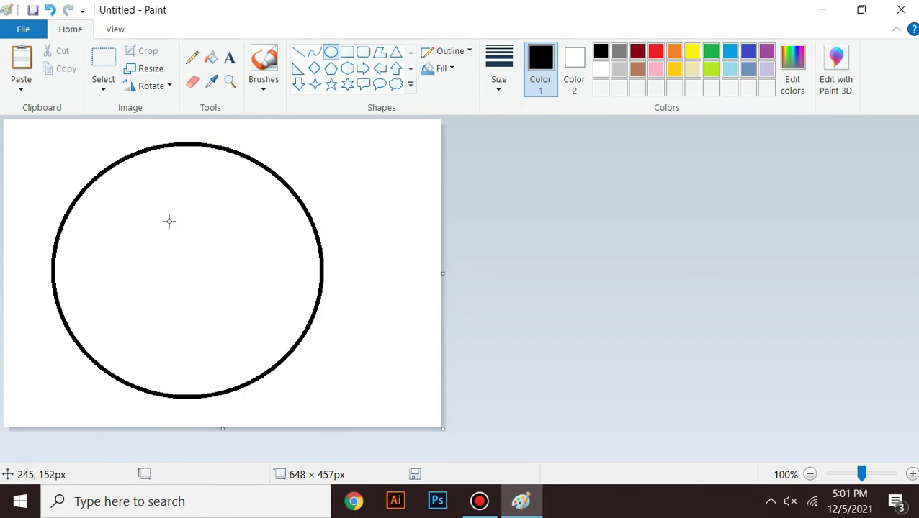
# Select the circle, scale the selection to about 125 × 98 px and up to about 511 × 426 px, and delete it.
pyautogui.click(103, 59)
pyautogui.moveTo(29, 131); pyautogui.dragTo(341, 416)
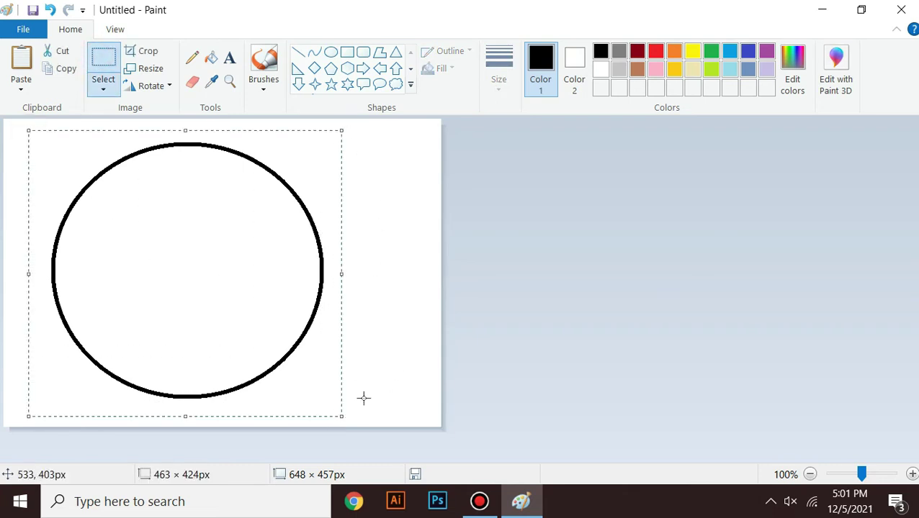
pyautogui.moveTo(342, 417); pyautogui.dragTo(113, 197)
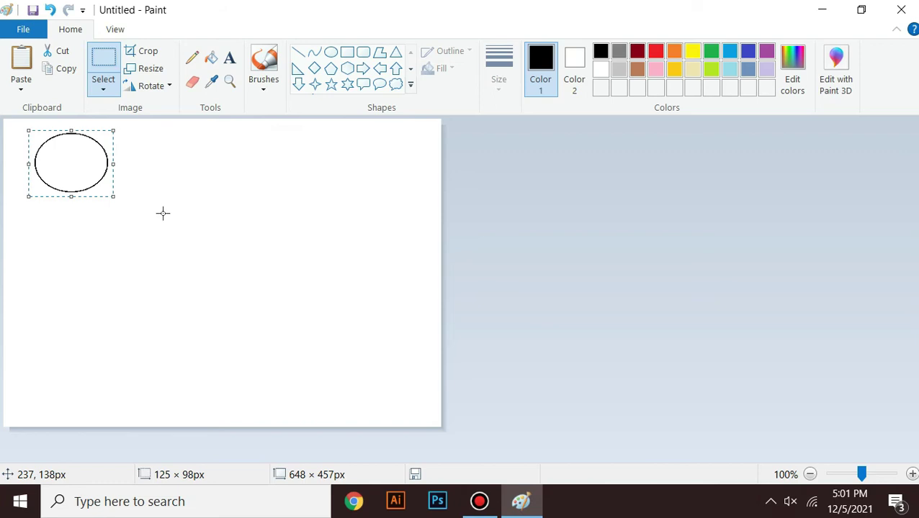
pyautogui.moveTo(113, 196); pyautogui.dragTo(373, 418)
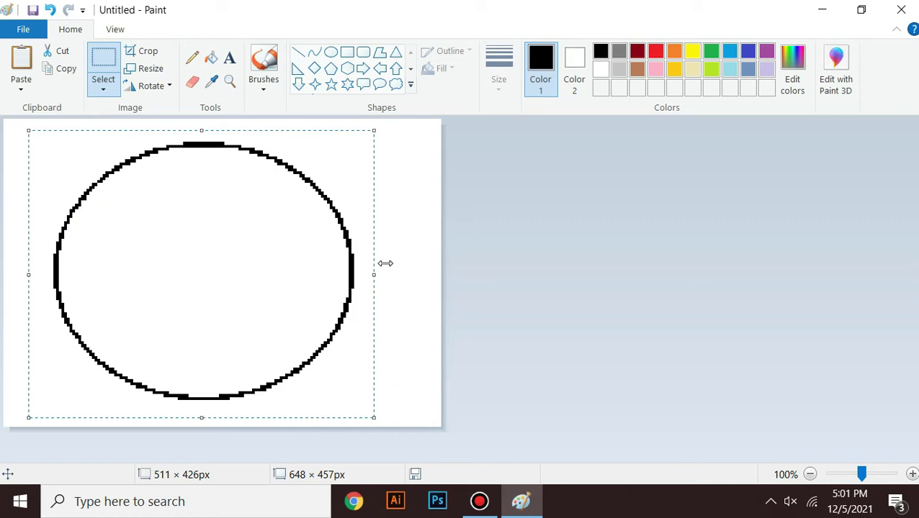
pyautogui.press('Delete')
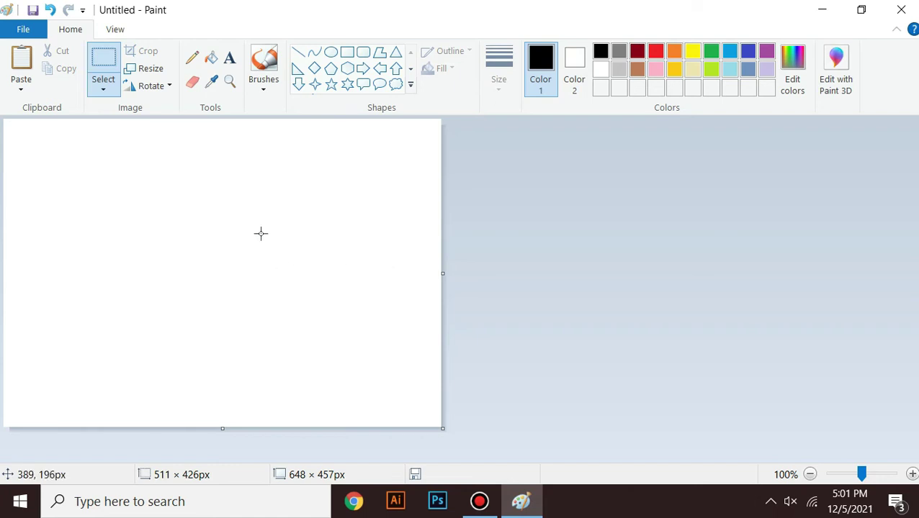
# Draw a tall black-outlined rectangle about 144 × 352 px near the middle of the canvas.
pyautogui.click(331, 52)
pyautogui.click(347, 52)
pyautogui.moveTo(141, 147); pyautogui.dragTo(240, 383)
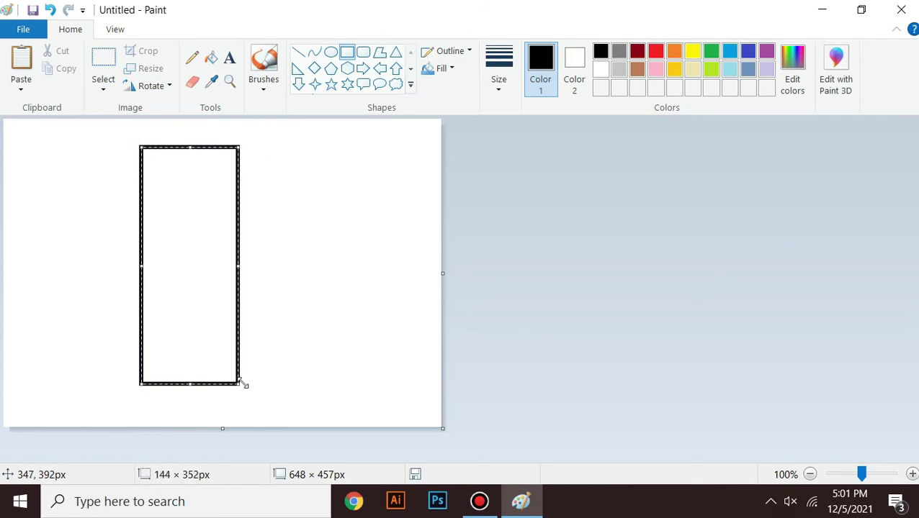
pyautogui.click(293, 175)
# Select the area around the rectangle and view the Resize and Skew options, closing them without changes.
pyautogui.click(105, 62)
pyautogui.moveTo(133, 137); pyautogui.dragTo(247, 397)
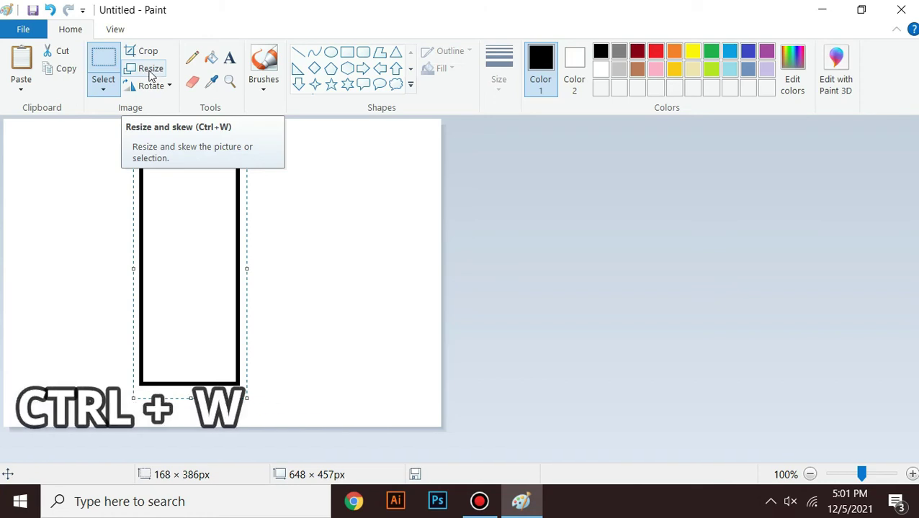
pyautogui.hotkey('ctrl', 'w')
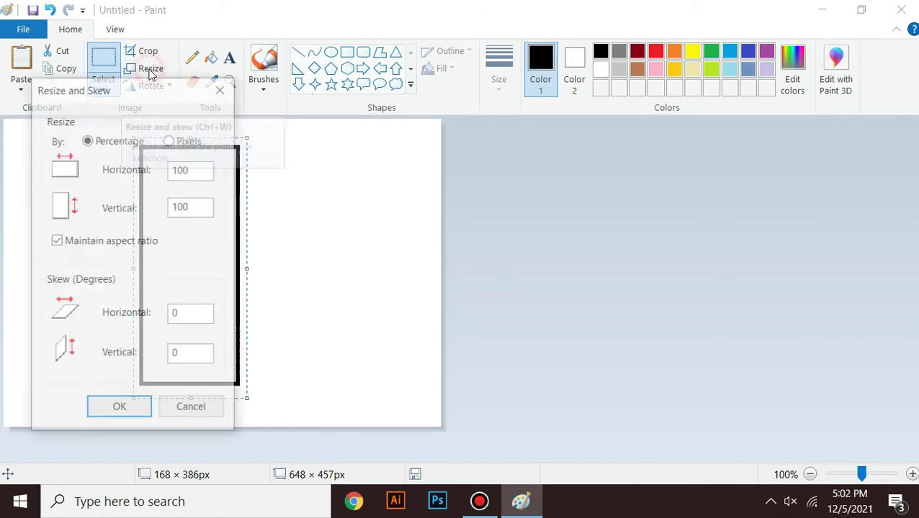
pyautogui.moveTo(112, 92); pyautogui.dragTo(293, 49)
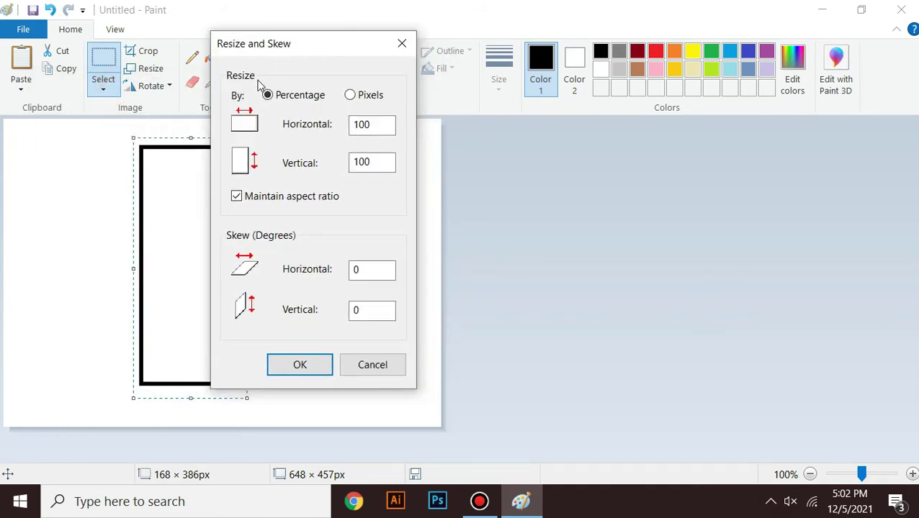
pyautogui.click(401, 43)
# Shorten the selected rectangle area to about 168 × 351 px and skew it horizontally by 20 degrees.
pyautogui.moveTo(193, 137); pyautogui.dragTo(191, 162)
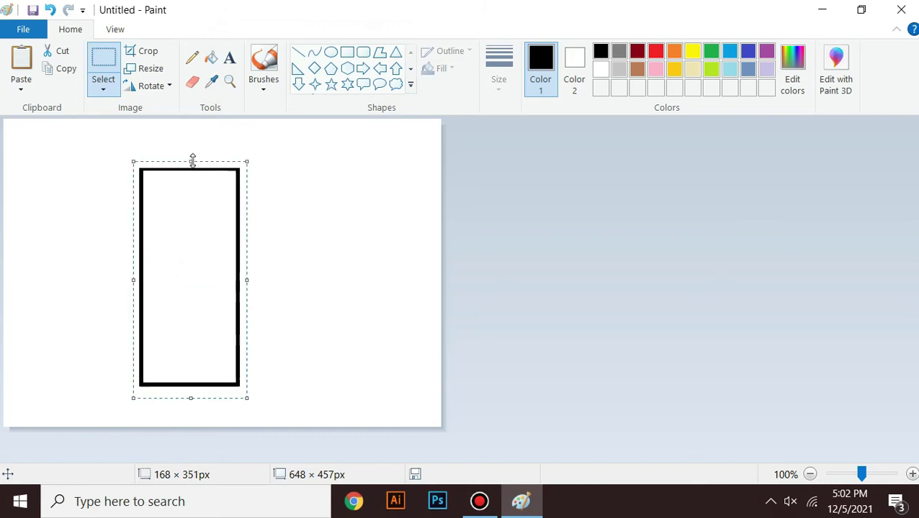
pyautogui.click(146, 69)
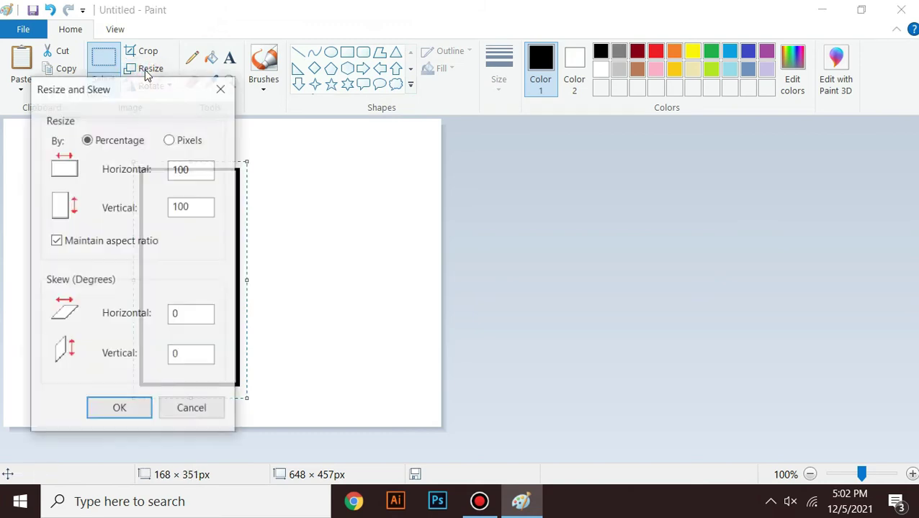
pyautogui.click(178, 143)
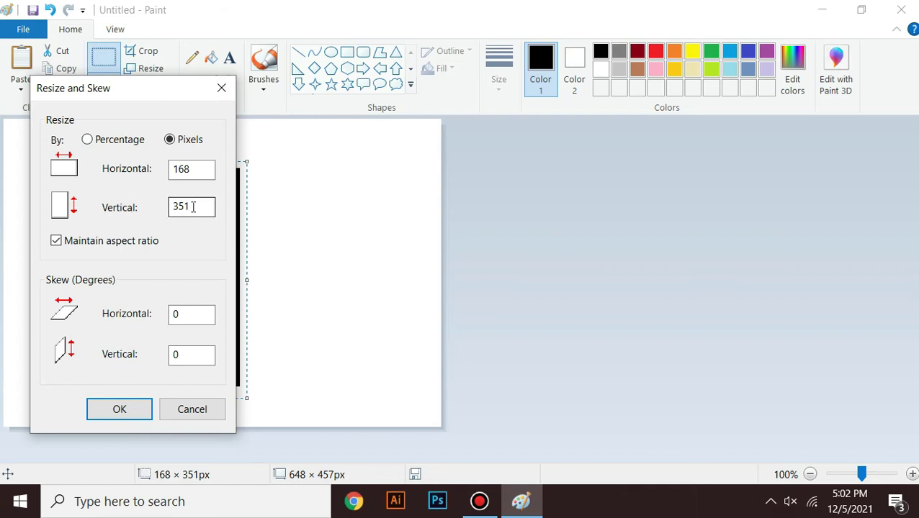
pyautogui.moveTo(191, 207); pyautogui.dragTo(157, 216)
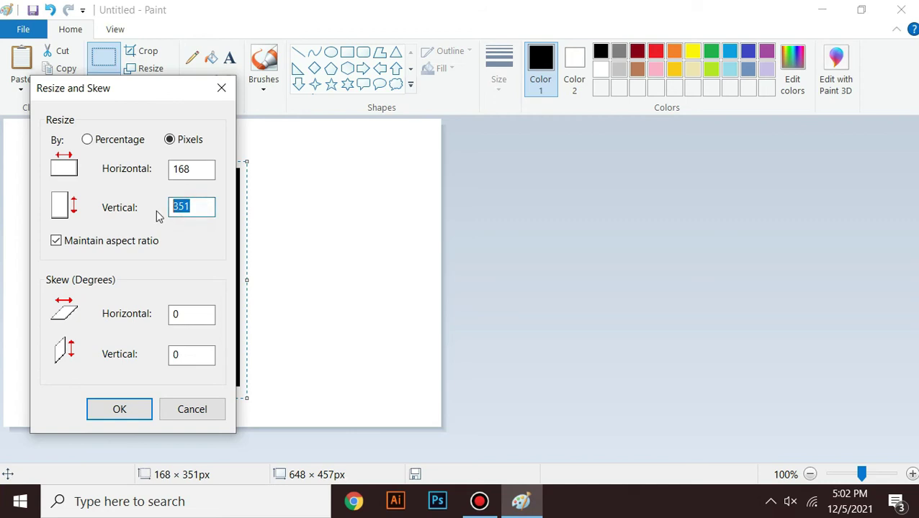
pyautogui.click(191, 207)
pyautogui.moveTo(194, 170); pyautogui.dragTo(162, 173)
pyautogui.click(191, 169)
pyautogui.click(181, 314)
pyautogui.moveTo(188, 314); pyautogui.dragTo(164, 314)
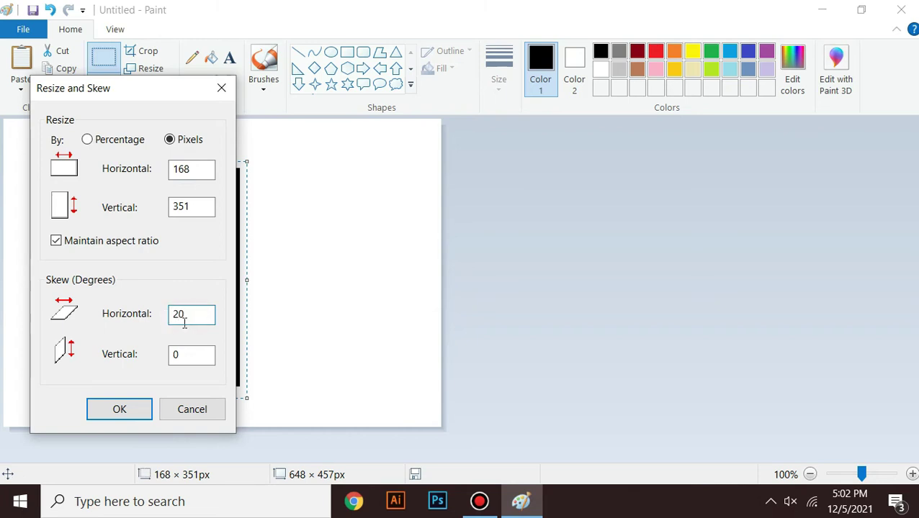
pyautogui.click(142, 408)
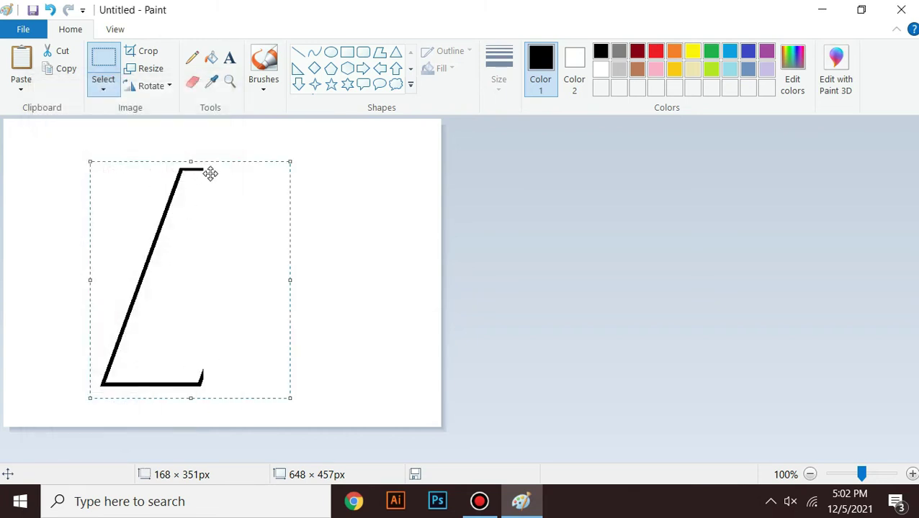
pyautogui.click(347, 280)
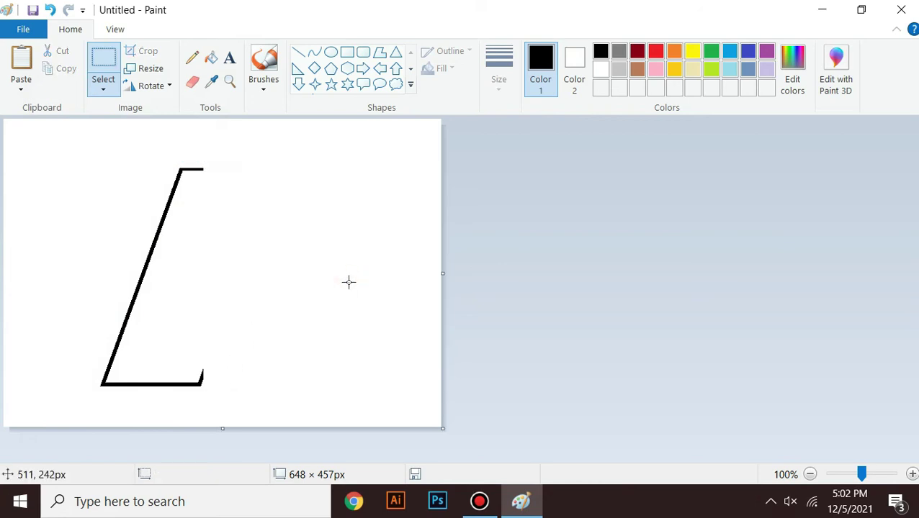
# Undo the skew and height change, and clear the entire canvas.
pyautogui.hotkey('ctrl', 'z')
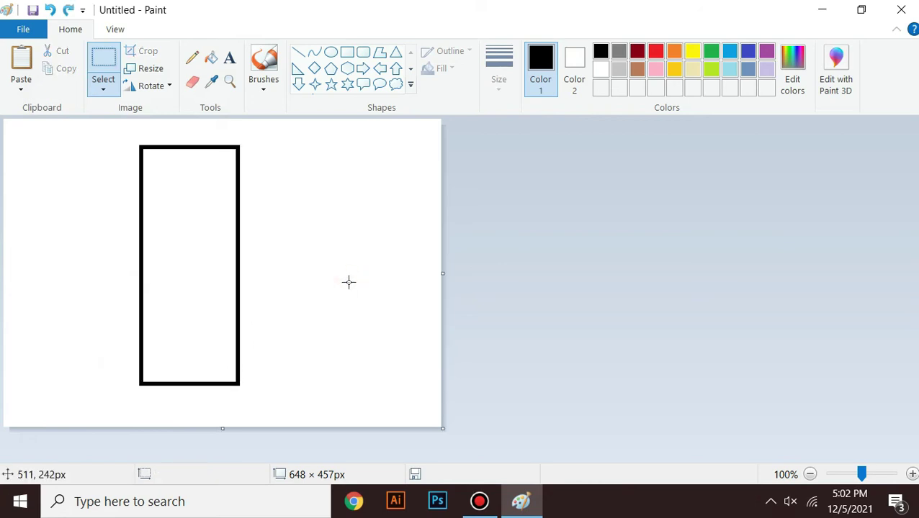
pyautogui.hotkey('ctrl', 'a')
pyautogui.press('Delete')
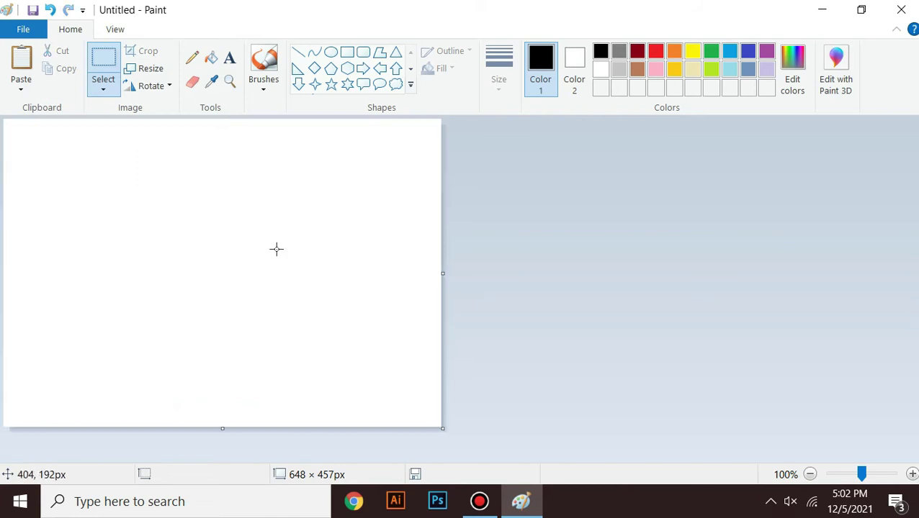
# Draw a nearly square black rectangle about 302 × 286 px and shift it slightly up and to the left.
pyautogui.click(346, 55)
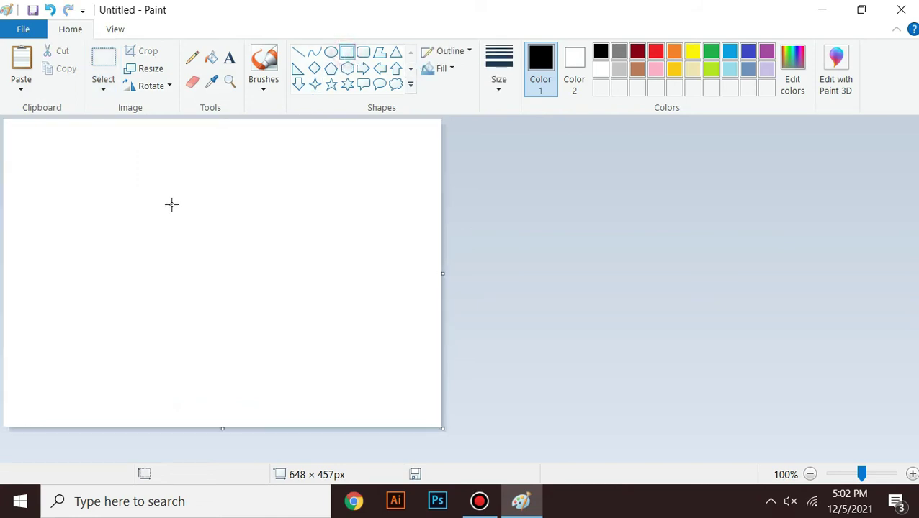
pyautogui.moveTo(98, 169); pyautogui.dragTo(303, 360)
pyautogui.moveTo(195, 269); pyautogui.dragTo(184, 265)
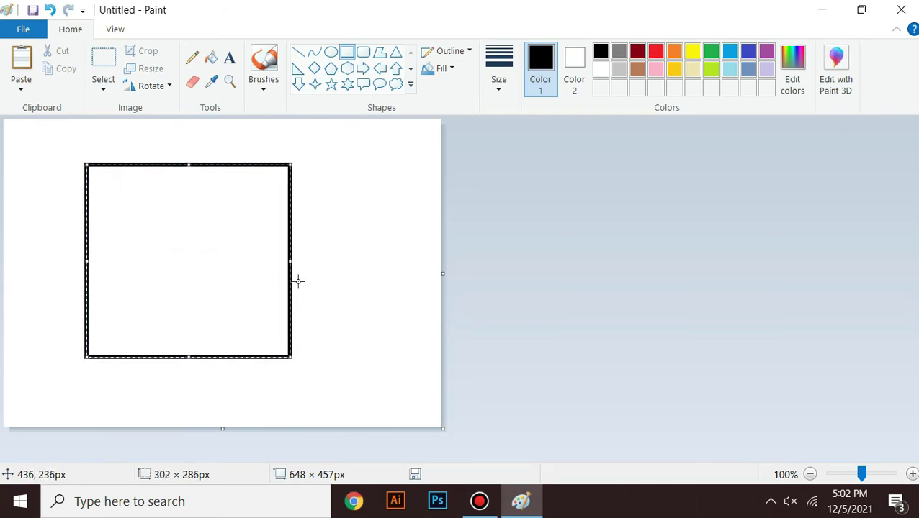
pyautogui.click(366, 222)
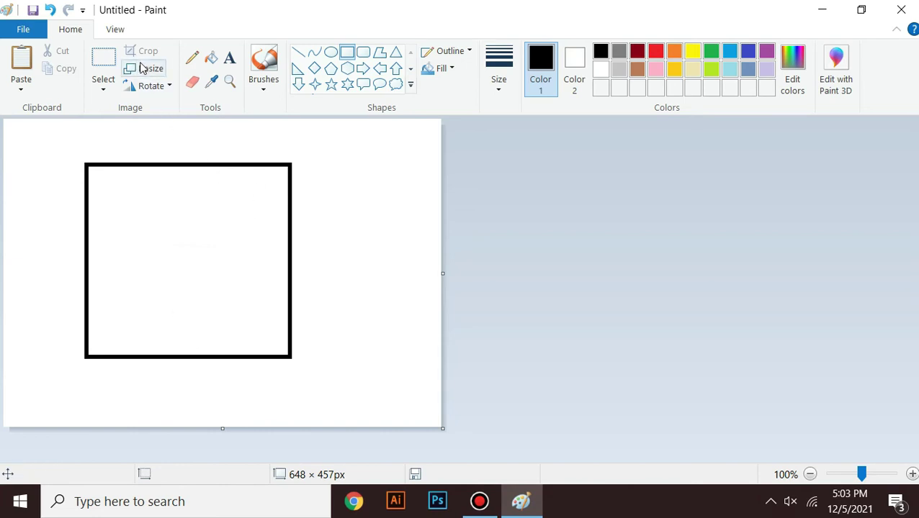
# Crop the picture to an area of about 321 × 309 px closely surrounding the square.
pyautogui.click(103, 61)
pyautogui.moveTo(80, 157); pyautogui.dragTo(297, 364)
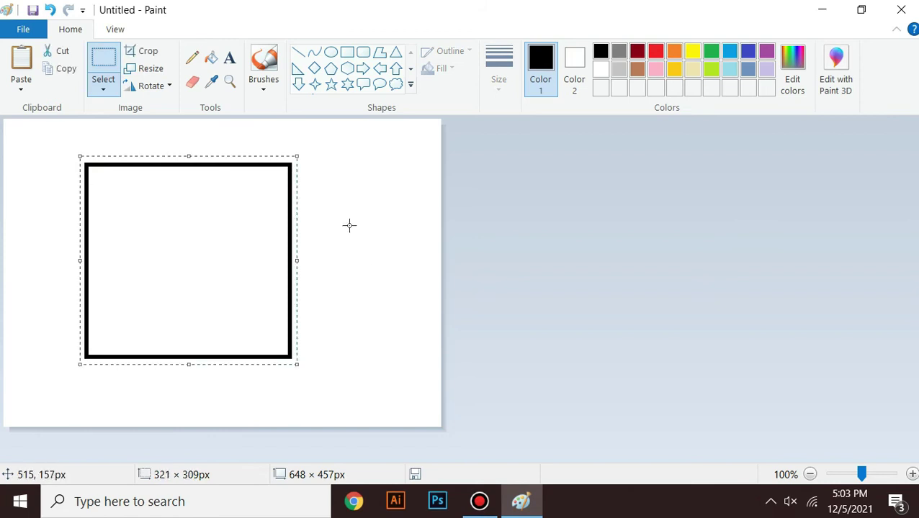
pyautogui.click(147, 57)
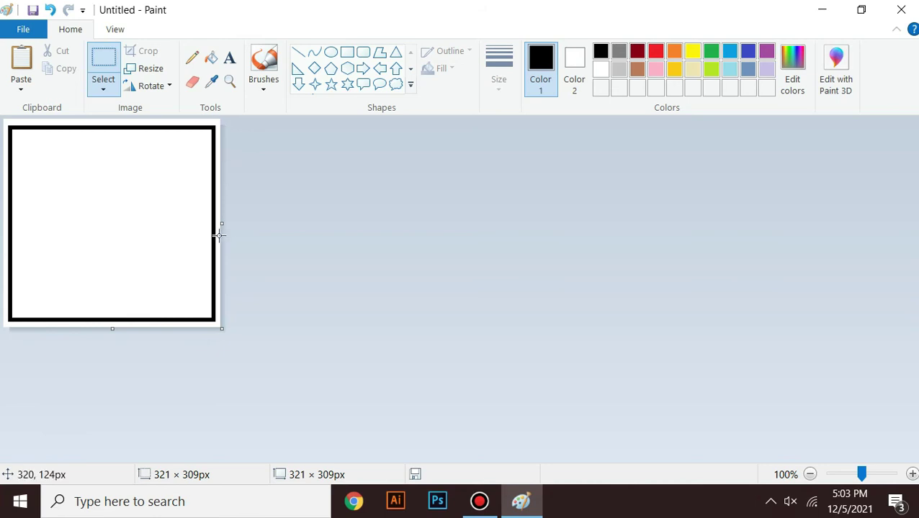
# Enlarge the canvas to about 722 × 479 px and clear everything on it.
pyautogui.moveTo(223, 328); pyautogui.dragTo(491, 442)
pyautogui.press('Delete')
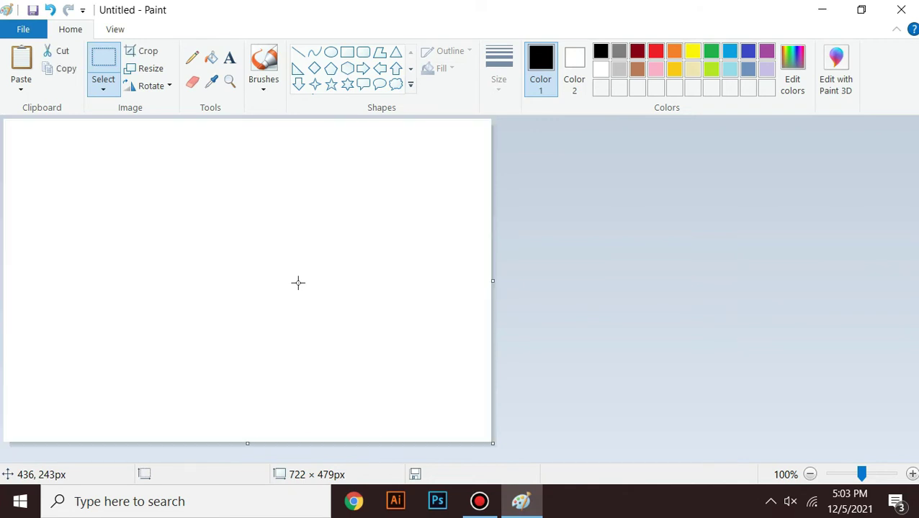
# Draw a left-pointing black arrow about 374 × 174 px in the middle of the canvas and fill it with red.
pyautogui.click(362, 69)
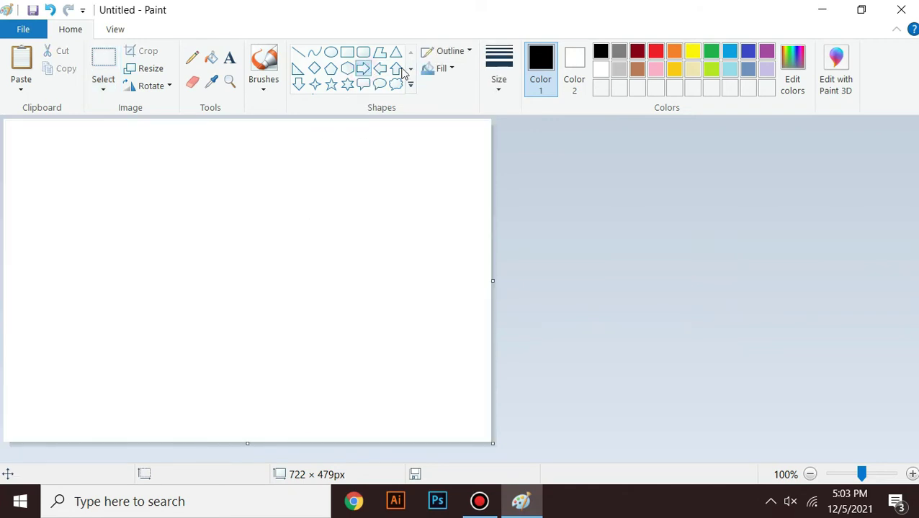
pyautogui.click(379, 68)
pyautogui.moveTo(109, 227)
pyautogui.mouseDown()
pyautogui.moveTo(126, 245)
pyautogui.moveTo(364, 346)
pyautogui.mouseUp()
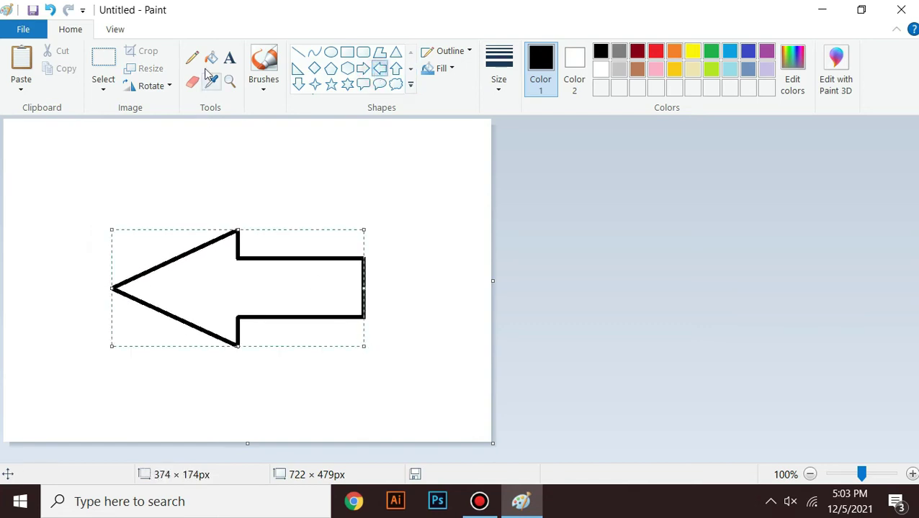
pyautogui.click(211, 58)
pyautogui.click(656, 53)
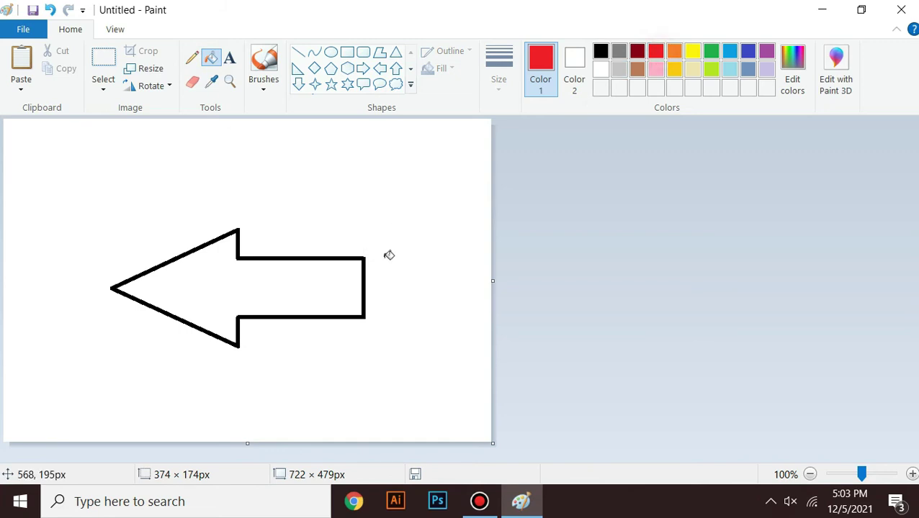
pyautogui.click(353, 276)
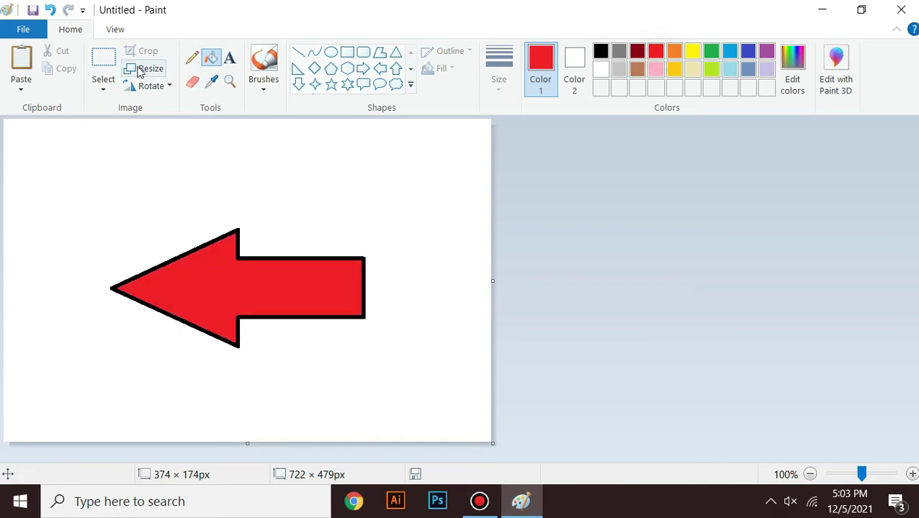
# Select the red arrow, move it up near the canvas's upper edge and copy it.
pyautogui.click(103, 59)
pyautogui.moveTo(90, 219); pyautogui.dragTo(386, 362)
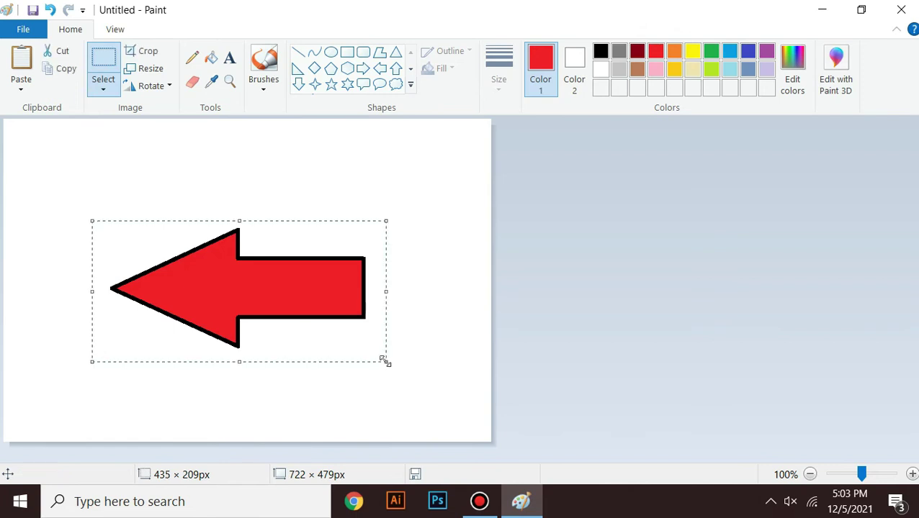
pyautogui.moveTo(216, 286); pyautogui.dragTo(226, 211)
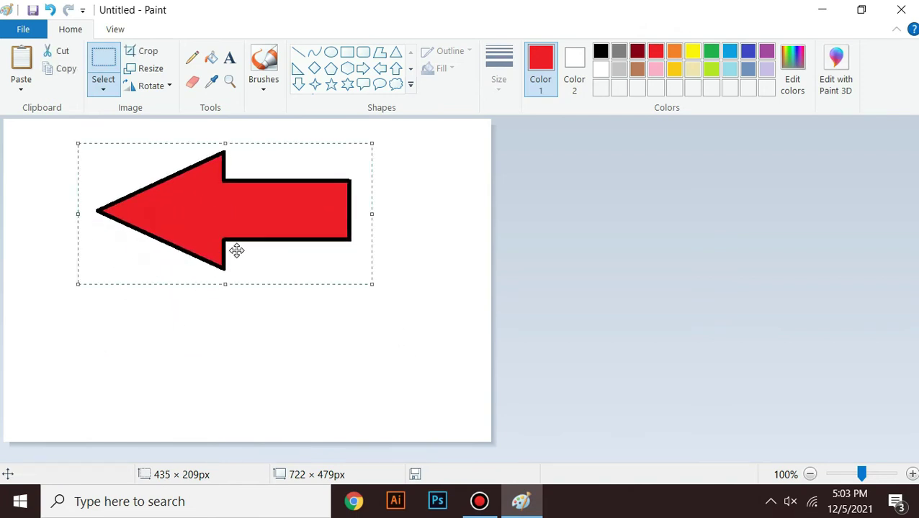
pyautogui.hotkey('ctrl', 'c')
# Try rotating a pasted copy of the arrow right by 90° below the original, and delete the copy.
pyautogui.hotkey('ctrl', 'v')
pyautogui.moveTo(173, 192); pyautogui.dragTo(246, 353)
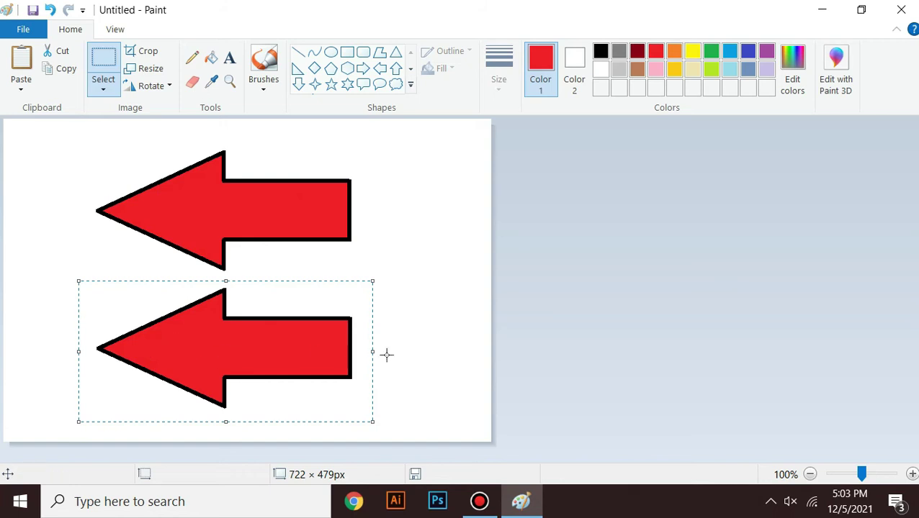
pyautogui.click(152, 85)
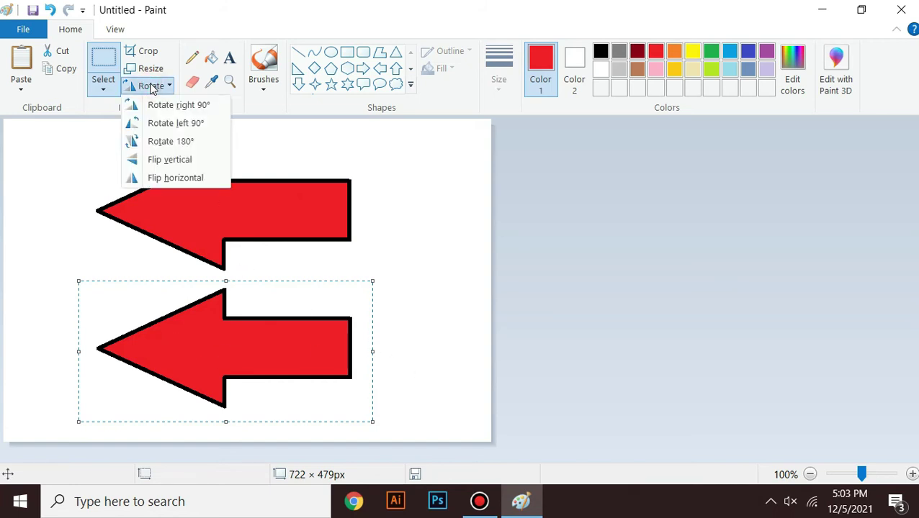
pyautogui.click(184, 108)
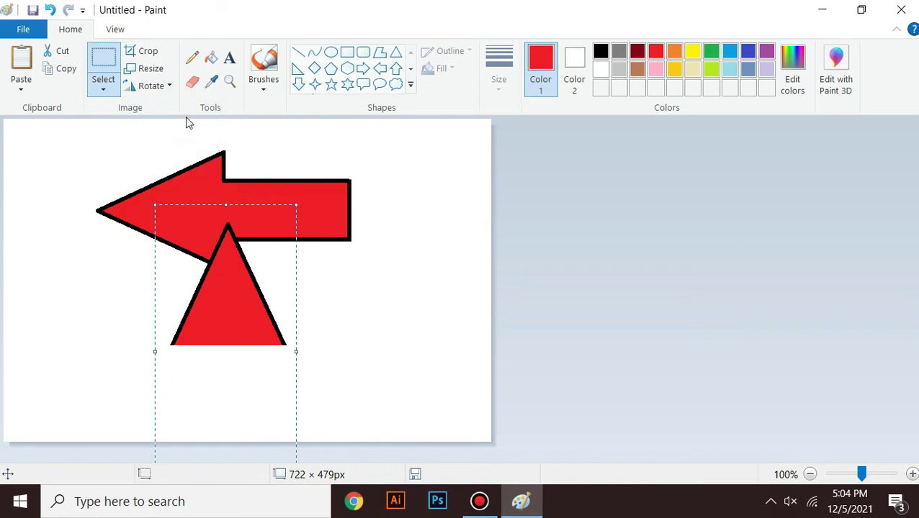
pyautogui.press('Delete')
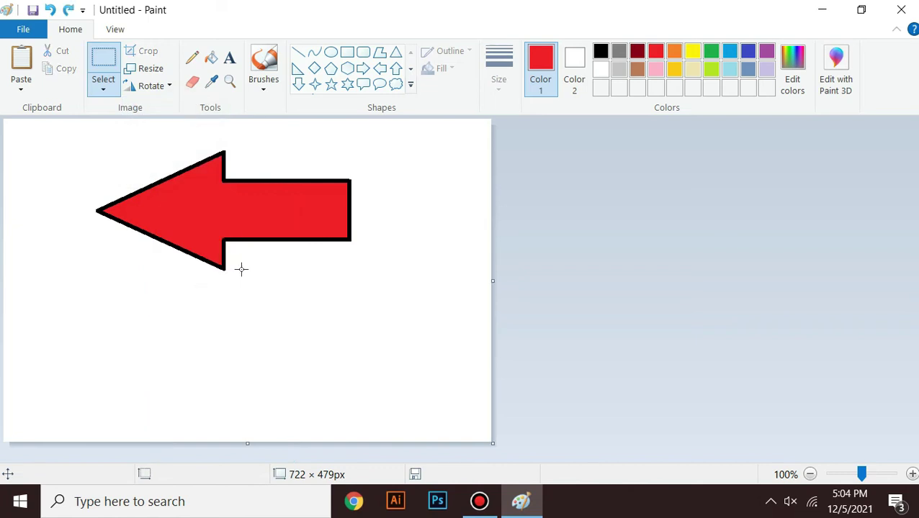
# Paste a copy of the arrow below the original and rotate it by 180°.
pyautogui.hotkey('ctrl', 'v')
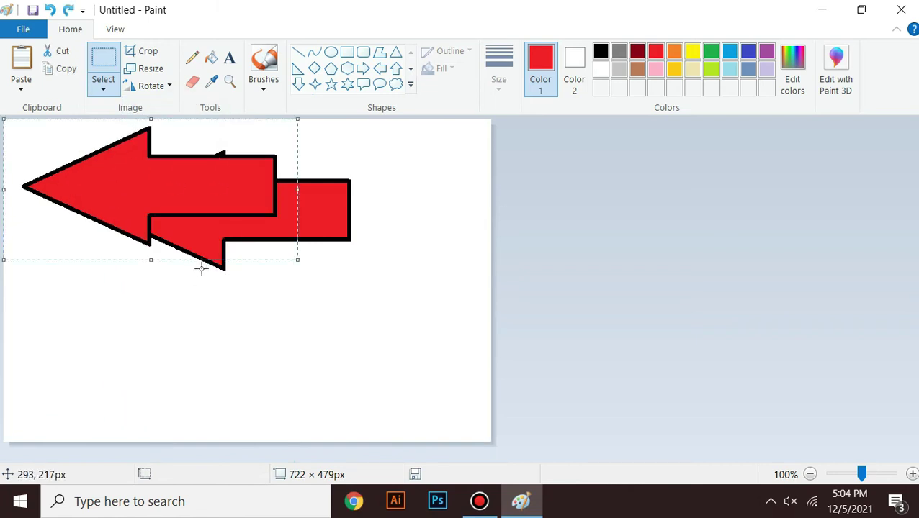
pyautogui.moveTo(162, 195); pyautogui.dragTo(233, 355)
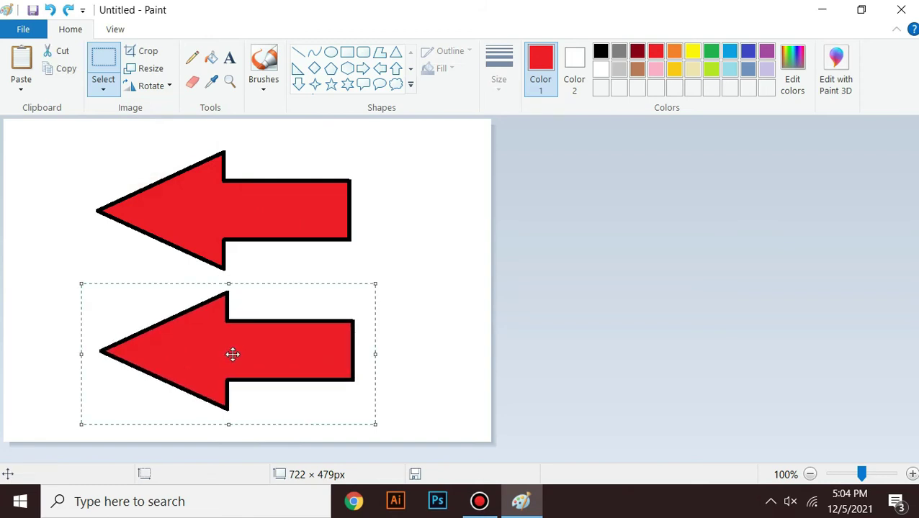
pyautogui.click(147, 86)
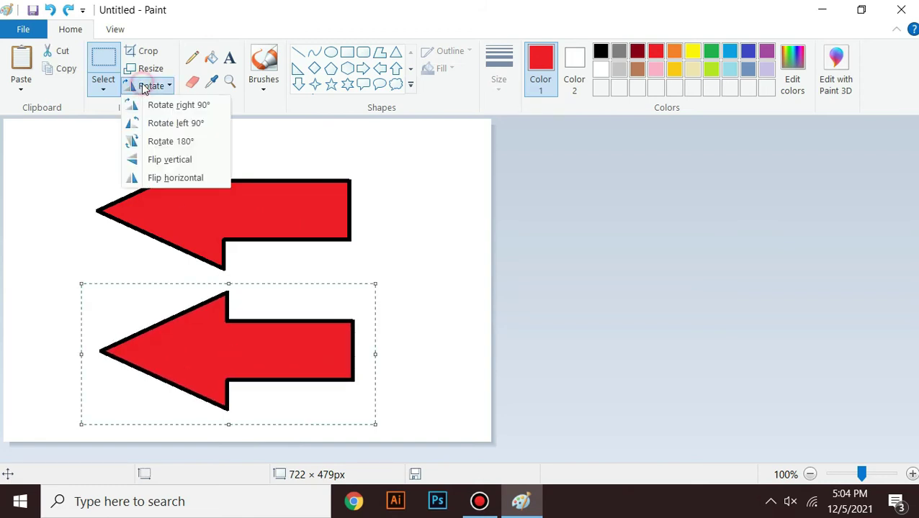
pyautogui.click(168, 142)
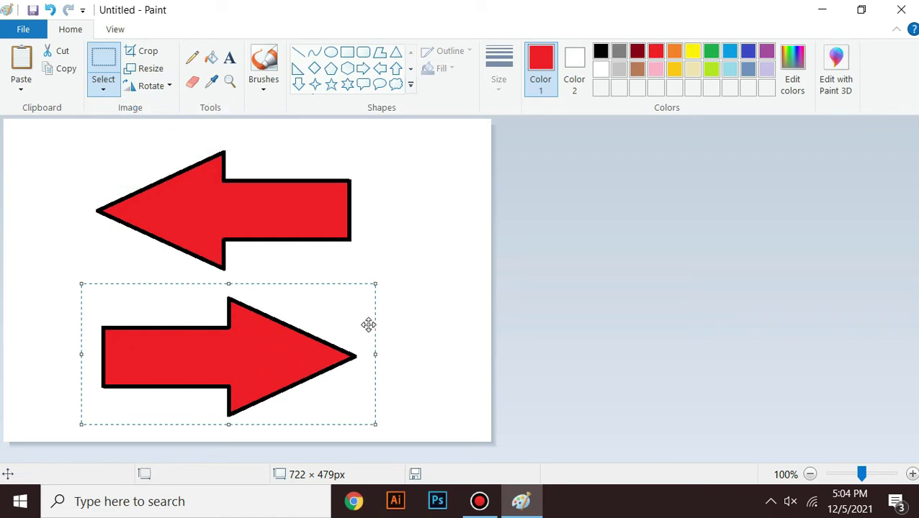
pyautogui.click(419, 307)
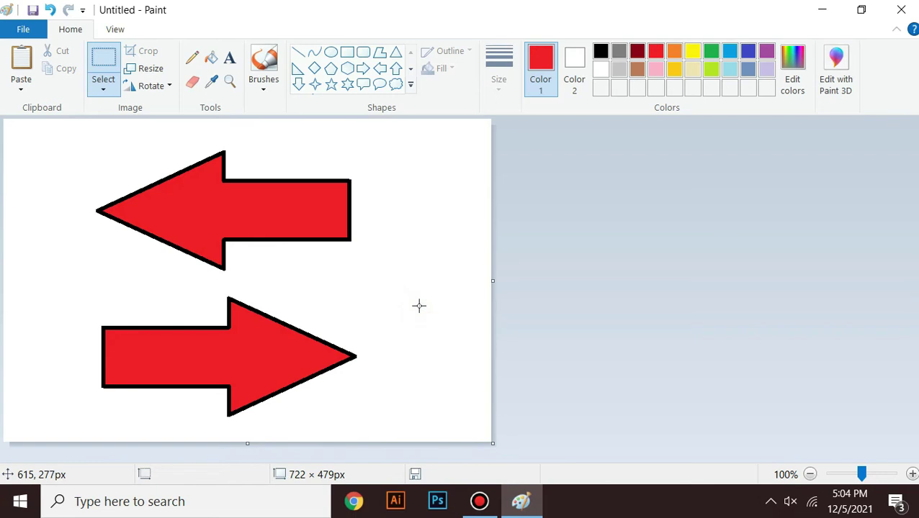
# Undo the extra pasted arrow and enlarge the canvas to about 1133 × 488 px.
pyautogui.hotkey('ctrl', 'v')
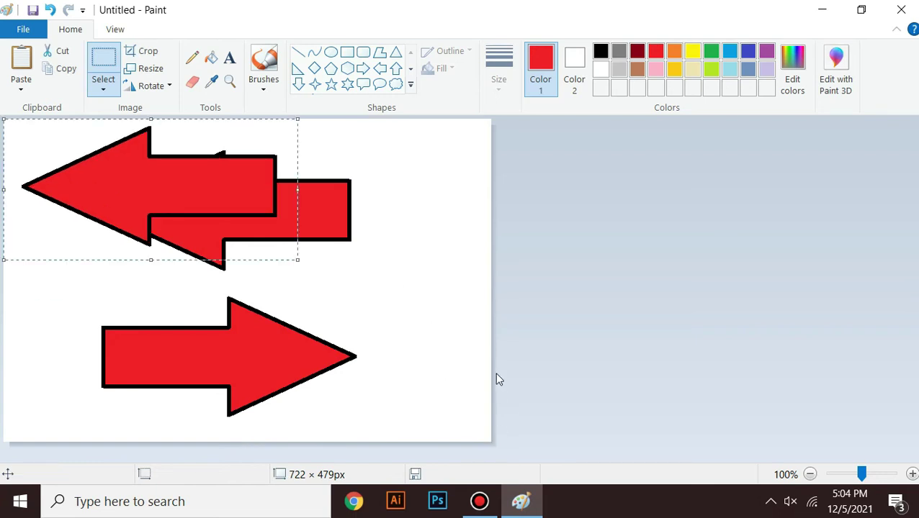
pyautogui.hotkey('ctrl', 'z')
pyautogui.moveTo(492, 443); pyautogui.dragTo(768, 447)
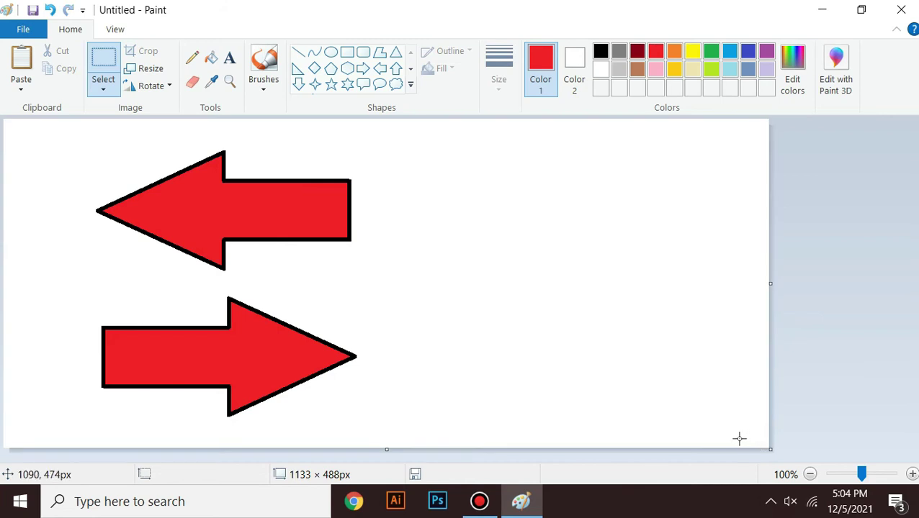
# Try rotating a pasted arrow right by 90° in the empty part of the canvas, and undo it together with the canvas enlargement.
pyautogui.hotkey('ctrl', 'v')
pyautogui.moveTo(217, 200); pyautogui.dragTo(564, 261)
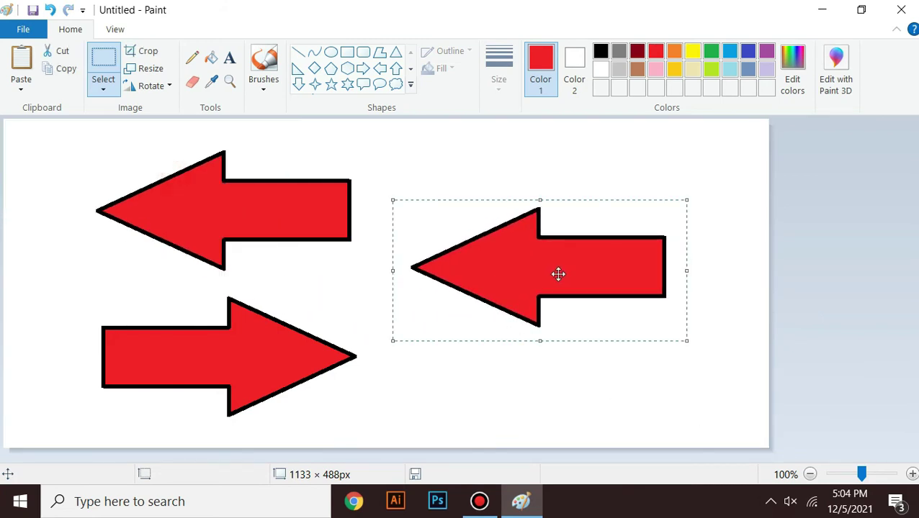
pyautogui.click(162, 87)
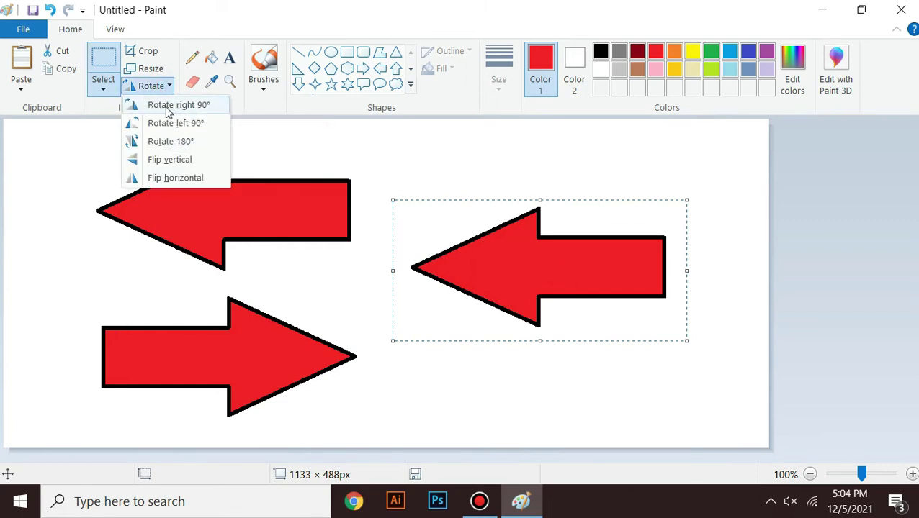
pyautogui.click(171, 111)
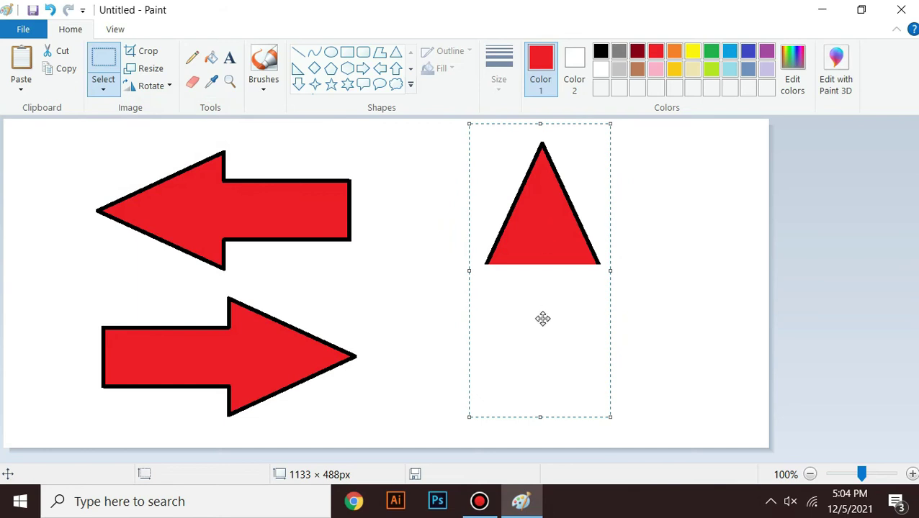
pyautogui.moveTo(547, 247); pyautogui.dragTo(514, 264)
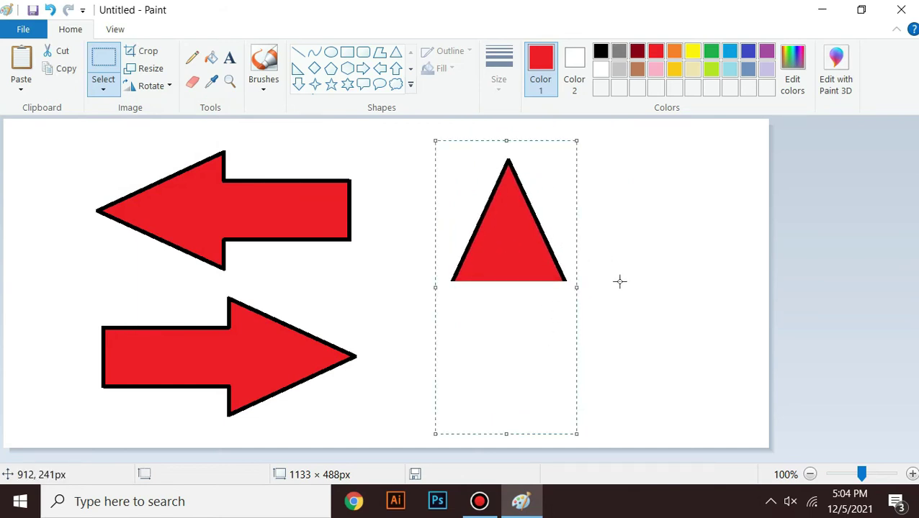
pyautogui.hotkey('ctrl', 'z')
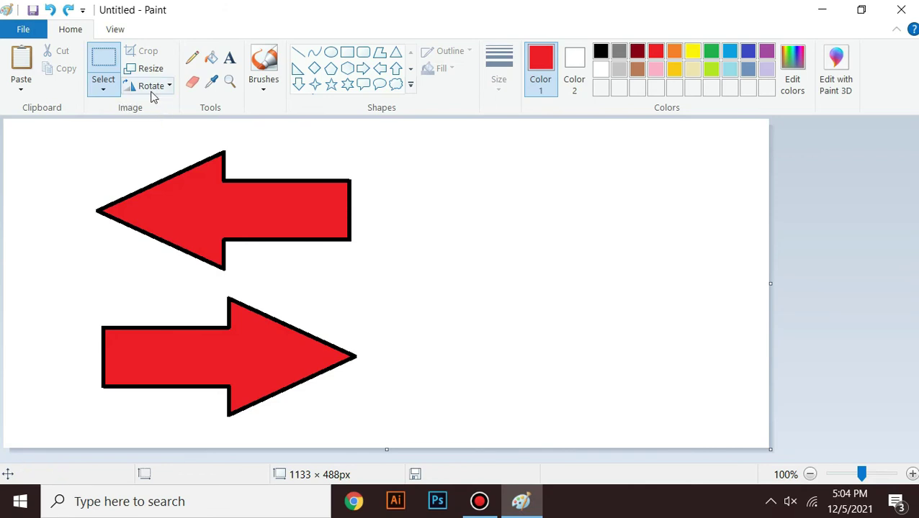
pyautogui.hotkey('ctrl', 'z')
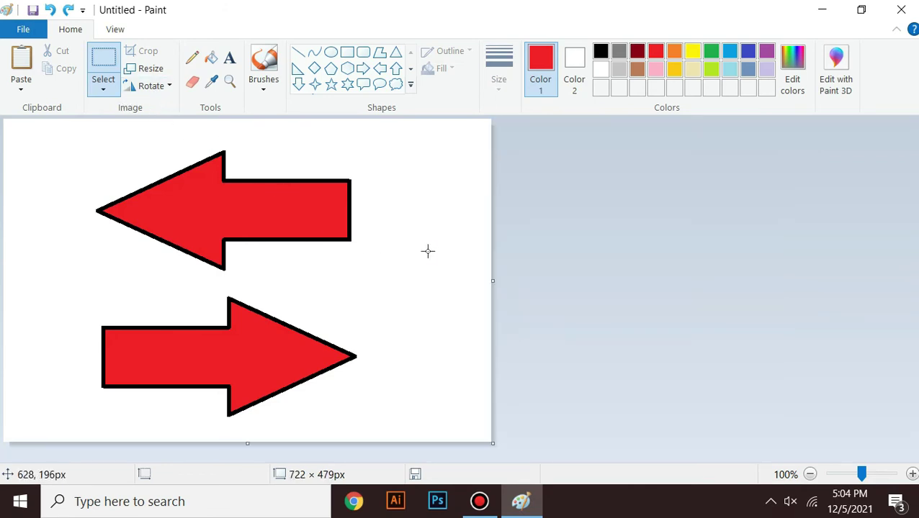
# Try rotating another pasted arrow left by 90° beside the two arrows, and delete it.
pyautogui.hotkey('ctrl', 'v')
pyautogui.moveTo(223, 192); pyautogui.dragTo(359, 274)
pyautogui.click(158, 86)
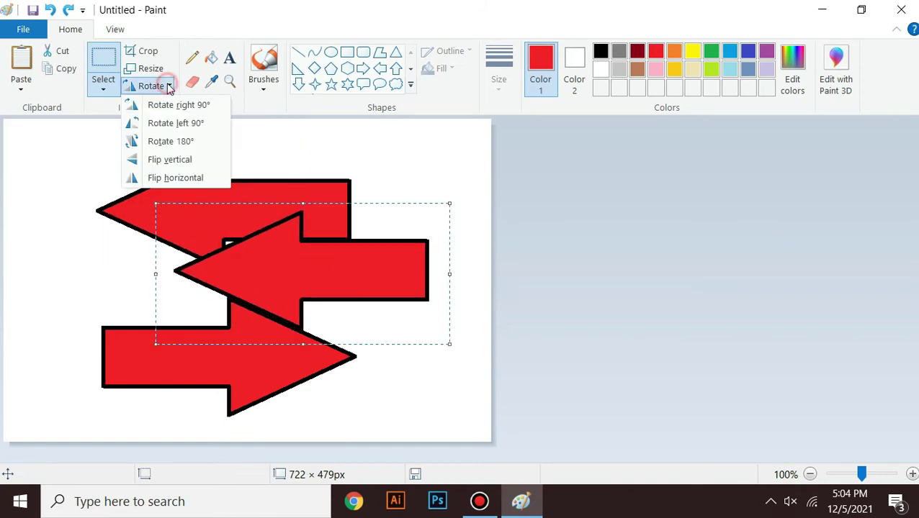
pyautogui.click(181, 126)
pyautogui.moveTo(318, 216); pyautogui.dragTo(428, 199)
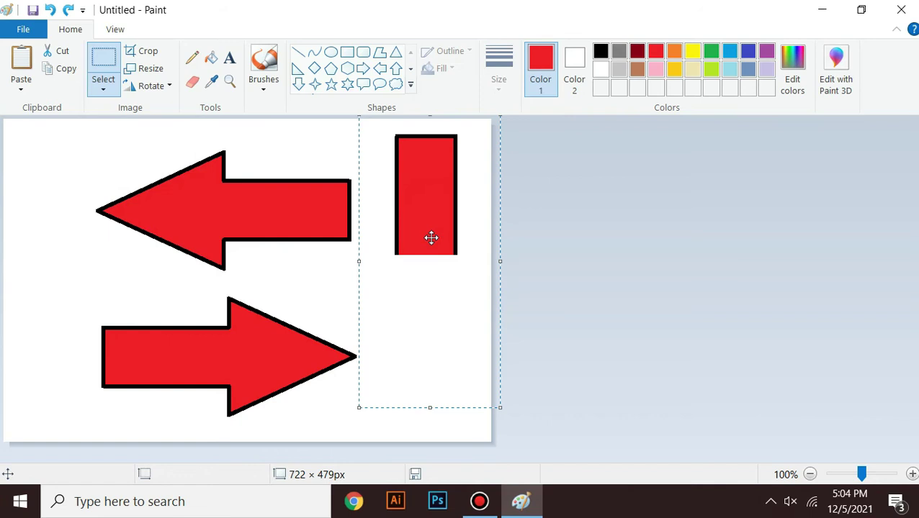
pyautogui.press('Delete')
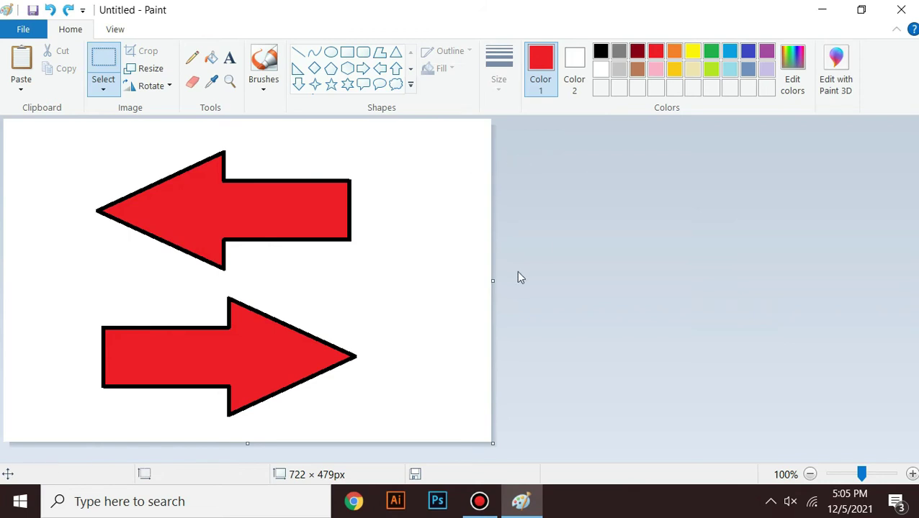
# Widen the canvas to about 1074 × 479 px.
pyautogui.moveTo(496, 283); pyautogui.dragTo(729, 305)
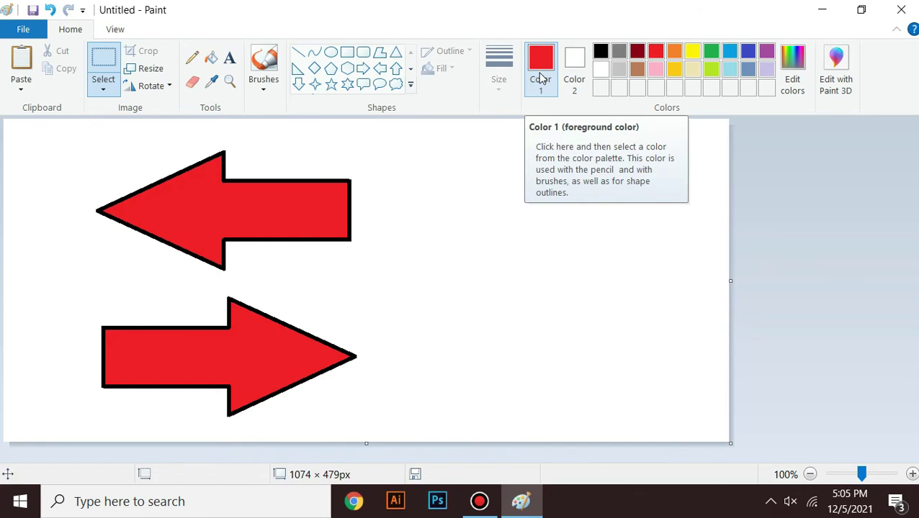
# Define a custom pink with red 231, green 90 and blue 188 as the foreground color.
pyautogui.click(793, 87)
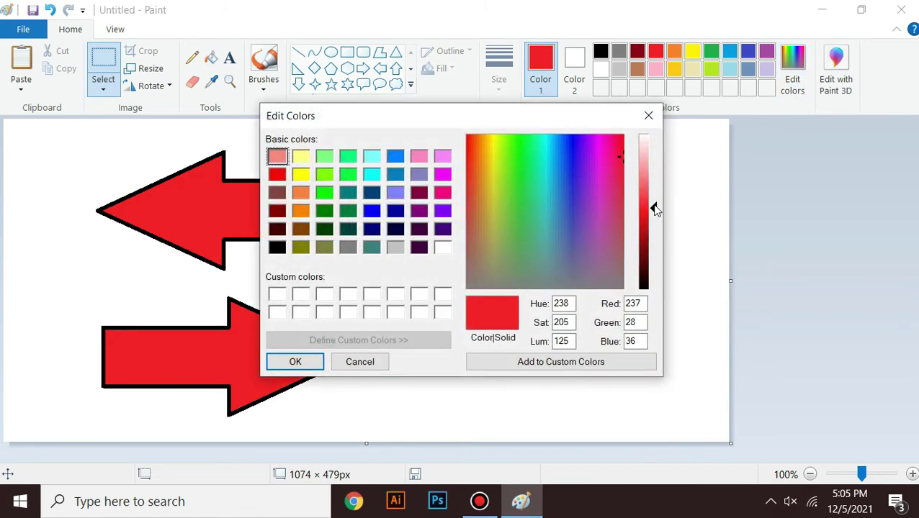
pyautogui.moveTo(654, 208); pyautogui.dragTo(655, 188)
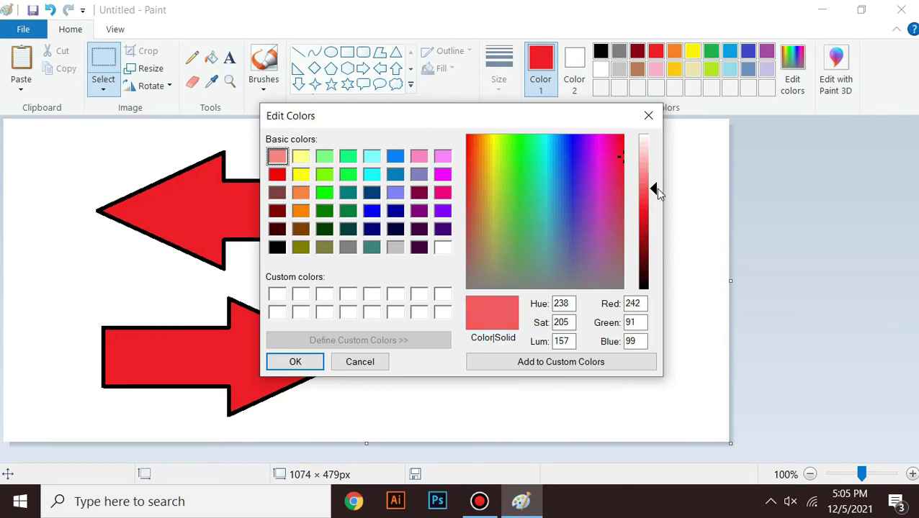
pyautogui.moveTo(543, 171); pyautogui.dragTo(565, 165)
pyautogui.moveTo(657, 188); pyautogui.dragTo(656, 227)
pyautogui.moveTo(614, 186); pyautogui.dragTo(602, 248)
pyautogui.moveTo(619, 211); pyautogui.dragTo(606, 178)
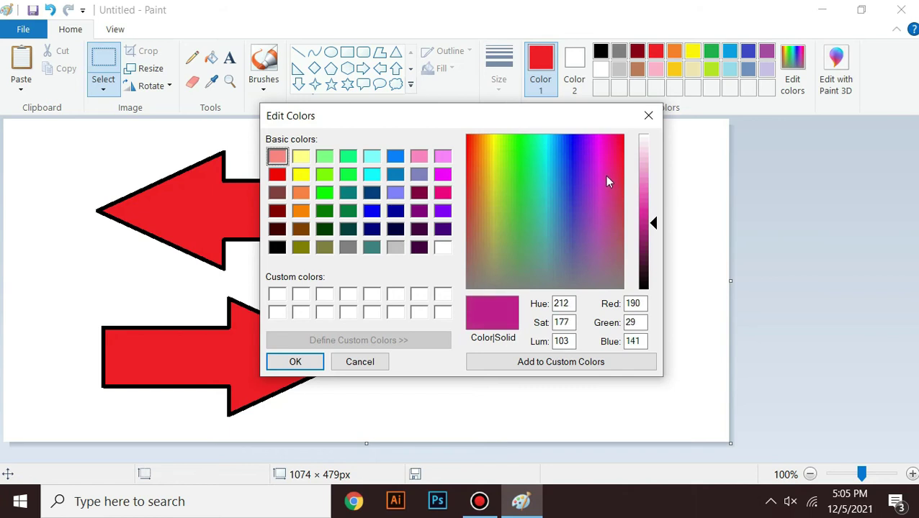
pyautogui.click(654, 222)
pyautogui.moveTo(655, 222); pyautogui.dragTo(655, 197)
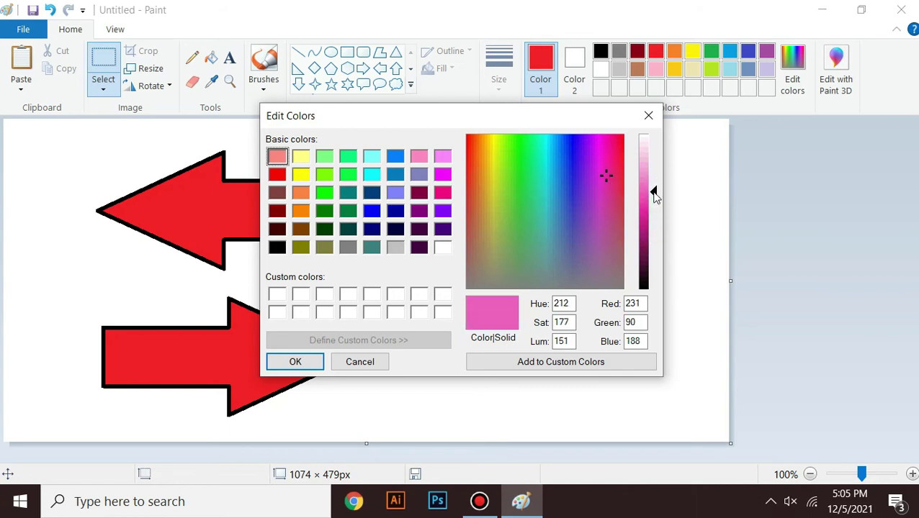
pyautogui.click(292, 361)
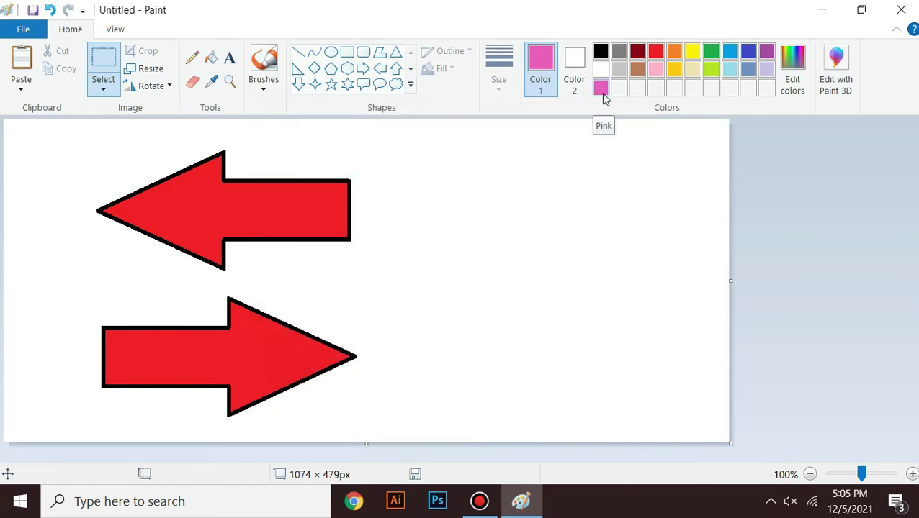
# Try filling the white background around the arrows with the custom pink, and undo the fill.
pyautogui.click(213, 61)
pyautogui.click(426, 193)
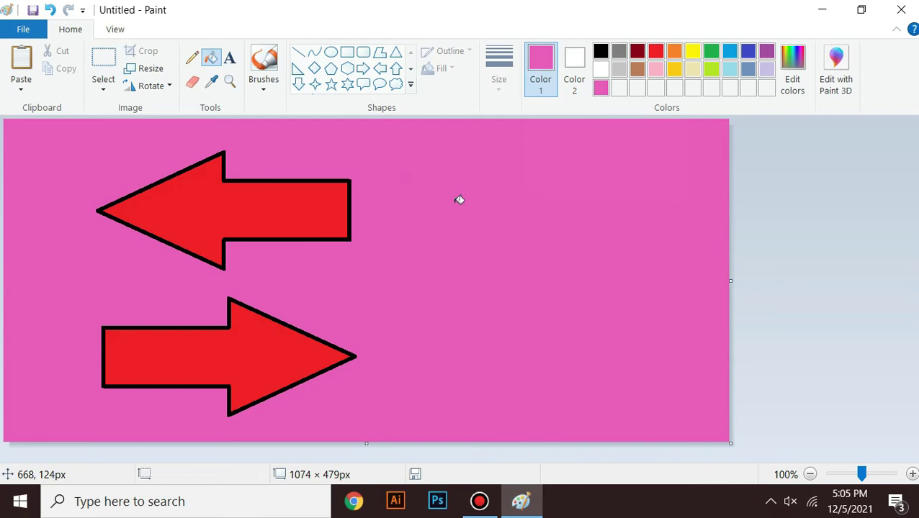
pyautogui.hotkey('ctrl', 'z')
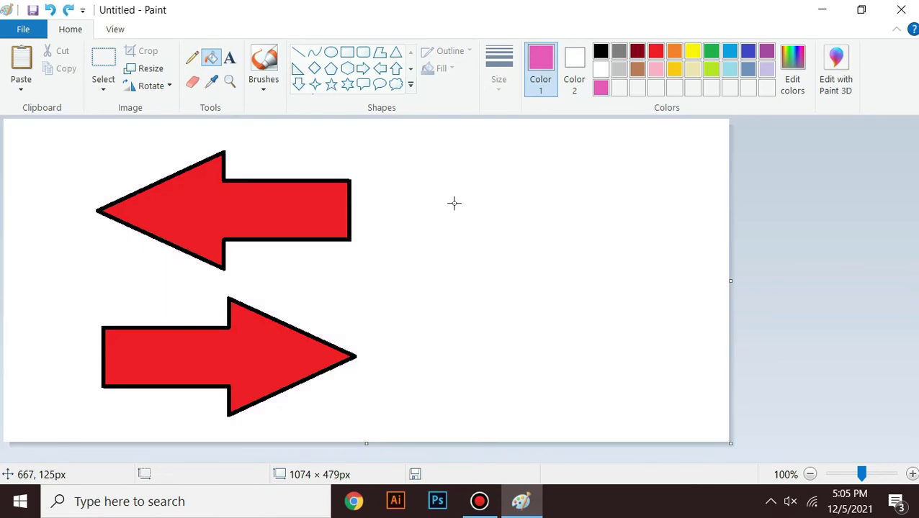
# Clear both arrows by deleting everything on the canvas.
pyautogui.hotkey('ctrl', 'a')
pyautogui.press('Delete')
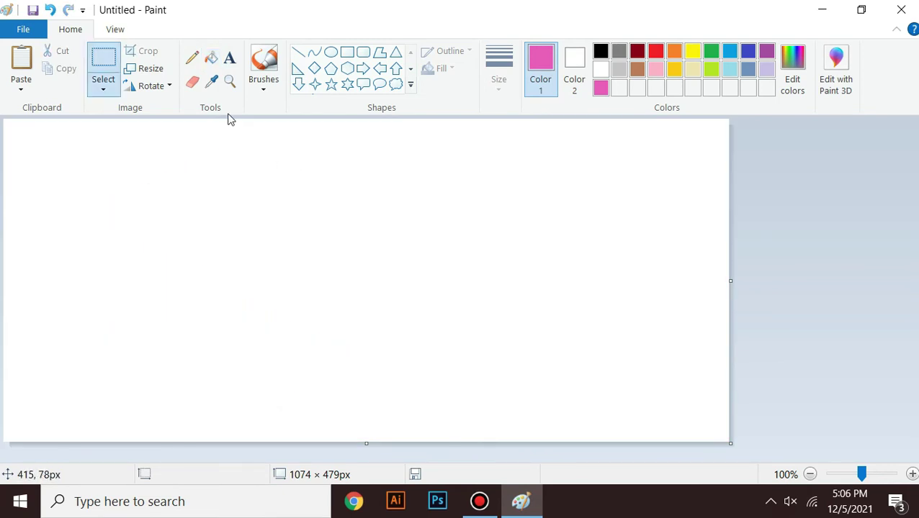
# Place a text box across the middle of the canvas and enter "asdasksljsask" in the custom pink.
pyautogui.click(230, 62)
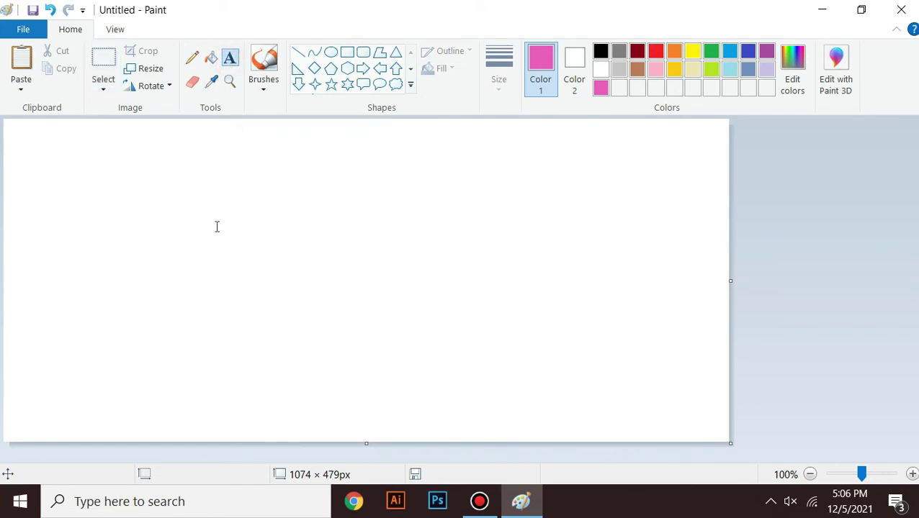
pyautogui.click(167, 230)
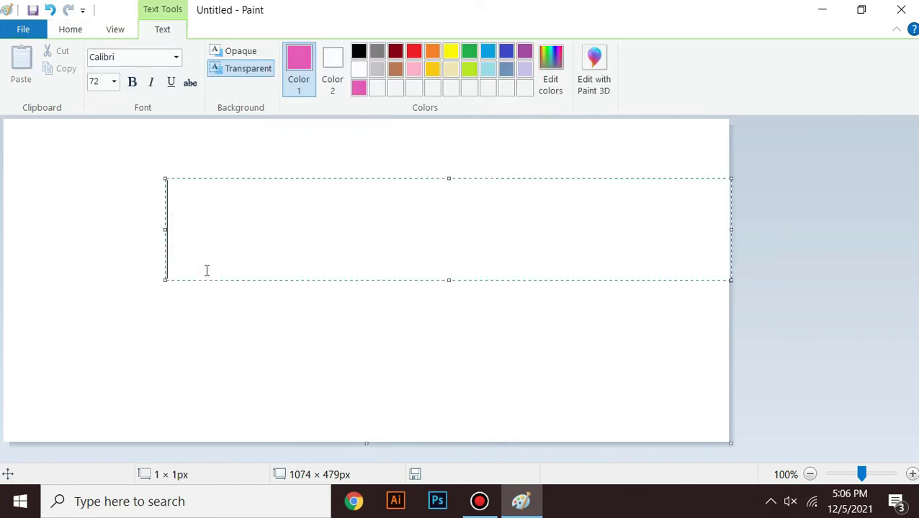
pyautogui.write('asdasksljsask')
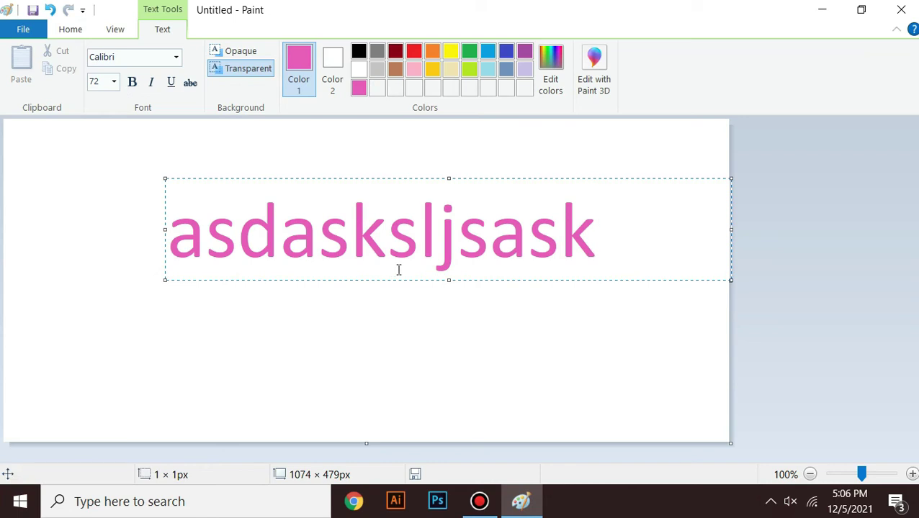
# Recolor the whole text orange, and move its box to the canvas's lower-left corner and back up toward the middle.
pyautogui.moveTo(599, 235); pyautogui.dragTo(182, 233)
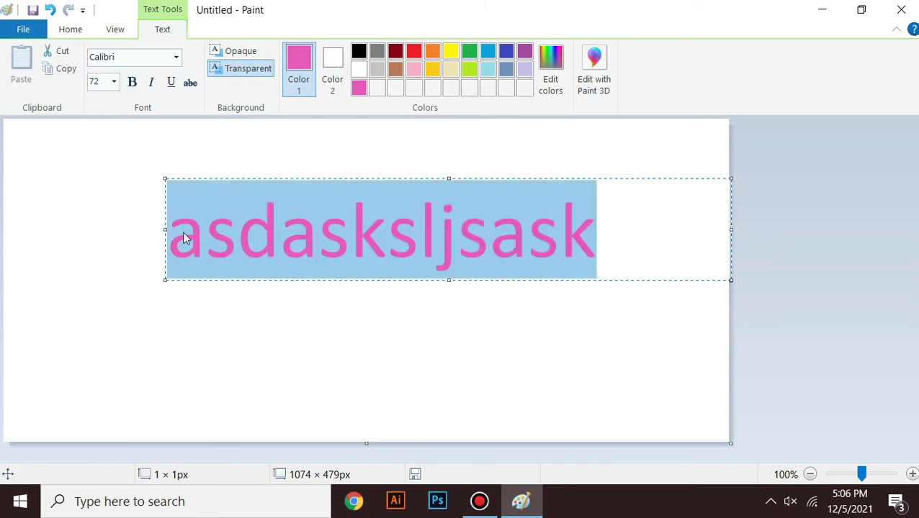
pyautogui.click(377, 69)
pyautogui.click(379, 52)
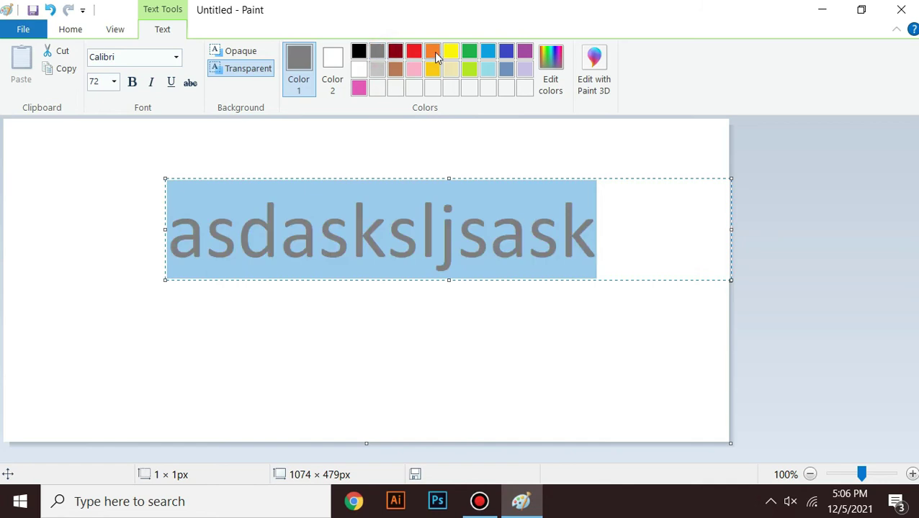
pyautogui.click(432, 52)
pyautogui.click(591, 224)
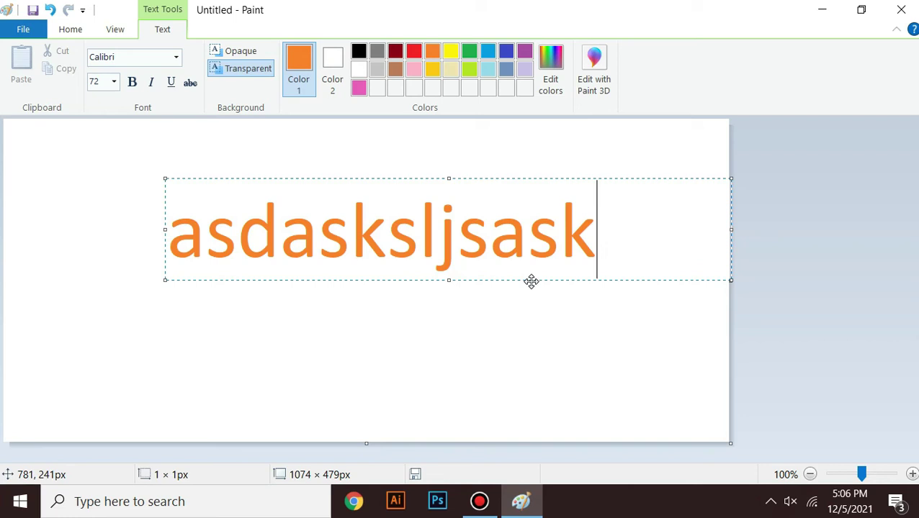
pyautogui.moveTo(531, 281); pyautogui.dragTo(371, 439)
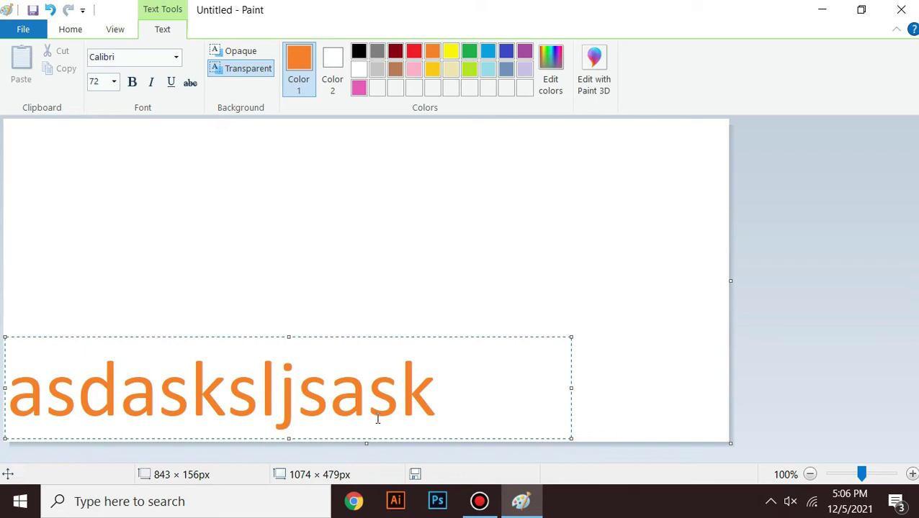
pyautogui.moveTo(390, 337); pyautogui.dragTo(477, 196)
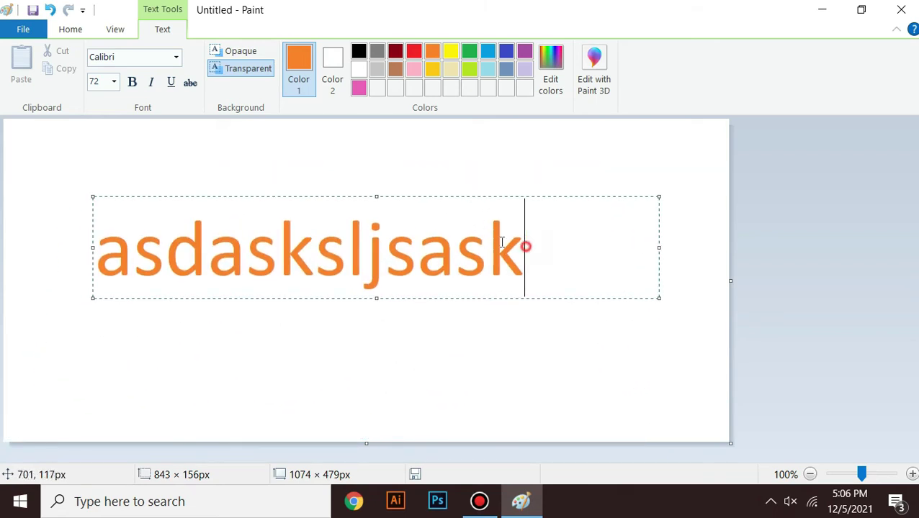
# Format the whole text as bold, italic and underlined in the Blackadder ITC font.
pyautogui.moveTo(522, 247); pyautogui.dragTo(51, 246)
pyautogui.click(132, 83)
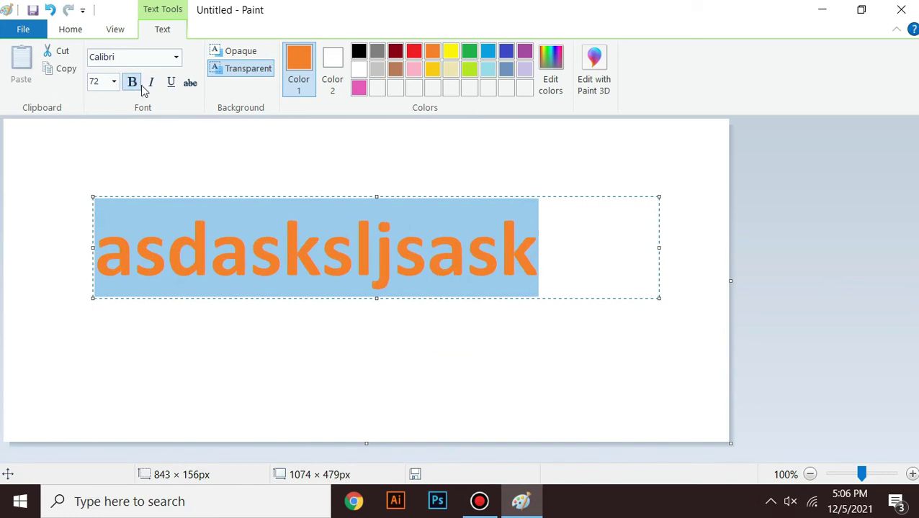
pyautogui.click(149, 83)
pyautogui.click(169, 83)
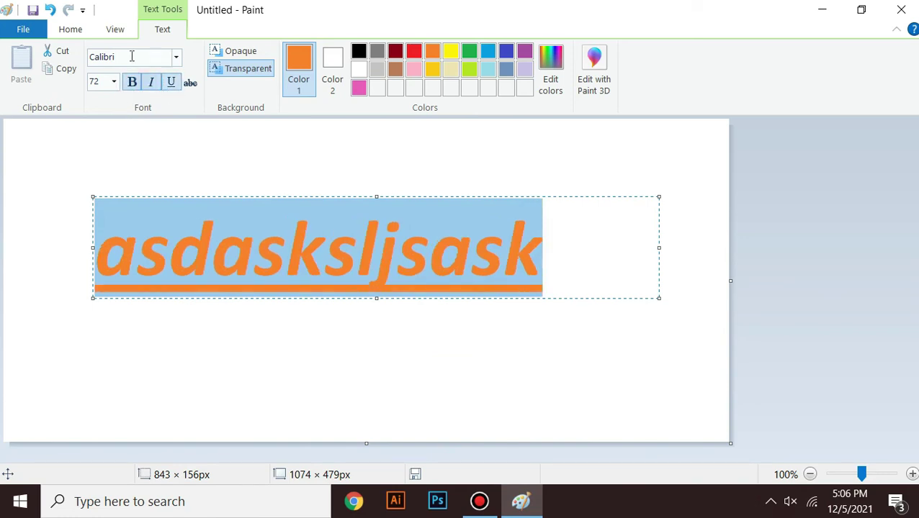
pyautogui.click(132, 56)
pyautogui.click(175, 59)
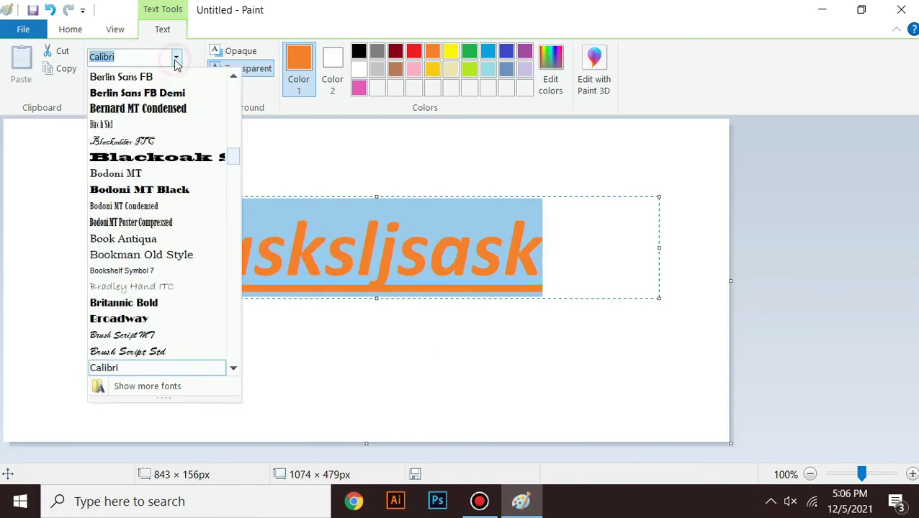
pyautogui.click(154, 141)
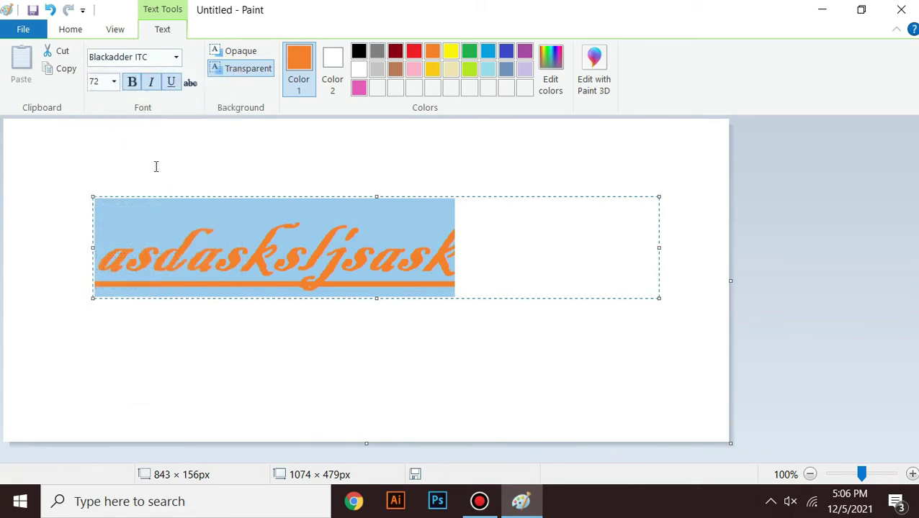
# Try font size 12 on the text, set it back to 72, and discard the text box.
pyautogui.click(113, 82)
pyautogui.click(98, 158)
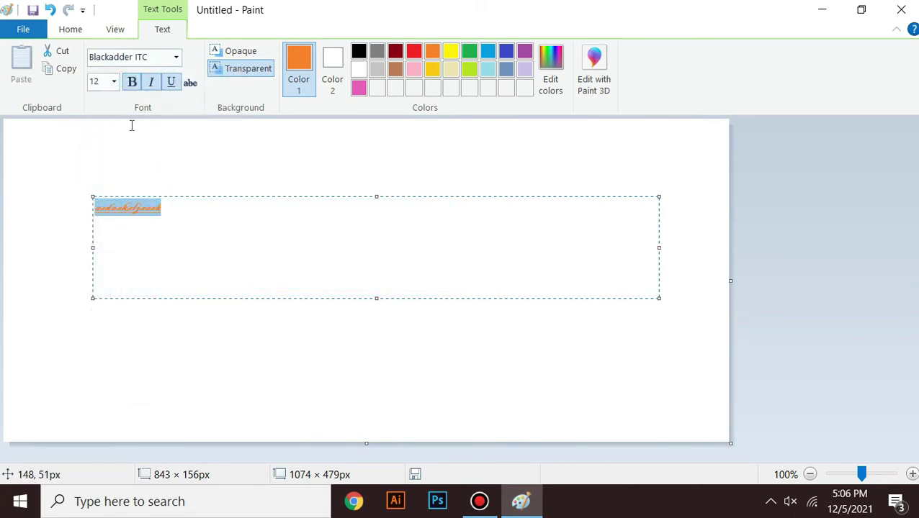
pyautogui.click(113, 81)
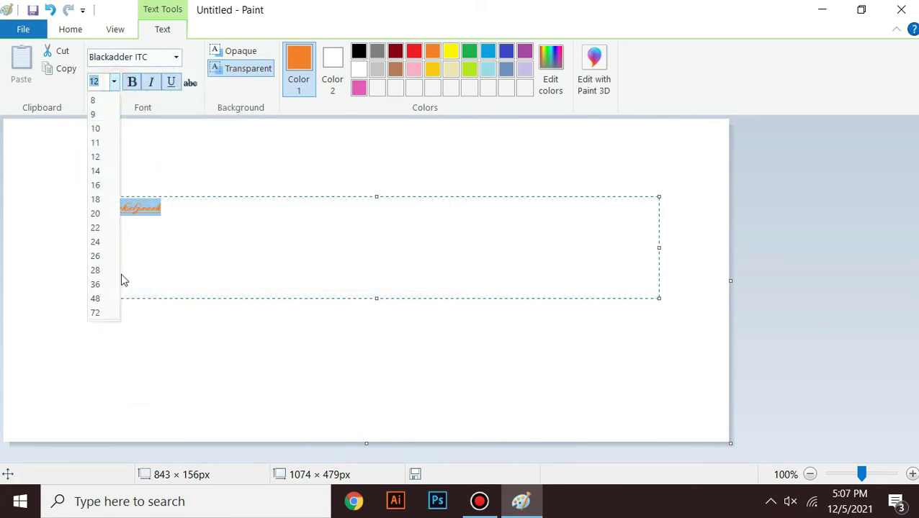
pyautogui.click(96, 313)
pyautogui.press('Escape')
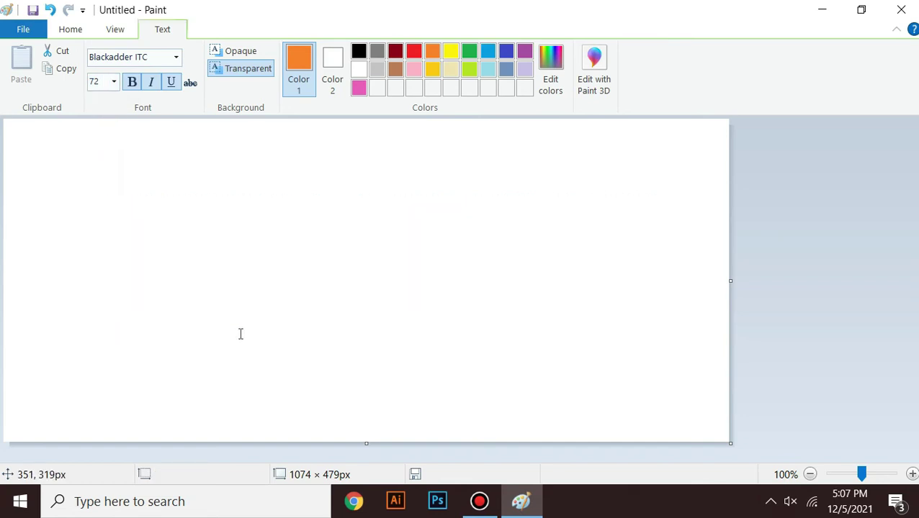
# Draw a text box about 437 × 277 px and enter three lines of filler letters ending with "wefewfewf".
pyautogui.click(111, 149)
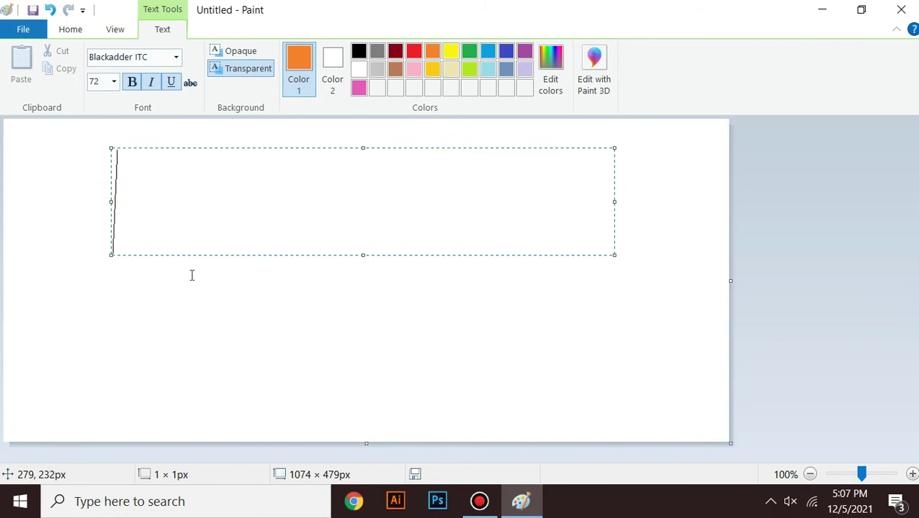
pyautogui.click(191, 275)
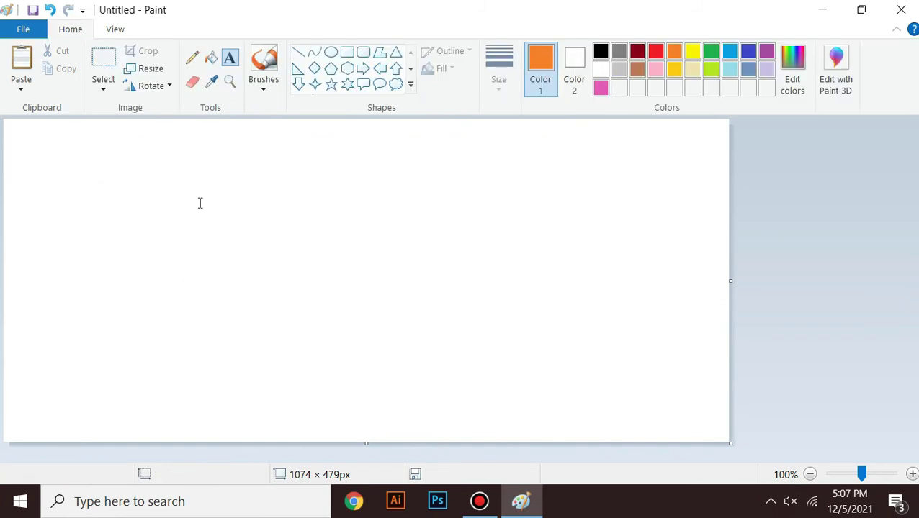
pyautogui.moveTo(80, 150); pyautogui.dragTo(373, 335)
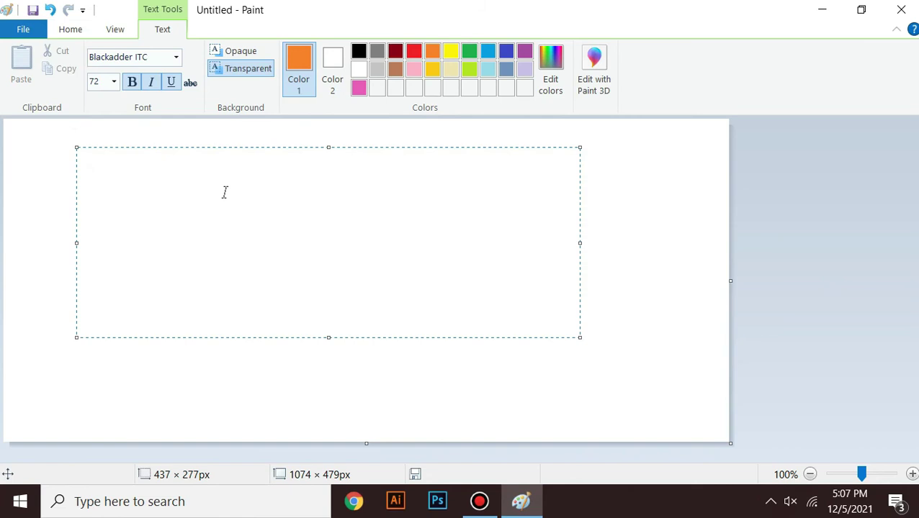
pyautogui.write('hgfjhfgijfhfjhfjhf')
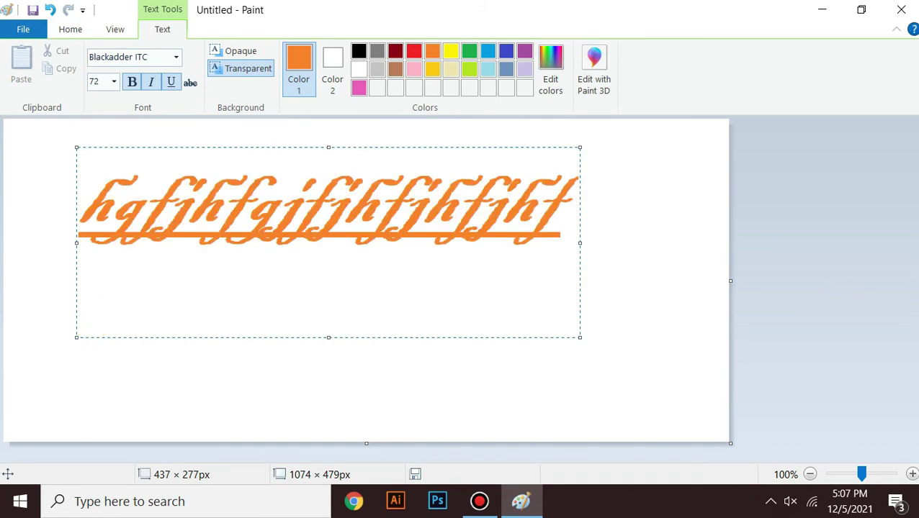
pyautogui.press('Return')
pyautogui.write('ififjhfjhfjfjhf')
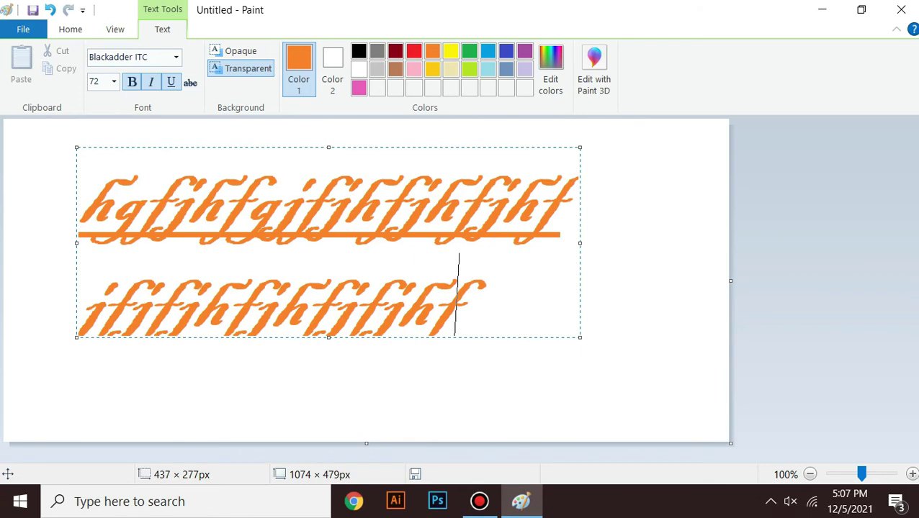
pyautogui.write('edf')
pyautogui.press('Return')
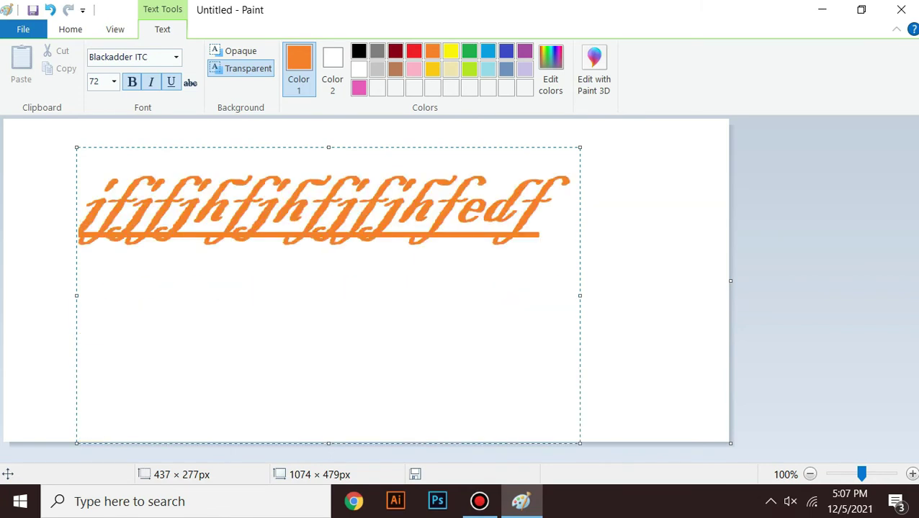
pyautogui.write('wefewfewf')
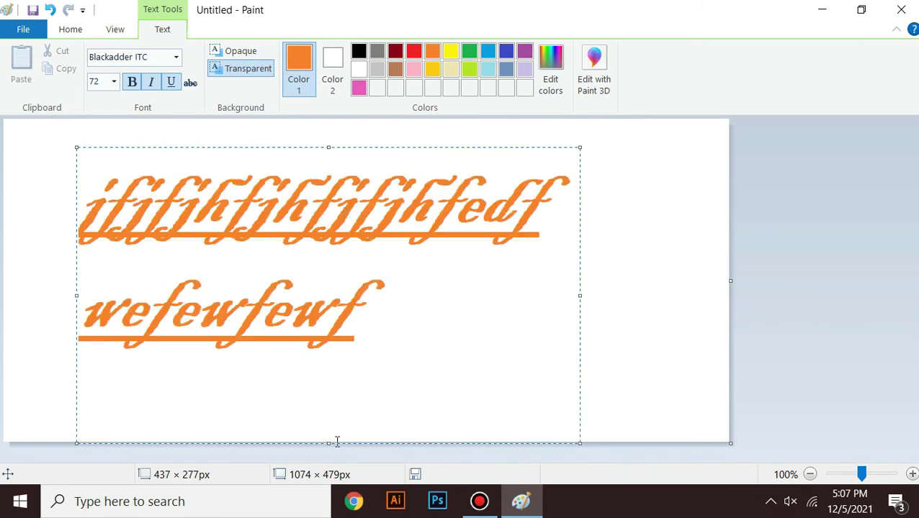
# Shorten the text box to about 346 px high, stretch it back to the canvas's lower edge, and discard it.
pyautogui.hotkey('ctrl', 'z')
pyautogui.moveTo(328, 443); pyautogui.dragTo(332, 377)
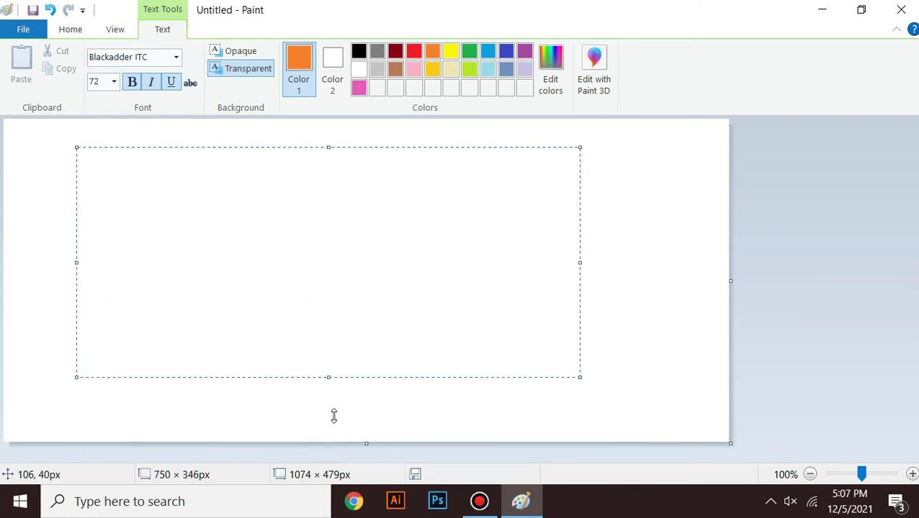
pyautogui.moveTo(334, 408); pyautogui.dragTo(335, 464)
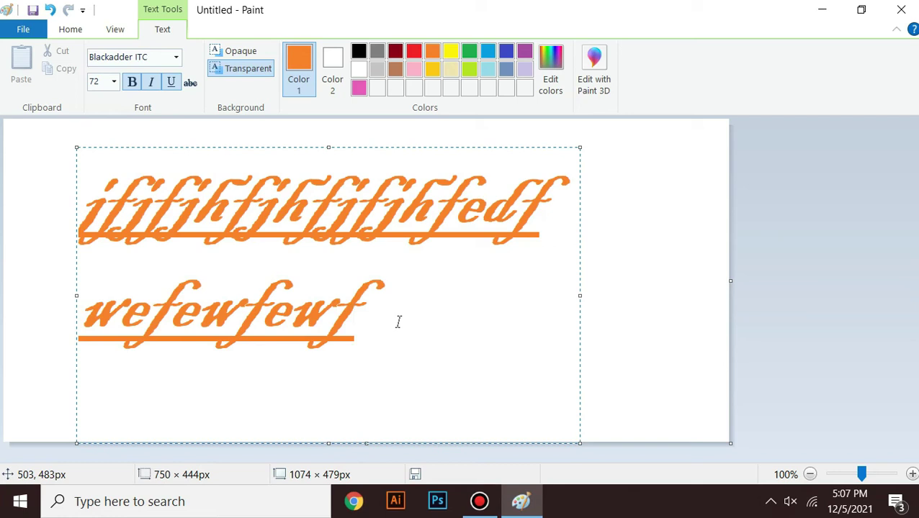
pyautogui.press('Escape')
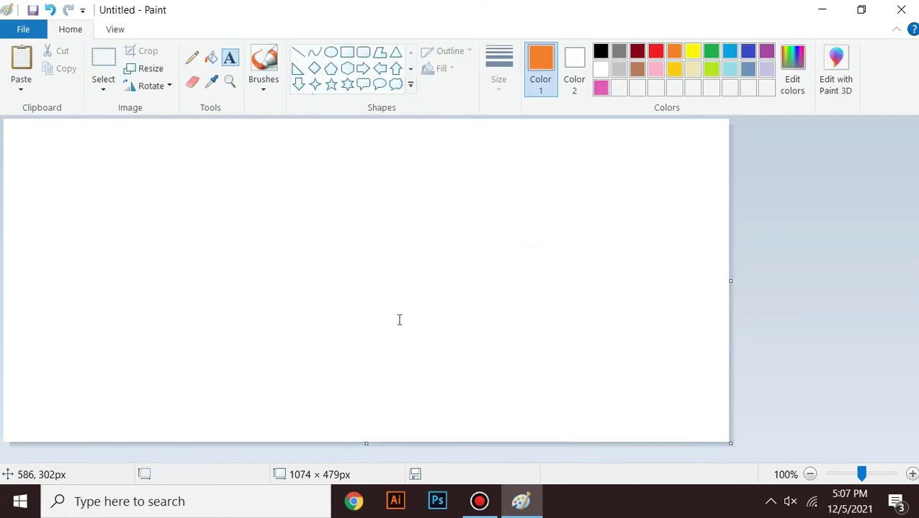
# Start a new text box using Bahnschrift SemiLight SemiCondensed with bold, italic and underline turned off.
pyautogui.click(145, 224)
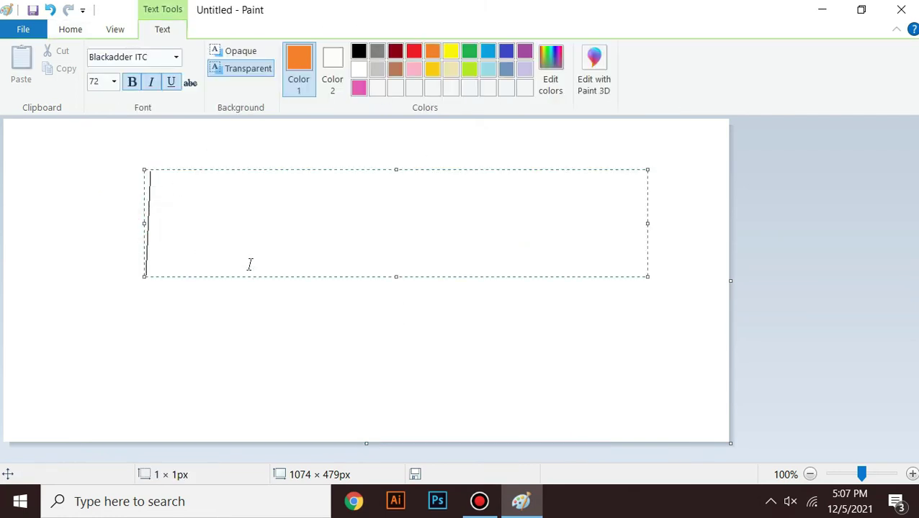
pyautogui.click(175, 57)
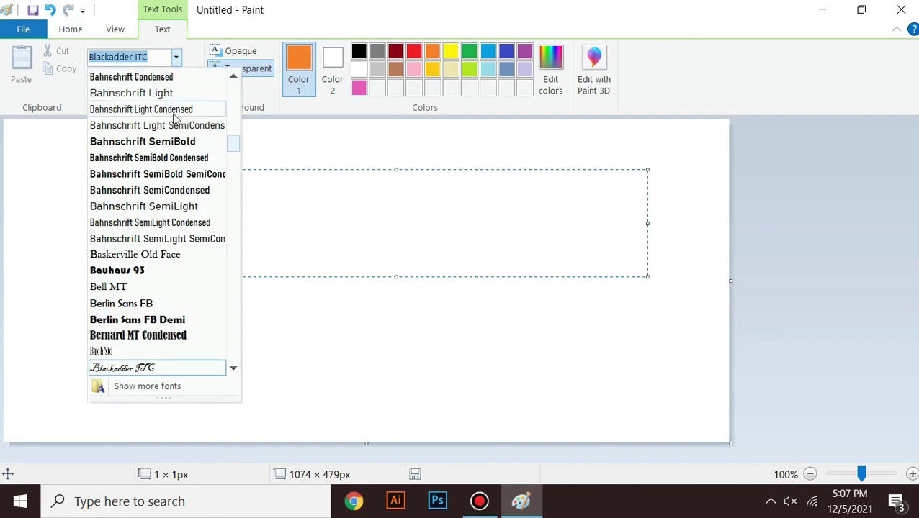
pyautogui.click(129, 239)
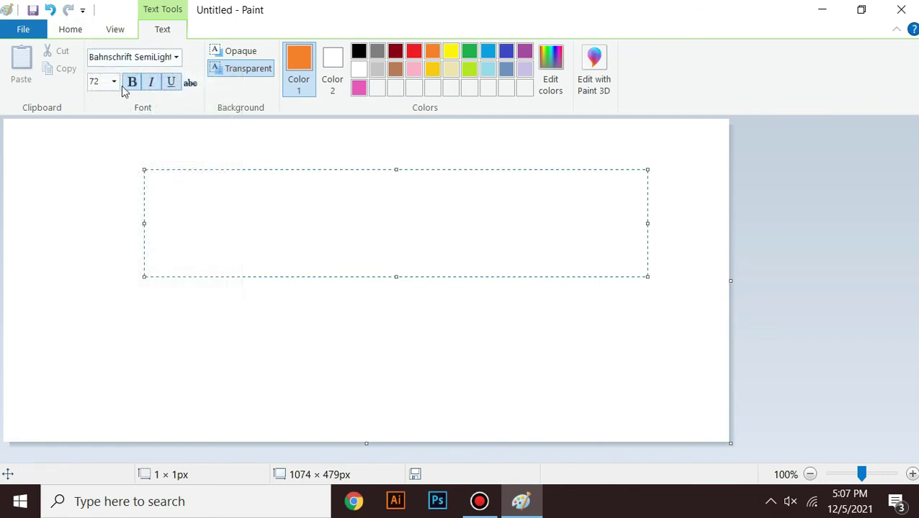
pyautogui.click(146, 85)
pyautogui.click(171, 83)
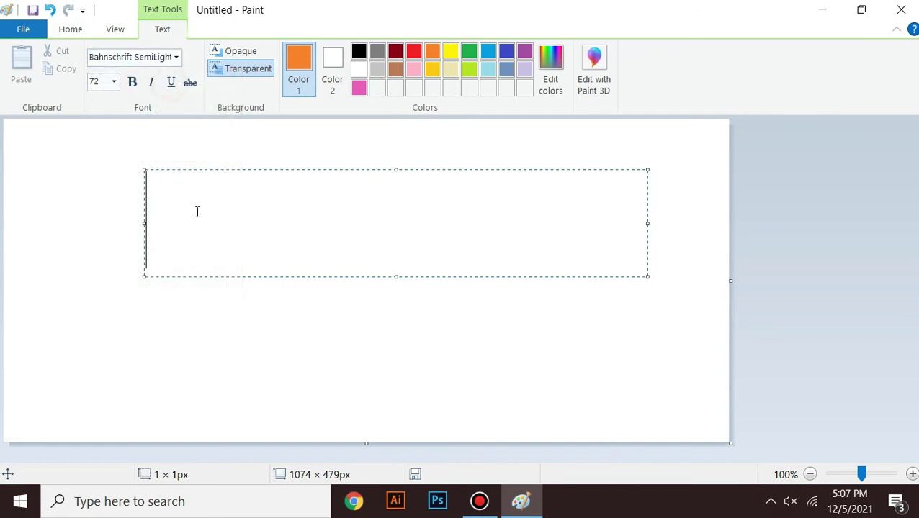
# Enter "jaskhdasjkskha" in the text box and commit it to the canvas.
pyautogui.write('jaskhdasjk')
pyautogui.hotkey('ctrl', 'z')
pyautogui.hotkey('ctrl', 'y')
pyautogui.write('skhas')
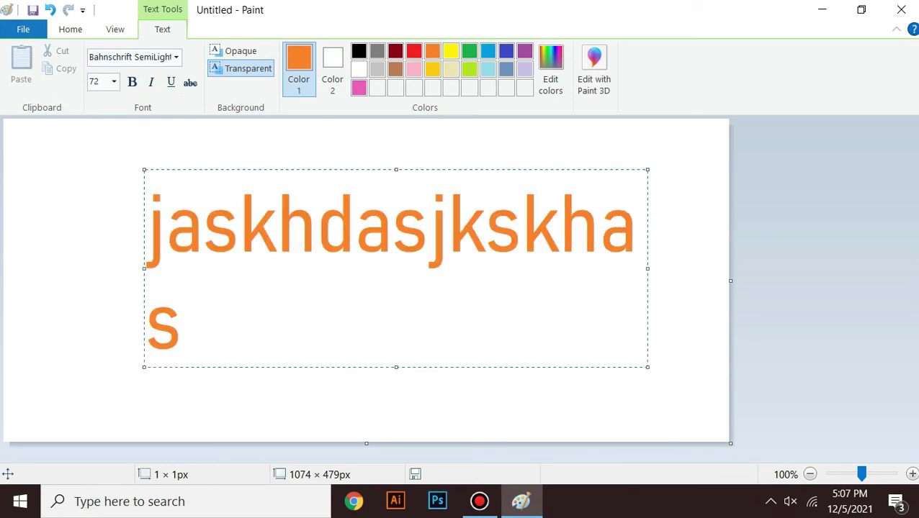
pyautogui.press('BackSpace')
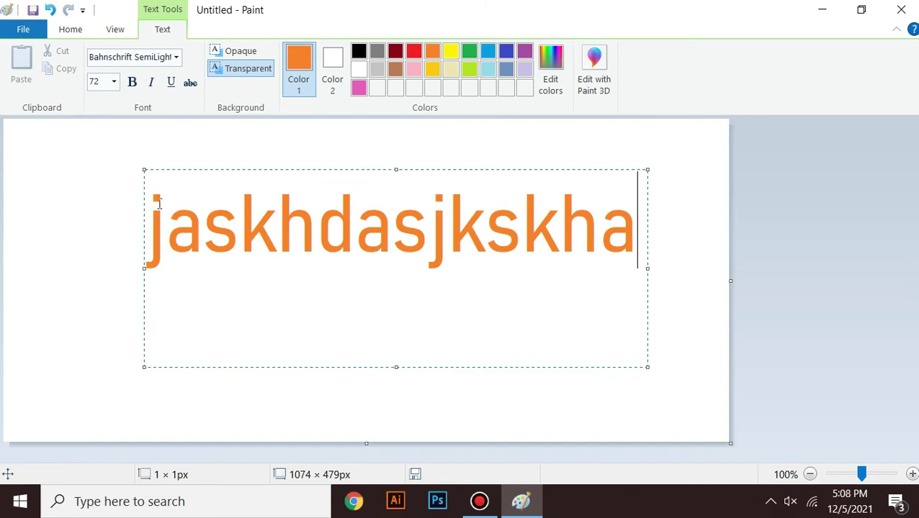
pyautogui.click(27, 181)
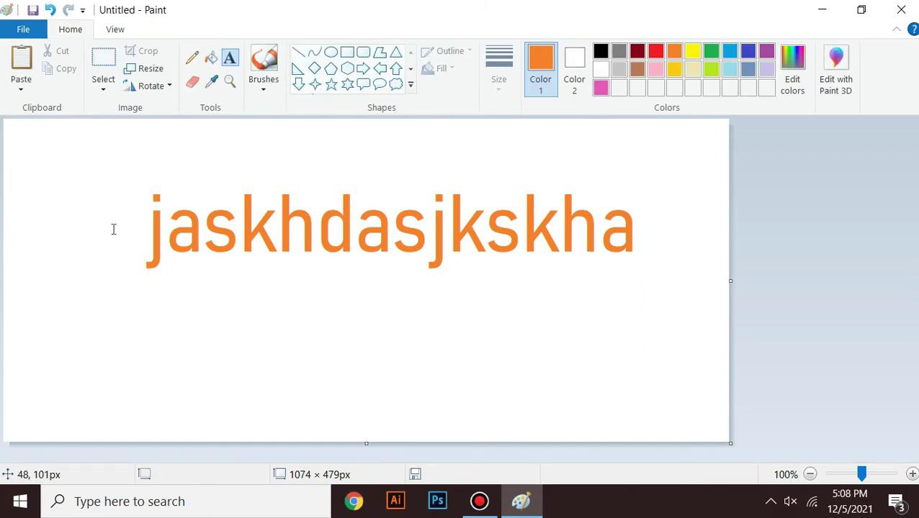
# Try to recolor the committed text by changing the foreground color to dark red, red and black.
pyautogui.click(637, 51)
pyautogui.click(655, 51)
pyautogui.click(638, 51)
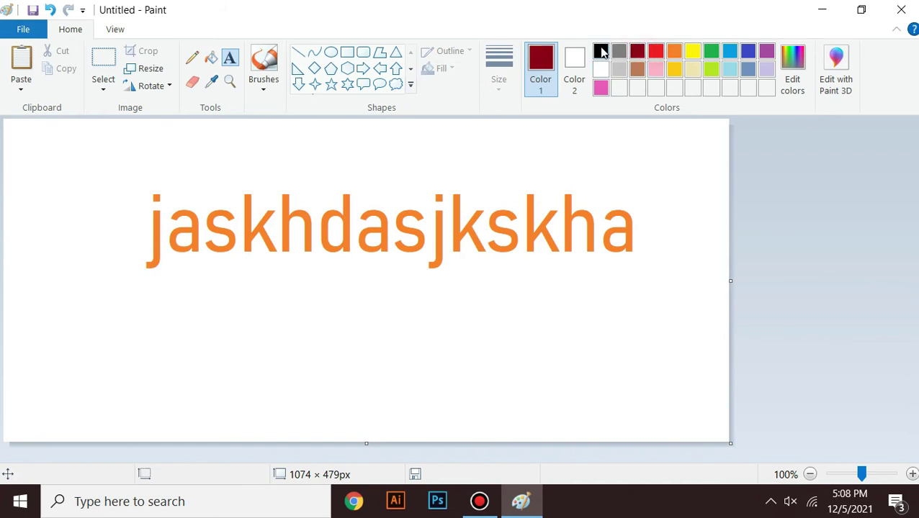
pyautogui.click(602, 52)
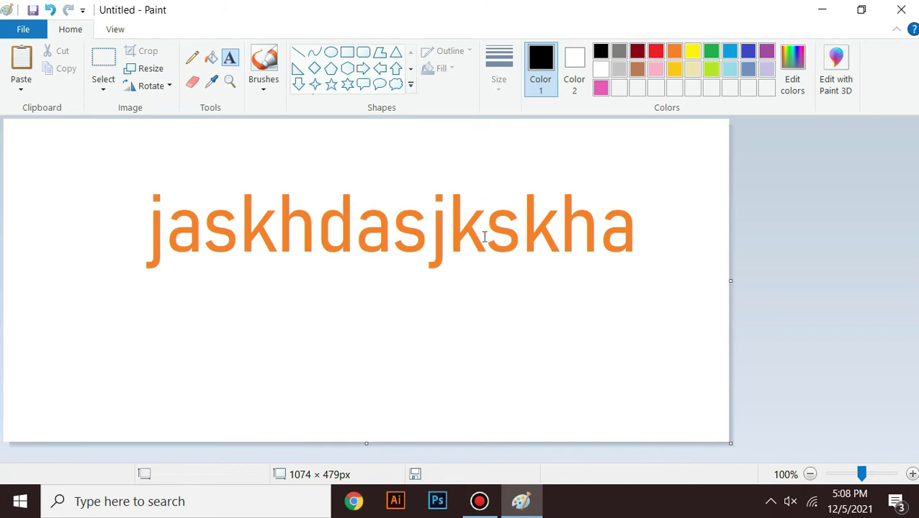
# Fill the final letters "ha" with yellow, the "k" before them with red, and the preceding "ks" with green.
pyautogui.click(212, 62)
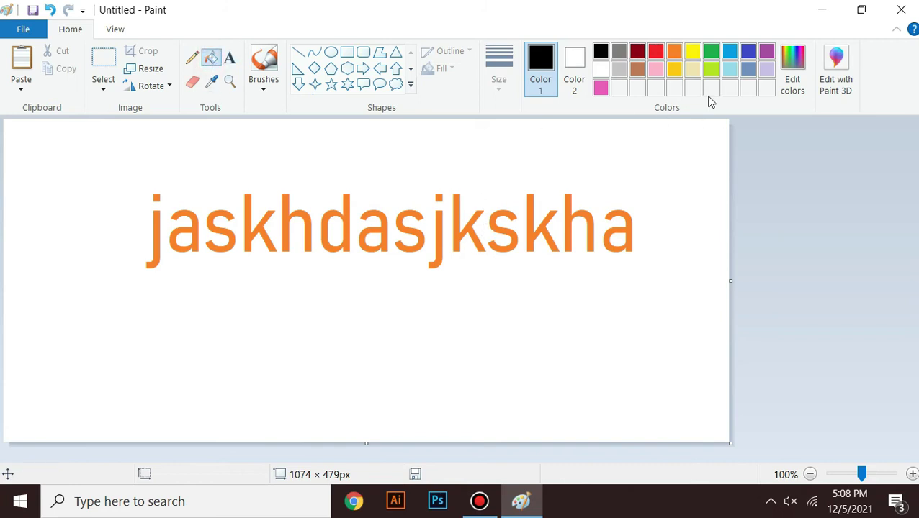
pyautogui.click(691, 52)
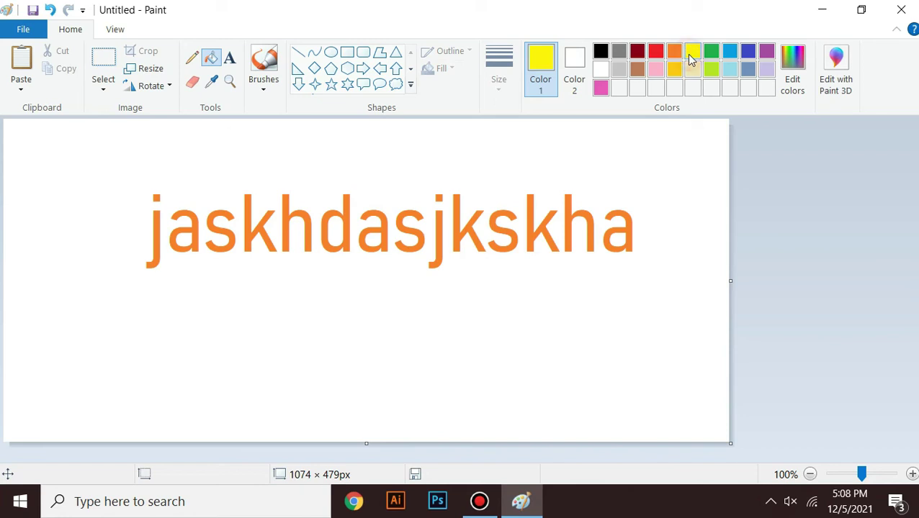
pyautogui.click(632, 231)
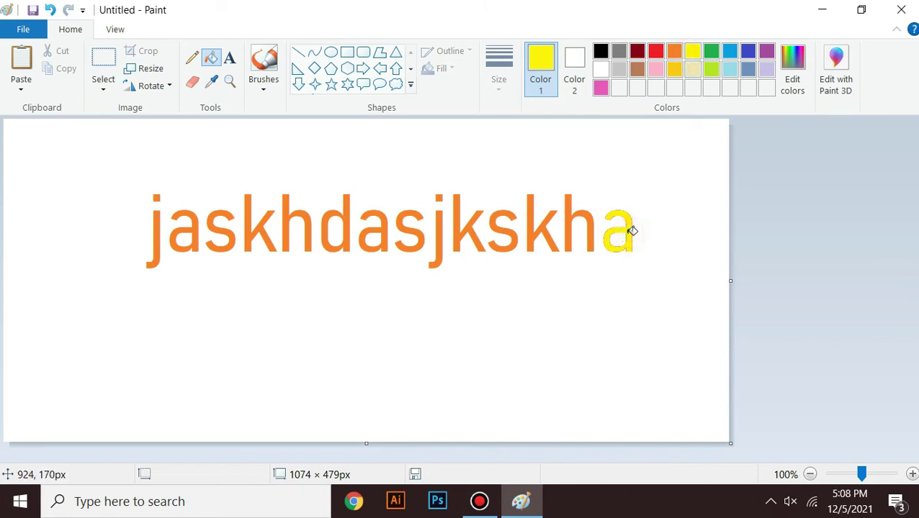
pyautogui.click(594, 225)
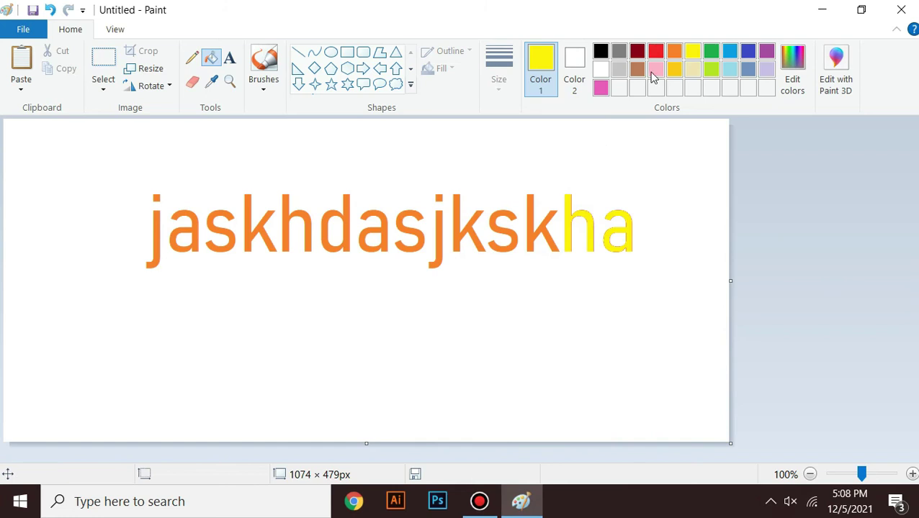
pyautogui.click(654, 51)
pyautogui.click(535, 228)
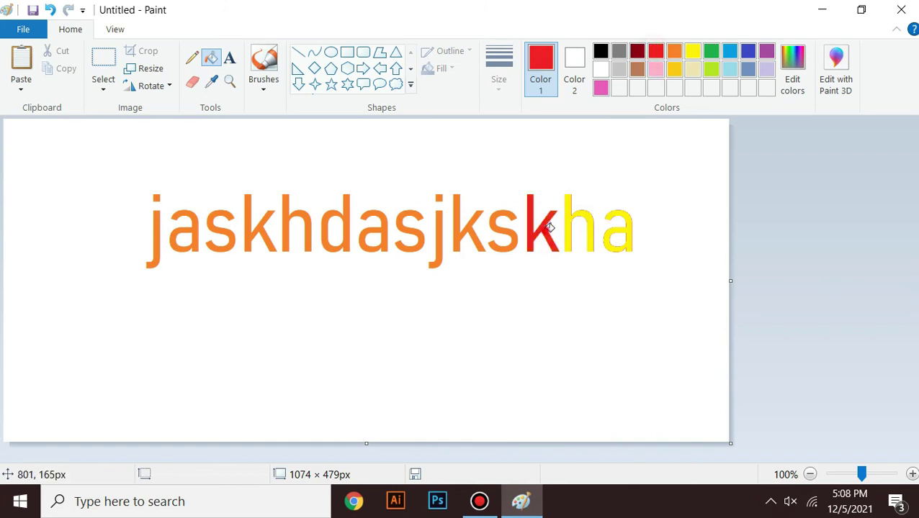
pyautogui.click(711, 53)
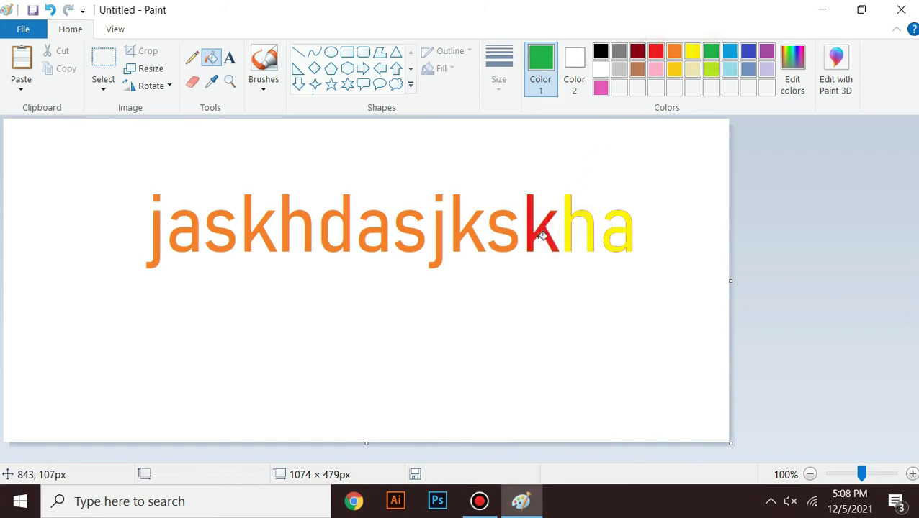
pyautogui.click(515, 236)
pyautogui.click(472, 229)
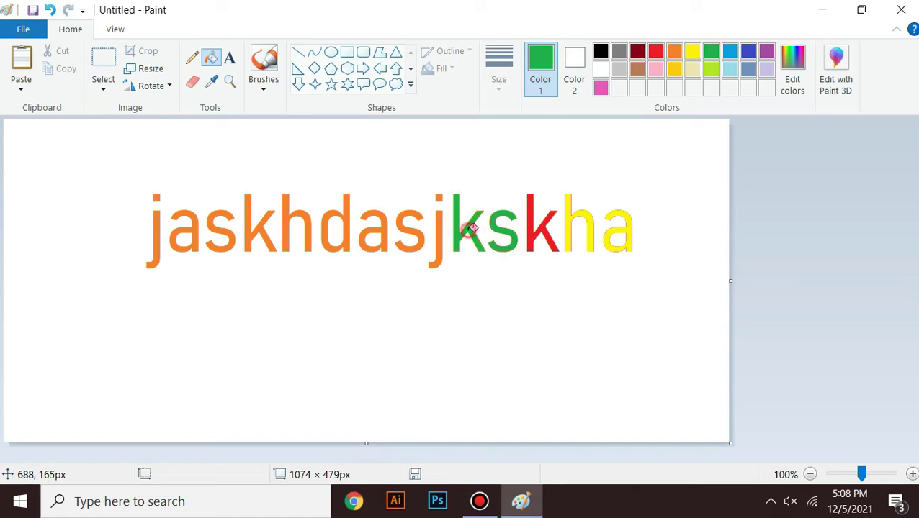
# Fill the middle letters "da" with purple, and the first "a" and the stem of the first "j" with indigo.
pyautogui.click(766, 52)
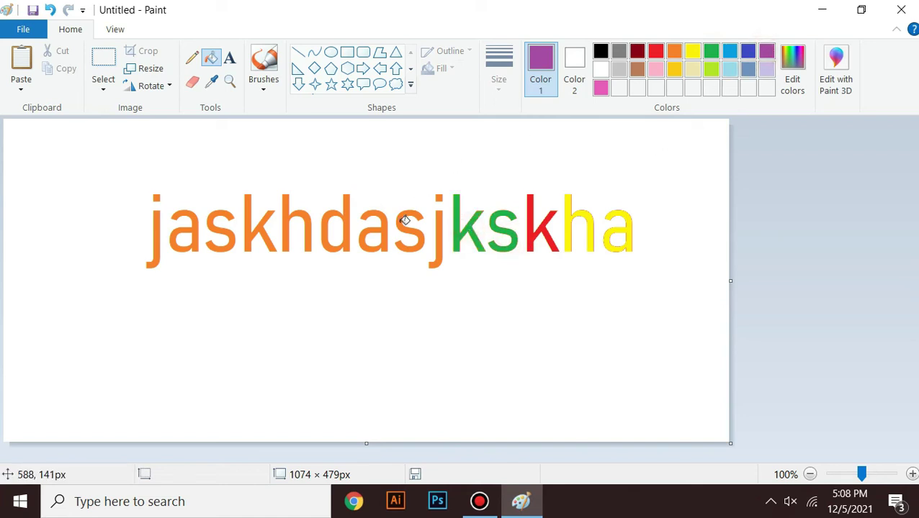
pyautogui.click(386, 229)
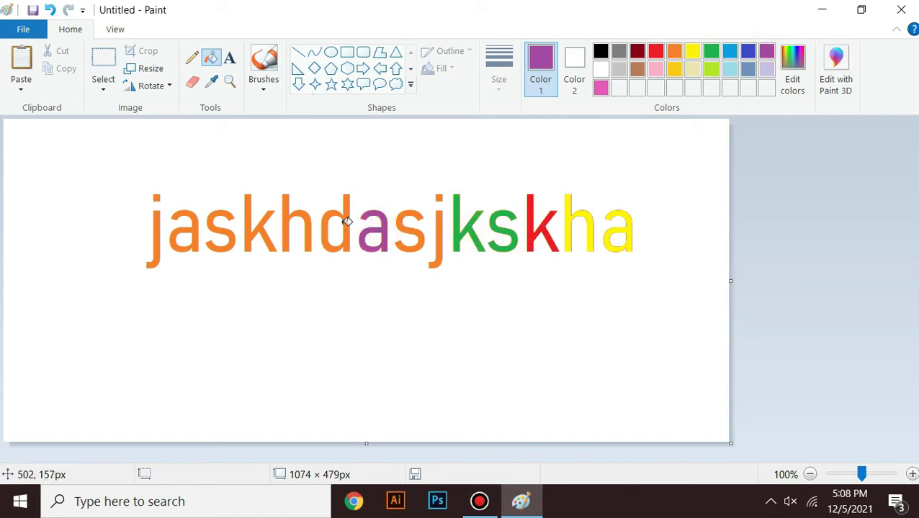
pyautogui.click(346, 222)
pyautogui.click(748, 53)
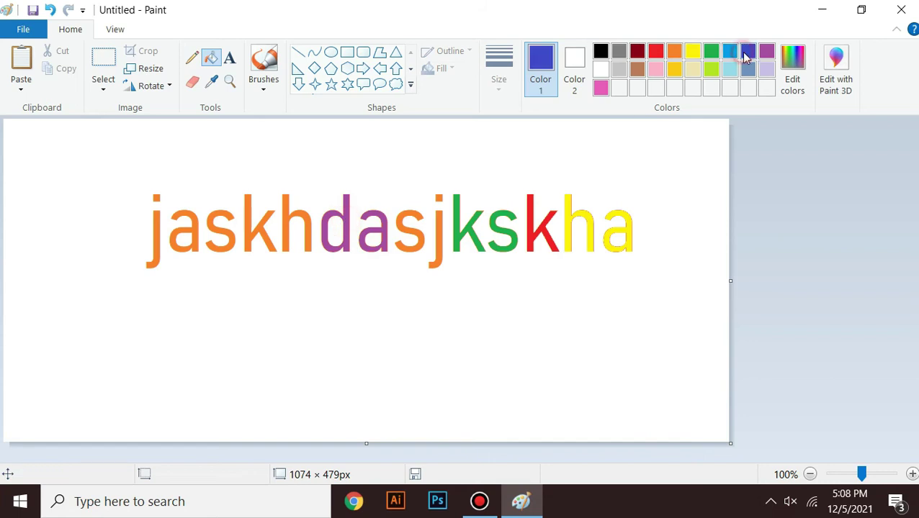
pyautogui.click(193, 231)
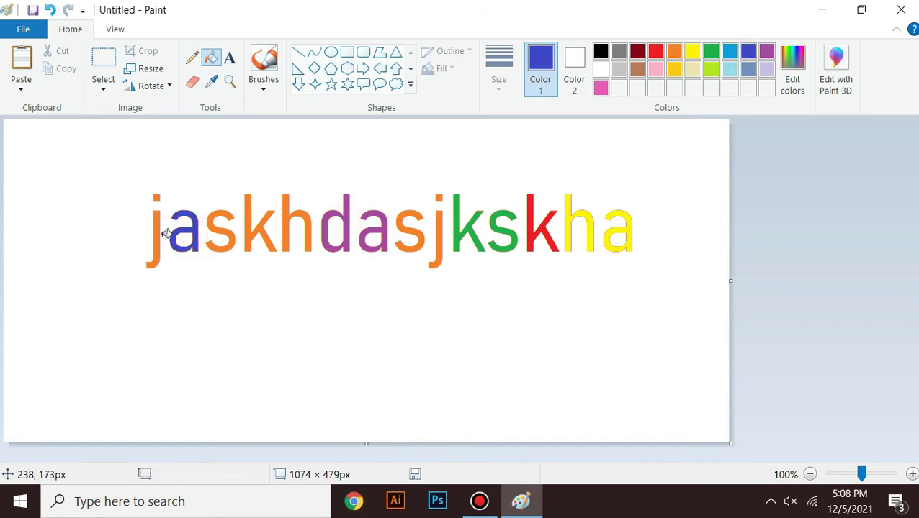
pyautogui.click(156, 235)
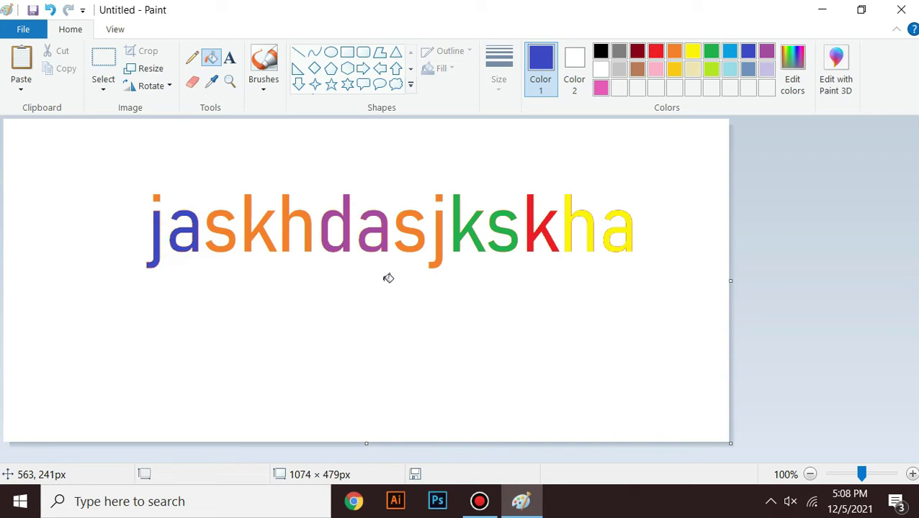
# Select a rectangular area of about 777 × 260 px around the multicolored text and delete it.
pyautogui.click(103, 59)
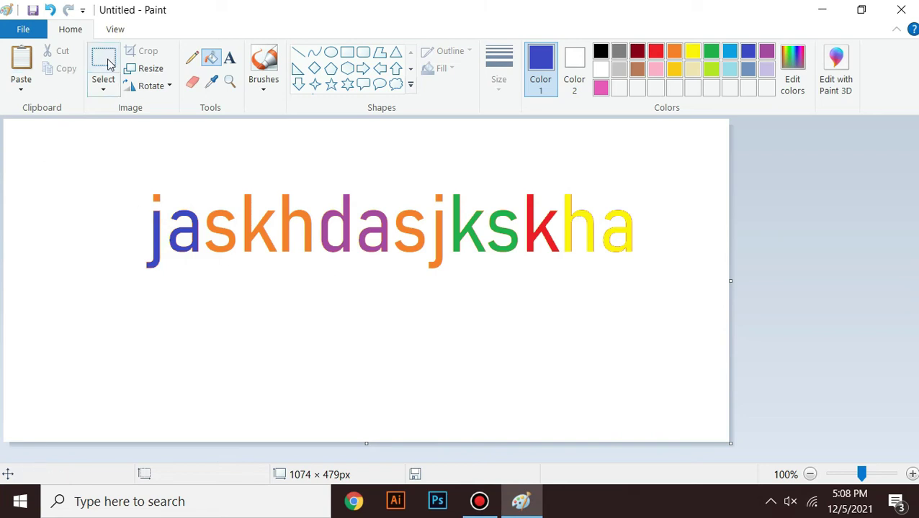
pyautogui.moveTo(127, 162); pyautogui.dragTo(644, 338)
pyautogui.press('Delete')
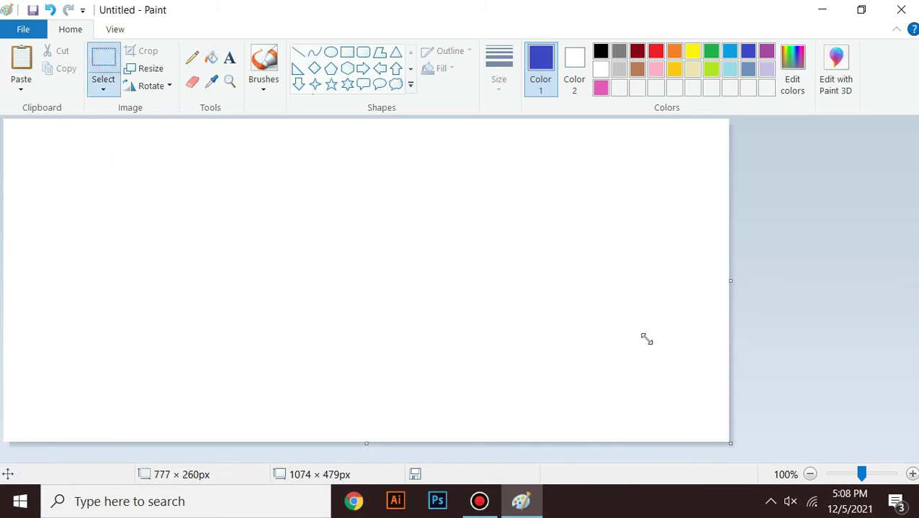
# Enter "aldjkasdkjasdkasd" in a new text box, move it toward the canvas's left edge, and commit it.
pyautogui.click(230, 57)
pyautogui.click(142, 232)
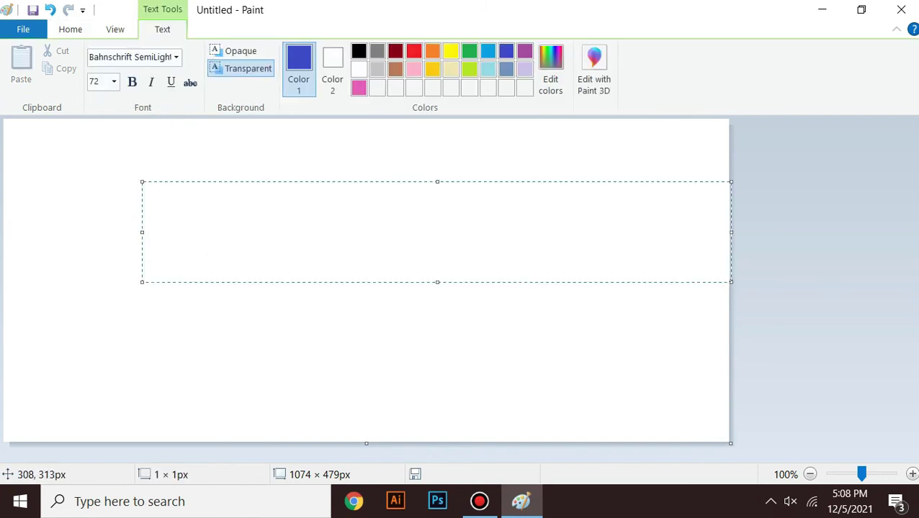
pyautogui.write('aldjkasdkjasdkasd')
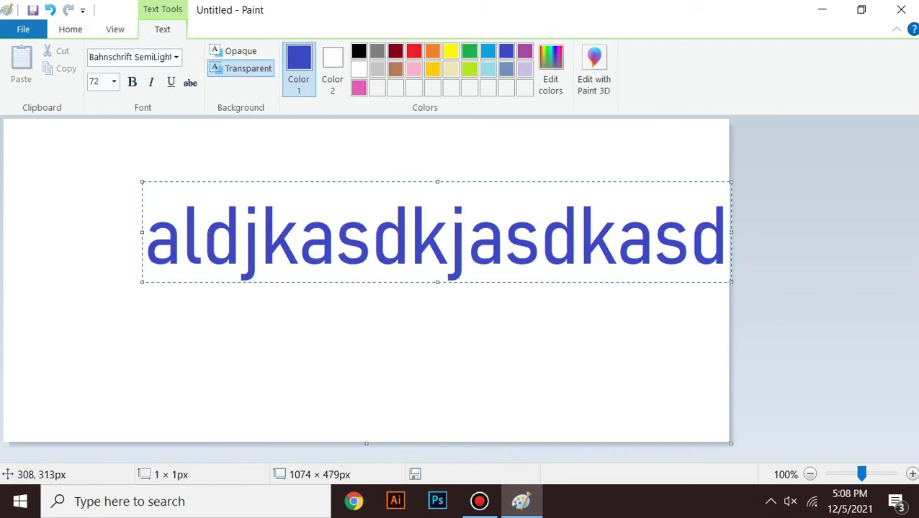
pyautogui.moveTo(195, 281); pyautogui.dragTo(128, 283)
pyautogui.click(112, 324)
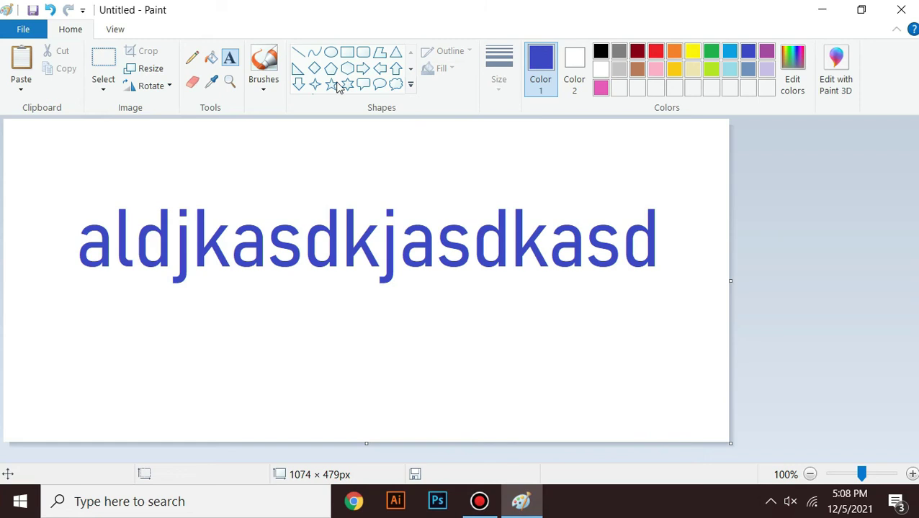
# Erase across the tops of the letters with orange as the background color, and across their bases with yellow.
pyautogui.click(196, 85)
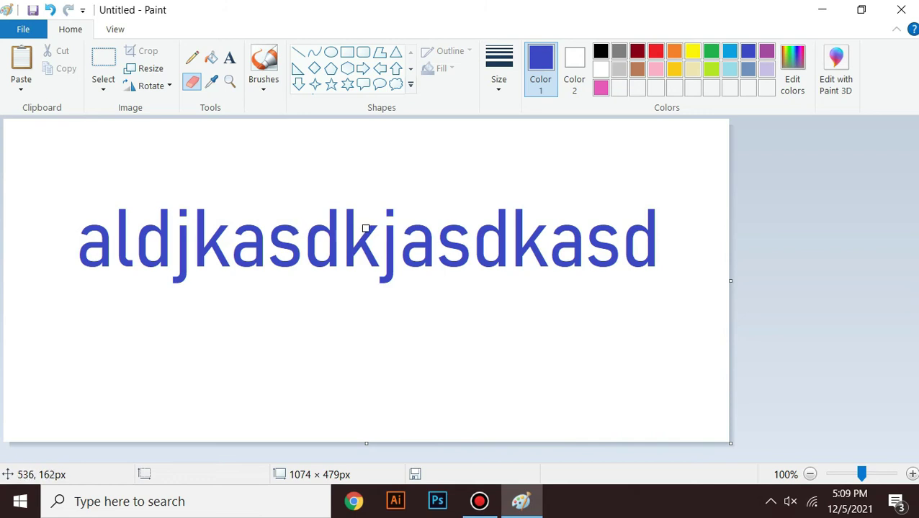
pyautogui.click(570, 77)
pyautogui.click(674, 53)
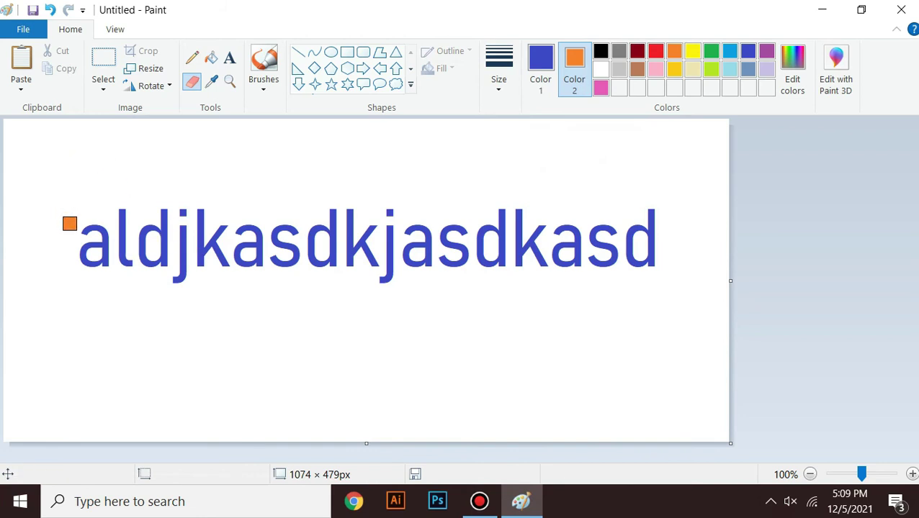
pyautogui.moveTo(72, 217); pyautogui.dragTo(249, 223)
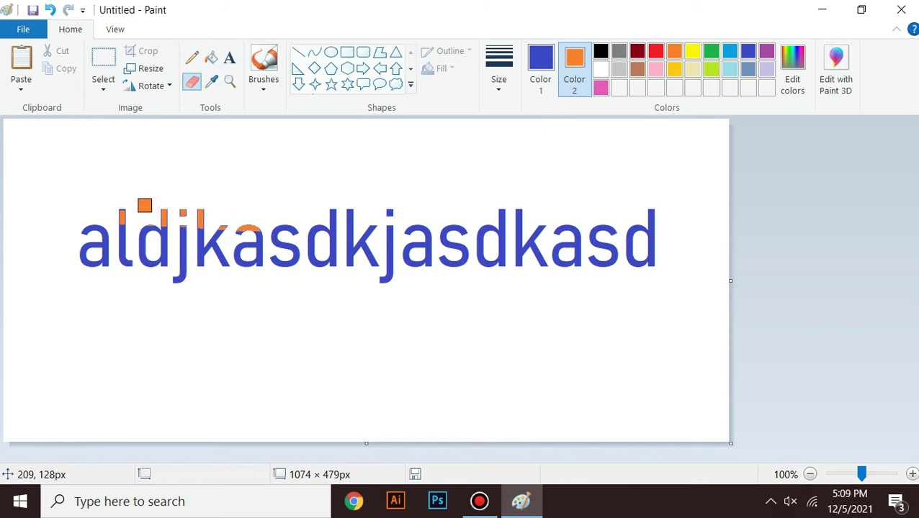
pyautogui.moveTo(68, 219)
pyautogui.mouseDown()
pyautogui.moveTo(90, 229)
pyautogui.moveTo(301, 230)
pyautogui.moveTo(363, 213)
pyautogui.moveTo(382, 217)
pyautogui.moveTo(354, 225)
pyautogui.moveTo(423, 226)
pyautogui.mouseUp()
pyautogui.moveTo(366, 217)
pyautogui.mouseDown()
pyautogui.moveTo(397, 214)
pyautogui.moveTo(355, 207)
pyautogui.moveTo(411, 214)
pyautogui.moveTo(406, 220)
pyautogui.moveTo(427, 228)
pyautogui.moveTo(560, 217)
pyautogui.moveTo(523, 224)
pyautogui.moveTo(646, 224)
pyautogui.moveTo(626, 207)
pyautogui.mouseUp()
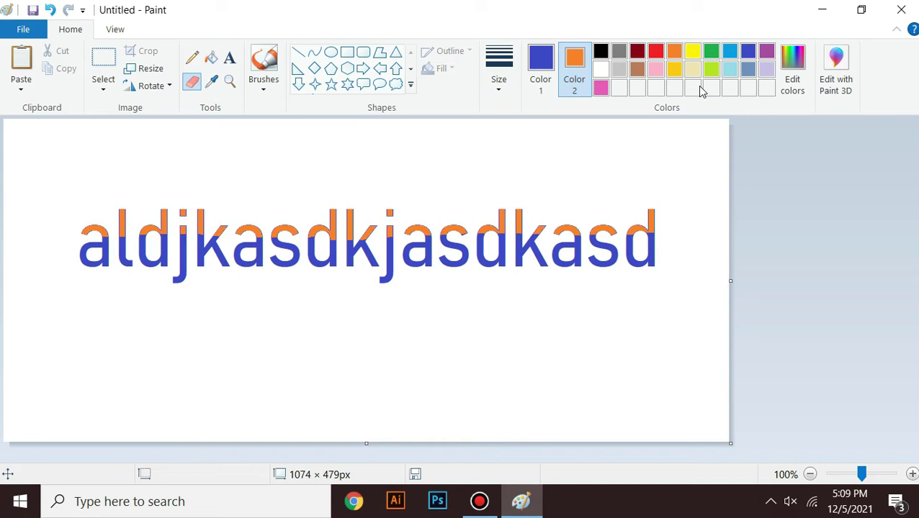
pyautogui.click(692, 53)
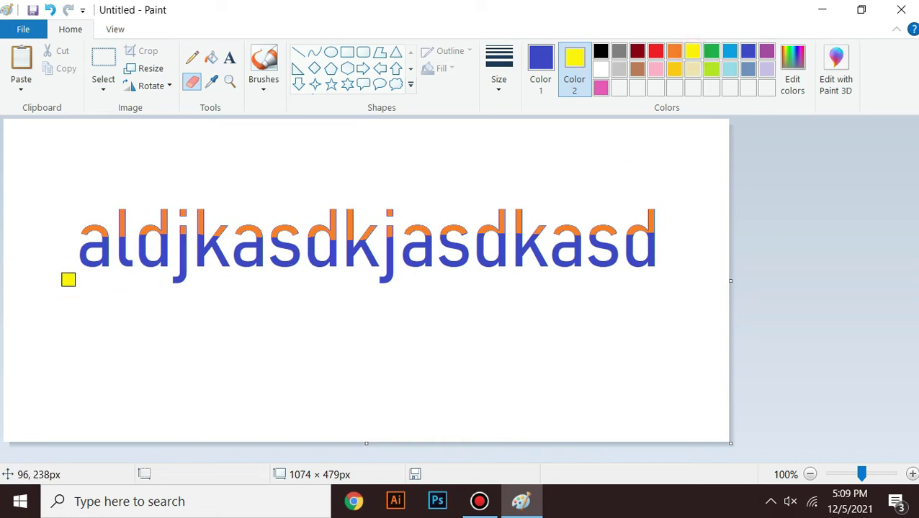
pyautogui.moveTo(69, 270)
pyautogui.mouseDown()
pyautogui.moveTo(115, 269)
pyautogui.moveTo(78, 265)
pyautogui.moveTo(214, 275)
pyautogui.moveTo(161, 281)
pyautogui.moveTo(287, 269)
pyautogui.moveTo(241, 268)
pyautogui.moveTo(398, 267)
pyautogui.moveTo(337, 282)
pyautogui.moveTo(675, 260)
pyautogui.moveTo(352, 277)
pyautogui.mouseUp()
# Stamp two yellow eraser dabs at and below the second "j" and undo both.
pyautogui.click(384, 283)
pyautogui.click(342, 315)
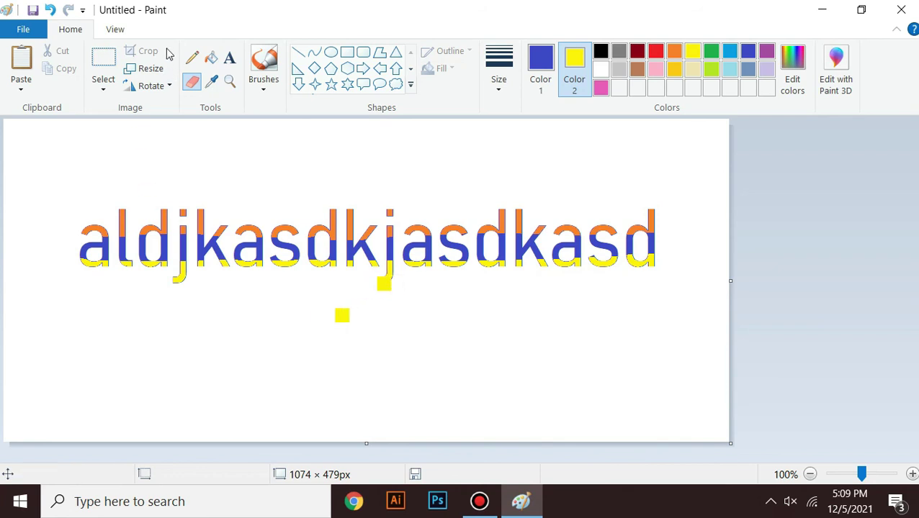
pyautogui.hotkey('ctrl', 'z')
pyautogui.hotkey('ctrl', 'z')
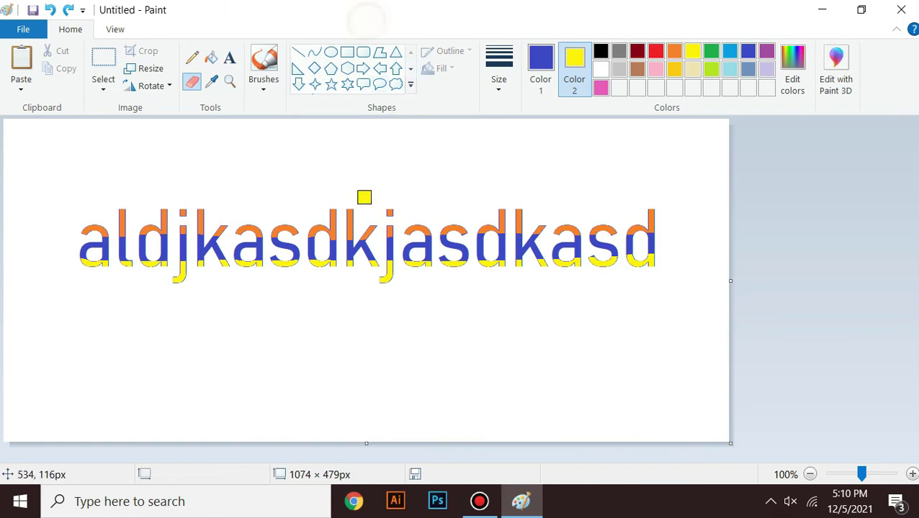
# Clear the whole canvas with yellow as the background color, undo the deletion, and clear it again.
pyautogui.hotkey('ctrl', 'a')
pyautogui.press('Delete')
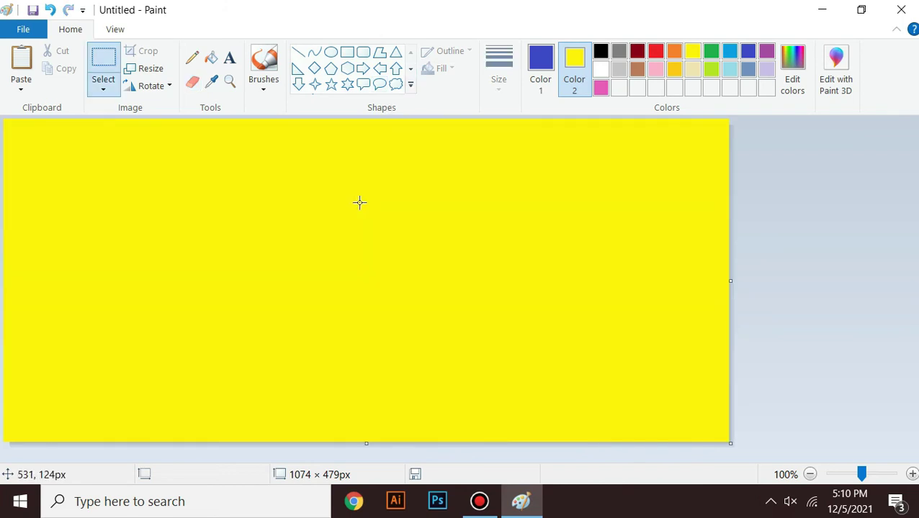
pyautogui.hotkey('ctrl', 'z')
pyautogui.hotkey('ctrl', 'a')
pyautogui.press('Delete')
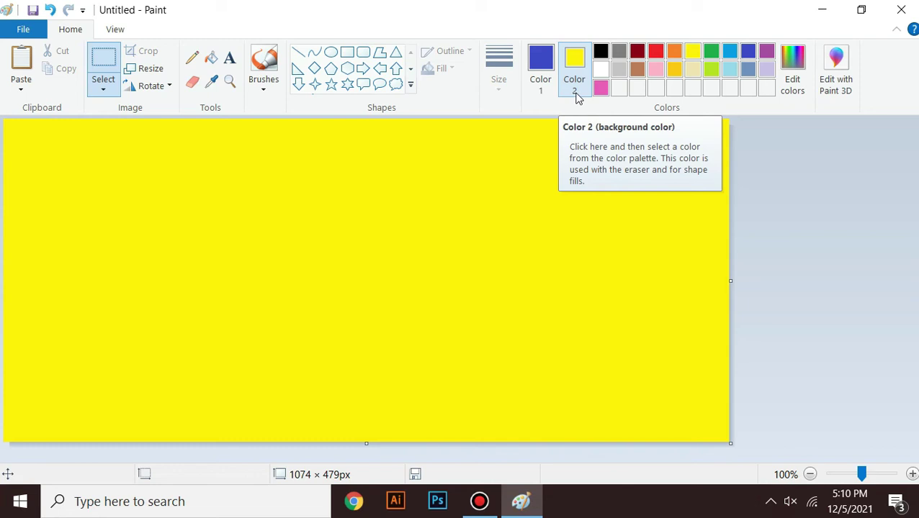
# Set the background color to white and clear the whole canvas.
pyautogui.click(602, 72)
pyautogui.hotkey('ctrl', 'a')
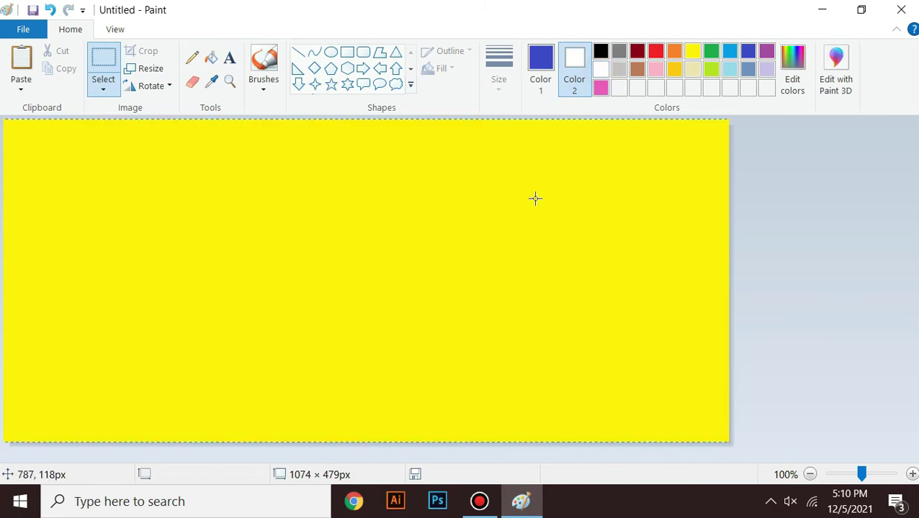
pyautogui.press('Delete')
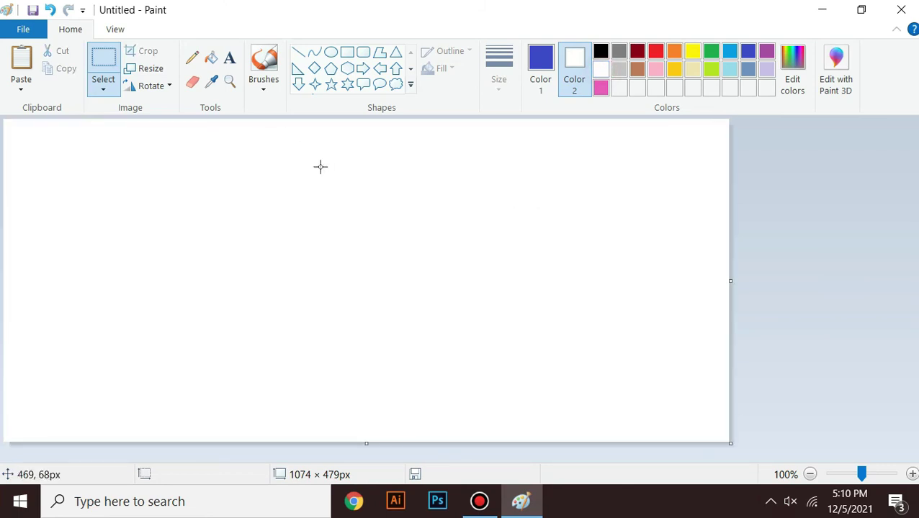
# Draw a face outline as a circle about 157 × 154 px with two oval eyes inside, the left one about 35 × 43 px.
pyautogui.click(330, 51)
pyautogui.moveTo(192, 178); pyautogui.dragTo(298, 281)
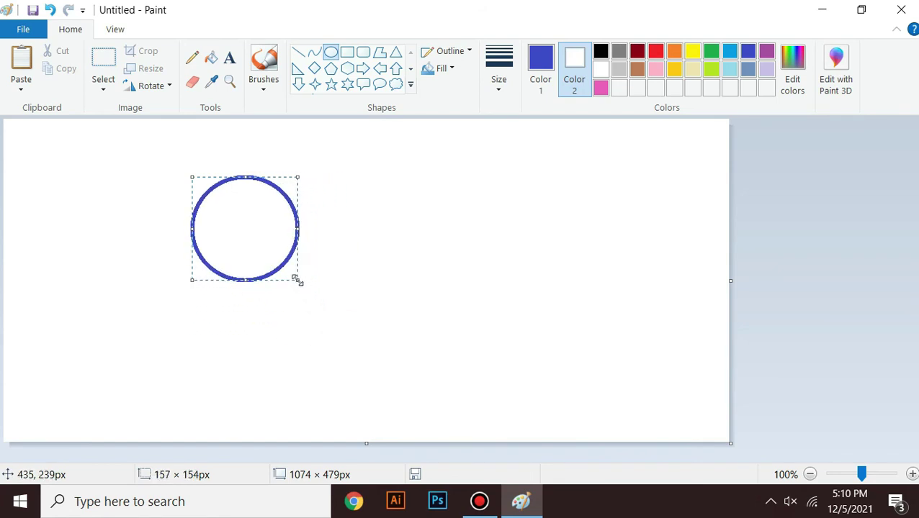
pyautogui.click(383, 213)
pyautogui.moveTo(207, 217); pyautogui.dragTo(232, 245)
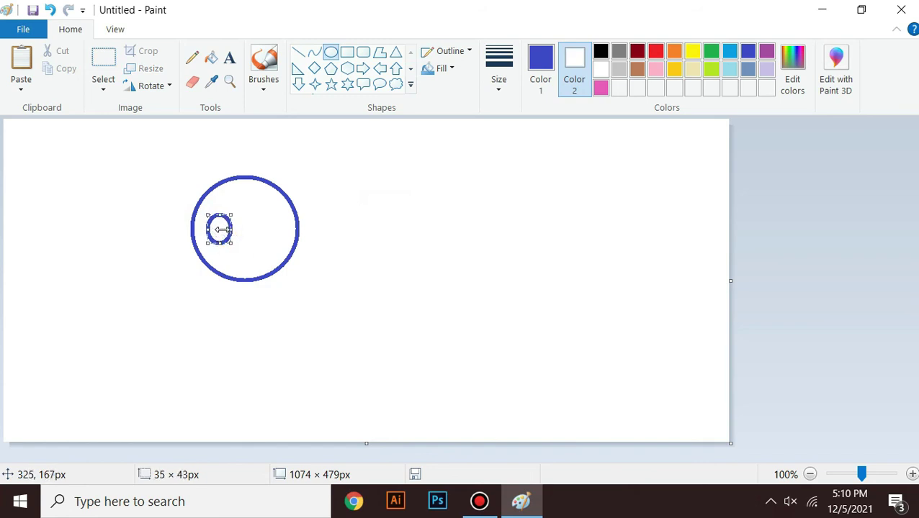
pyautogui.moveTo(256, 218)
pyautogui.mouseDown()
pyautogui.moveTo(281, 252)
pyautogui.moveTo(244, 263)
pyautogui.moveTo(278, 261)
pyautogui.mouseUp()
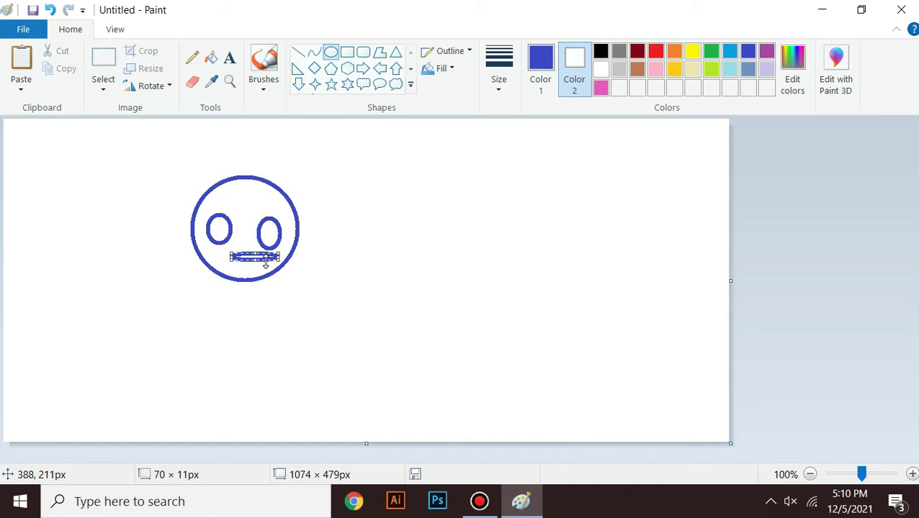
# Delete the off-center mouth ellipse and draw a flat one about 69 × 10 px centered beneath the eyes.
pyautogui.press('Delete')
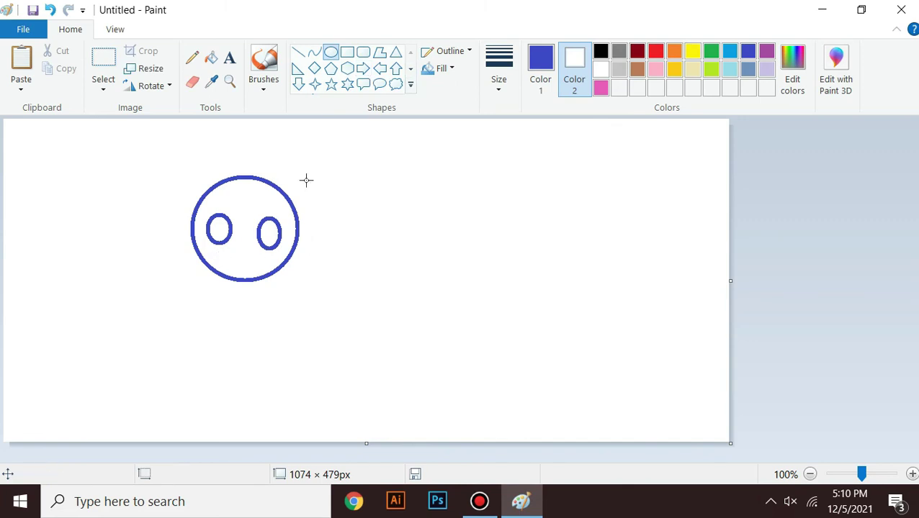
pyautogui.moveTo(219, 252); pyautogui.dragTo(263, 260)
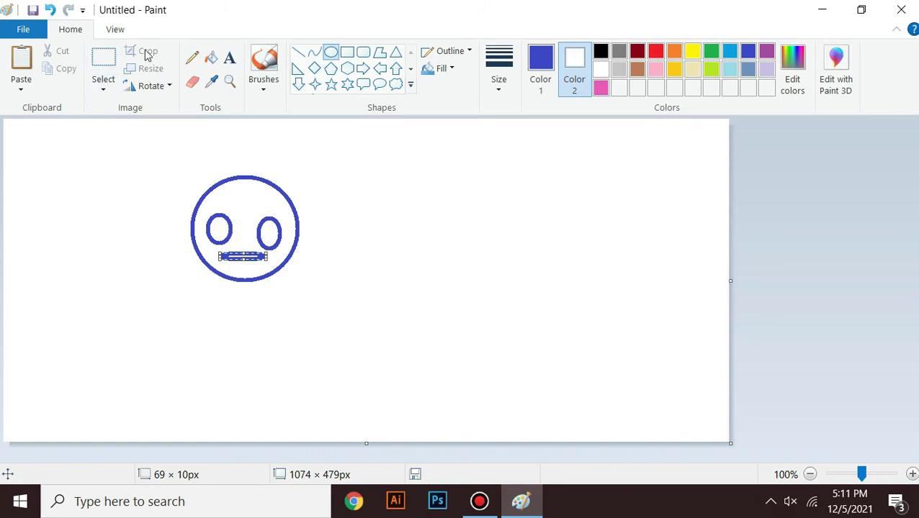
# Set the background color to light gray and try to fill the face with it using the Fill tool.
pyautogui.click(315, 194)
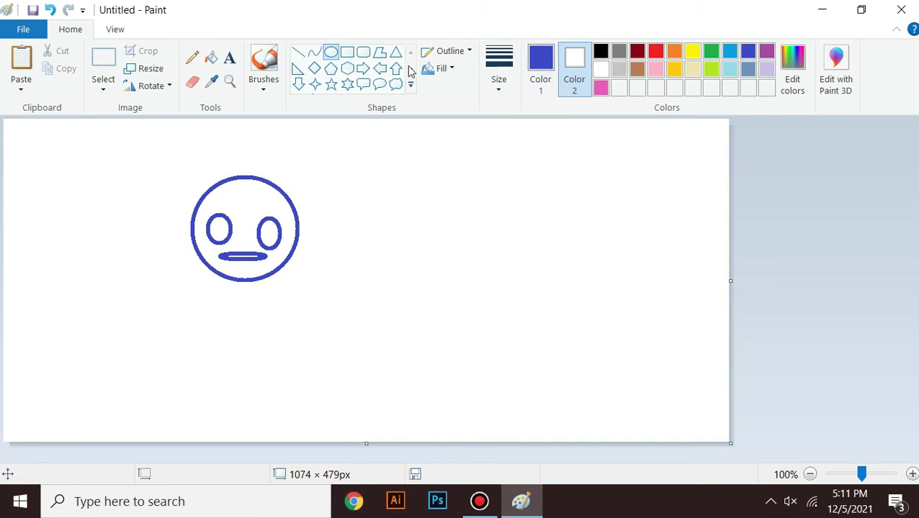
pyautogui.click(210, 59)
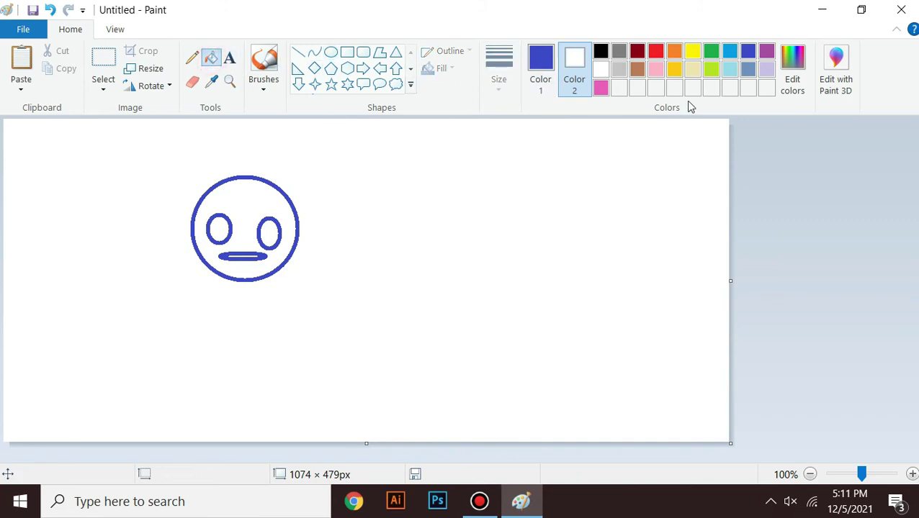
pyautogui.click(618, 69)
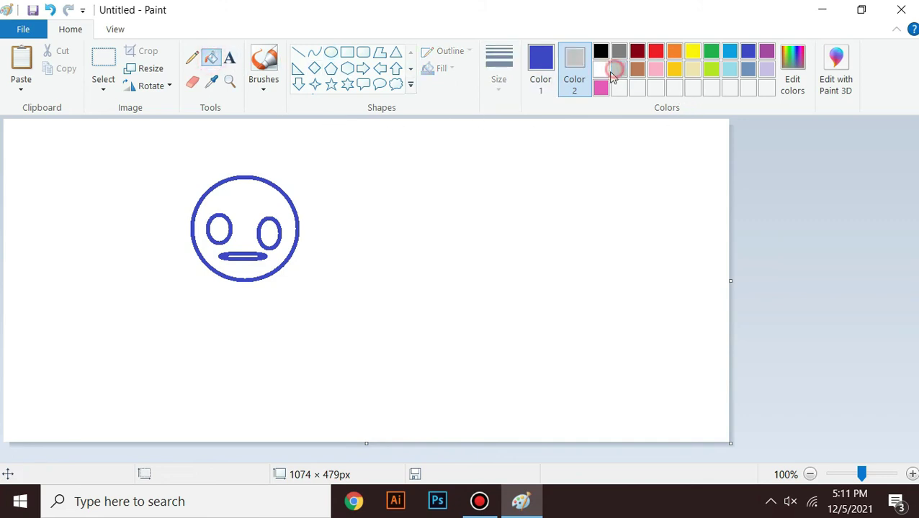
pyautogui.click(272, 203)
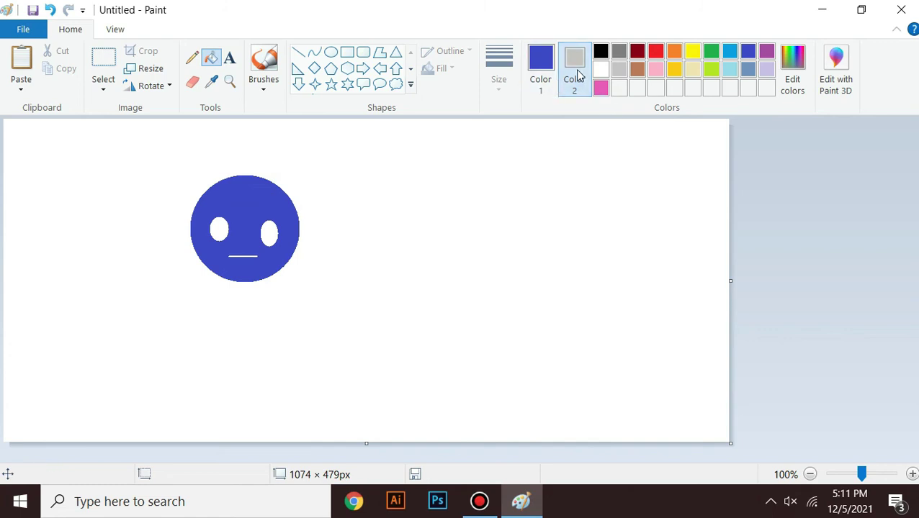
# Set the foreground color to light gray, undo the face's blue fill, and fill the face with light gray.
pyautogui.click(541, 75)
pyautogui.click(619, 70)
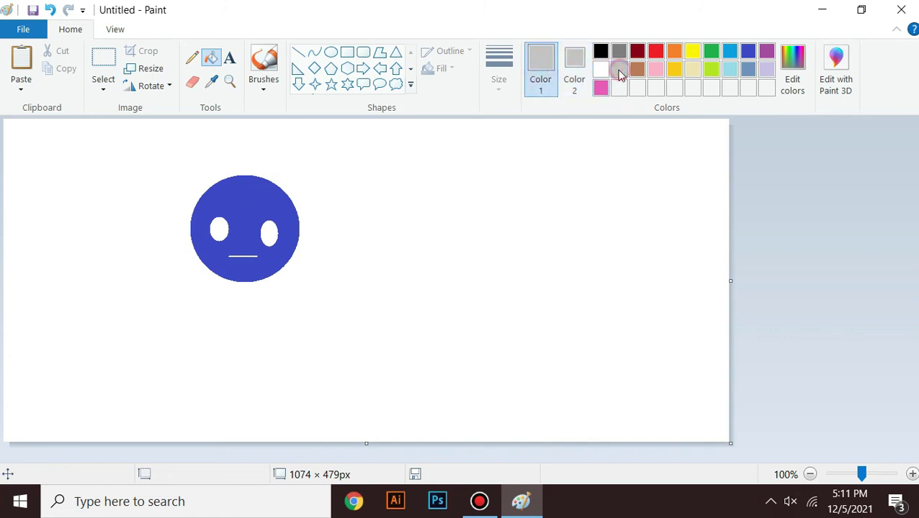
pyautogui.click(263, 199)
pyautogui.hotkey('ctrl', 'z')
pyautogui.hotkey('ctrl', 'z')
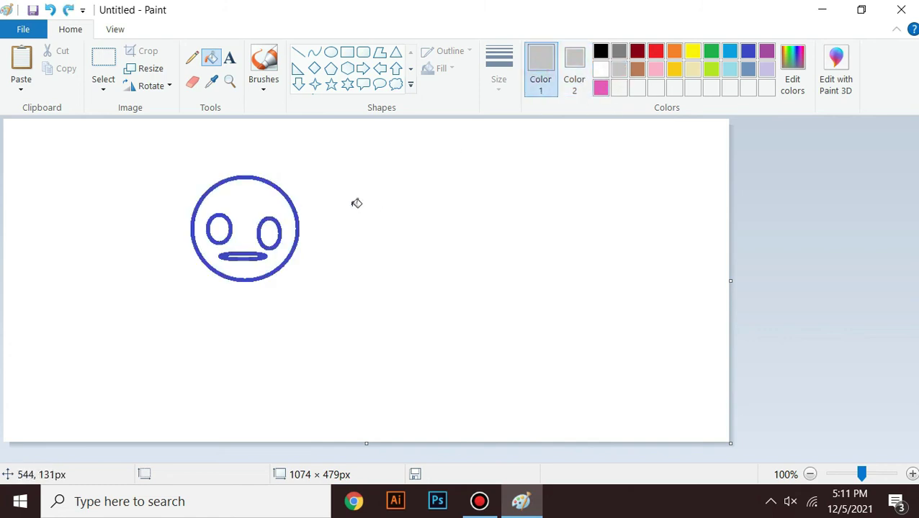
pyautogui.click(270, 202)
# Set the background color to white, select the face with an area about 186 × 197 px, and smear trailing copies across the canvas.
pyautogui.click(574, 76)
pyautogui.click(600, 70)
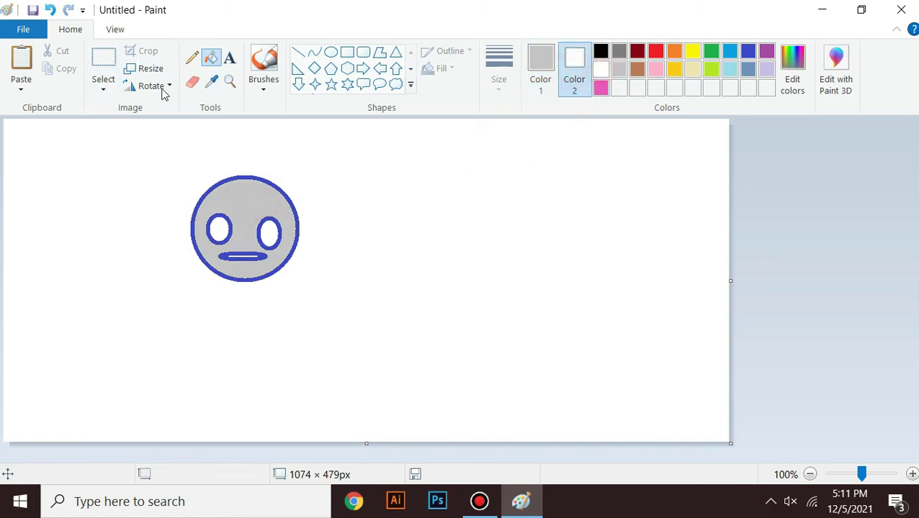
pyautogui.click(191, 7)
pyautogui.click(106, 65)
pyautogui.moveTo(185, 164); pyautogui.dragTo(311, 296)
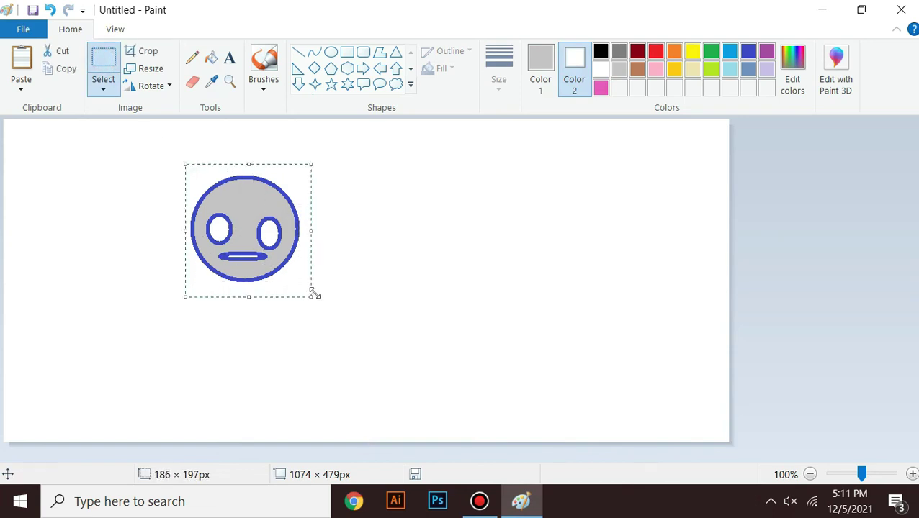
pyautogui.click(247, 230)
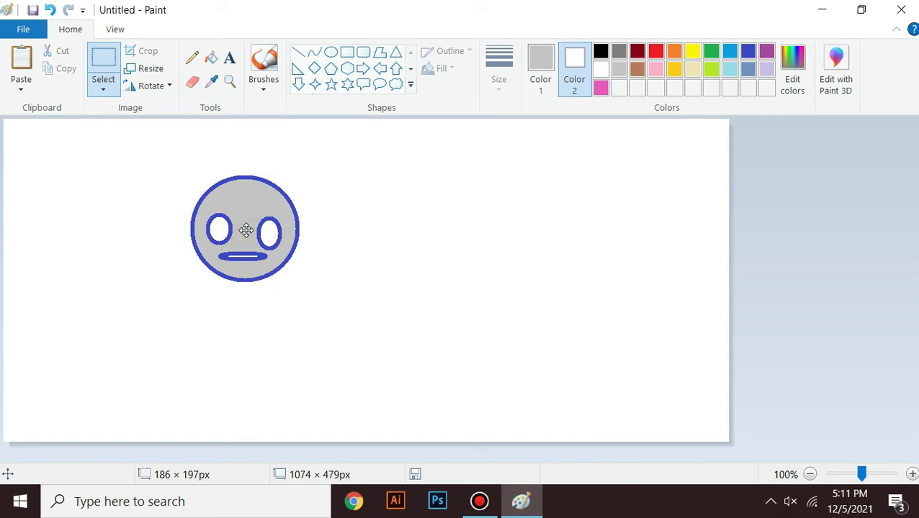
pyautogui.moveTo(246, 229)
pyautogui.mouseDown()
pyautogui.moveTo(299, 208)
pyautogui.moveTo(421, 198)
pyautogui.moveTo(519, 303)
pyautogui.moveTo(211, 324)
pyautogui.moveTo(78, 269)
pyautogui.moveTo(315, 262)
pyautogui.moveTo(569, 170)
pyautogui.moveTo(472, 354)
pyautogui.mouseUp()
pyautogui.moveTo(410, 304)
pyautogui.mouseDown()
pyautogui.moveTo(110, 161)
pyautogui.moveTo(260, 296)
pyautogui.moveTo(436, 204)
pyautogui.moveTo(503, 315)
pyautogui.moveTo(400, 394)
pyautogui.moveTo(254, 217)
pyautogui.moveTo(162, 182)
pyautogui.moveTo(171, 329)
pyautogui.moveTo(444, 237)
pyautogui.moveTo(550, 310)
pyautogui.moveTo(258, 169)
pyautogui.moveTo(140, 296)
pyautogui.moveTo(669, 231)
pyautogui.moveTo(459, 337)
pyautogui.moveTo(257, 155)
pyautogui.moveTo(151, 325)
pyautogui.moveTo(454, 275)
pyautogui.moveTo(581, 203)
pyautogui.moveTo(573, 370)
pyautogui.moveTo(413, 293)
pyautogui.moveTo(342, 171)
pyautogui.moveTo(259, 325)
pyautogui.moveTo(116, 216)
pyautogui.moveTo(592, 309)
pyautogui.moveTo(500, 213)
pyautogui.moveTo(372, 358)
pyautogui.moveTo(298, 326)
pyautogui.moveTo(296, 229)
pyautogui.moveTo(407, 220)
pyautogui.moveTo(542, 258)
pyautogui.moveTo(452, 184)
pyautogui.moveTo(331, 310)
pyautogui.moveTo(161, 259)
pyautogui.moveTo(125, 206)
pyautogui.moveTo(126, 185)
pyautogui.moveTo(169, 225)
pyautogui.moveTo(272, 230)
pyautogui.moveTo(332, 211)
pyautogui.moveTo(406, 252)
pyautogui.moveTo(430, 231)
pyautogui.moveTo(419, 209)
pyautogui.moveTo(313, 304)
pyautogui.moveTo(140, 280)
pyautogui.moveTo(316, 402)
pyautogui.moveTo(634, 277)
pyautogui.moveTo(517, 233)
pyautogui.moveTo(298, 269)
pyautogui.moveTo(190, 140)
pyautogui.moveTo(139, 263)
pyautogui.moveTo(169, 136)
pyautogui.moveTo(369, 220)
pyautogui.moveTo(532, 241)
pyautogui.moveTo(188, 184)
pyautogui.moveTo(253, 319)
pyautogui.moveTo(633, 153)
pyautogui.moveTo(583, 360)
pyautogui.moveTo(277, 135)
pyautogui.moveTo(567, 168)
pyautogui.moveTo(357, 163)
pyautogui.moveTo(511, 236)
pyautogui.moveTo(558, 330)
pyautogui.moveTo(167, 261)
pyautogui.moveTo(335, 322)
pyautogui.moveTo(616, 306)
pyautogui.moveTo(327, 223)
pyautogui.moveTo(426, 236)
pyautogui.moveTo(481, 203)
pyautogui.moveTo(495, 213)
pyautogui.moveTo(326, 210)
pyautogui.moveTo(576, 224)
pyautogui.moveTo(515, 214)
pyautogui.moveTo(644, 191)
pyautogui.moveTo(295, 196)
pyautogui.moveTo(238, 230)
pyautogui.moveTo(526, 223)
pyautogui.moveTo(493, 216)
pyautogui.mouseUp()
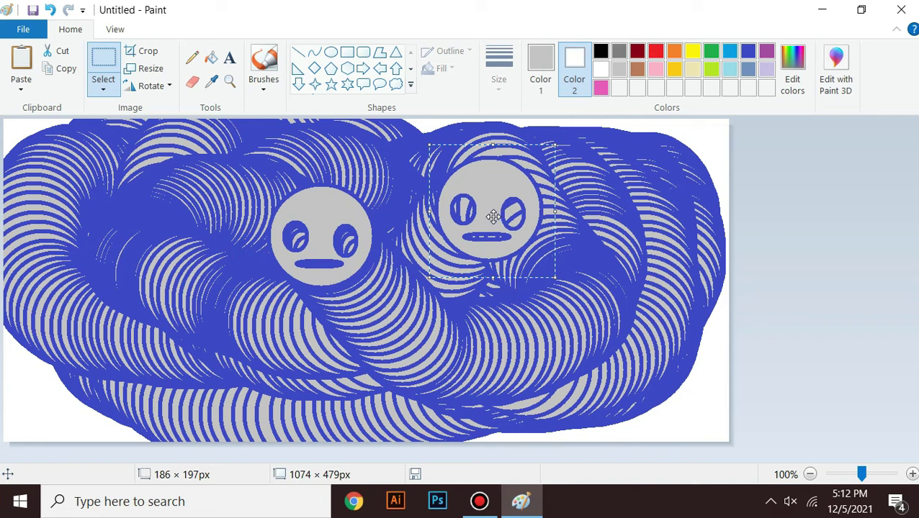
# Select the whole smeared canvas and delete its contents, leaving the white background.
pyautogui.click(568, 261)
pyautogui.hotkey('ctrl', 'a')
pyautogui.press('Delete')
pyautogui.click(527, 265)
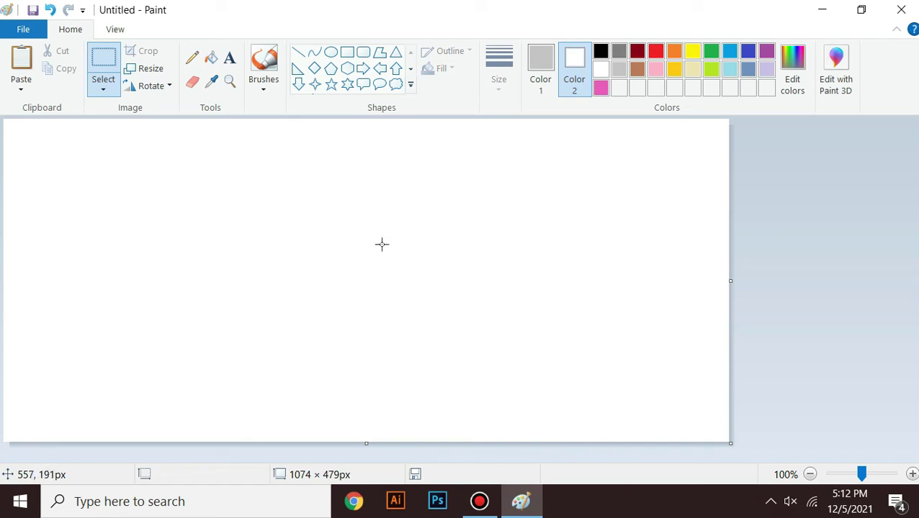
# Draw a rectangle about 441 × 293 px with a black outline, narrow it, and place it at the canvas's left side.
pyautogui.click(346, 52)
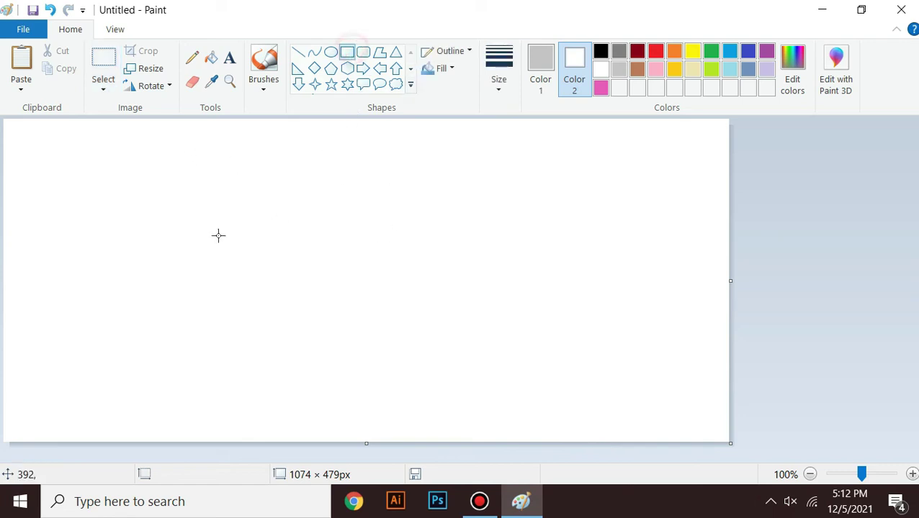
pyautogui.moveTo(137, 167); pyautogui.dragTo(435, 358)
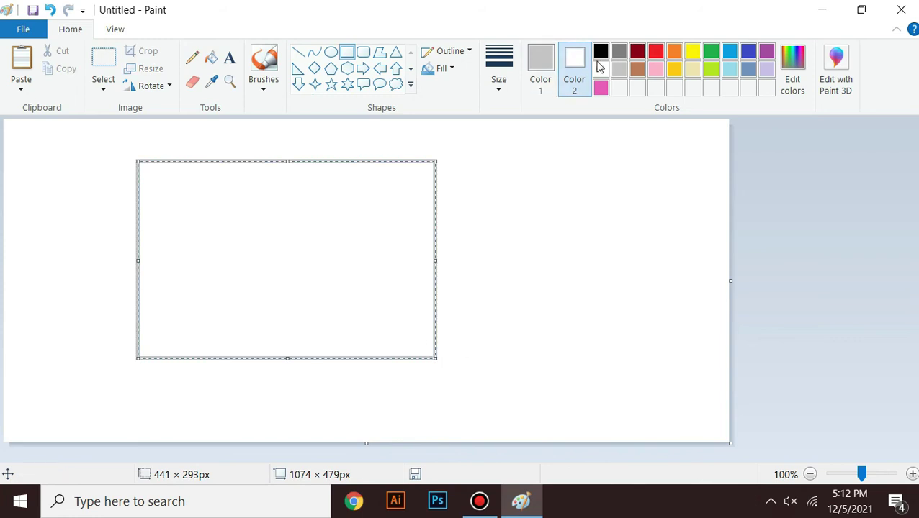
pyautogui.click(541, 72)
pyautogui.click(600, 53)
pyautogui.moveTo(299, 219); pyautogui.dragTo(218, 207)
pyautogui.moveTo(362, 249); pyautogui.dragTo(179, 242)
pyautogui.click(360, 193)
# Draw a black five-point star and position it just to the right of the rectangle.
pyautogui.click(331, 84)
pyautogui.moveTo(228, 195); pyautogui.dragTo(408, 366)
pyautogui.moveTo(328, 303); pyautogui.dragTo(311, 265)
# Draw a black six-point star about 283 × 304 px and place it to the right of the five-point star.
pyautogui.click(347, 84)
pyautogui.moveTo(497, 177); pyautogui.dragTo(688, 383)
pyautogui.moveTo(626, 329); pyautogui.dragTo(547, 284)
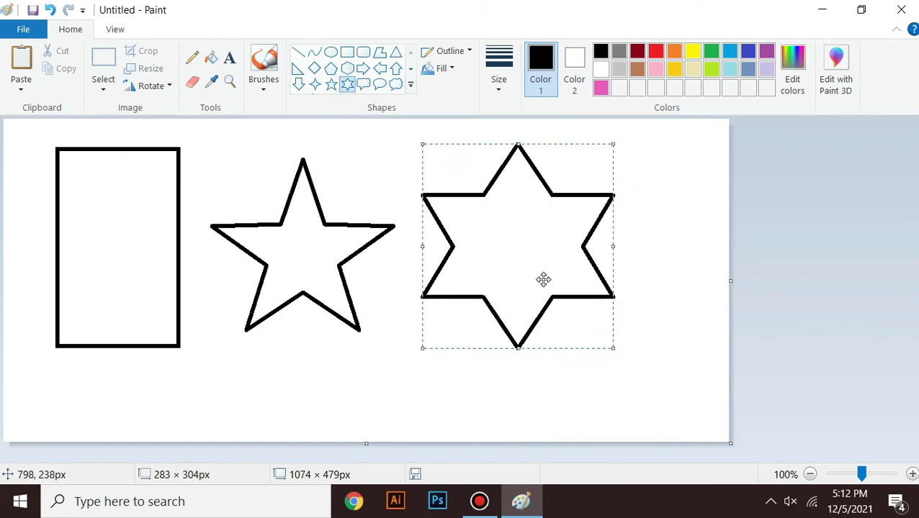
pyautogui.click(661, 268)
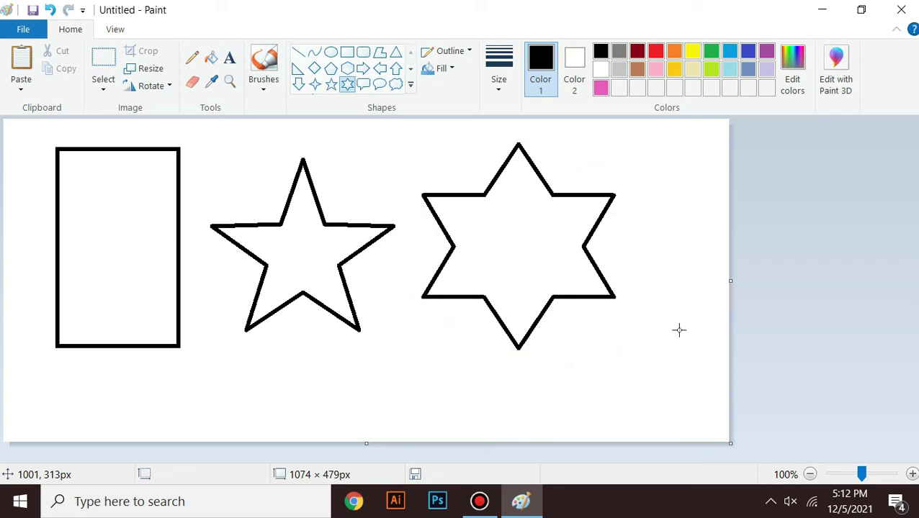
# Save the drawing to the Desktop as Untitled in 16 Color Bitmap format, accepting reduced color quality, and close Paint.
pyautogui.click(23, 29)
pyautogui.click(58, 169)
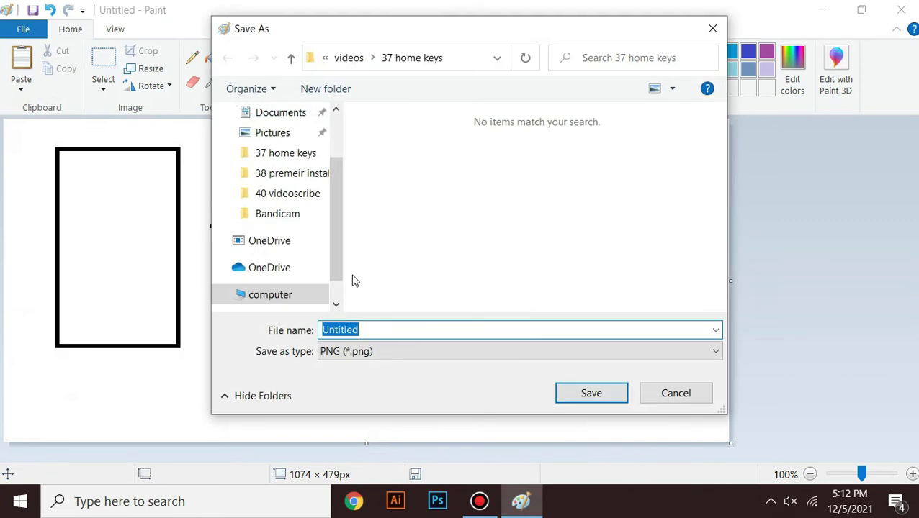
pyautogui.click(370, 353)
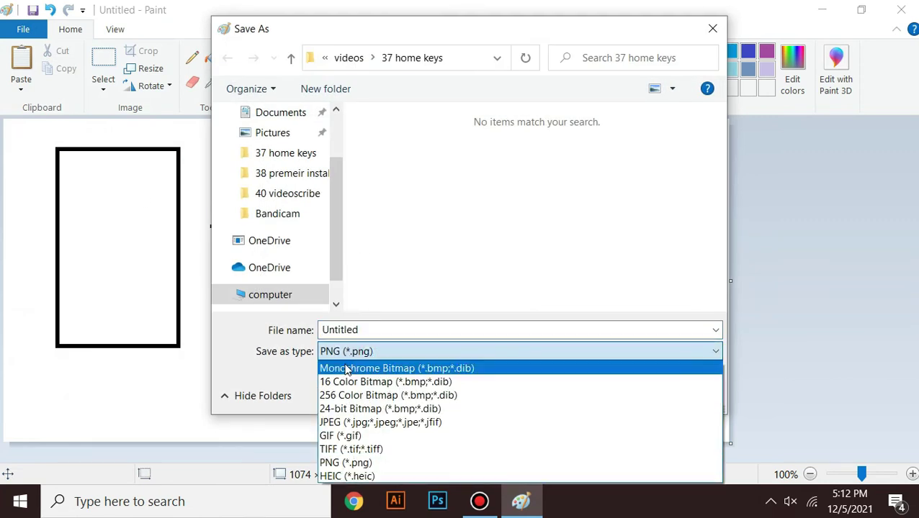
pyautogui.click(357, 383)
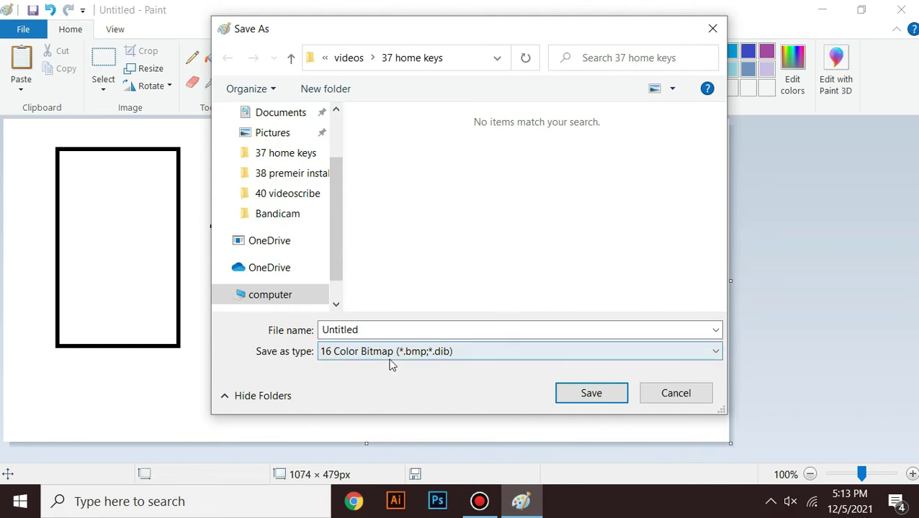
pyautogui.moveTo(337, 250); pyautogui.dragTo(331, 168)
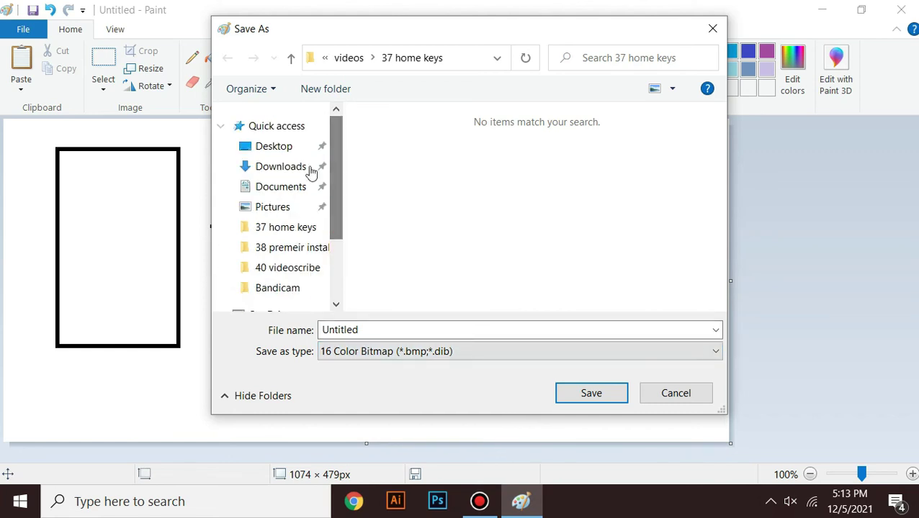
pyautogui.click(270, 147)
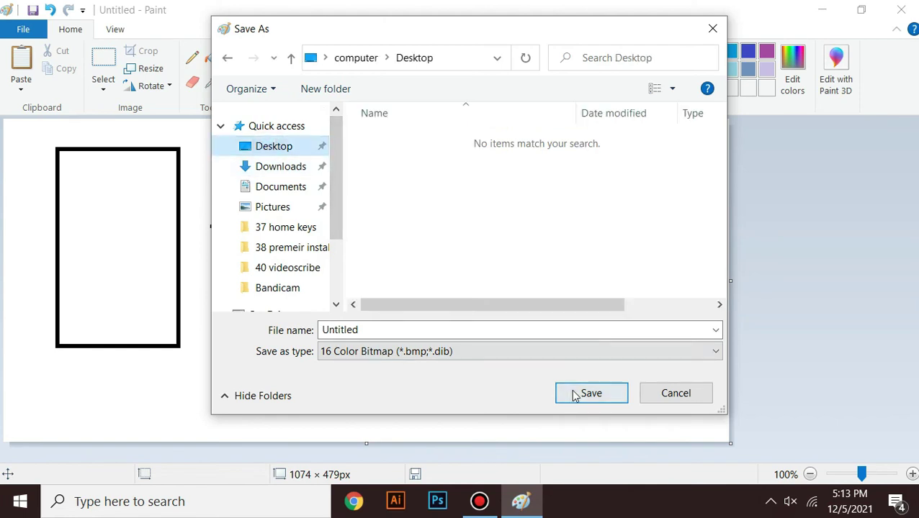
pyautogui.click(576, 393)
pyautogui.click(509, 293)
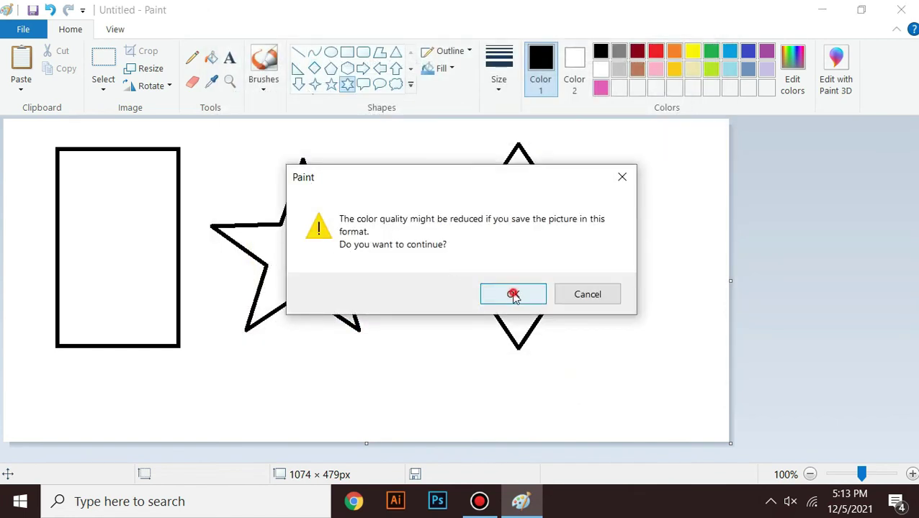
pyautogui.click(900, 9)
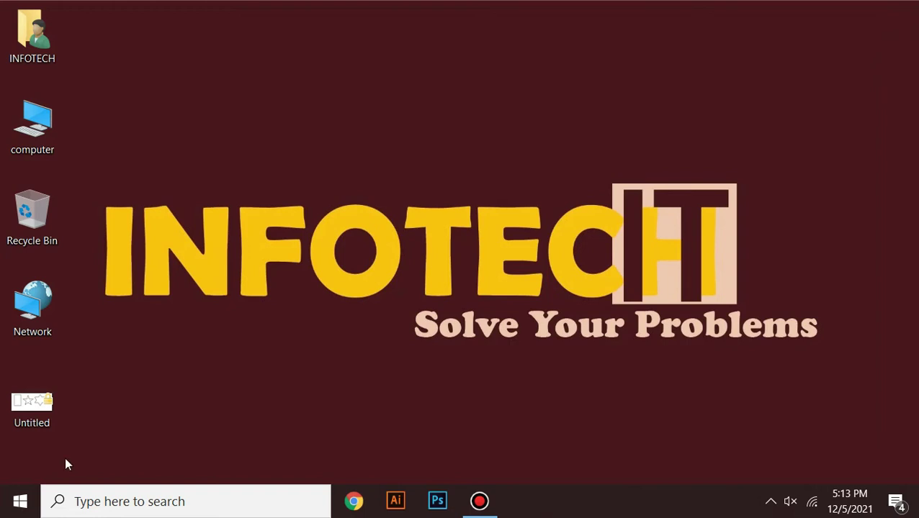
# View the saved Untitled picture from the desktop, close the viewer, and bring up the Start menu.
pyautogui.doubleClick(18, 415)
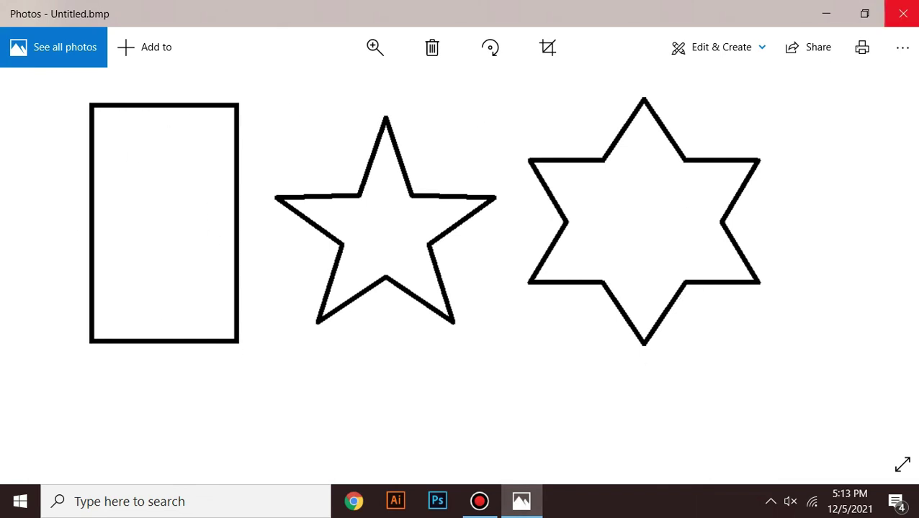
pyautogui.click(902, 14)
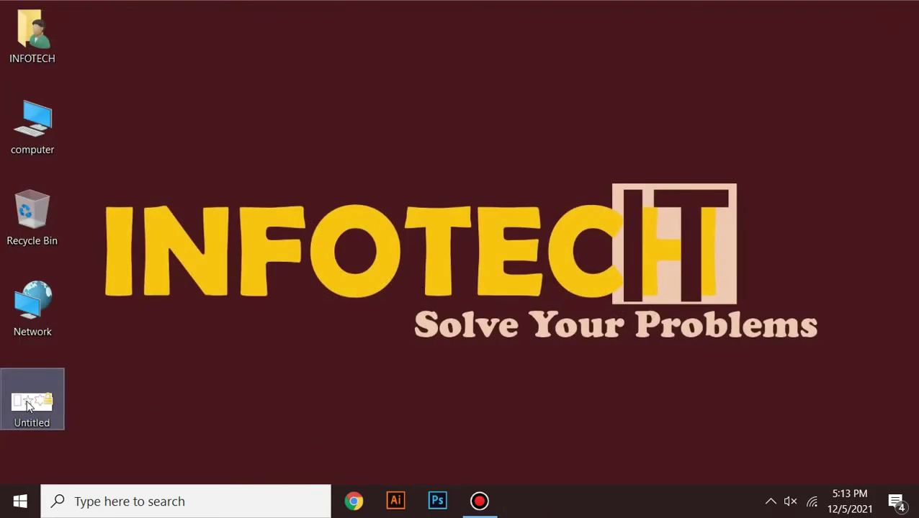
pyautogui.rightClick(29, 405)
pyautogui.click(74, 424)
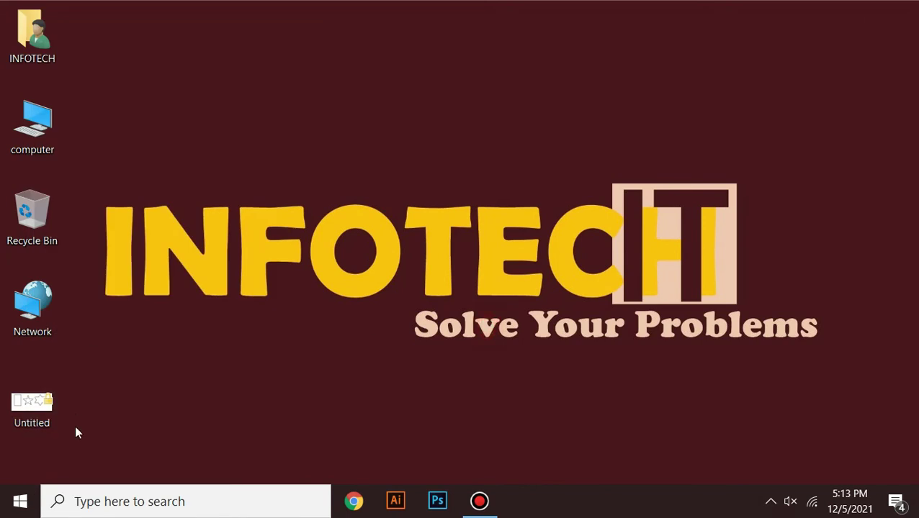
pyautogui.click(20, 504)
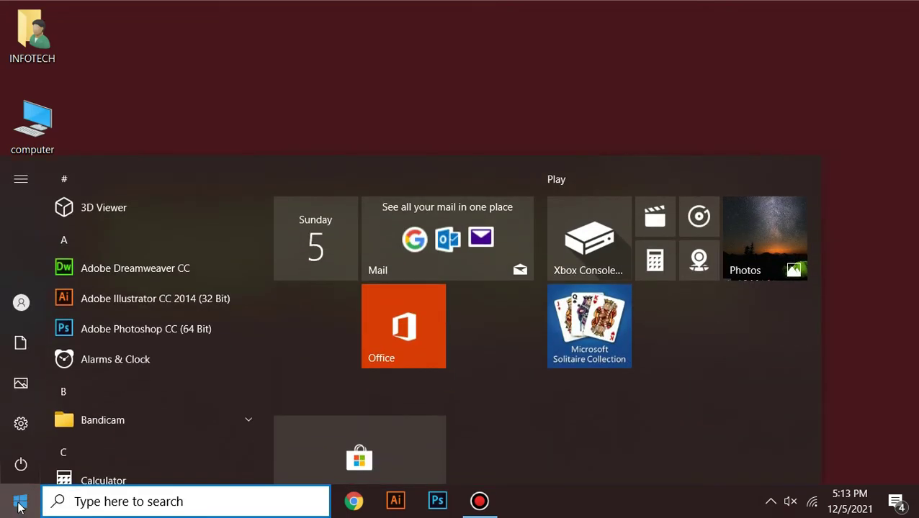
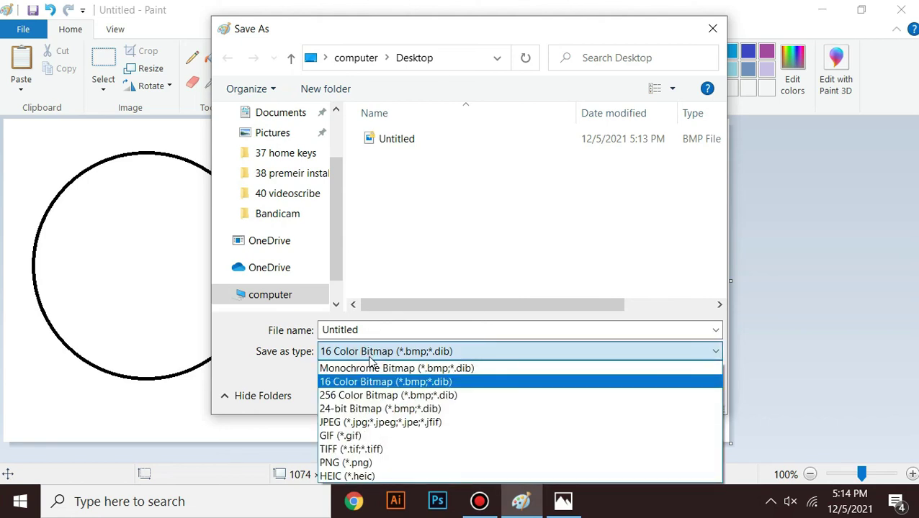
# Choose the 256 Color Bitmap format for saving the circle drawing and cancel the save.
pyautogui.click(375, 396)
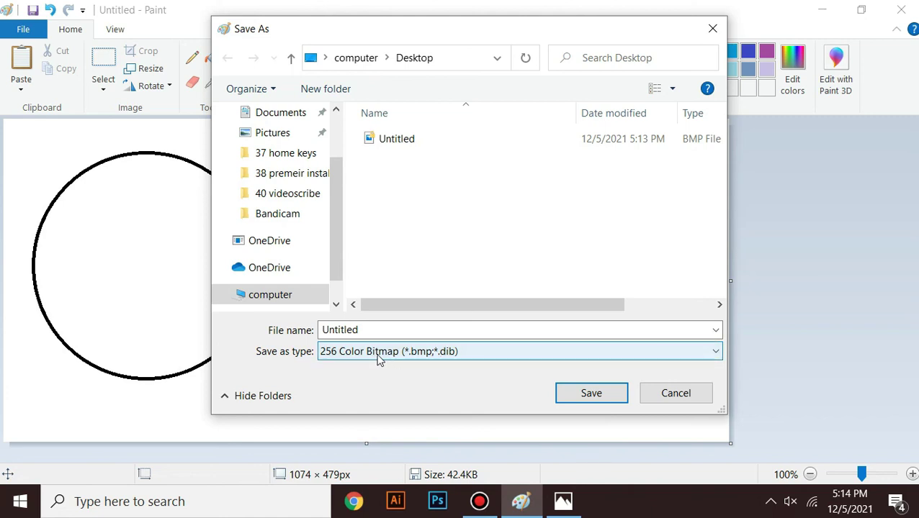
pyautogui.click(671, 396)
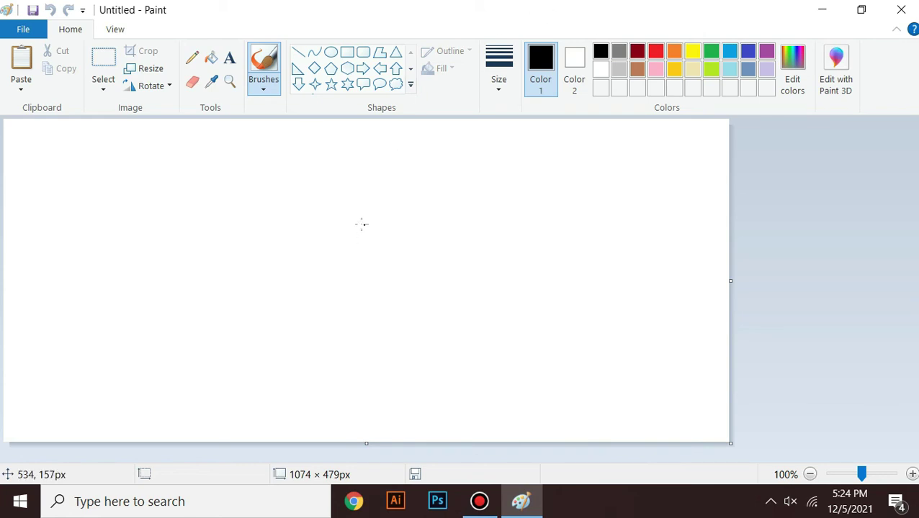
# Draw a black circle about 359 × 355 px on the blank canvas and shift it slightly toward the upper left.
pyautogui.click(116, 31)
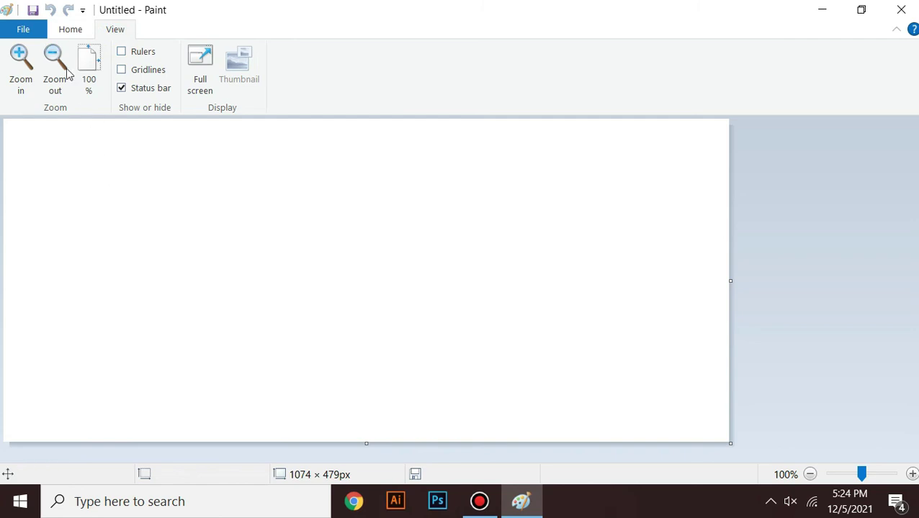
pyautogui.click(72, 34)
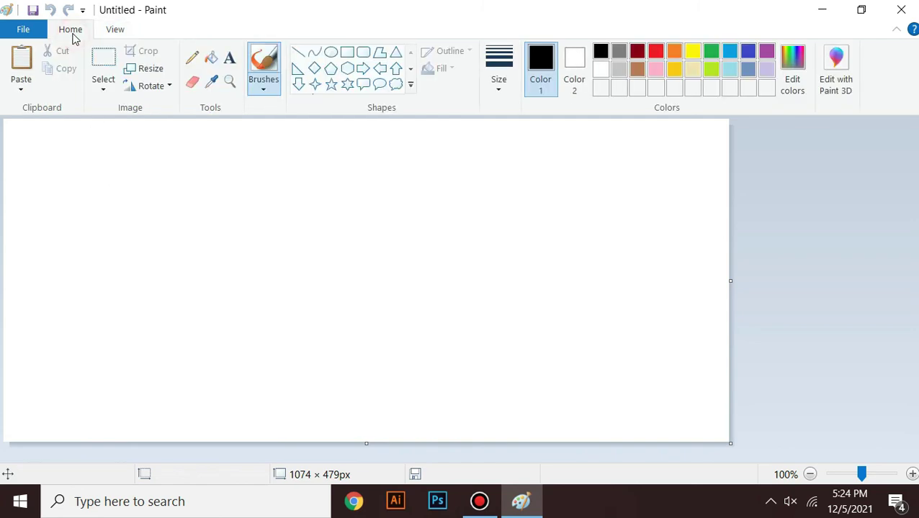
pyautogui.click(332, 52)
pyautogui.moveTo(59, 148); pyautogui.dragTo(303, 389)
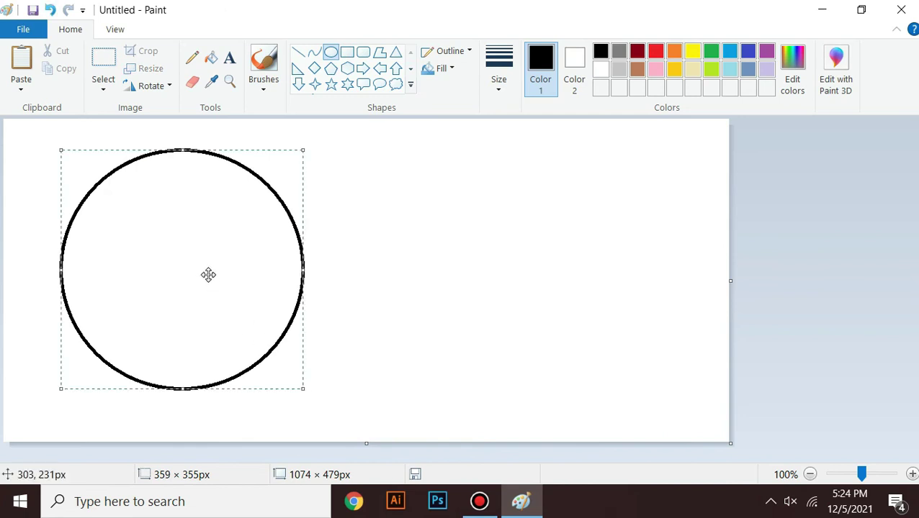
pyautogui.moveTo(208, 274); pyautogui.dragTo(188, 267)
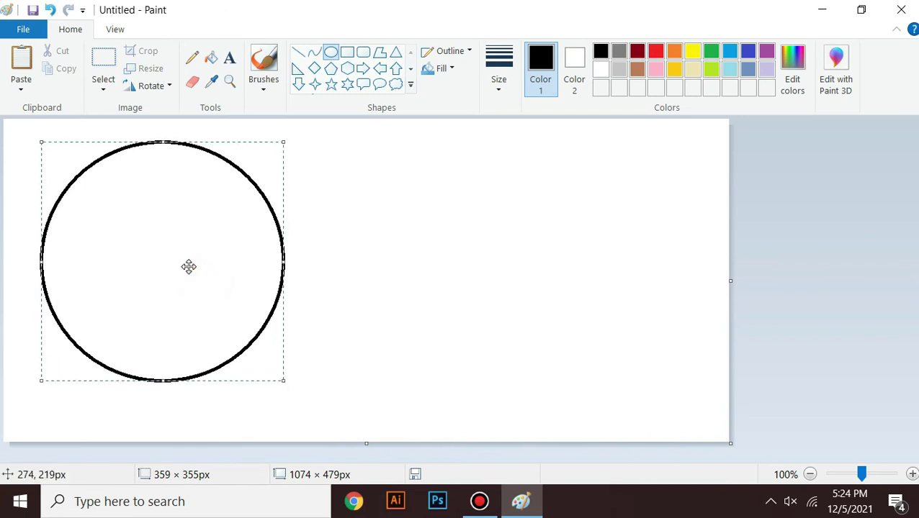
# Zoom in on the circle, zoom back out, and return the view to 100%.
pyautogui.click(911, 476)
pyautogui.click(912, 476)
pyautogui.click(810, 476)
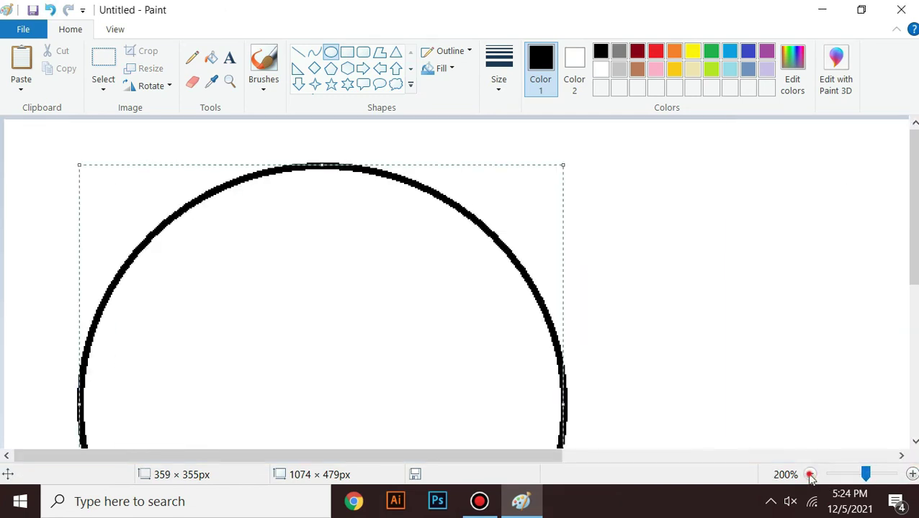
pyautogui.click(809, 475)
pyautogui.click(809, 475)
pyautogui.scroll(2, 394, 257)
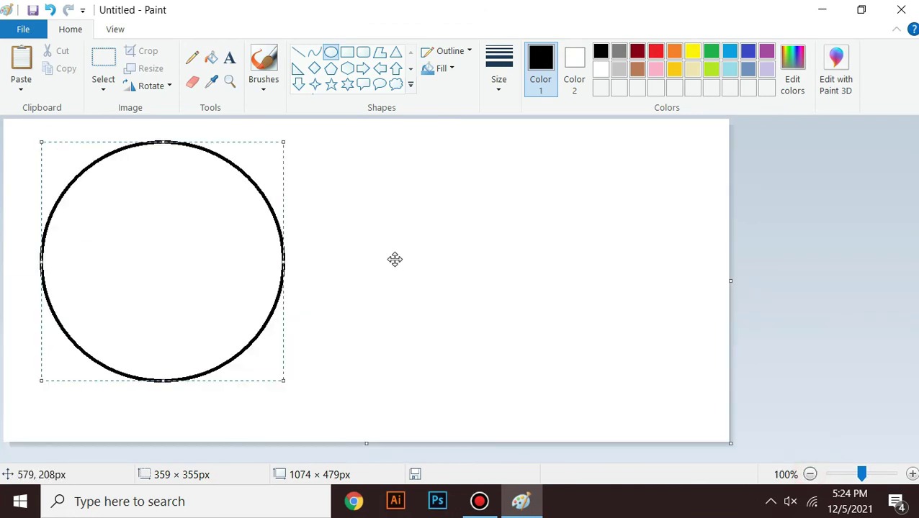
# Enlarge the view of the circle to 200%, reduce it, and bring it back to 100%.
pyautogui.scroll(-1, 418, 257)
pyautogui.scroll(1, 437, 258)
pyautogui.scroll(2, 432, 252)
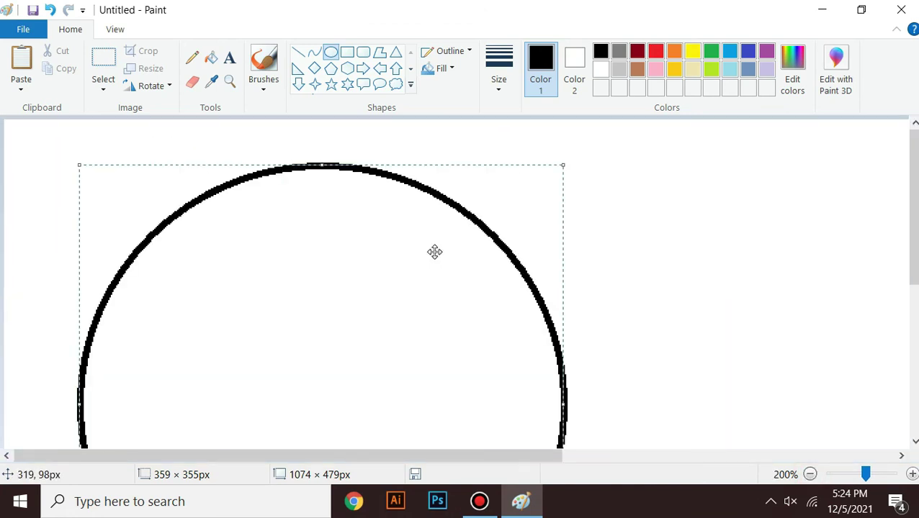
pyautogui.scroll(-4, 361, 227)
pyautogui.scroll(1, 238, 194)
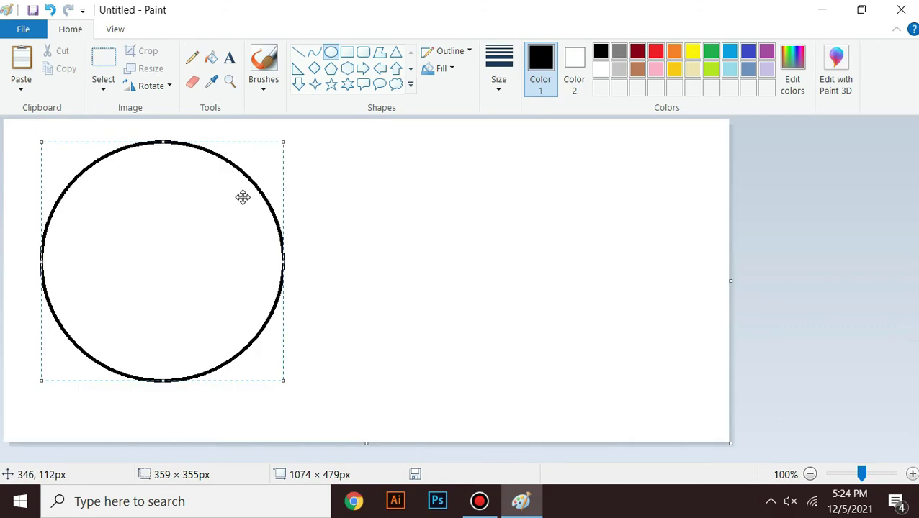
# Magnify the circle in successive zoom increments up to 800%.
pyautogui.click(117, 30)
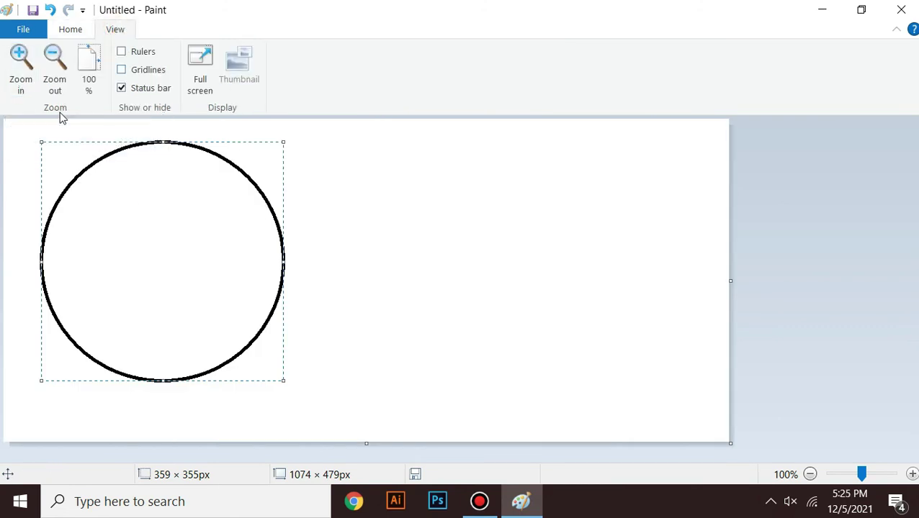
pyautogui.click(16, 77)
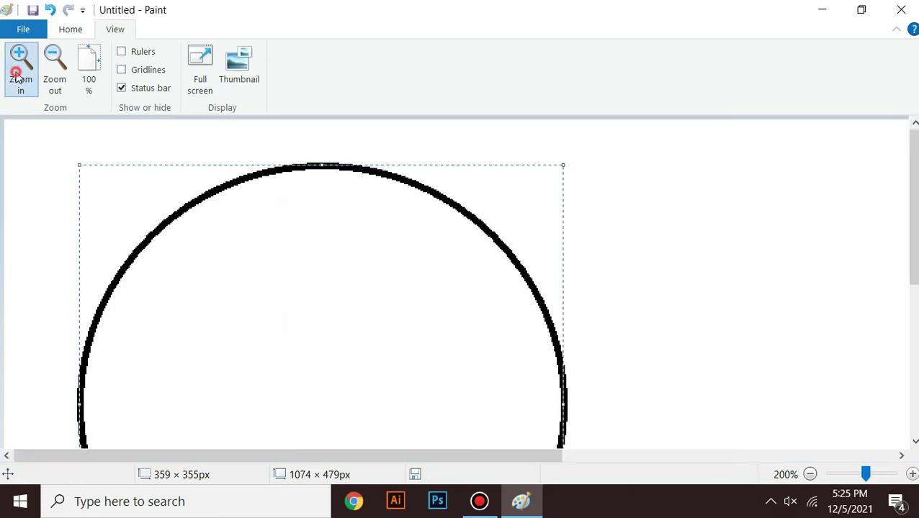
pyautogui.click(16, 78)
pyautogui.click(16, 77)
pyautogui.click(16, 77)
pyautogui.click(16, 78)
pyautogui.click(16, 78)
pyautogui.click(16, 78)
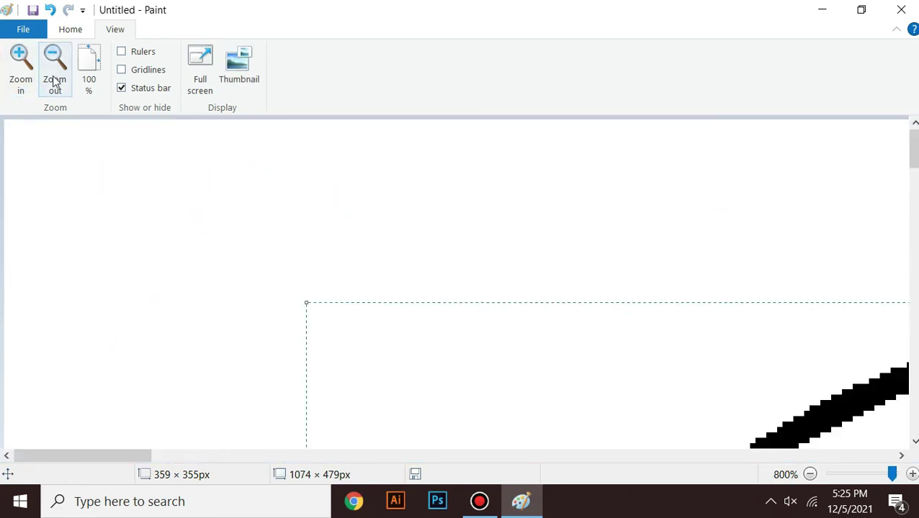
# Alternate between zooming out and in on the circle, then reduce the view to 12.5%.
pyautogui.click(54, 82)
pyautogui.click(54, 82)
pyautogui.click(54, 82)
pyautogui.click(54, 82)
pyautogui.click(20, 80)
pyautogui.click(20, 81)
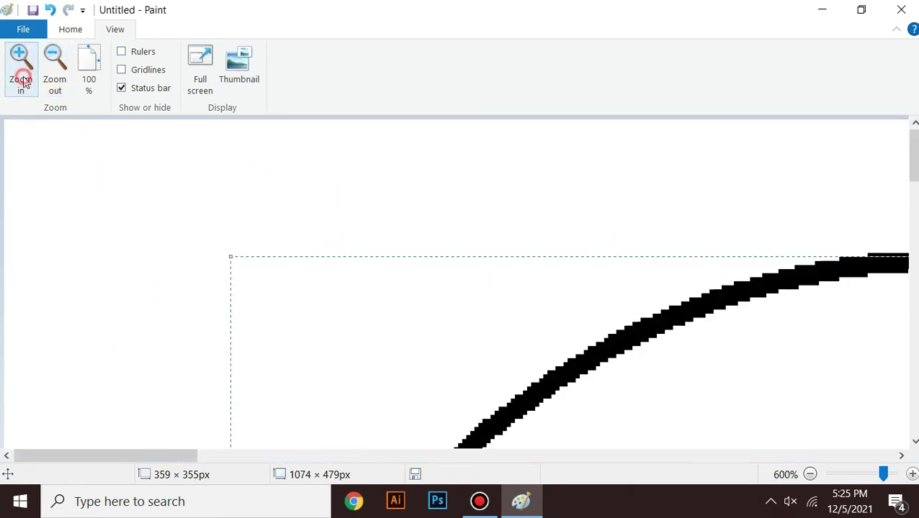
pyautogui.click(20, 80)
pyautogui.click(51, 80)
pyautogui.click(51, 79)
pyautogui.click(51, 80)
pyautogui.click(51, 80)
pyautogui.click(50, 80)
pyautogui.click(51, 79)
pyautogui.click(51, 79)
pyautogui.click(50, 80)
pyautogui.click(50, 79)
pyautogui.click(50, 79)
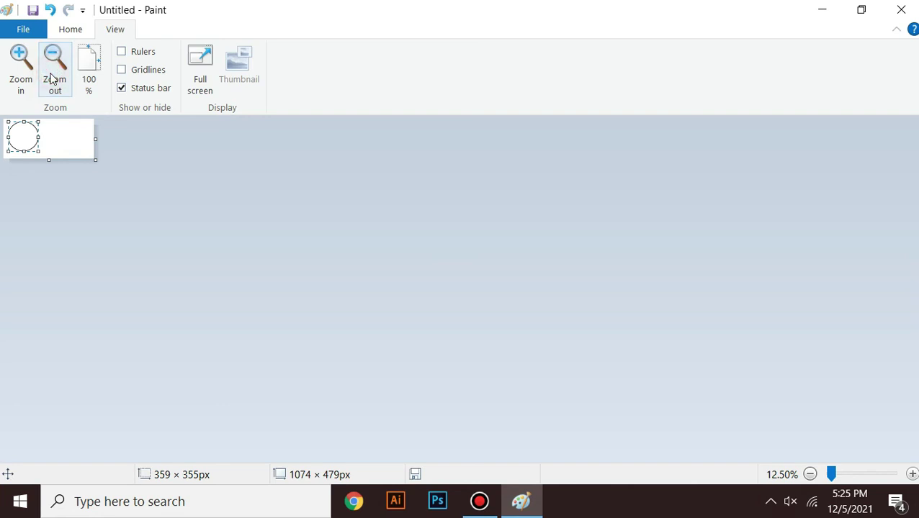
# Magnify the circle from the reduced view up to 700%.
pyautogui.click(30, 77)
pyautogui.click(31, 77)
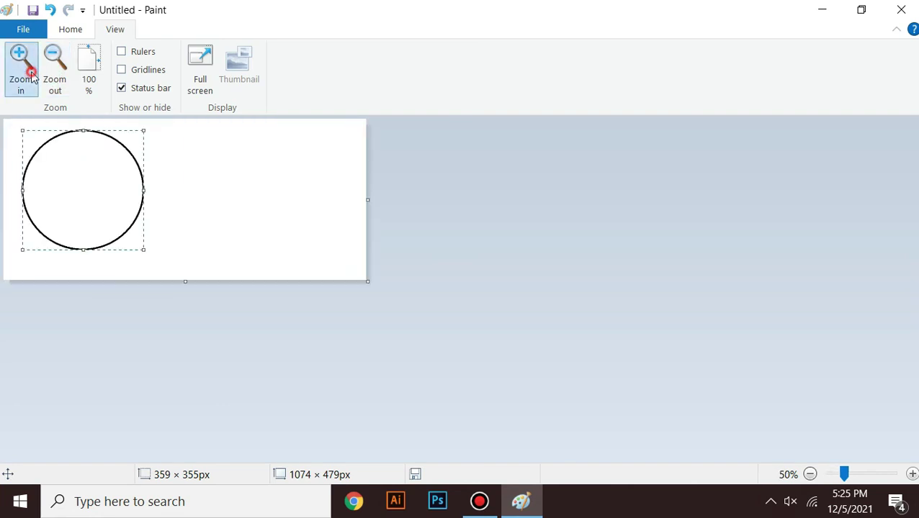
pyautogui.click(30, 76)
pyautogui.click(30, 77)
pyautogui.click(30, 76)
pyautogui.click(30, 76)
pyautogui.click(30, 76)
pyautogui.click(30, 76)
pyautogui.click(31, 76)
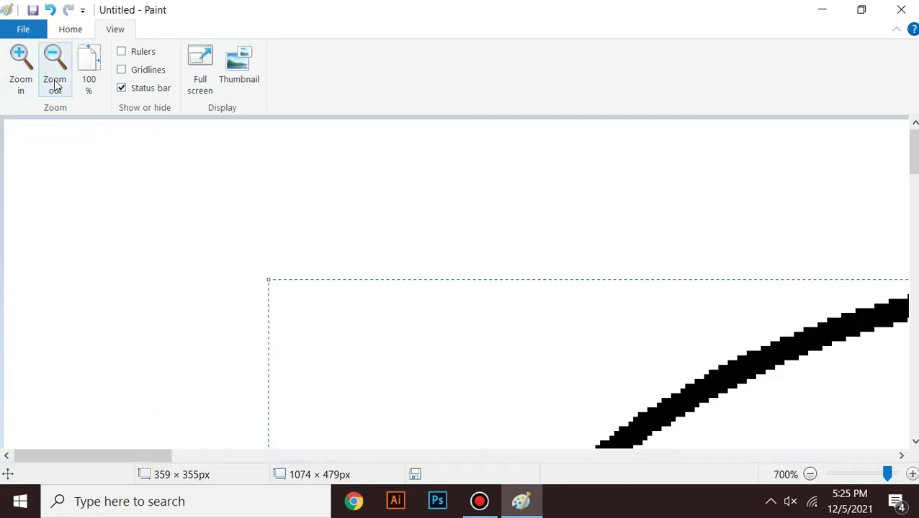
# Zoom out from the circle to 12.5% and reset the view to 100%.
pyautogui.click(54, 79)
pyautogui.click(55, 79)
pyautogui.click(55, 79)
pyautogui.click(55, 79)
pyautogui.click(55, 80)
pyautogui.click(55, 79)
pyautogui.click(55, 79)
pyautogui.click(55, 80)
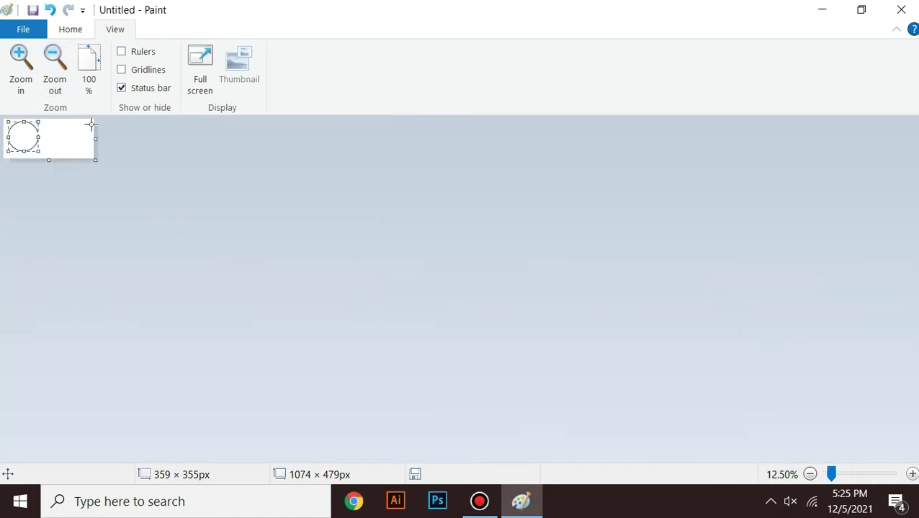
pyautogui.click(89, 72)
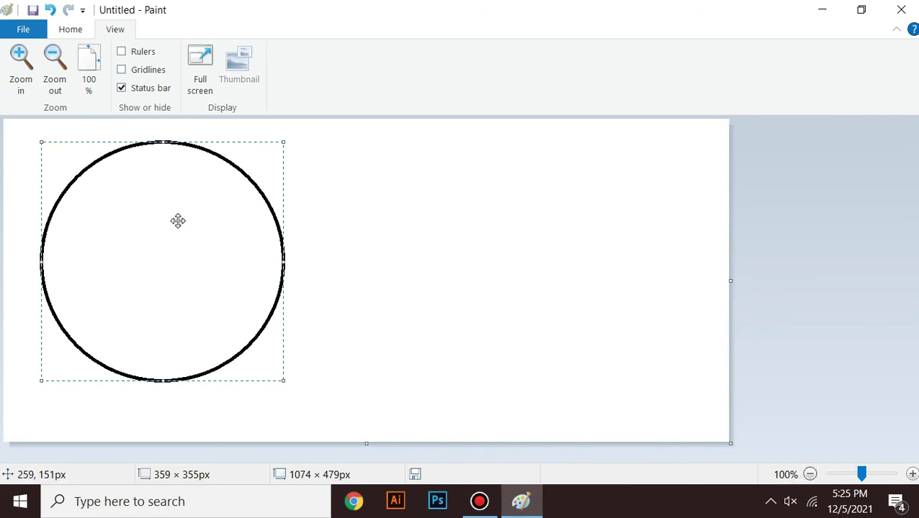
# Delete the circle and draw one freehand line of large overlapping loops across the canvas with the black Pencil.
pyautogui.press('Delete')
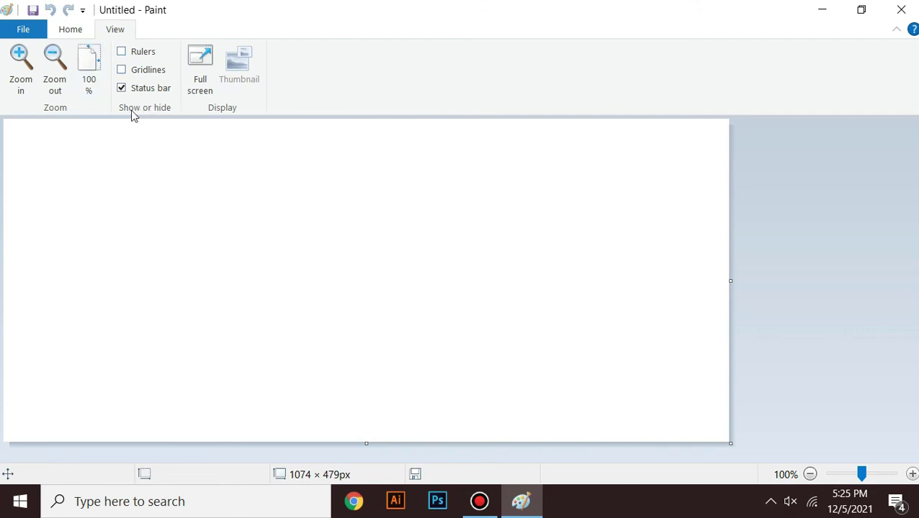
pyautogui.click(79, 30)
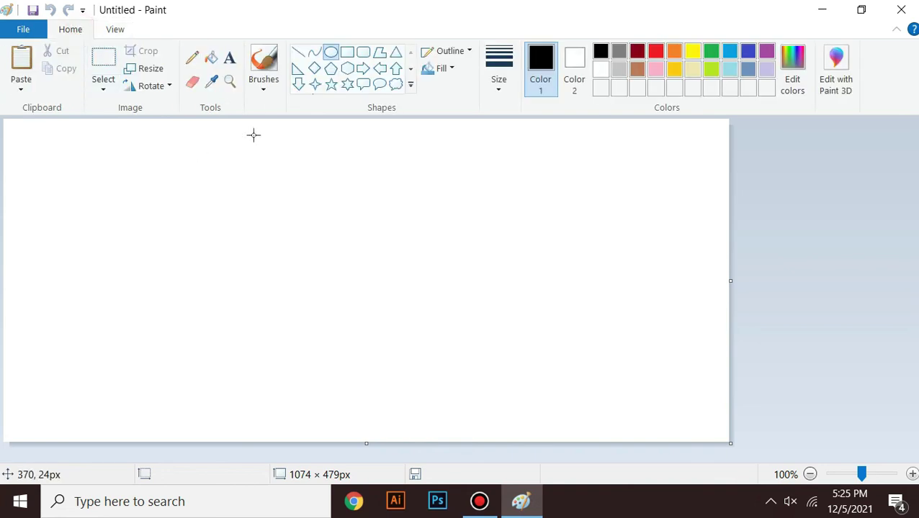
pyautogui.click(194, 60)
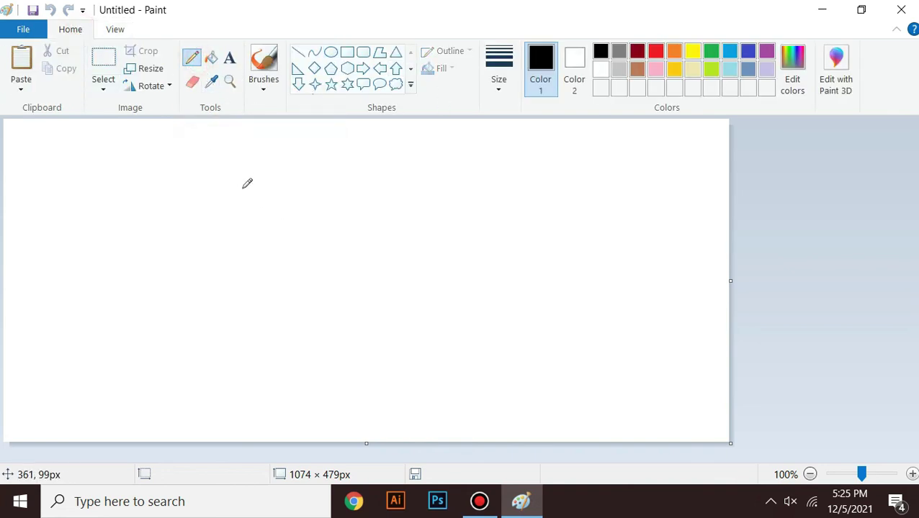
pyautogui.moveTo(212, 187)
pyautogui.mouseDown()
pyautogui.moveTo(241, 146)
pyautogui.moveTo(411, 157)
pyautogui.moveTo(499, 248)
pyautogui.moveTo(421, 359)
pyautogui.moveTo(345, 280)
pyautogui.moveTo(322, 208)
pyautogui.moveTo(266, 300)
pyautogui.moveTo(234, 307)
pyautogui.moveTo(472, 281)
pyautogui.moveTo(547, 188)
pyautogui.moveTo(391, 286)
pyautogui.moveTo(291, 186)
pyautogui.moveTo(182, 205)
pyautogui.moveTo(239, 281)
pyautogui.moveTo(214, 182)
pyautogui.mouseUp()
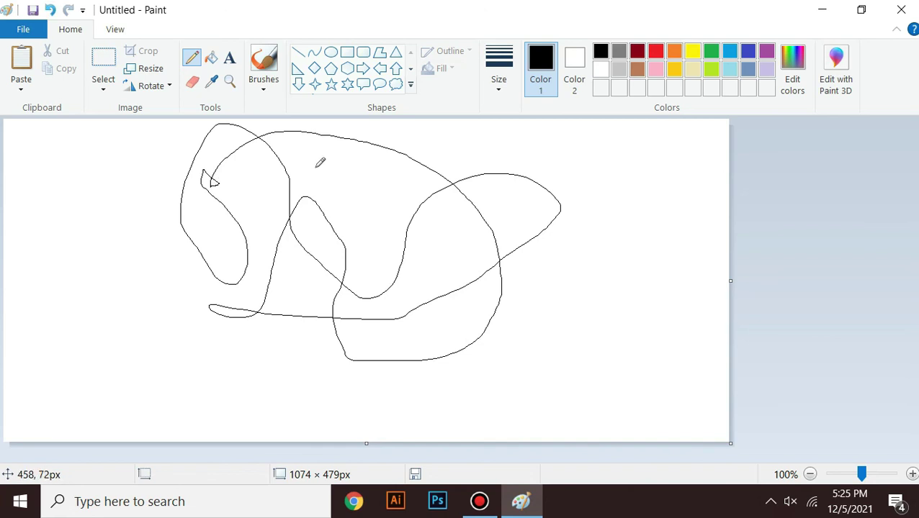
# Fill the large enclosed area in the middle of the looping line with yellow.
pyautogui.click(212, 61)
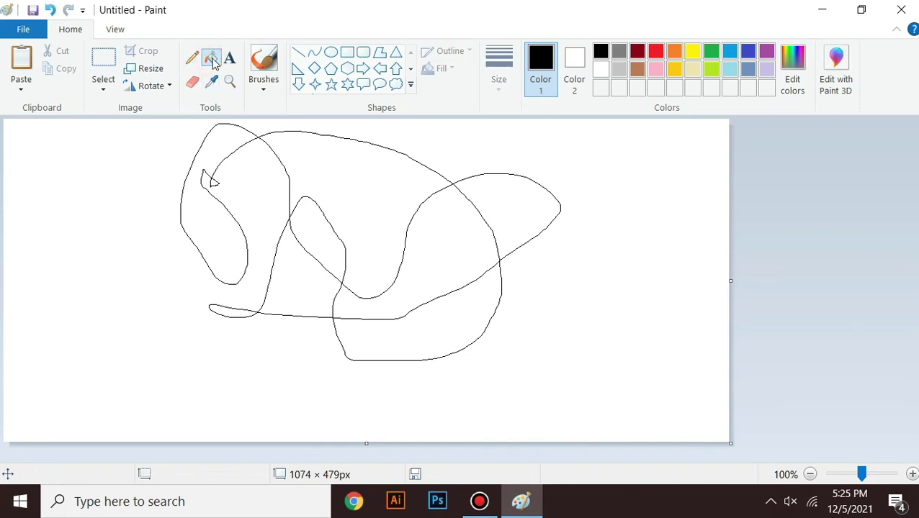
pyautogui.click(692, 52)
pyautogui.click(472, 235)
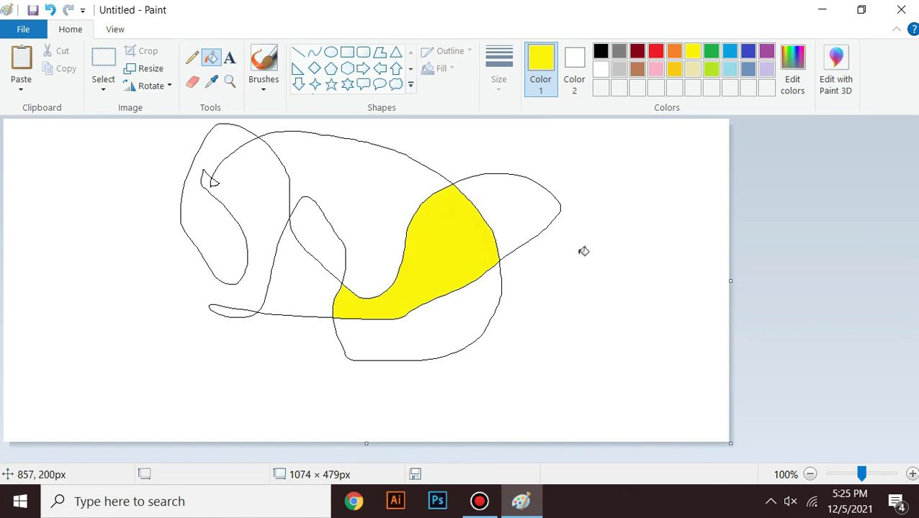
# Magnify the drawing to 400% and fill the tiny triangle where the line's ends meet with yellow.
pyautogui.click(115, 29)
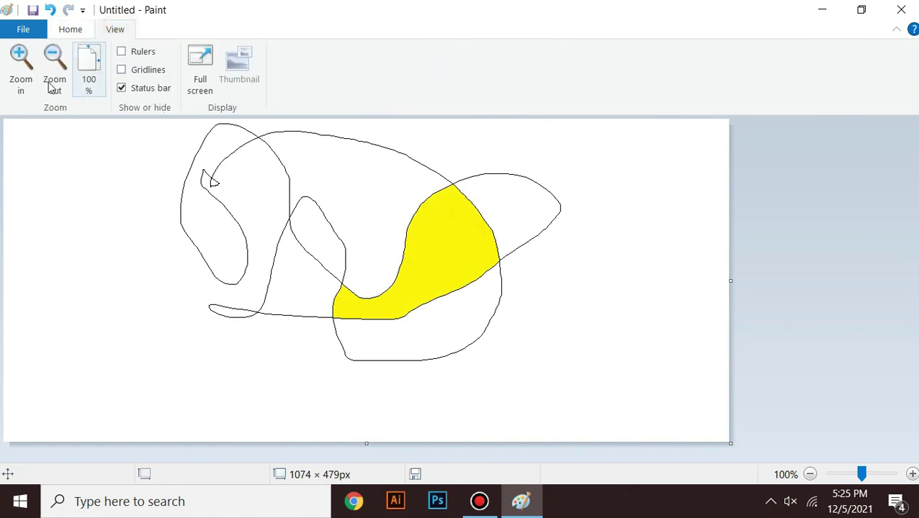
pyautogui.click(19, 92)
pyautogui.click(19, 92)
pyautogui.moveTo(334, 459); pyautogui.dragTo(617, 465)
pyautogui.moveTo(913, 180); pyautogui.dragTo(913, 297)
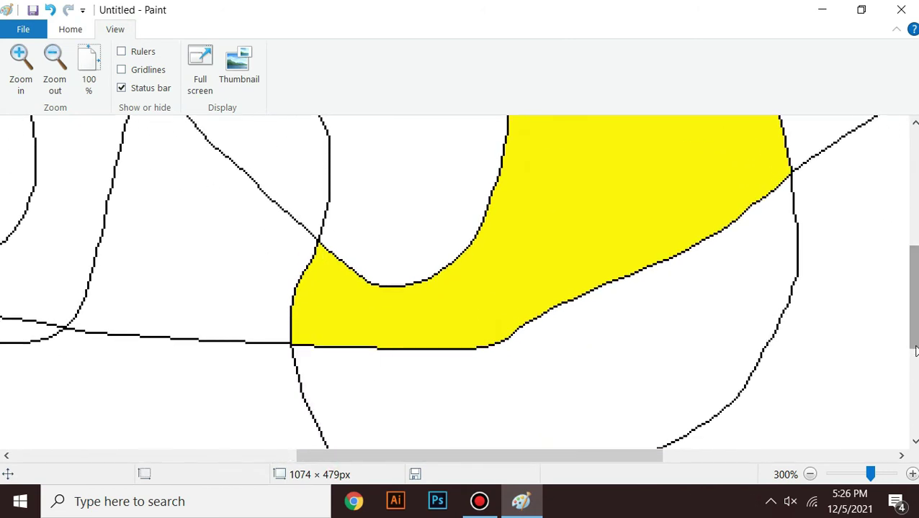
pyautogui.click(18, 76)
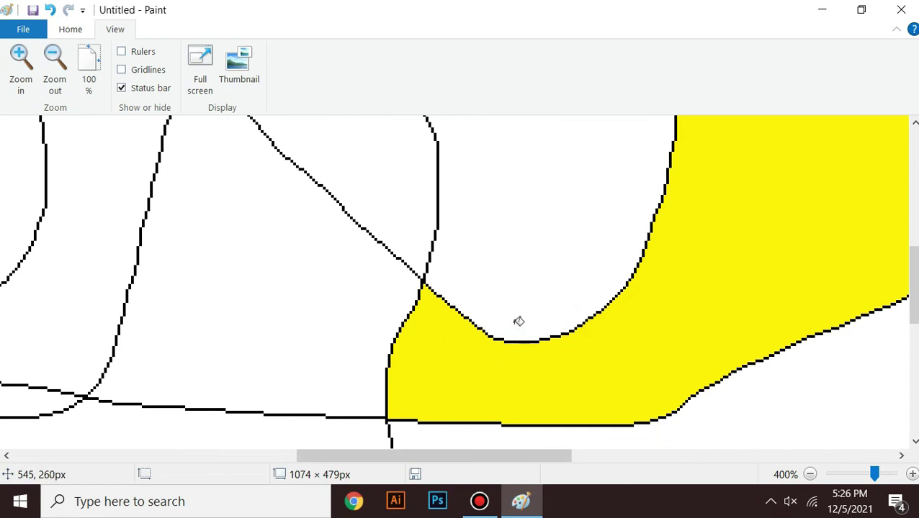
pyautogui.scroll(2, 399, 301)
pyautogui.scroll(2, 280, 298)
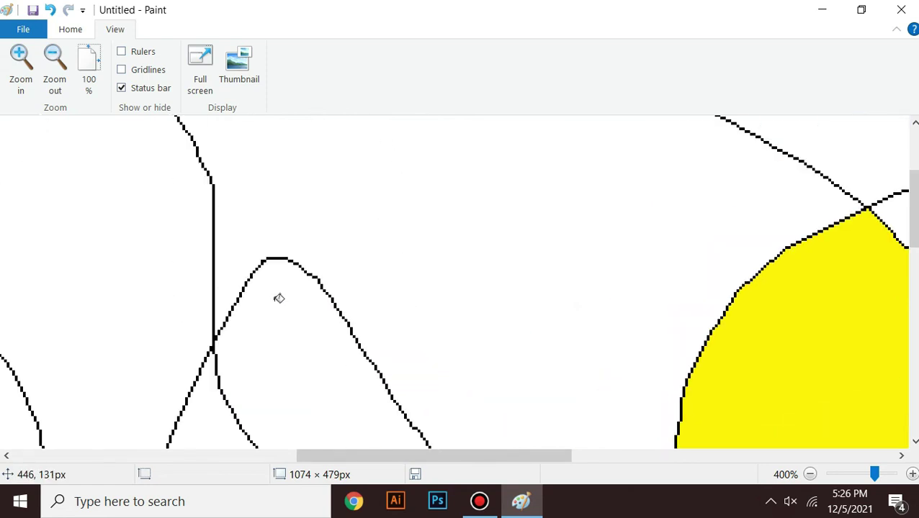
pyautogui.moveTo(427, 456); pyautogui.dragTo(314, 455)
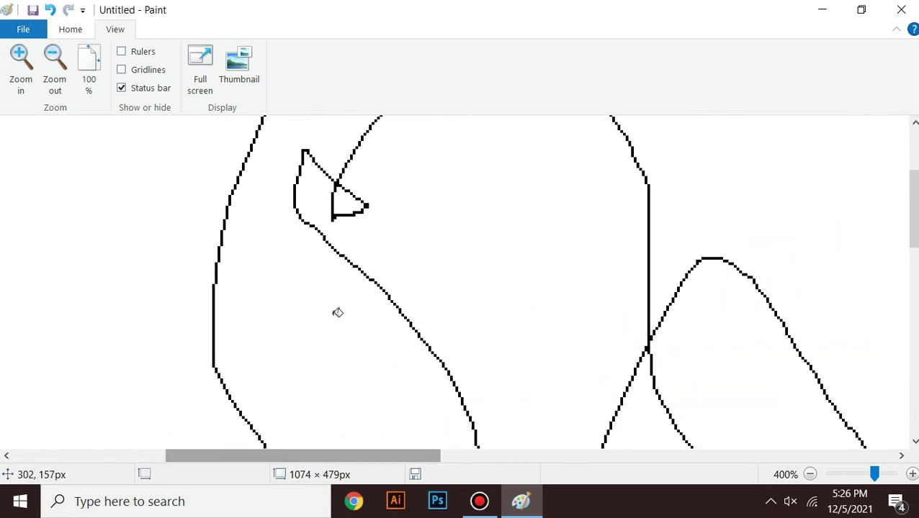
pyautogui.click(354, 207)
# Fill the narrow pointed loop at the lower left of the drawing with yellow.
pyautogui.scroll(2, 348, 214)
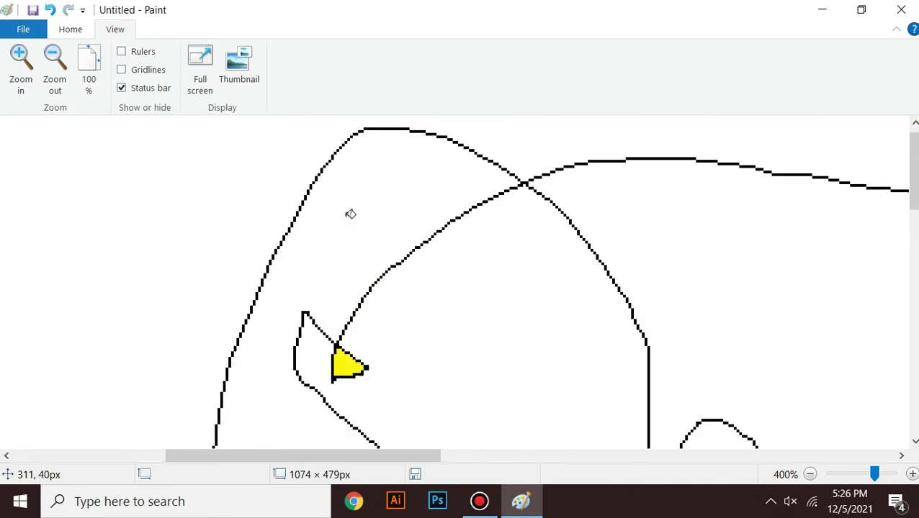
pyautogui.scroll(-7, 389, 275)
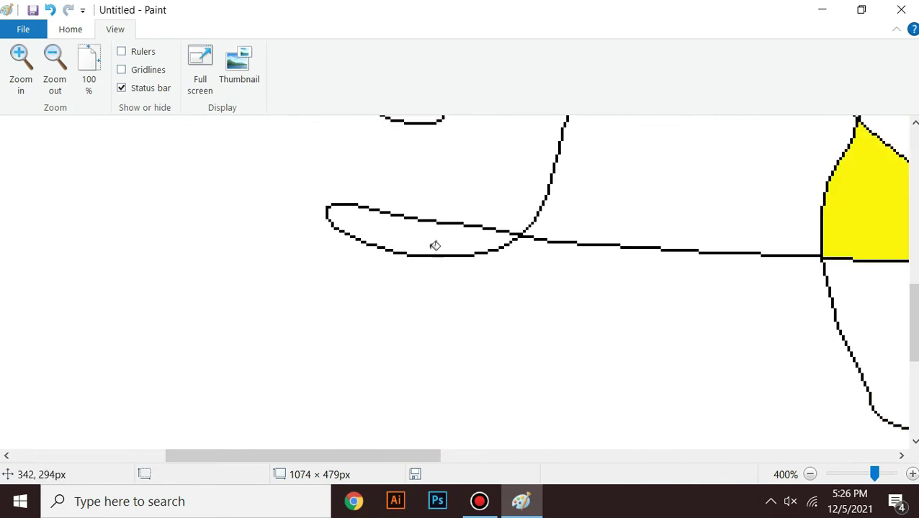
pyautogui.click(442, 238)
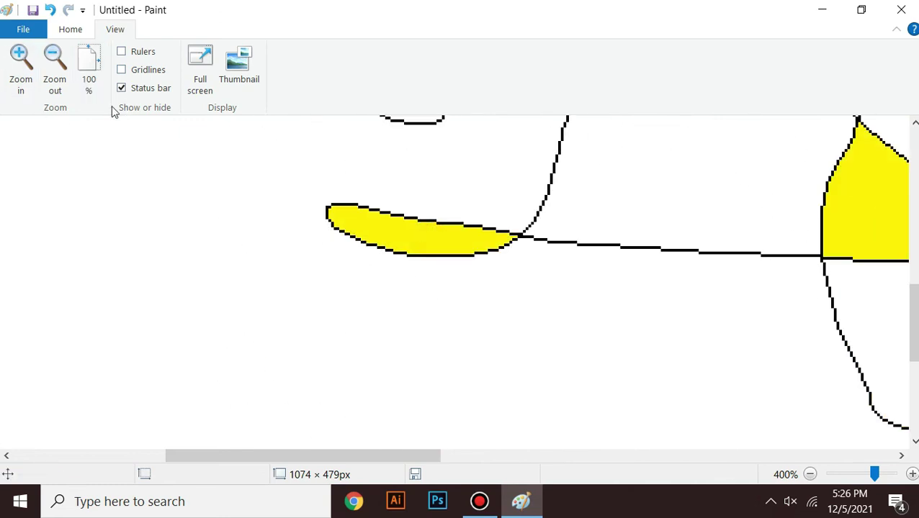
# Zoom out to 25%, reset the view to 100%, and clear the entire drawing from the canvas.
pyautogui.click(57, 92)
pyautogui.click(56, 91)
pyautogui.click(57, 91)
pyautogui.click(57, 92)
pyautogui.click(56, 92)
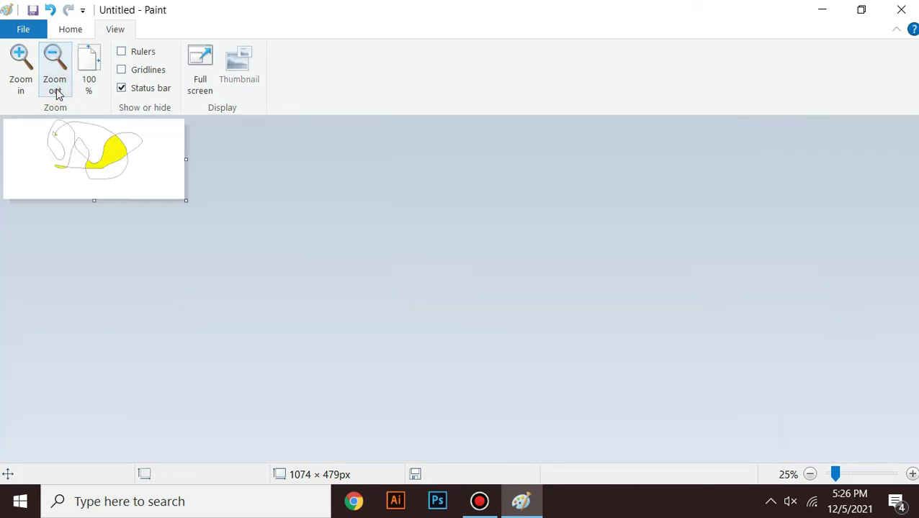
pyautogui.click(91, 81)
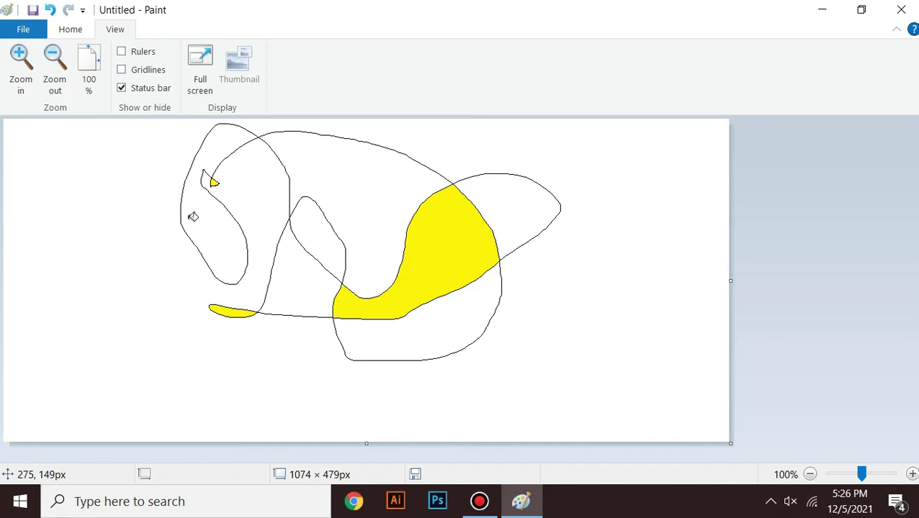
pyautogui.hotkey('ctrl', 'a')
pyautogui.press('Delete')
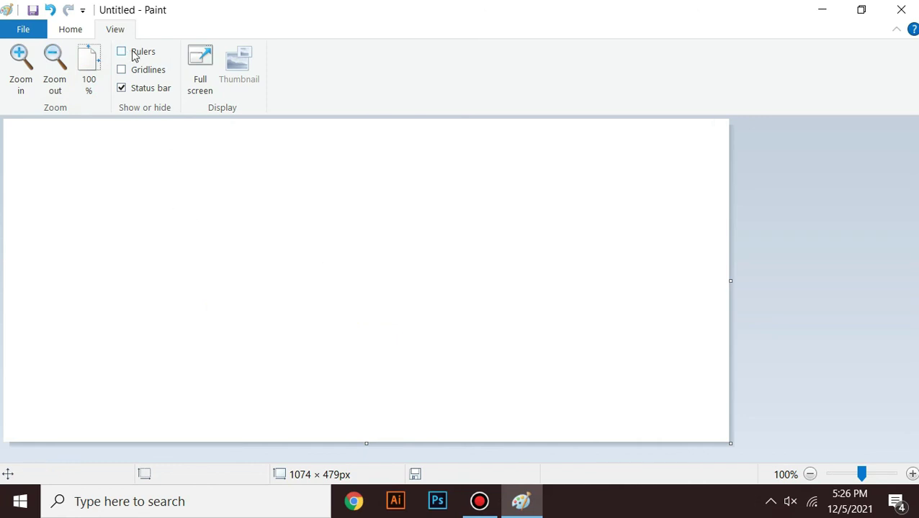
# Draw a yellow circle on the left part of the blank canvas and delete it.
pyautogui.click(71, 30)
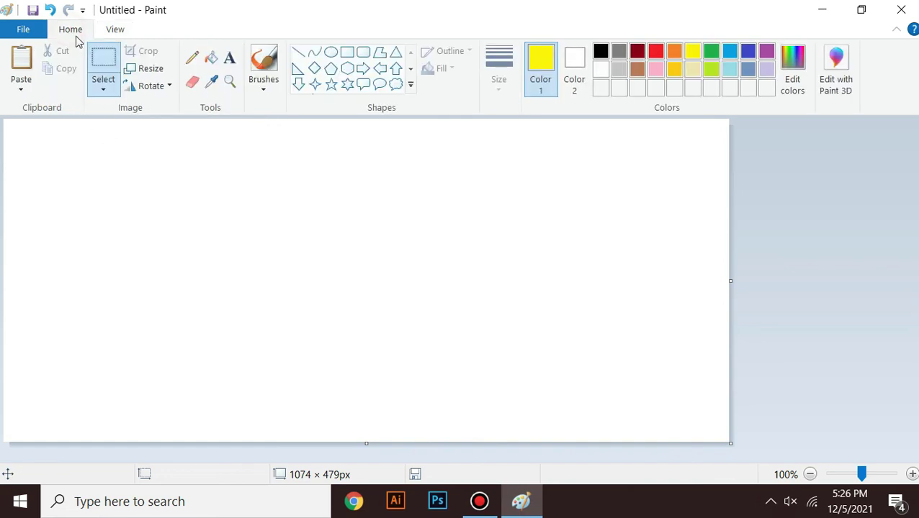
pyautogui.click(332, 56)
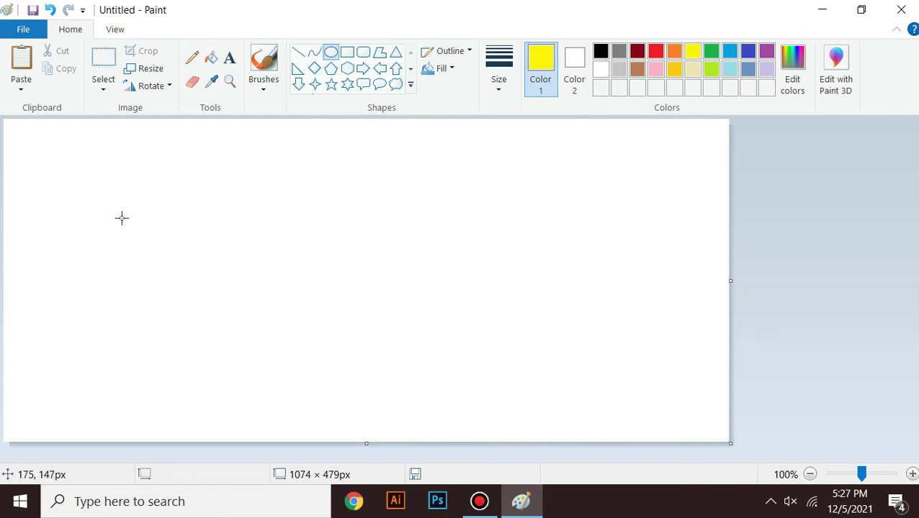
pyautogui.moveTo(121, 218); pyautogui.dragTo(274, 372)
pyautogui.press('Delete')
# Show the rulers and draw a yellow square about 101 × 100 px with its upper-left corner near 100, 100 px.
pyautogui.click(118, 33)
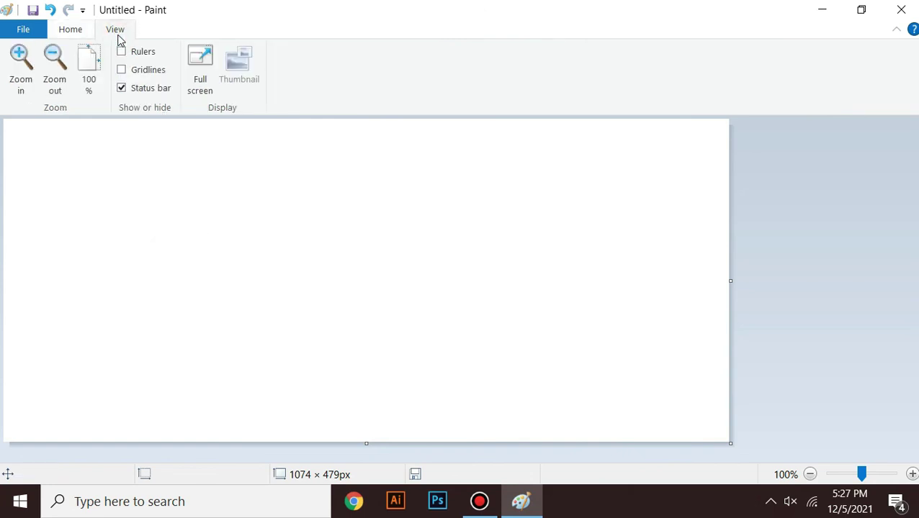
pyautogui.click(123, 53)
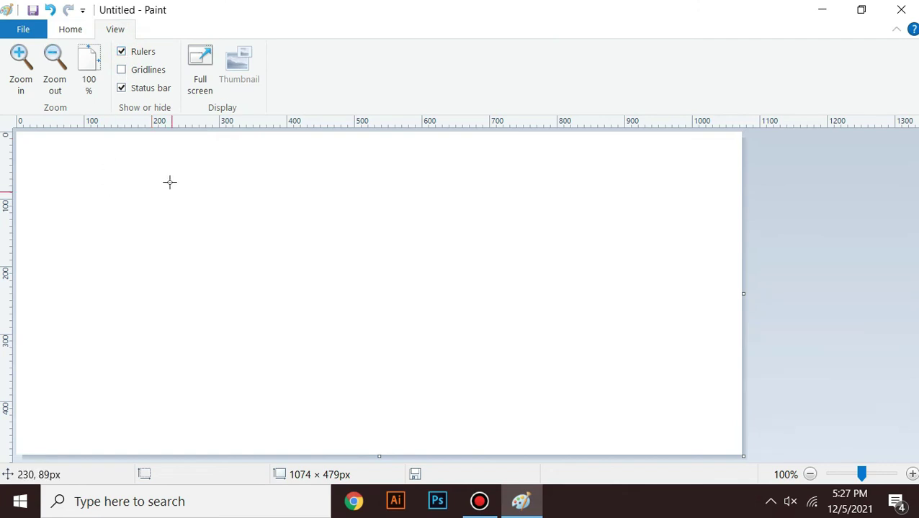
pyautogui.click(70, 29)
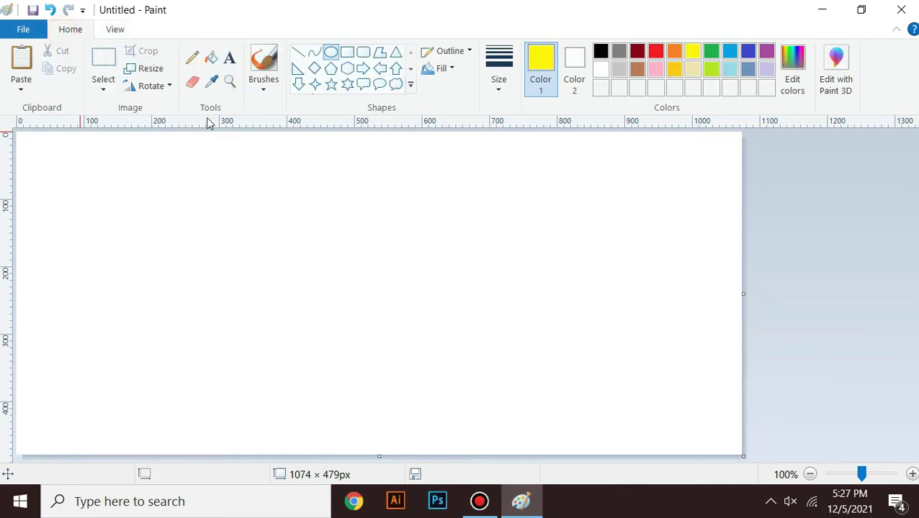
pyautogui.click(347, 52)
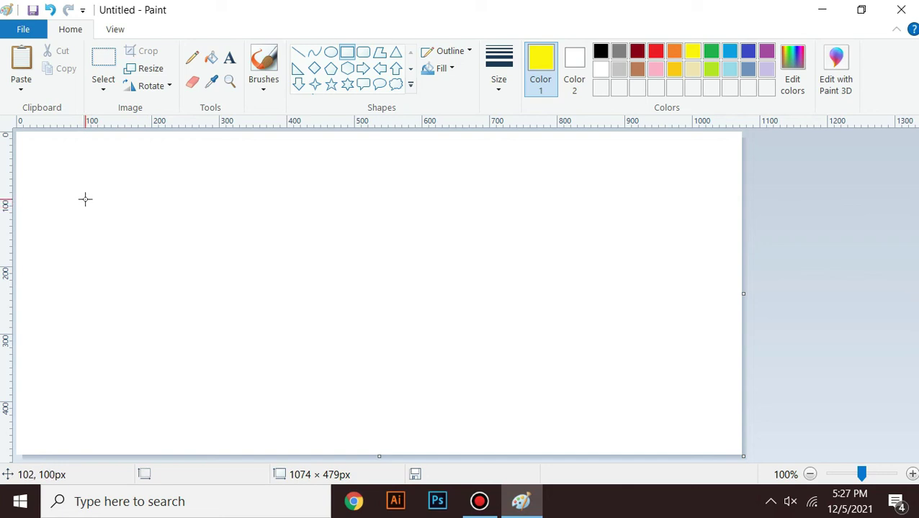
pyautogui.moveTo(83, 200); pyautogui.dragTo(151, 266)
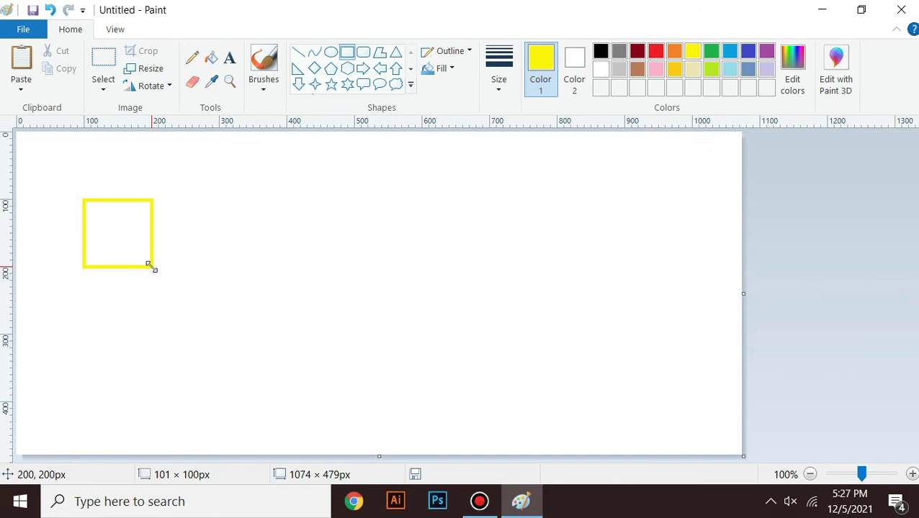
# Draw a yellow circle about 100 × 100 px on the canvas, with its bounding corner near 300, 300 px.
pyautogui.click(280, 251)
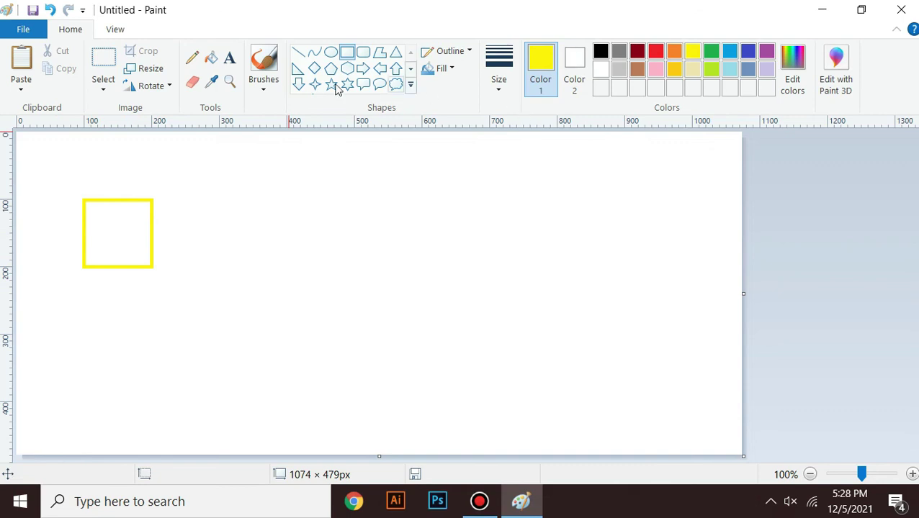
pyautogui.click(331, 53)
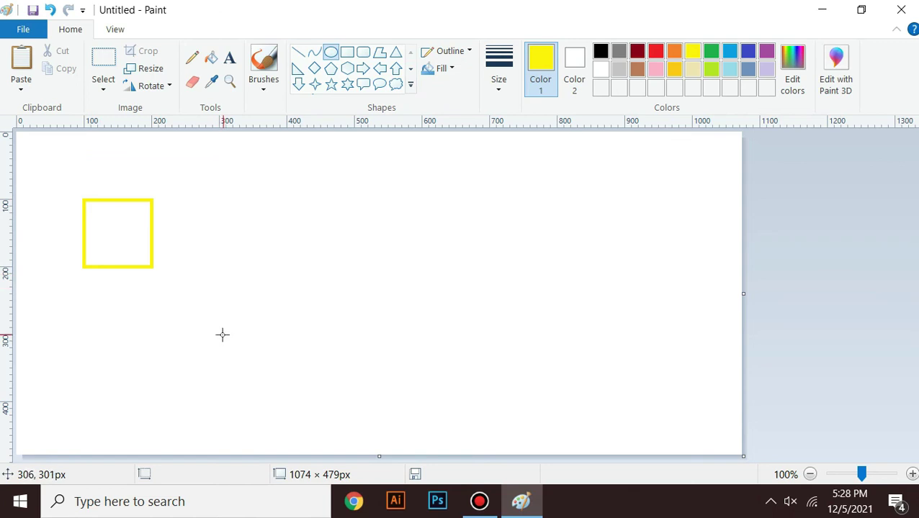
pyautogui.moveTo(219, 335); pyautogui.dragTo(286, 402)
pyautogui.click(375, 343)
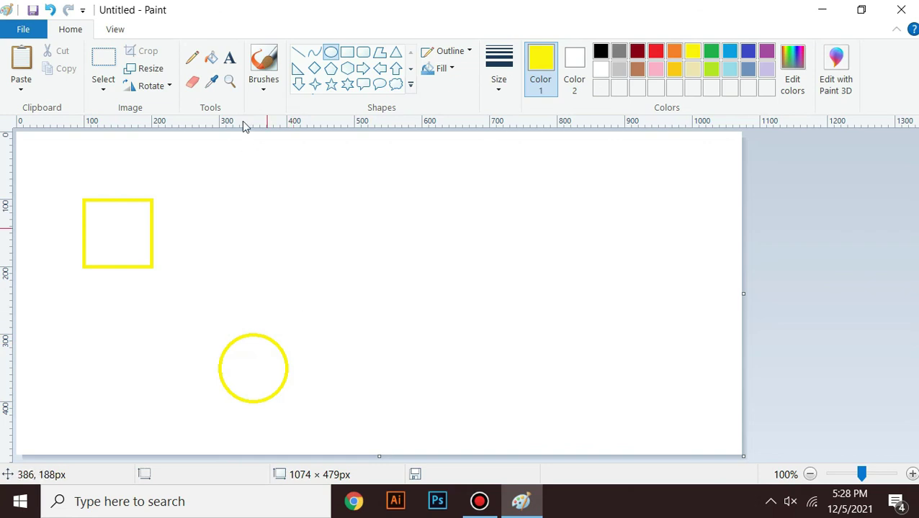
# Show the gridlines and clear the yellow square and circle from the canvas.
pyautogui.click(115, 31)
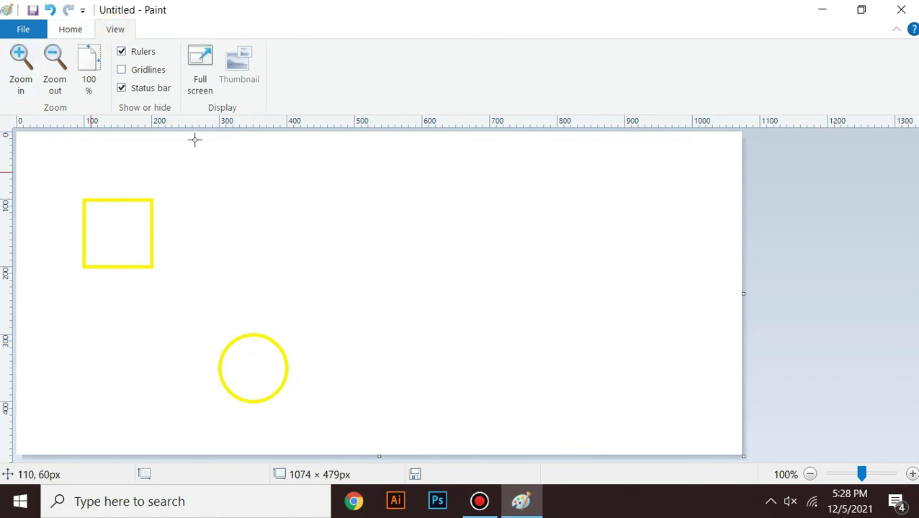
pyautogui.click(146, 72)
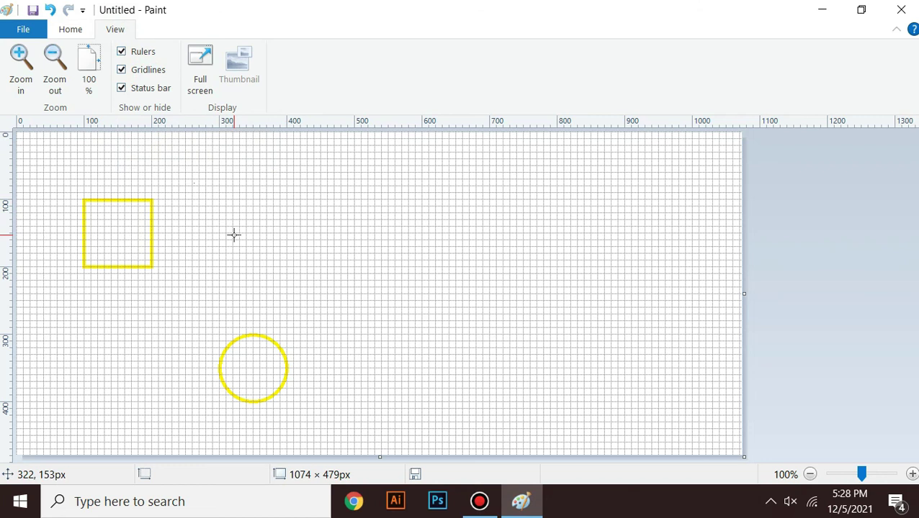
pyautogui.hotkey('ctrl', 'pageup')
pyautogui.hotkey('ctrl', 'pageup')
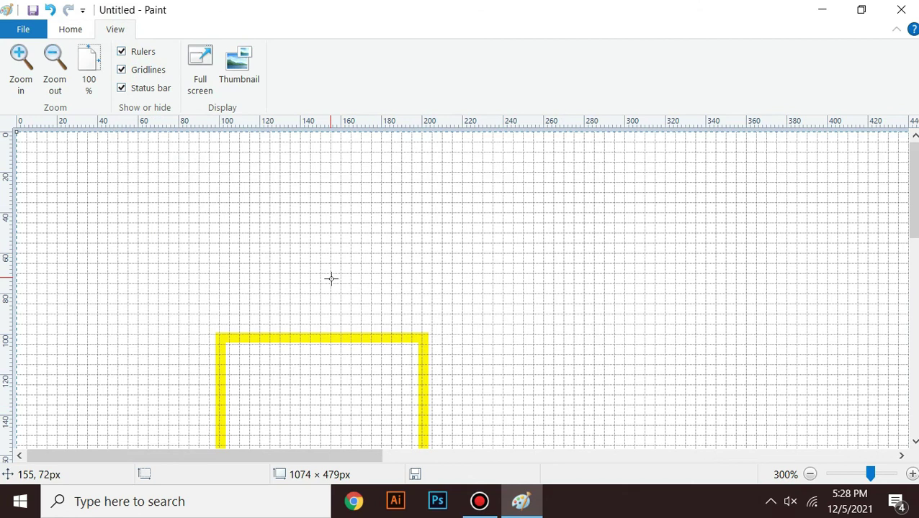
pyautogui.hotkey('ctrl', 'z')
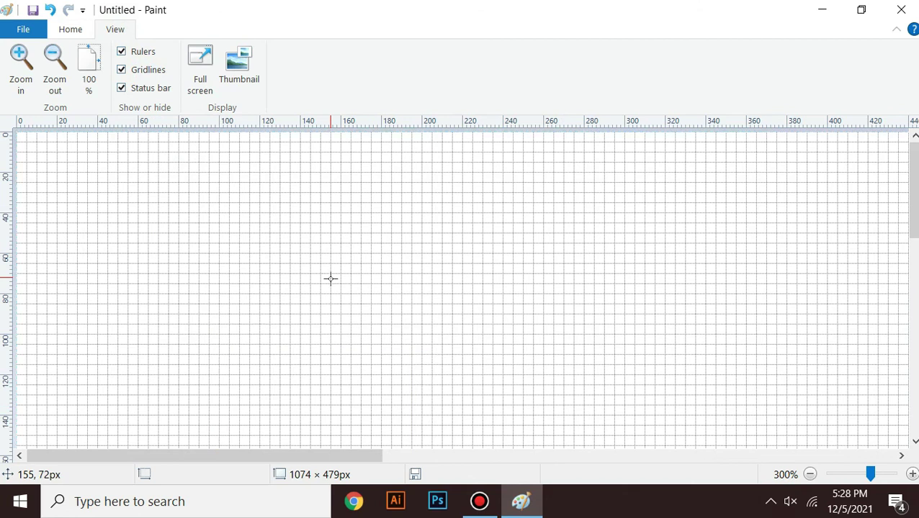
# Draw a yellow rectangle about 111 × 107 px with its upper-left corner near 60, 25 px and reset the view to 100%.
pyautogui.click(71, 28)
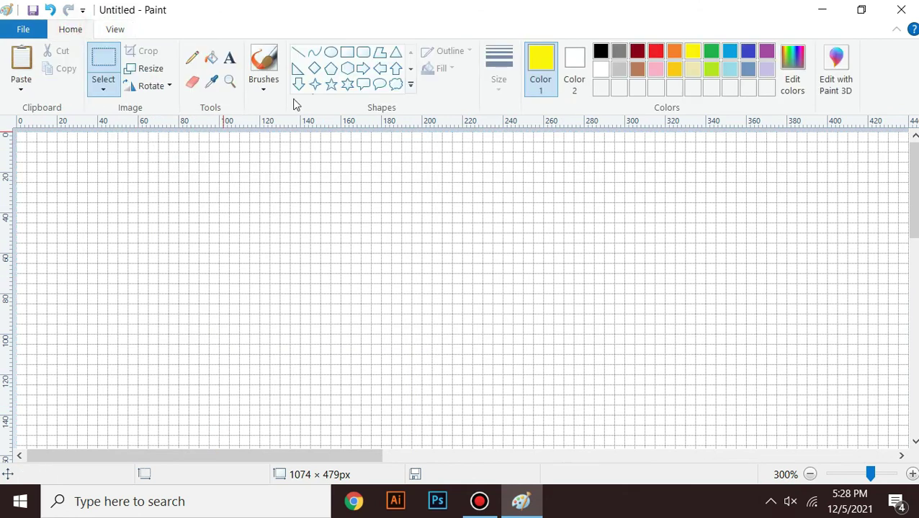
pyautogui.click(347, 56)
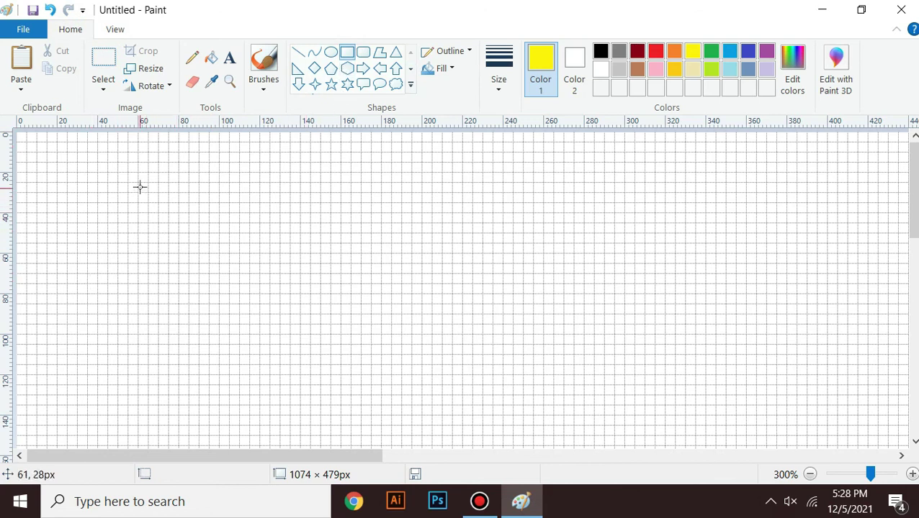
pyautogui.moveTo(139, 182); pyautogui.dragTo(362, 398)
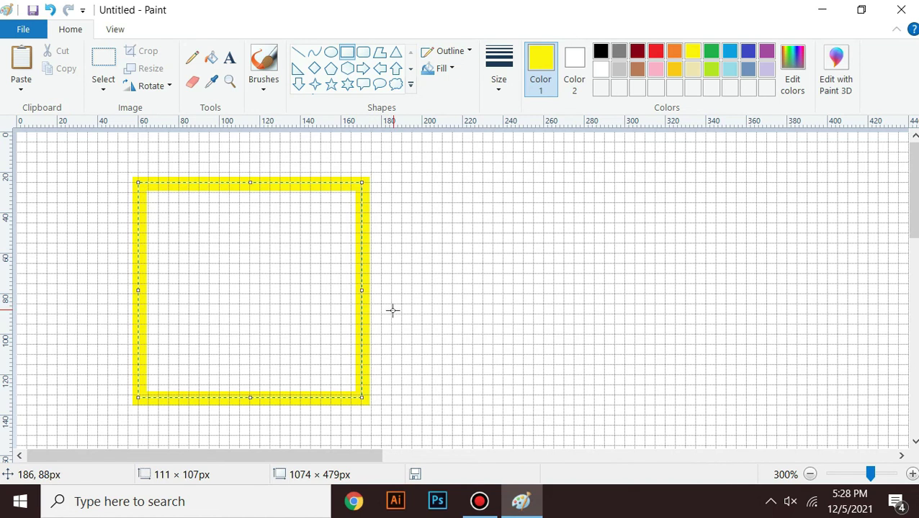
pyautogui.click(115, 29)
pyautogui.click(89, 68)
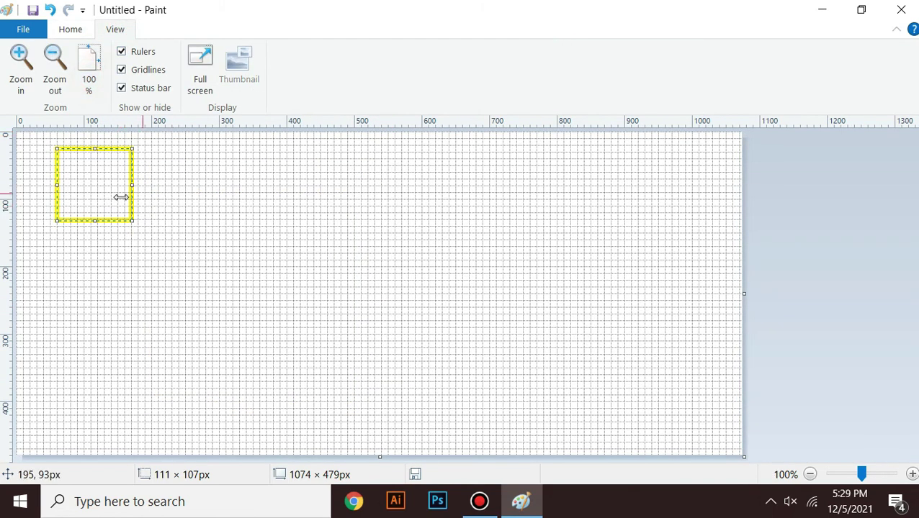
# Draw a yellow rectangle about 184 × 152 px, thin its outline and place it just right of the thick-outlined one.
pyautogui.moveTo(206, 191); pyautogui.dragTo(330, 291)
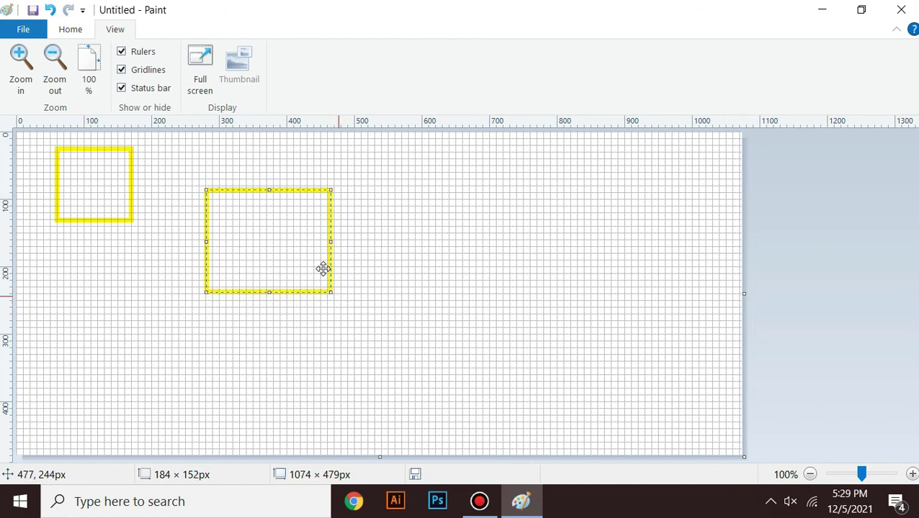
pyautogui.hotkey('ctrl', '-')
pyautogui.hotkey('ctrl', '-')
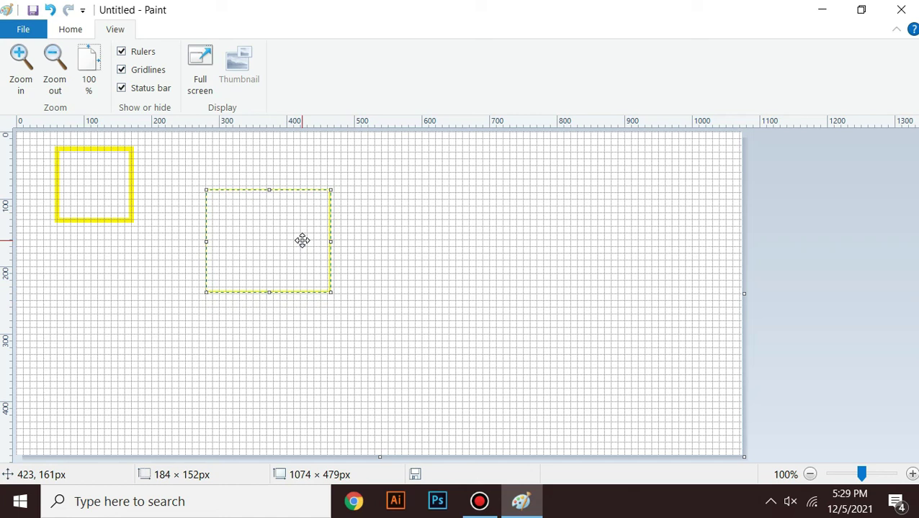
pyautogui.hotkey('ctrl', '+')
pyautogui.moveTo(494, 328); pyautogui.dragTo(378, 248)
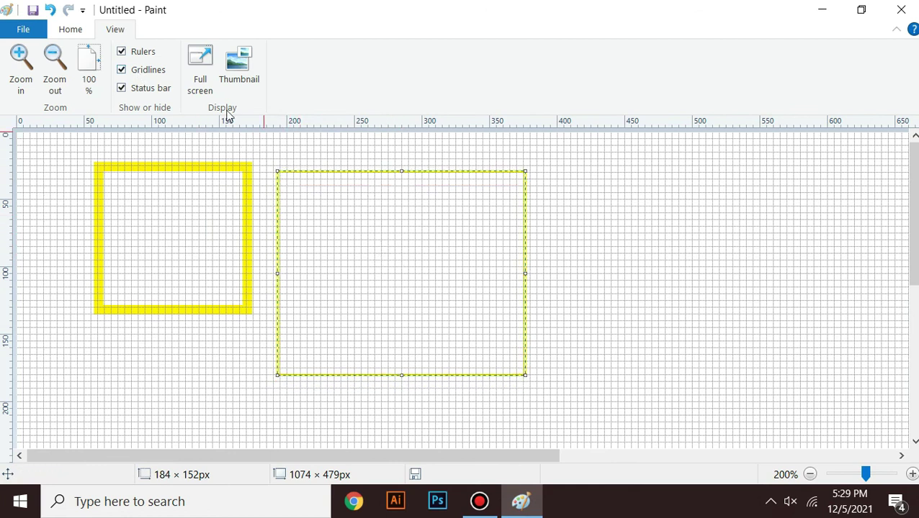
# Copy the thin-outlined rectangle using a transparent rectangular selection and place the duplicate directly to its right.
pyautogui.click(72, 30)
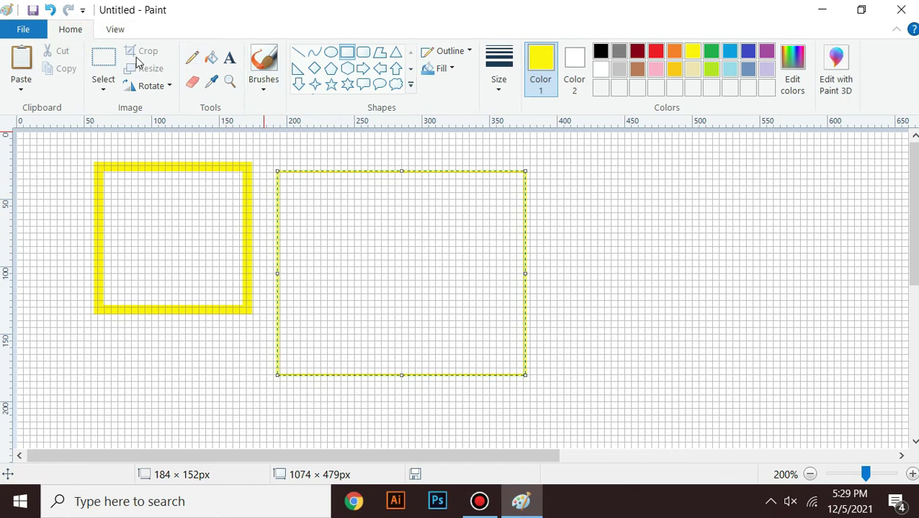
pyautogui.click(103, 63)
pyautogui.moveTo(269, 160); pyautogui.dragTo(539, 397)
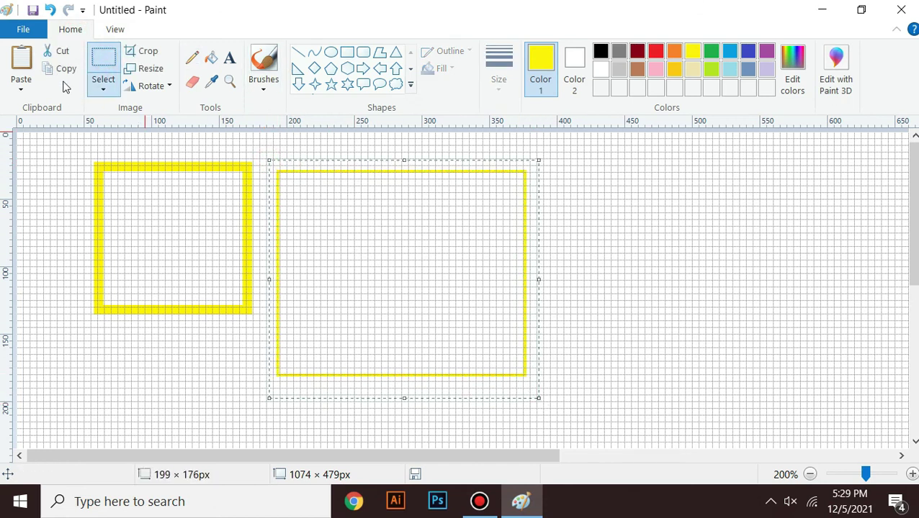
pyautogui.click(103, 86)
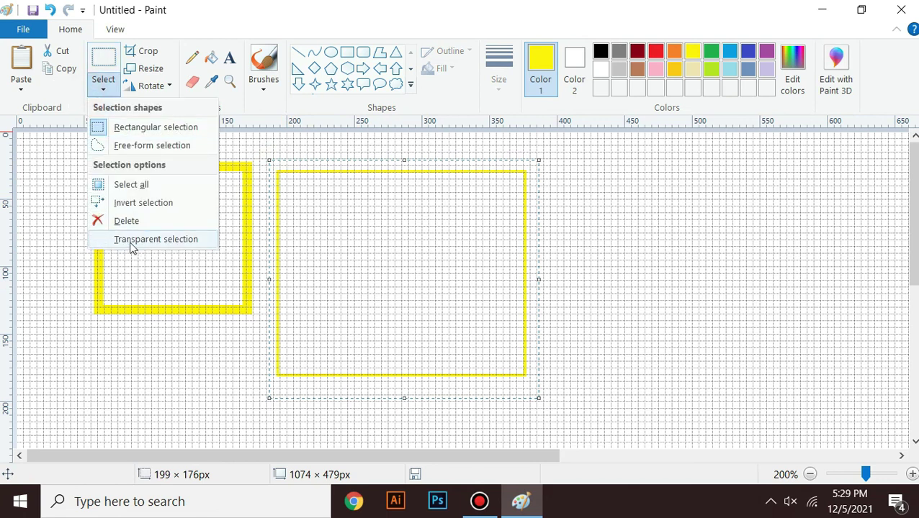
pyautogui.click(128, 240)
pyautogui.click(59, 69)
pyautogui.click(19, 59)
pyautogui.moveTo(129, 213); pyautogui.dragTo(644, 241)
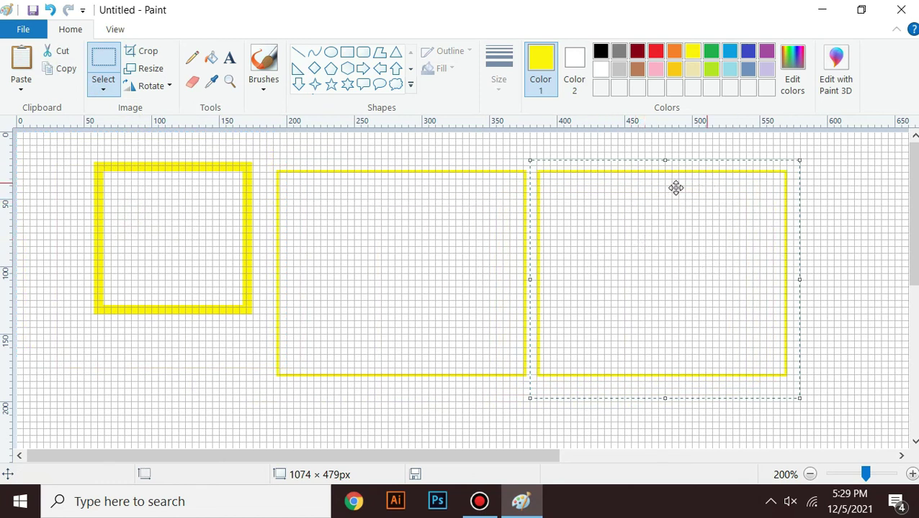
pyautogui.click(420, 151)
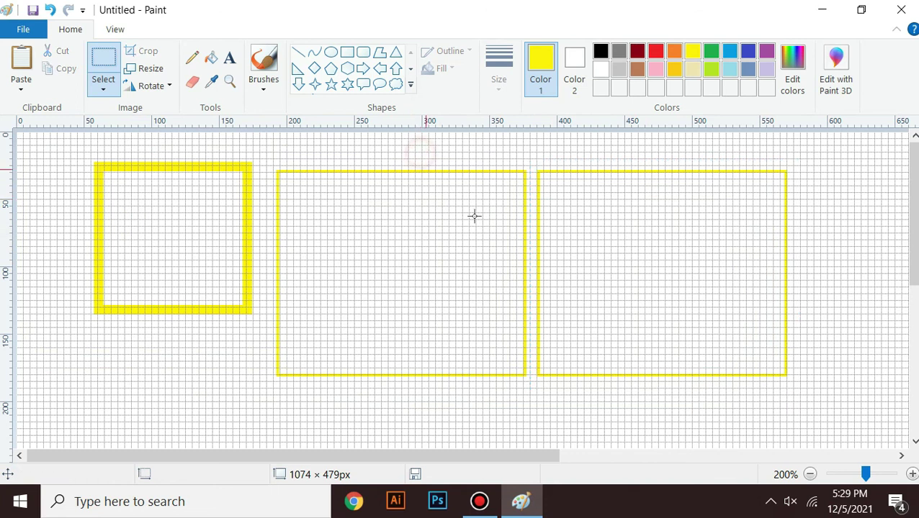
# Paste another copy of the thin-outlined rectangle and place it directly below the middle one.
pyautogui.scroll(-5, 528, 248)
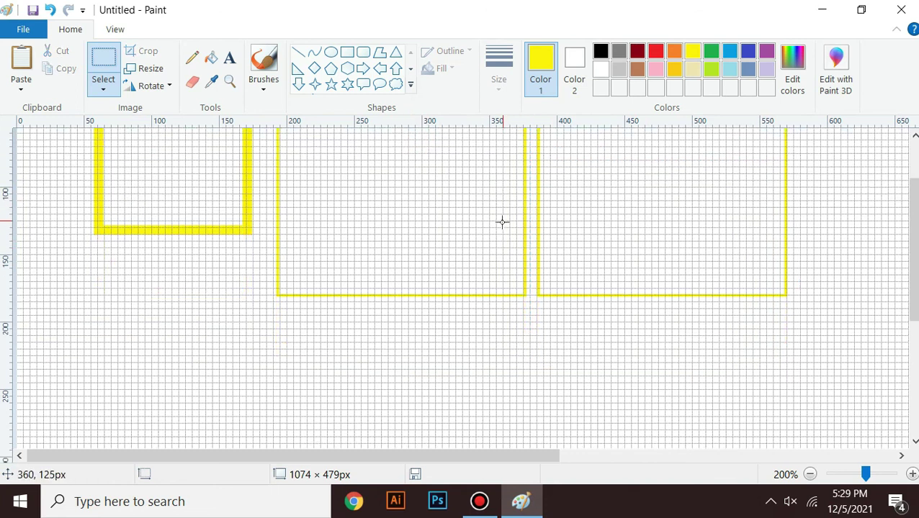
pyautogui.click(21, 62)
pyautogui.scroll(2, 374, 324)
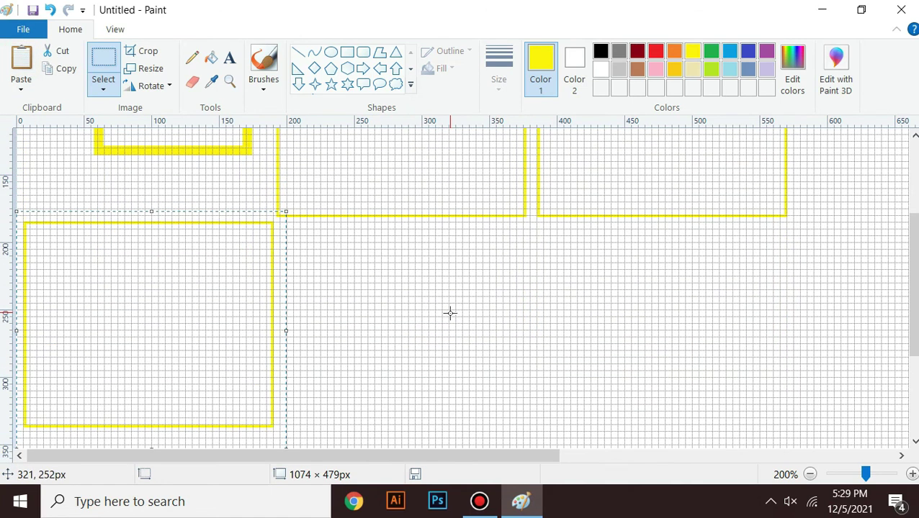
pyautogui.moveTo(158, 331); pyautogui.dragTo(410, 339)
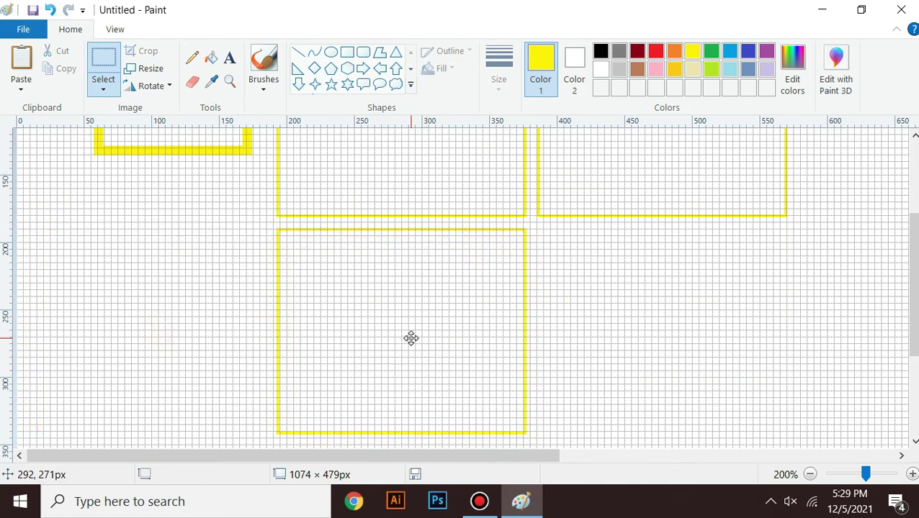
pyautogui.click(602, 303)
# Hide the status bar and show it again.
pyautogui.click(115, 30)
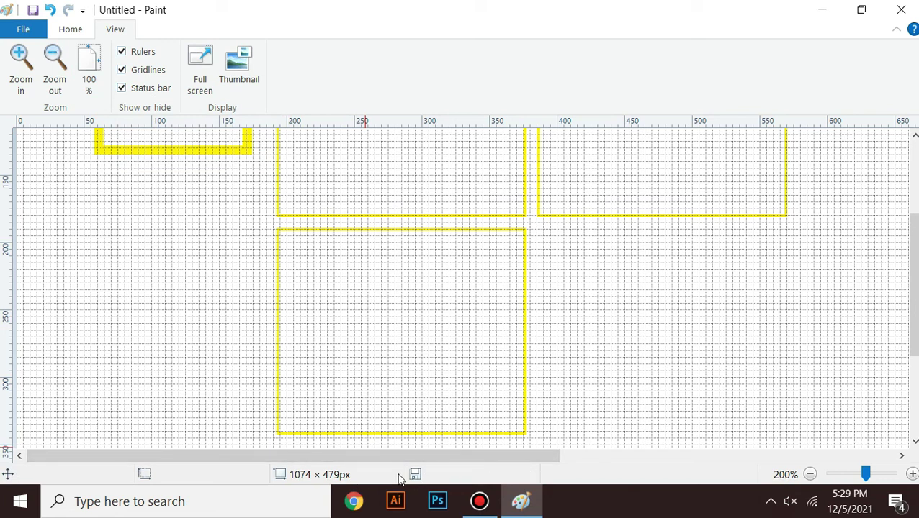
pyautogui.click(127, 90)
pyautogui.click(126, 89)
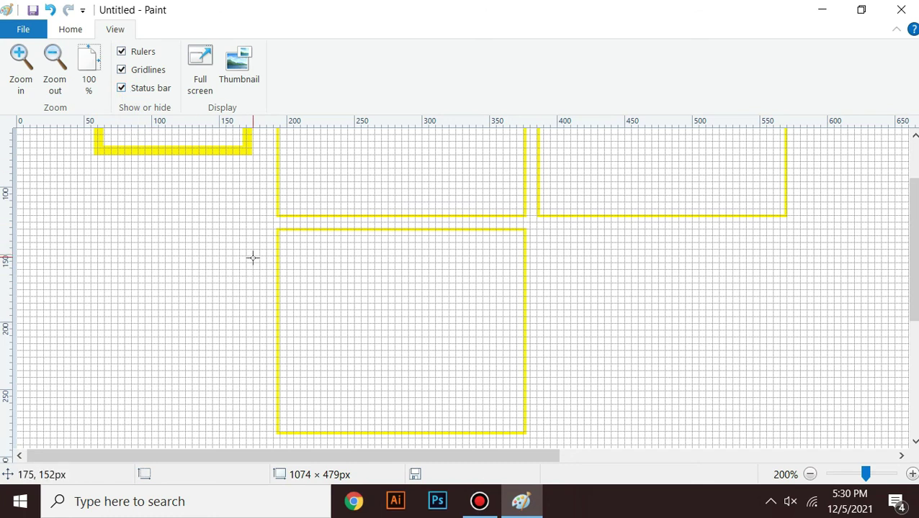
# View the picture in full screen and return to the editing window.
pyautogui.scroll(3, 252, 256)
pyautogui.scroll(-6, 252, 256)
pyautogui.scroll(6, 252, 255)
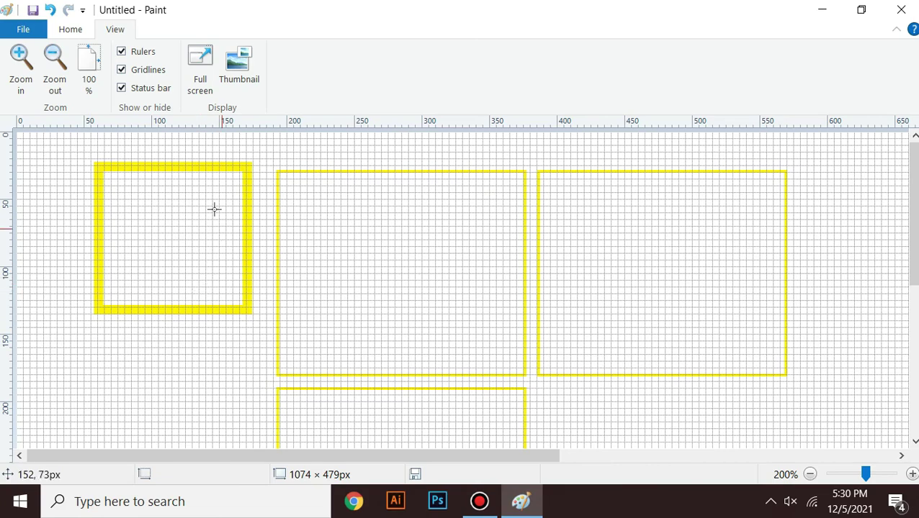
pyautogui.click(197, 84)
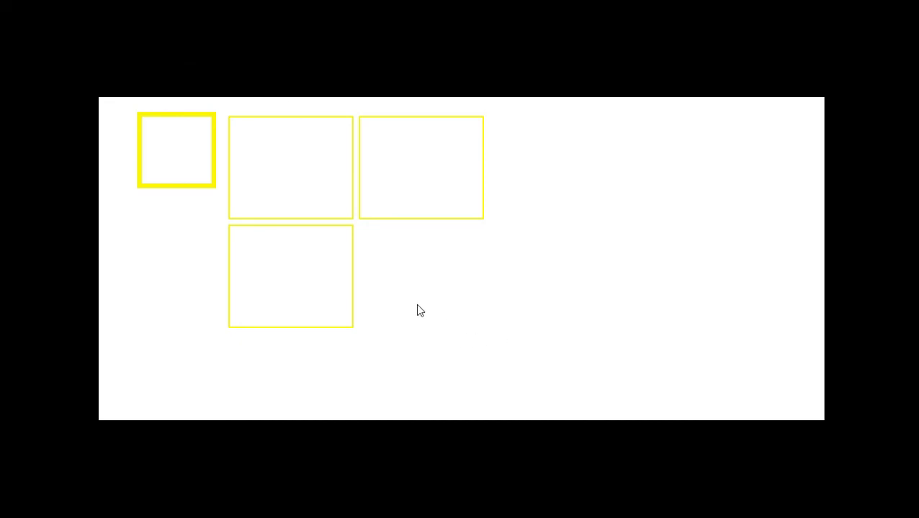
pyautogui.click(412, 242)
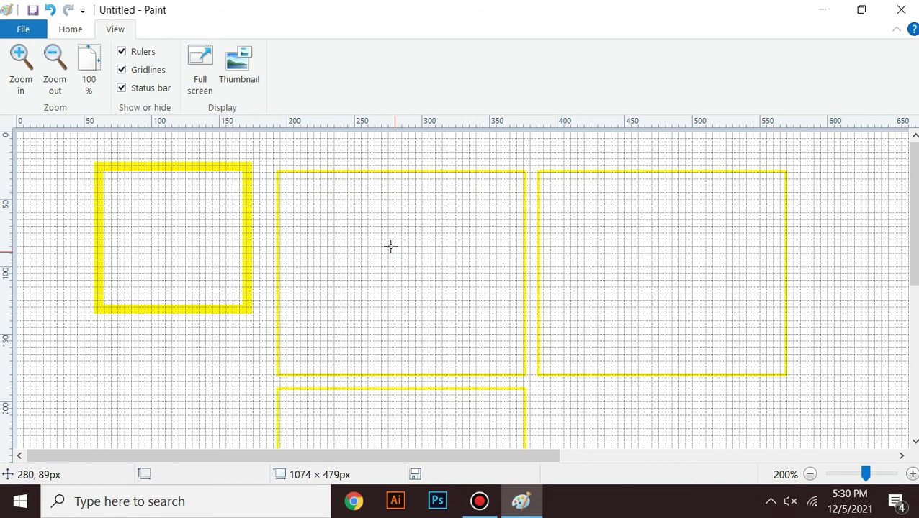
# Zoom in to 400%, return the view to 100%, and hide the gridlines and rulers.
pyautogui.click(28, 82)
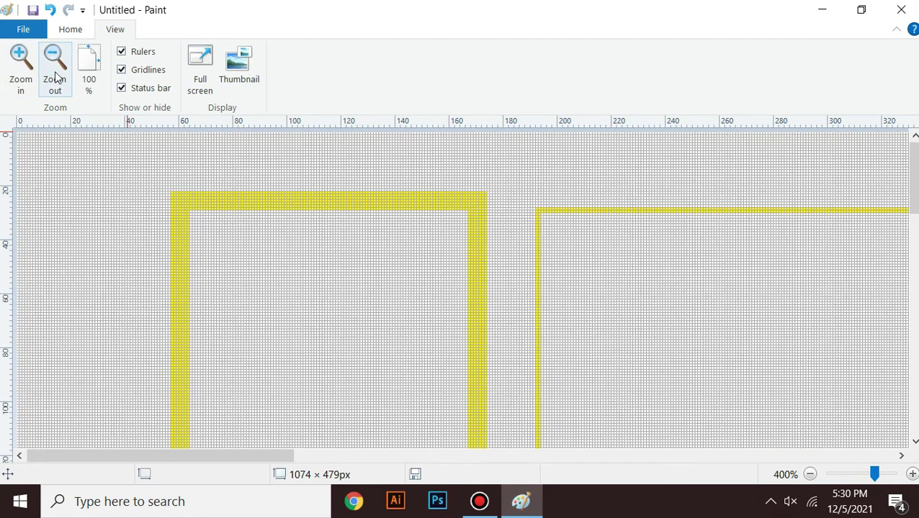
pyautogui.click(54, 82)
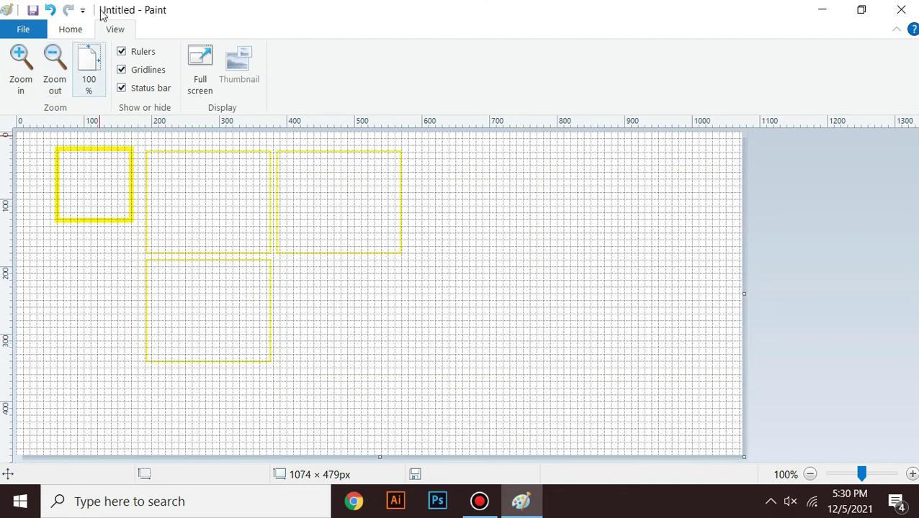
pyautogui.click(145, 76)
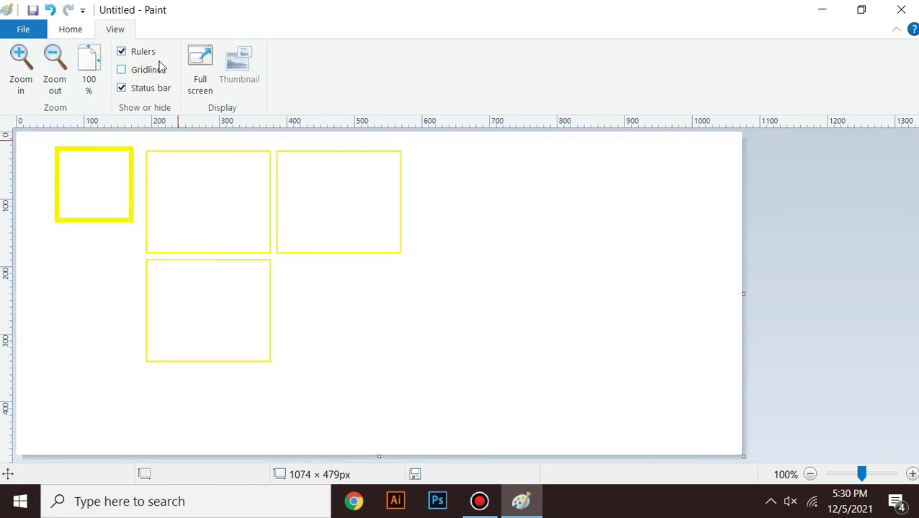
pyautogui.click(147, 55)
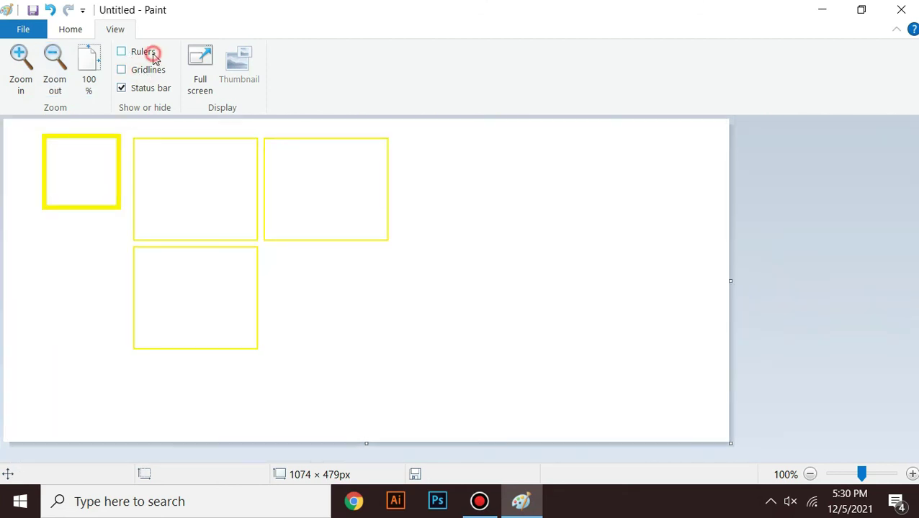
# Try to show the thumbnail at 100%, and zoom in to 300% to examine the lower rectangle.
pyautogui.click(240, 66)
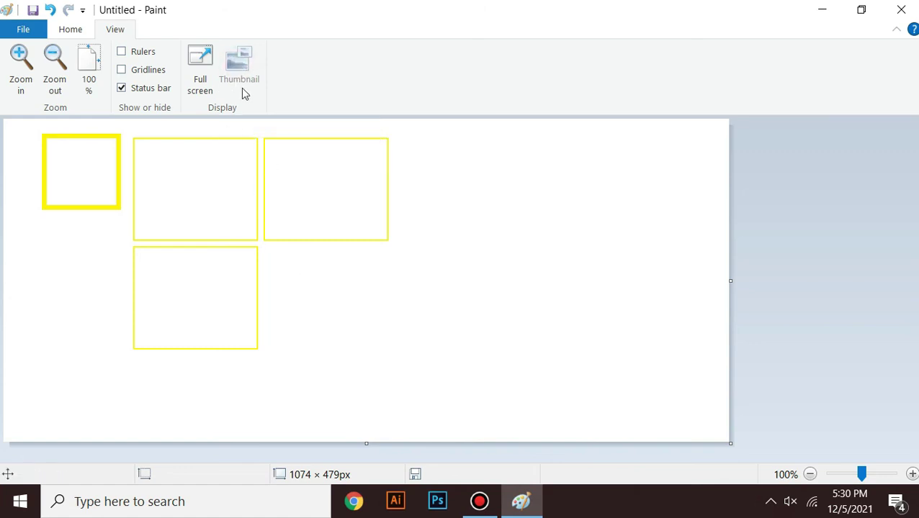
pyautogui.click(22, 83)
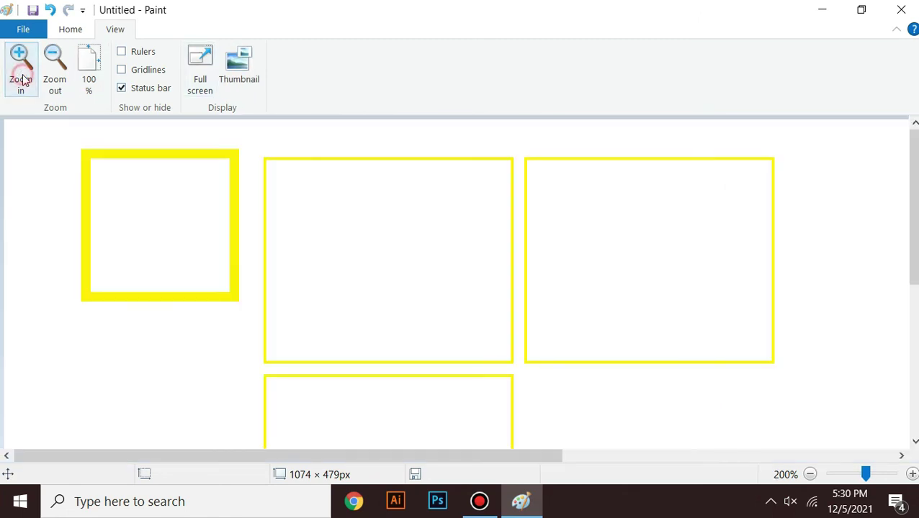
pyautogui.click(23, 79)
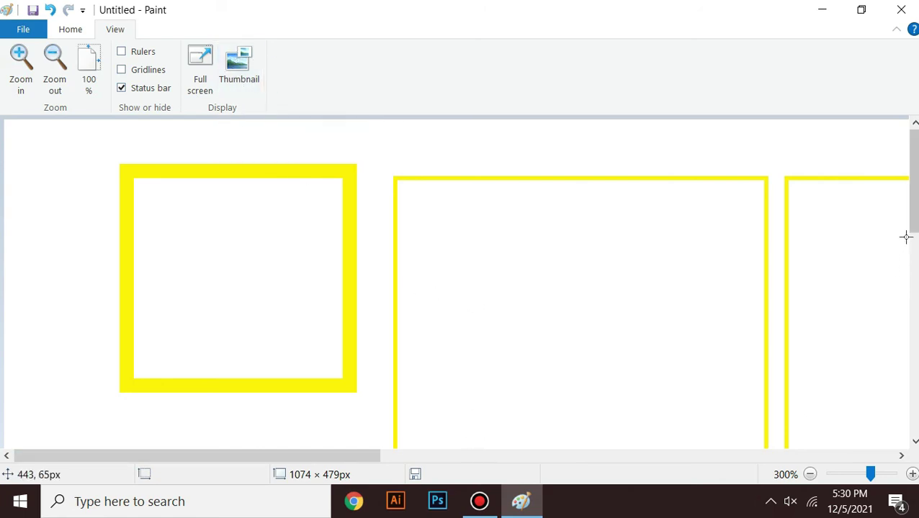
pyautogui.moveTo(913, 216); pyautogui.dragTo(913, 346)
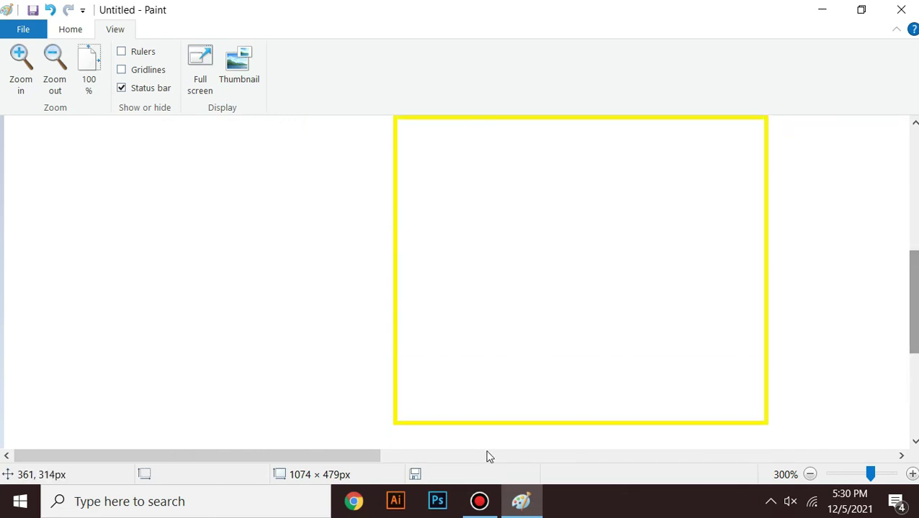
# Show the thumbnail of the picture and enlarge its window until all four yellow rectangles fit inside.
pyautogui.moveTo(381, 457); pyautogui.dragTo(628, 440)
pyautogui.click(623, 443)
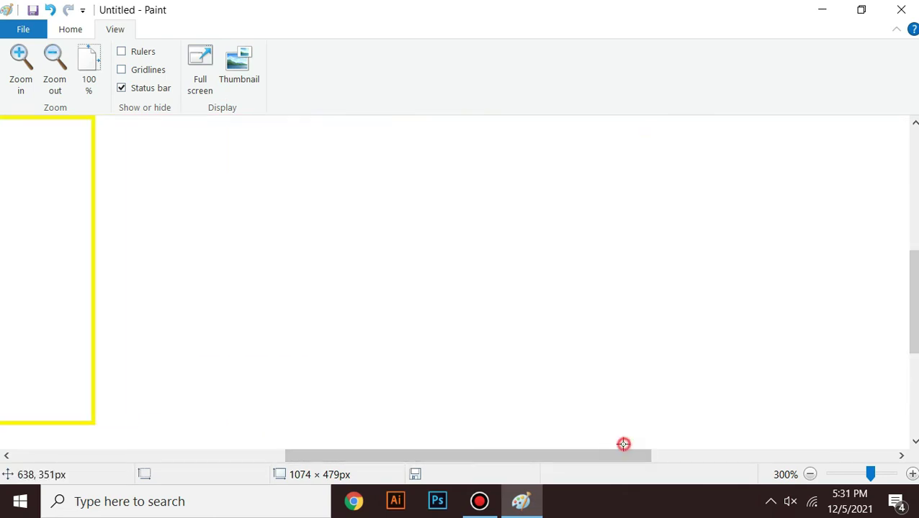
pyautogui.moveTo(913, 302); pyautogui.dragTo(913, 180)
pyautogui.moveTo(537, 455); pyautogui.dragTo(215, 461)
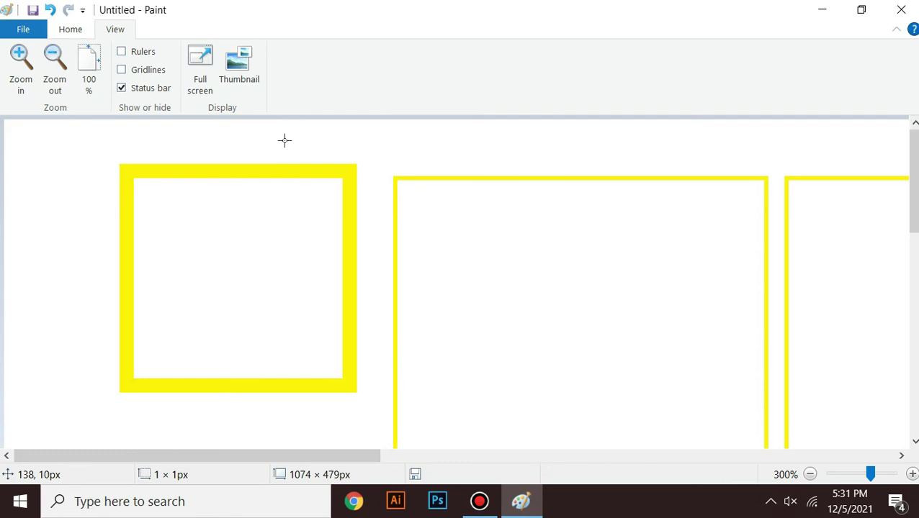
pyautogui.click(237, 70)
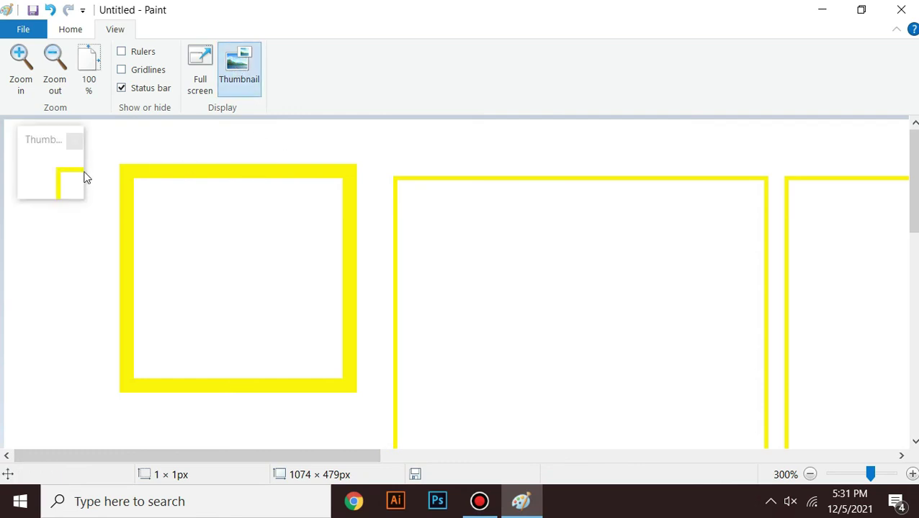
pyautogui.moveTo(84, 199); pyautogui.dragTo(443, 409)
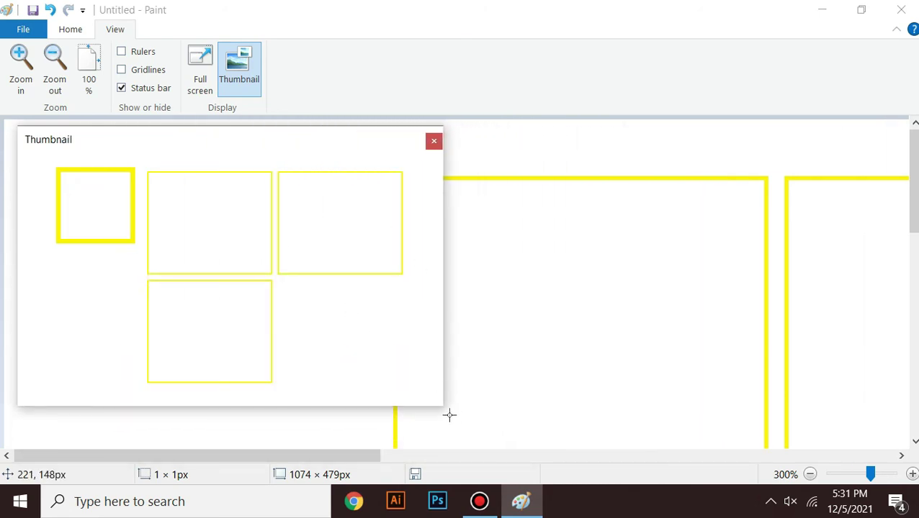
# Shrink the thumbnail window and enlarge it again to fit the whole picture, and hide the thumbnail.
pyautogui.moveTo(444, 409); pyautogui.dragTo(416, 281)
pyautogui.moveTo(518, 264); pyautogui.dragTo(538, 260)
pyautogui.click(530, 291)
pyautogui.moveTo(415, 280); pyautogui.dragTo(445, 412)
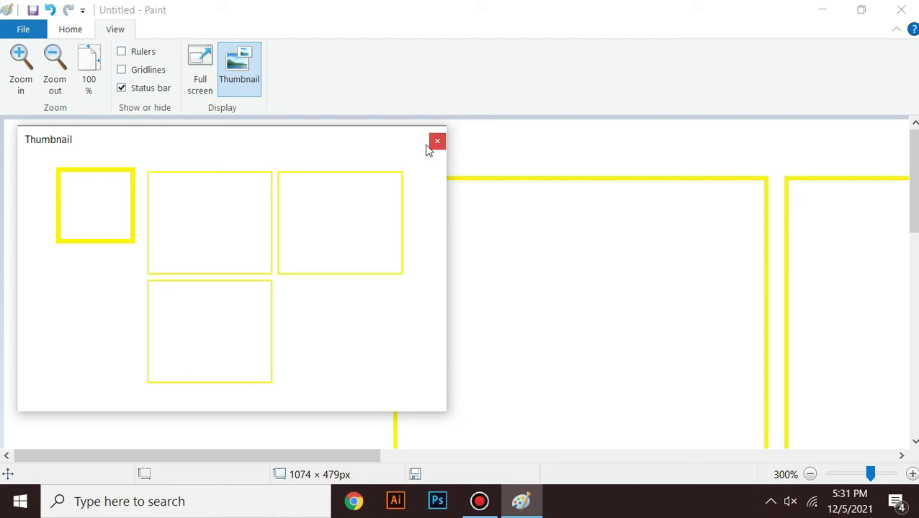
pyautogui.click(240, 83)
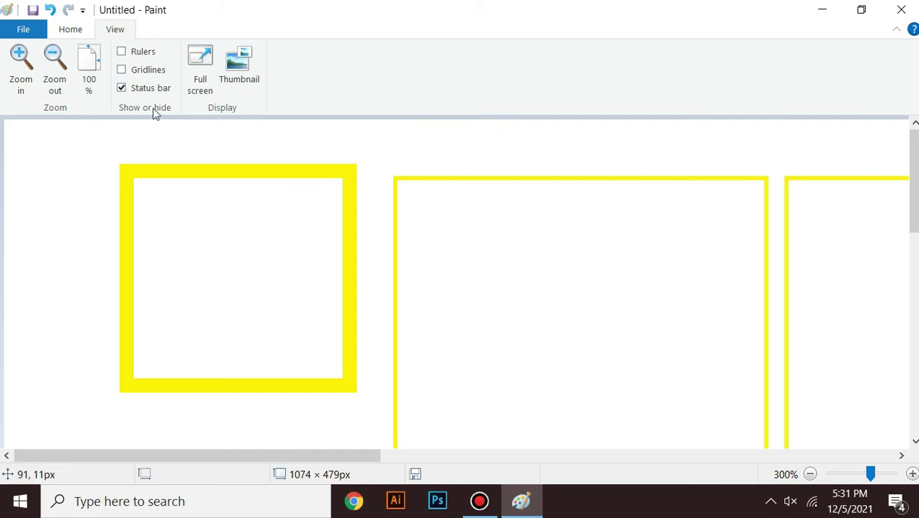
pyautogui.click(72, 32)
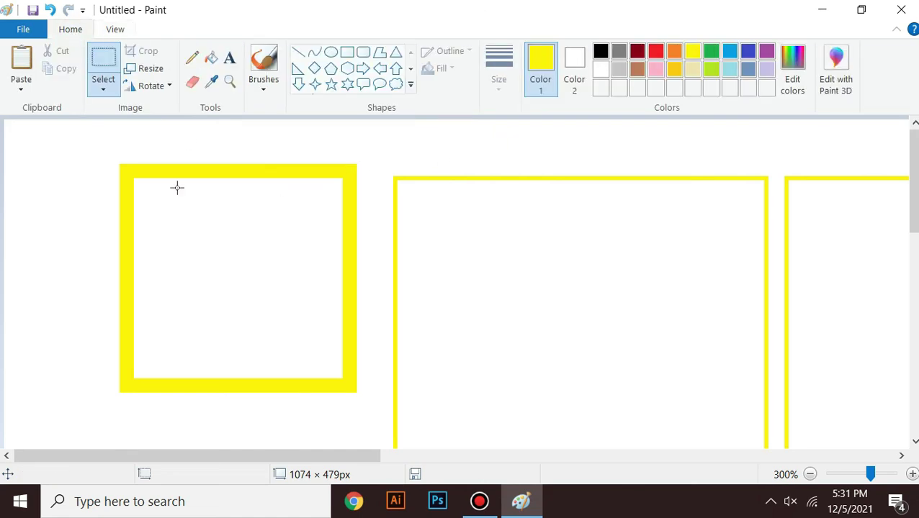